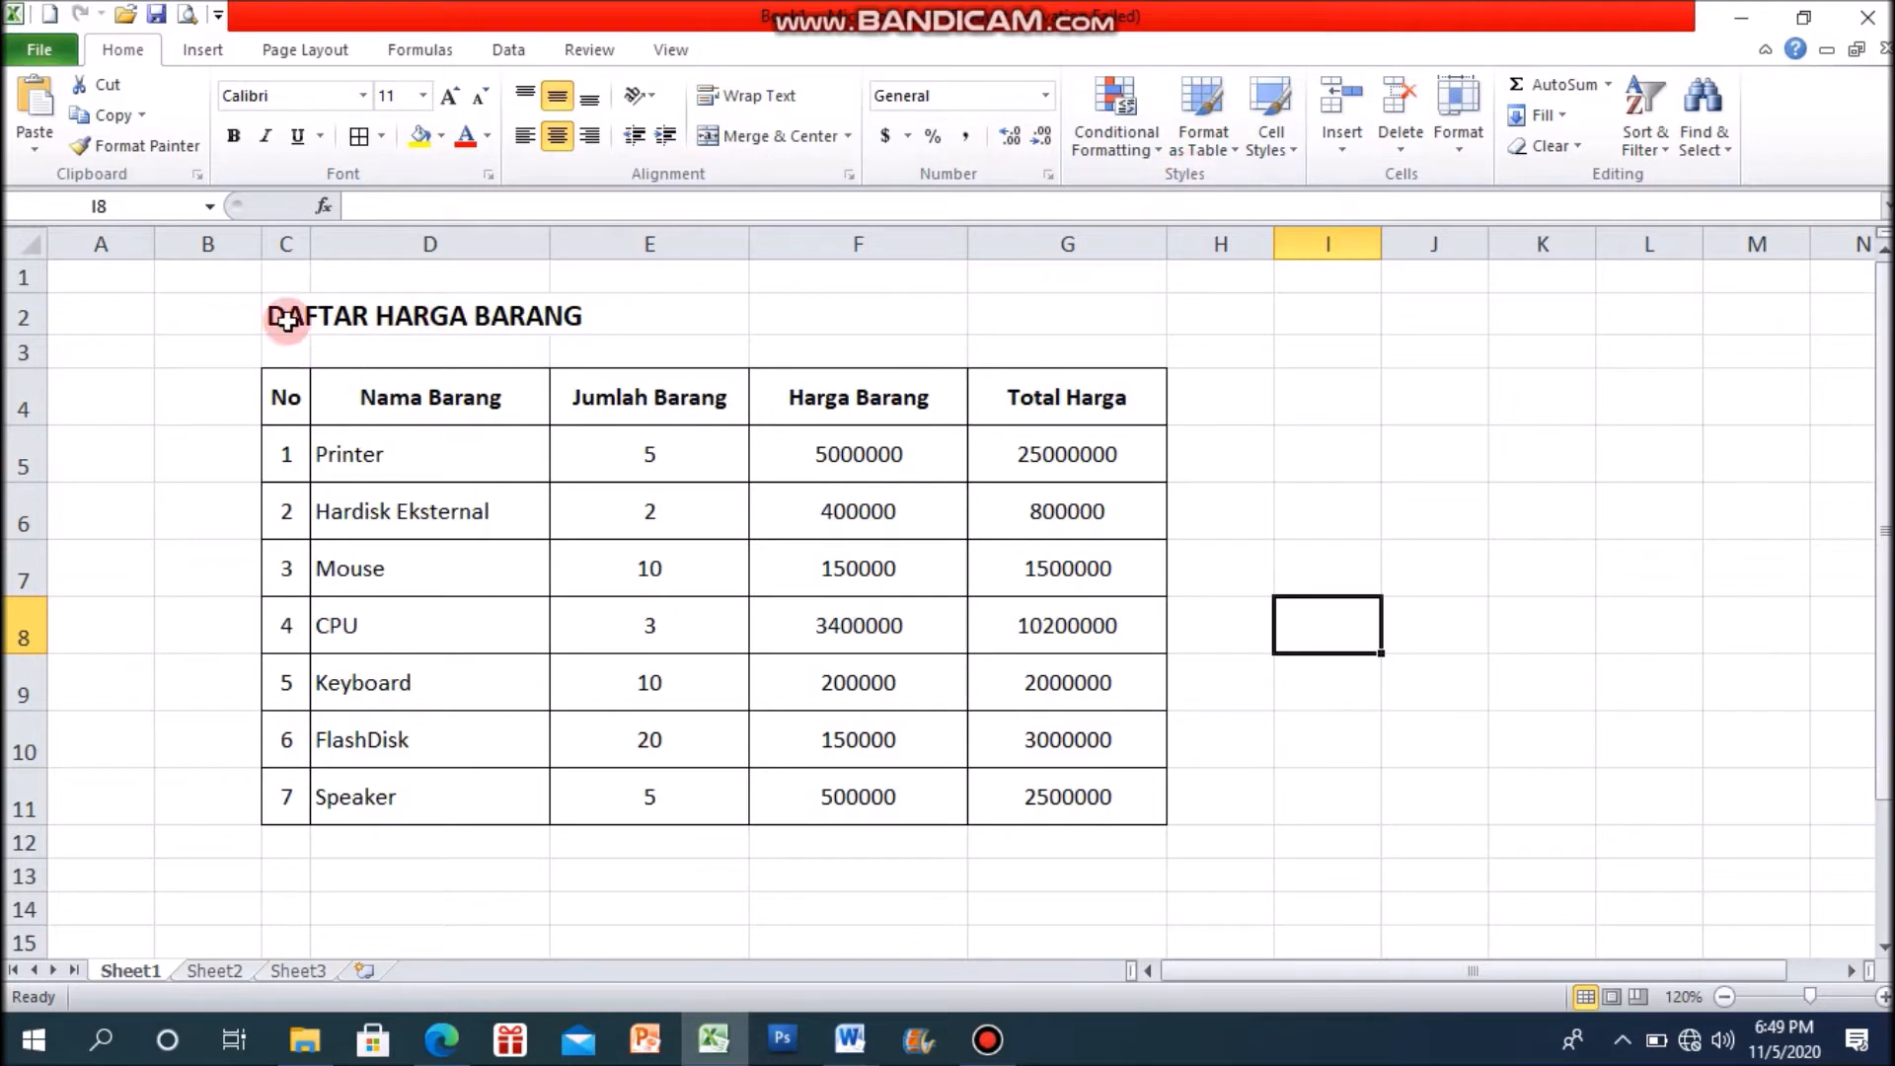
pyautogui.click(1458, 617)
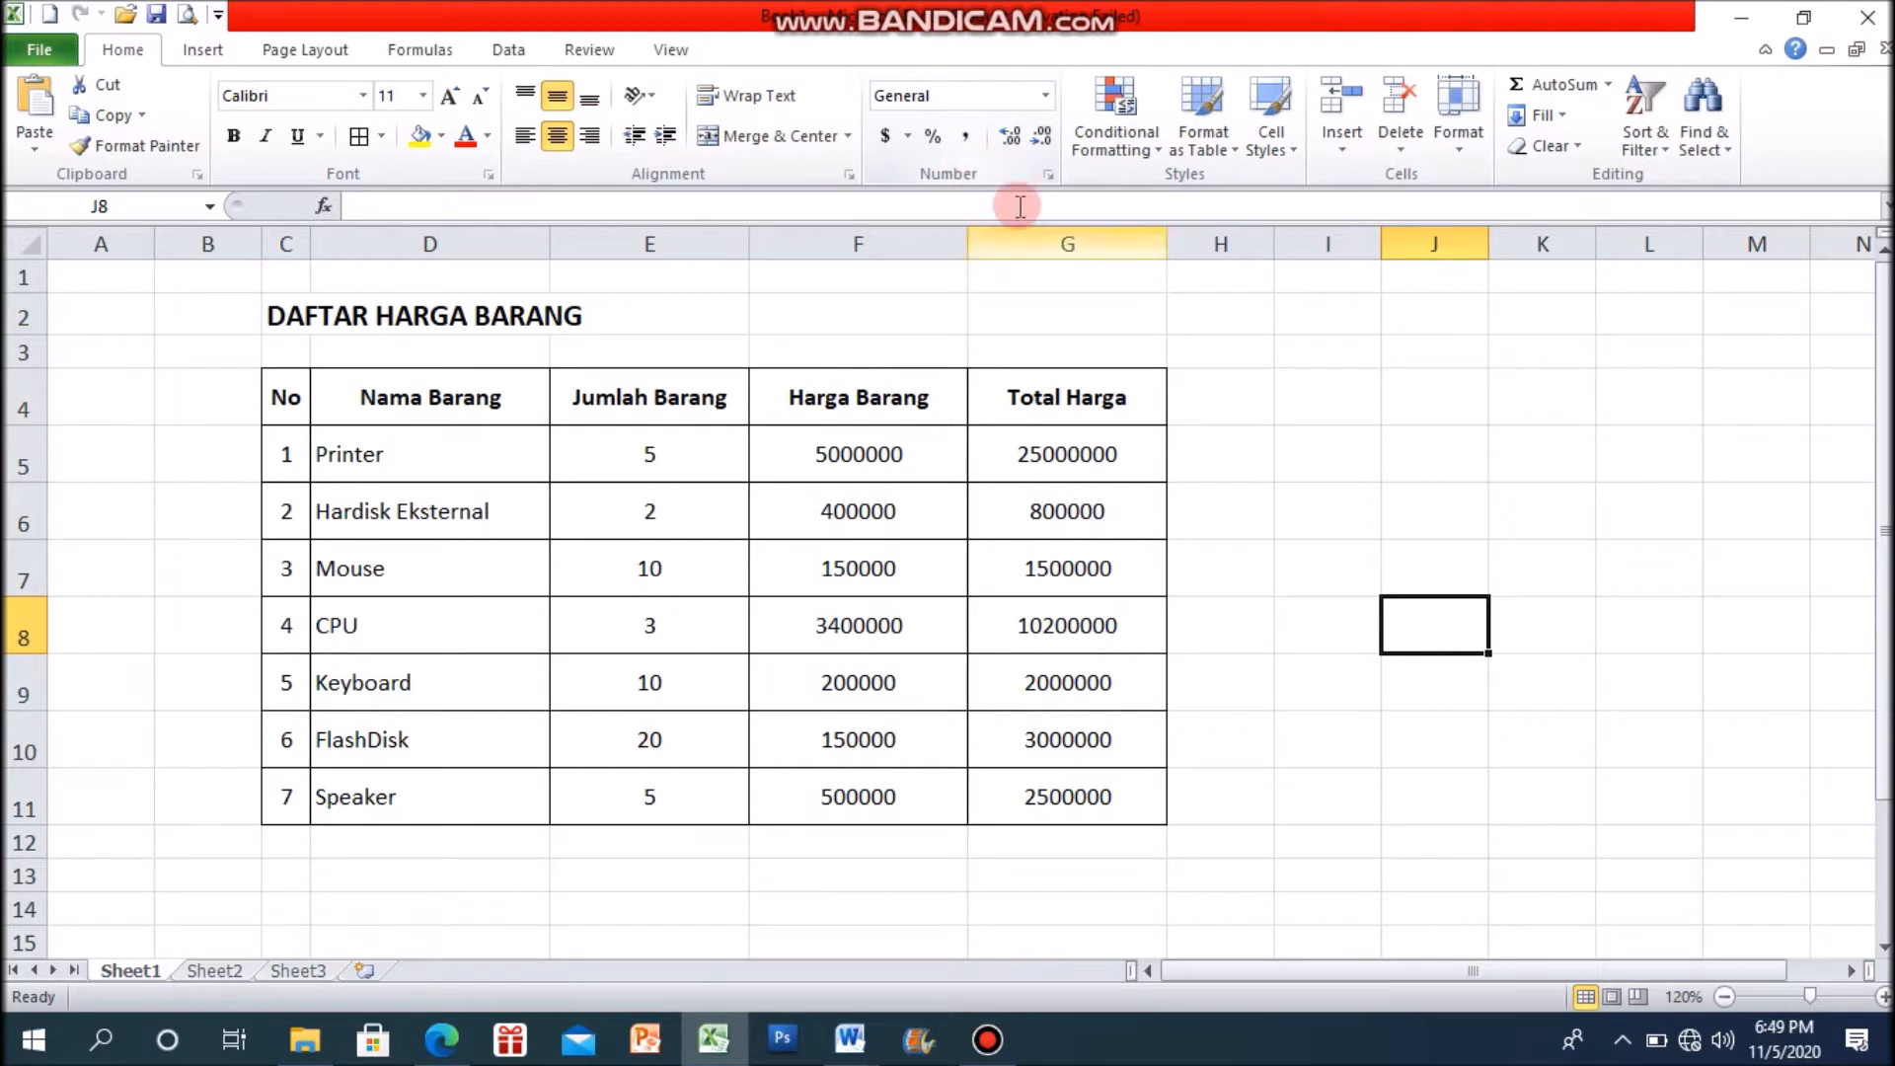
pyautogui.click(689, 451)
pyautogui.click(884, 509)
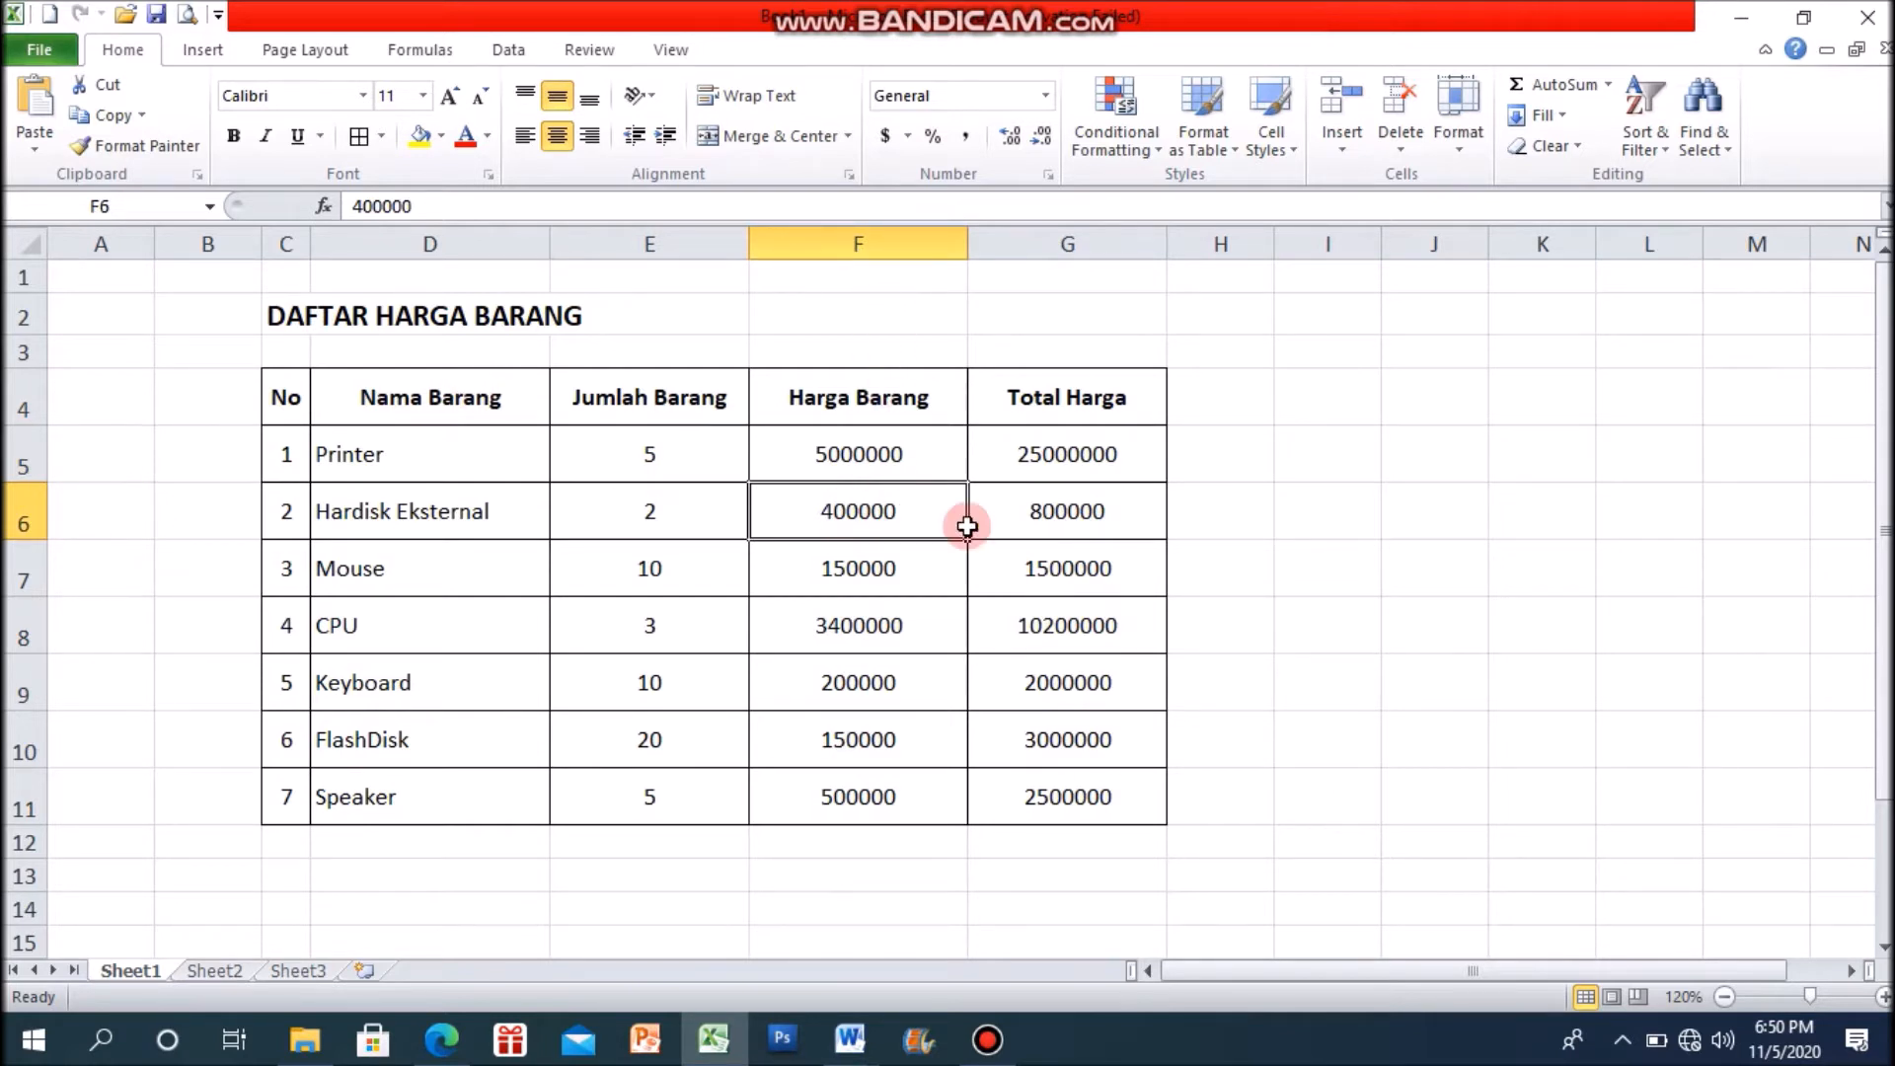
pyautogui.click(1321, 460)
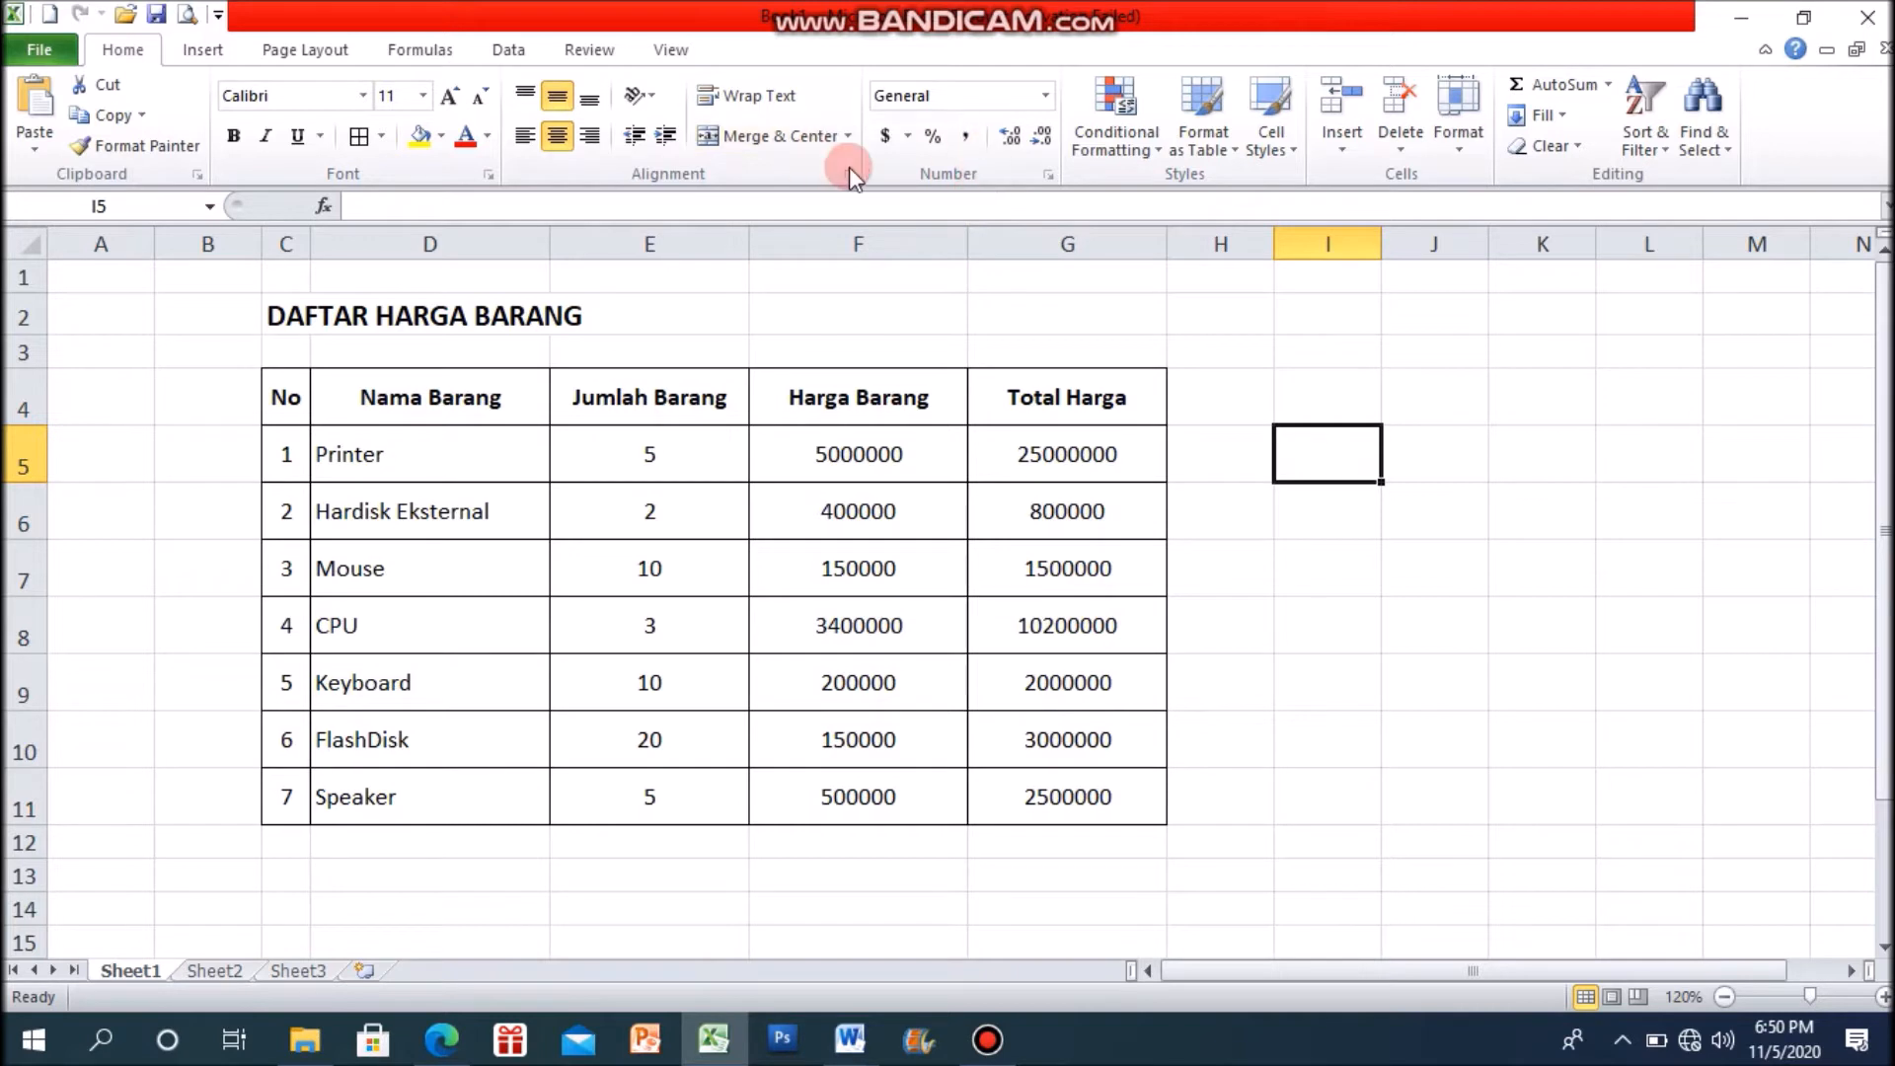
pyautogui.click(883, 95)
pyautogui.click(1046, 97)
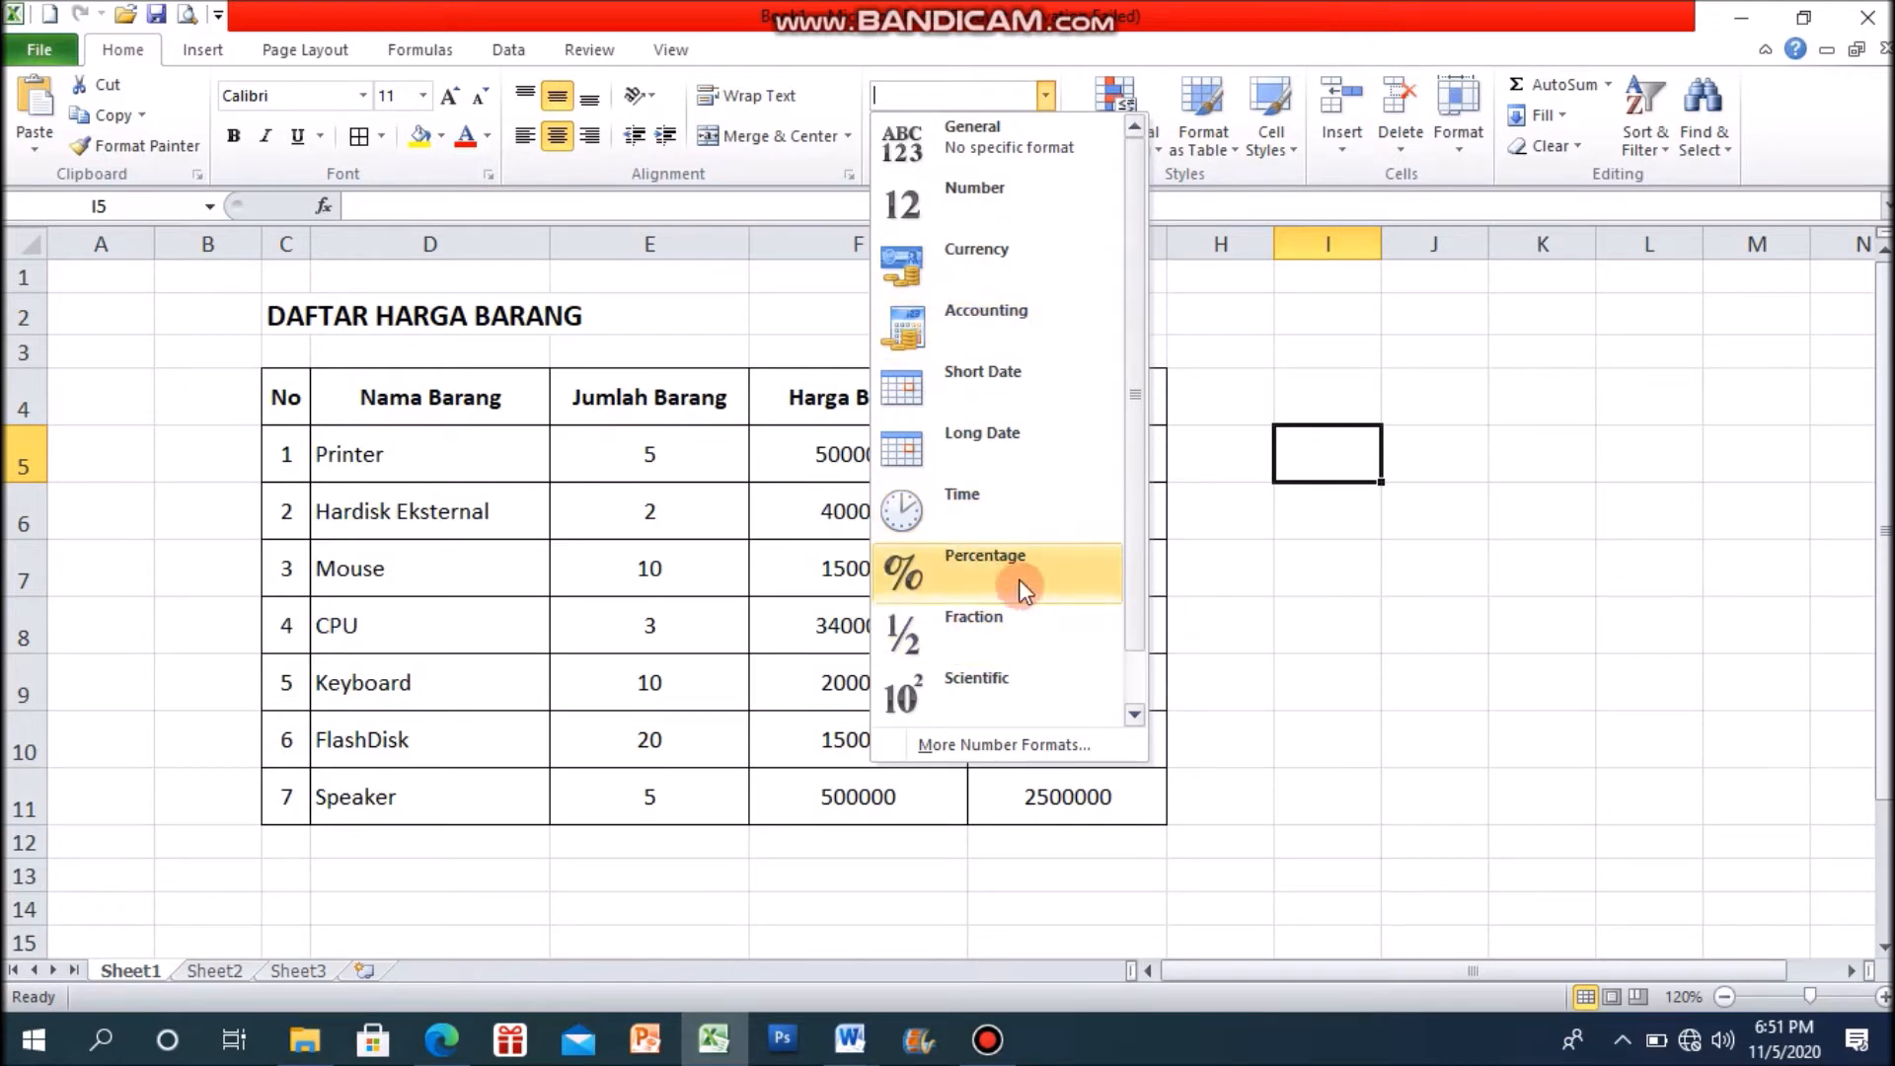
pyautogui.click(1344, 615)
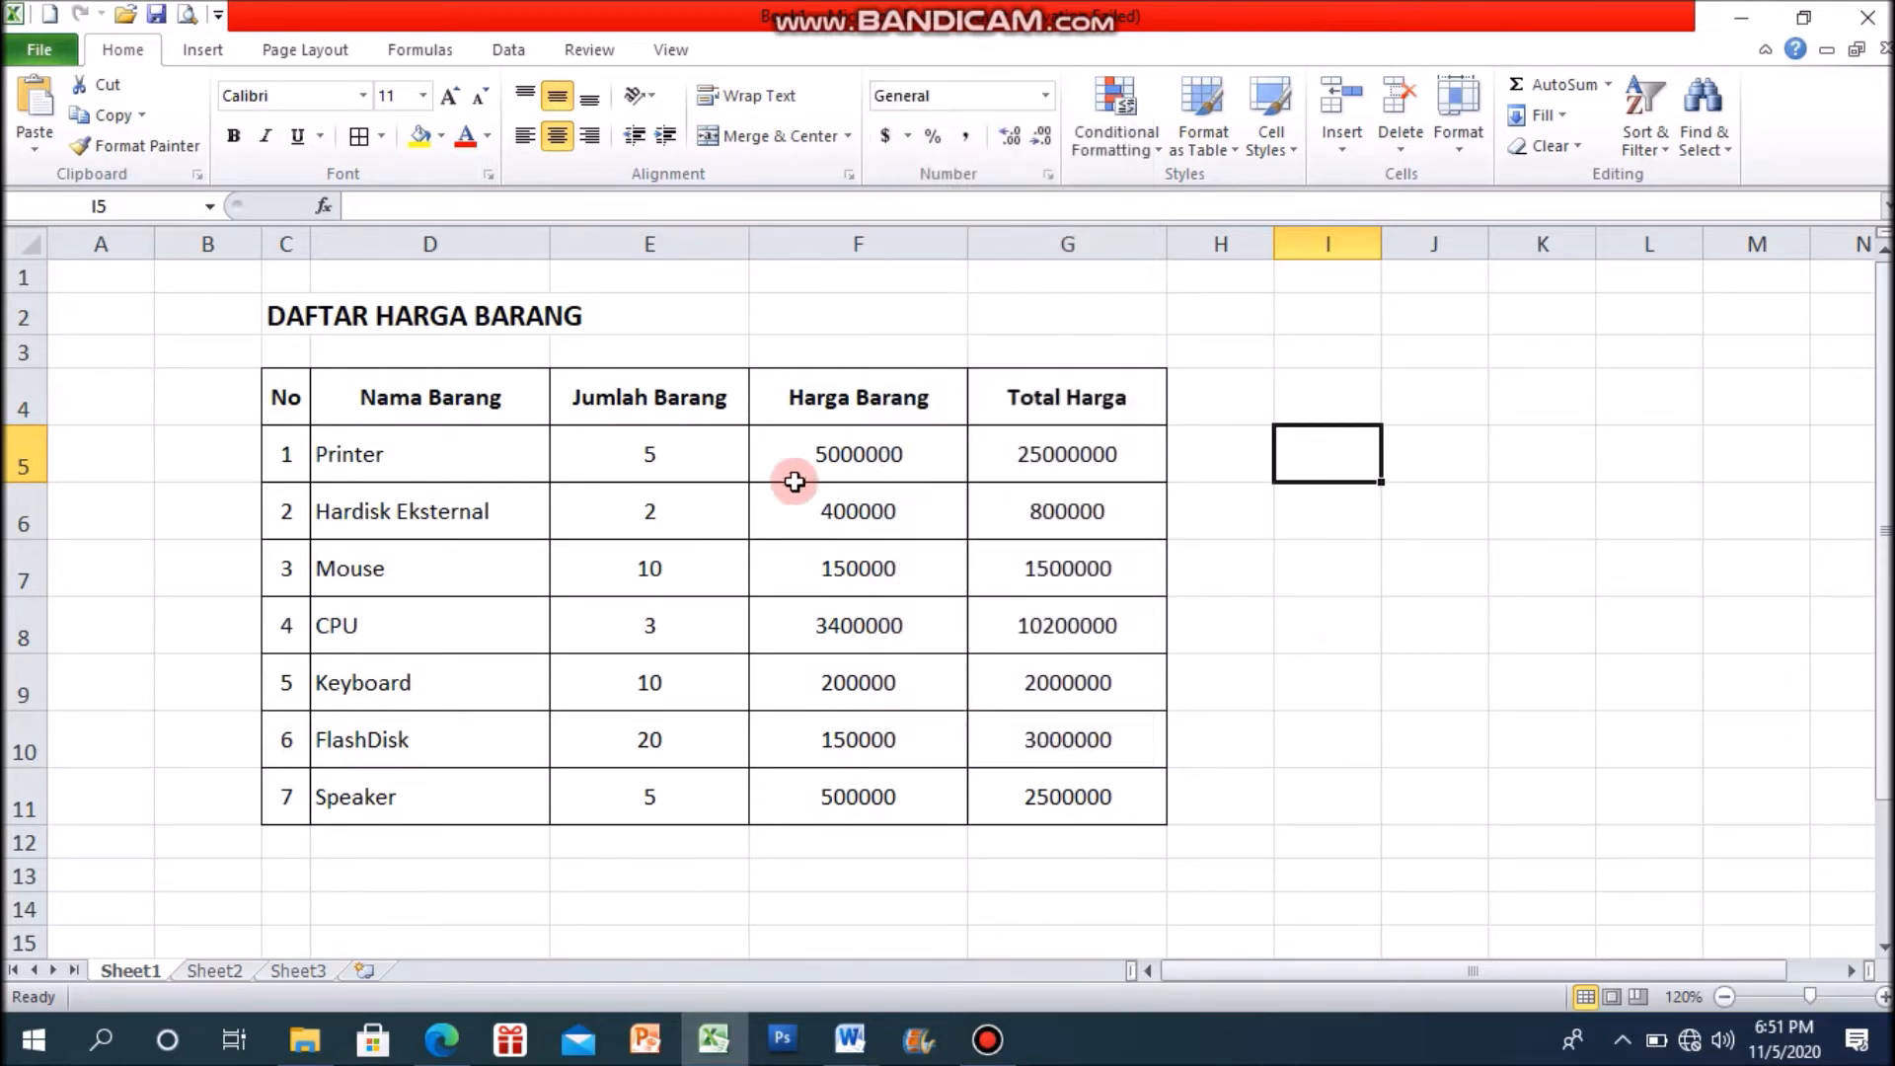
pyautogui.click(686, 464)
pyautogui.click(790, 465)
pyautogui.click(832, 526)
pyautogui.click(837, 574)
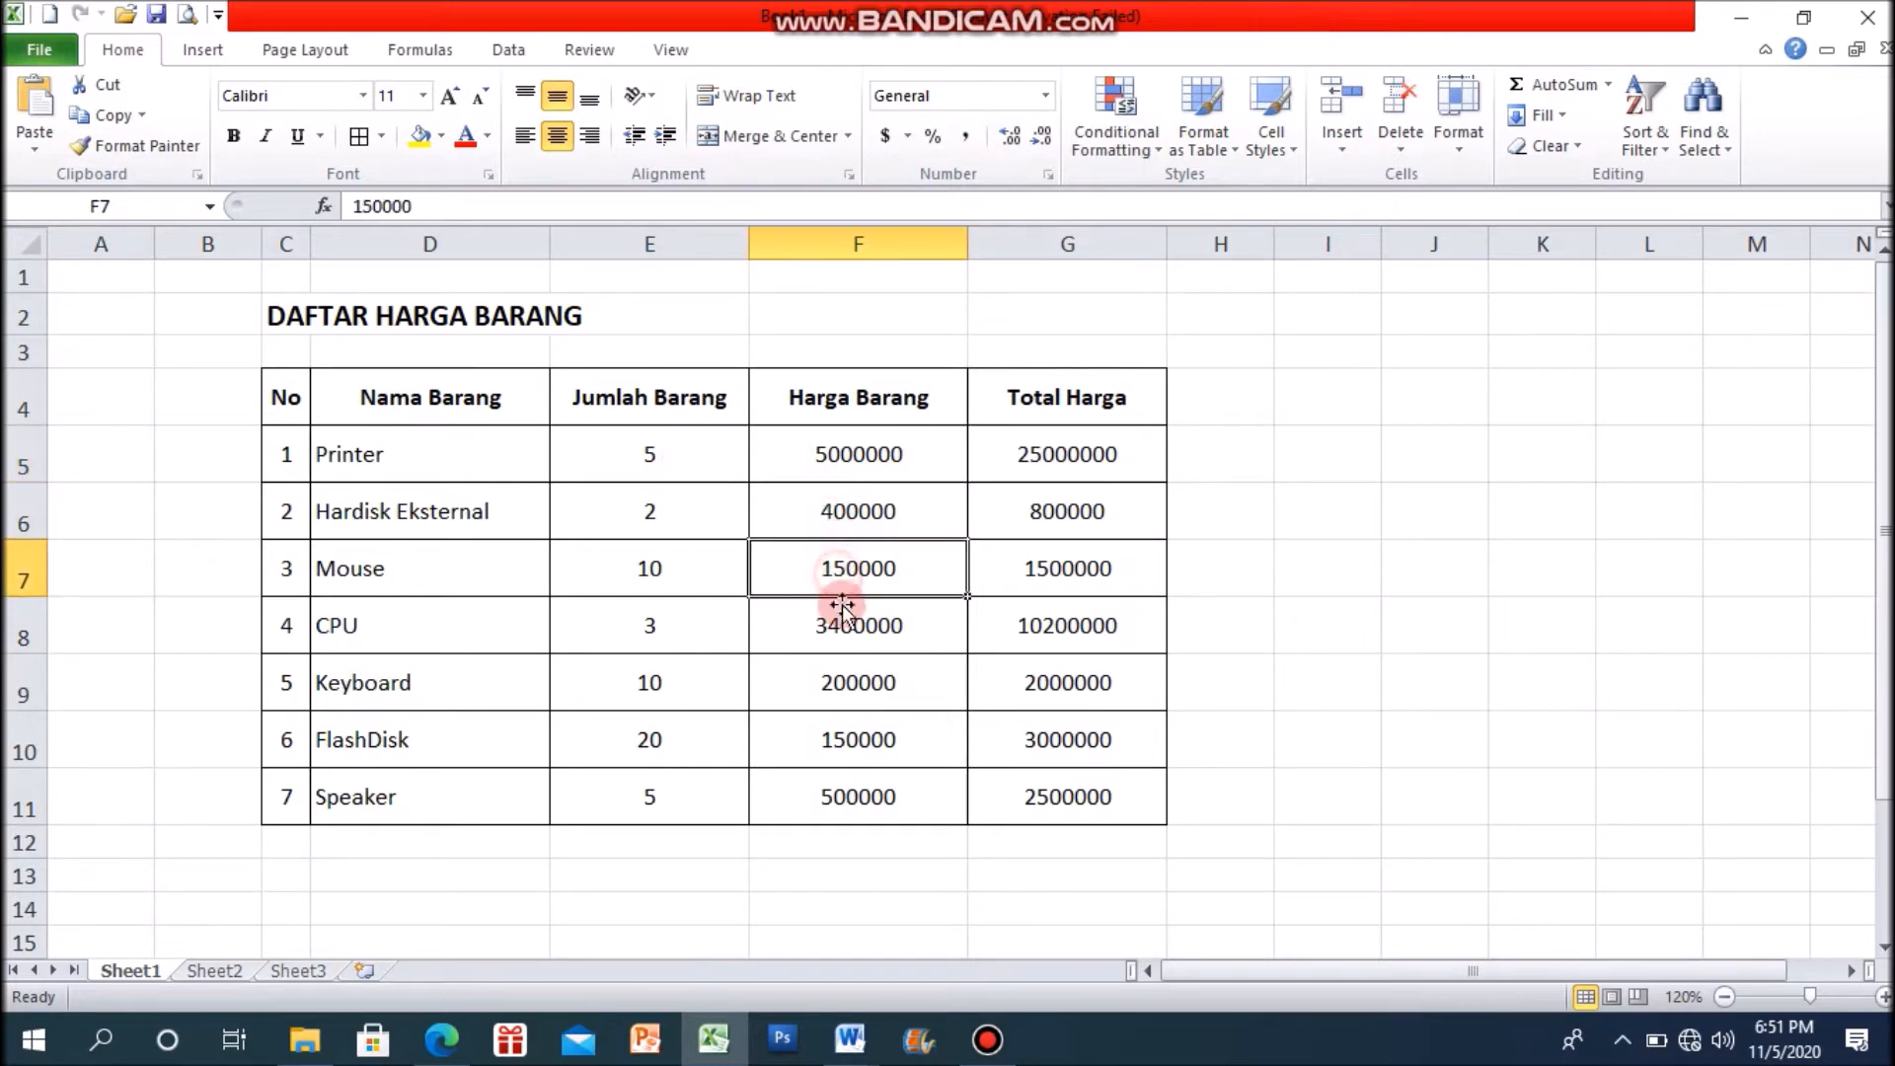
pyautogui.click(839, 628)
pyautogui.click(837, 697)
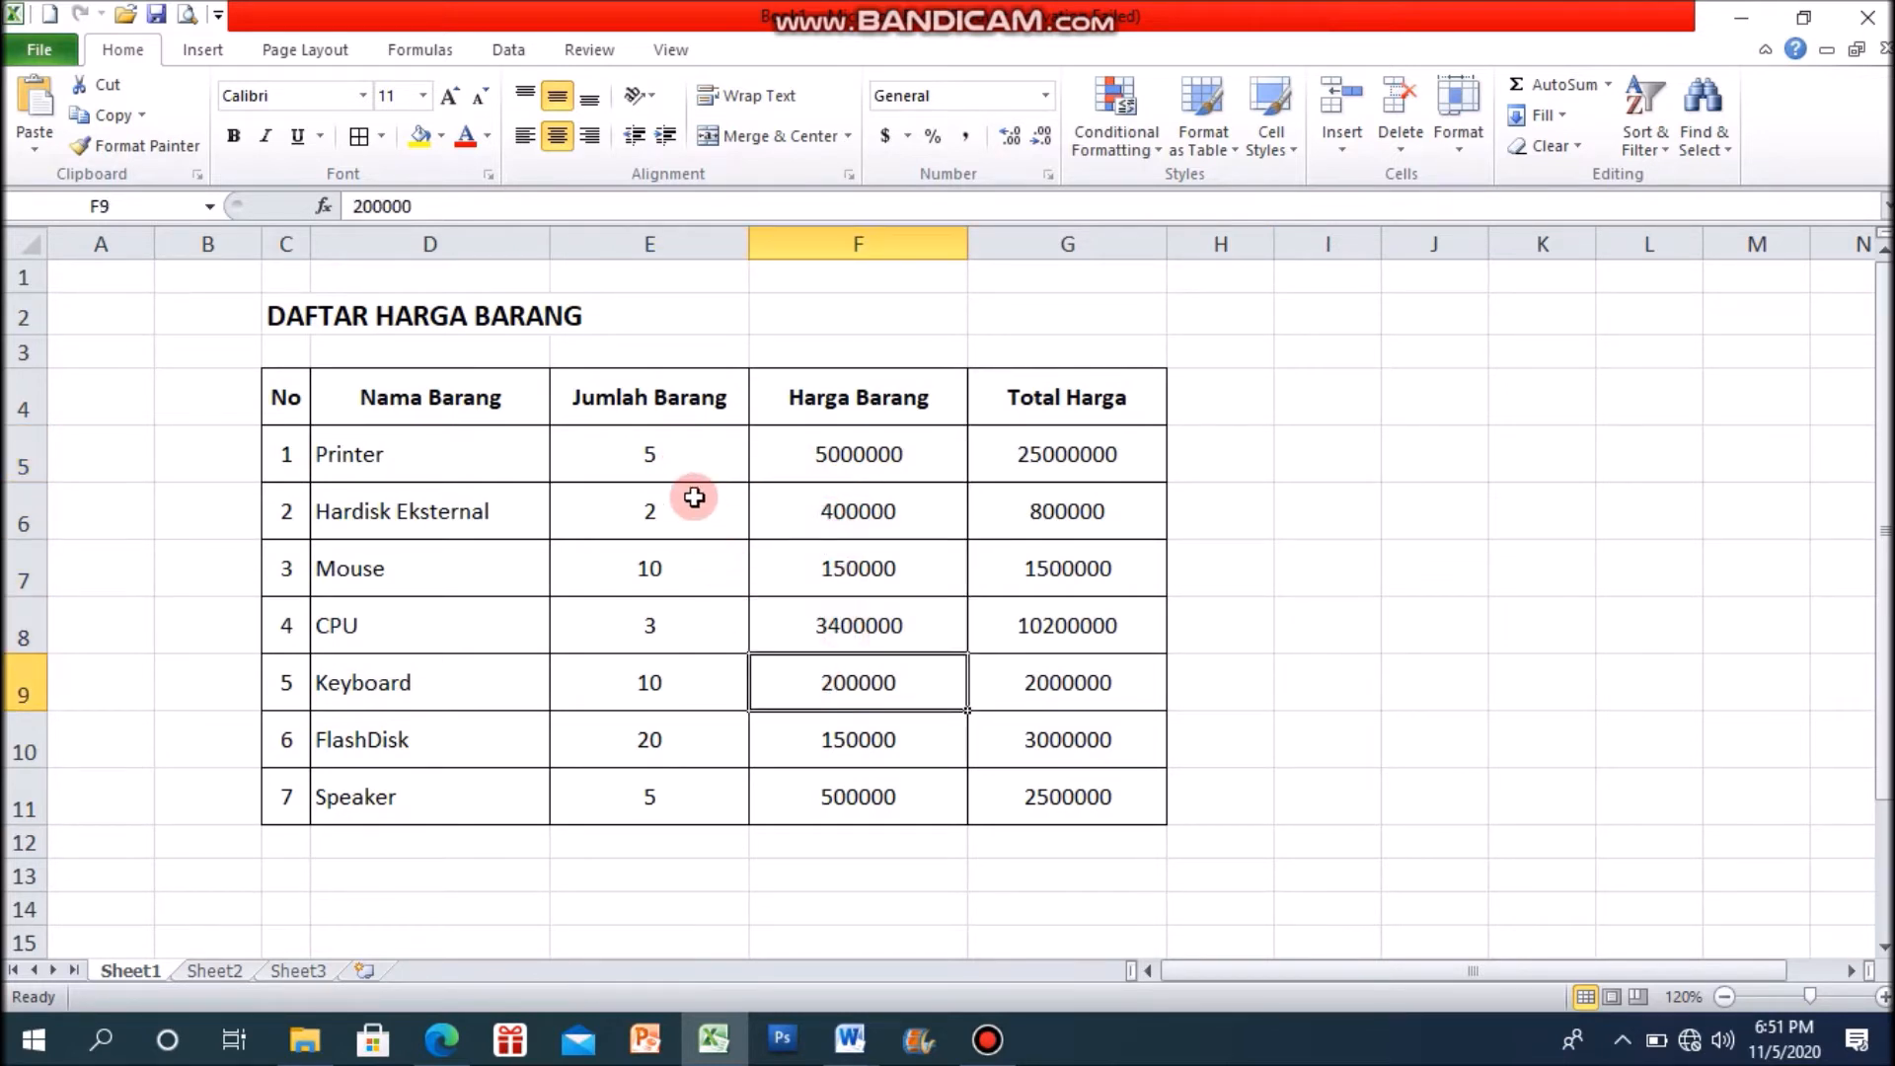
pyautogui.click(1418, 747)
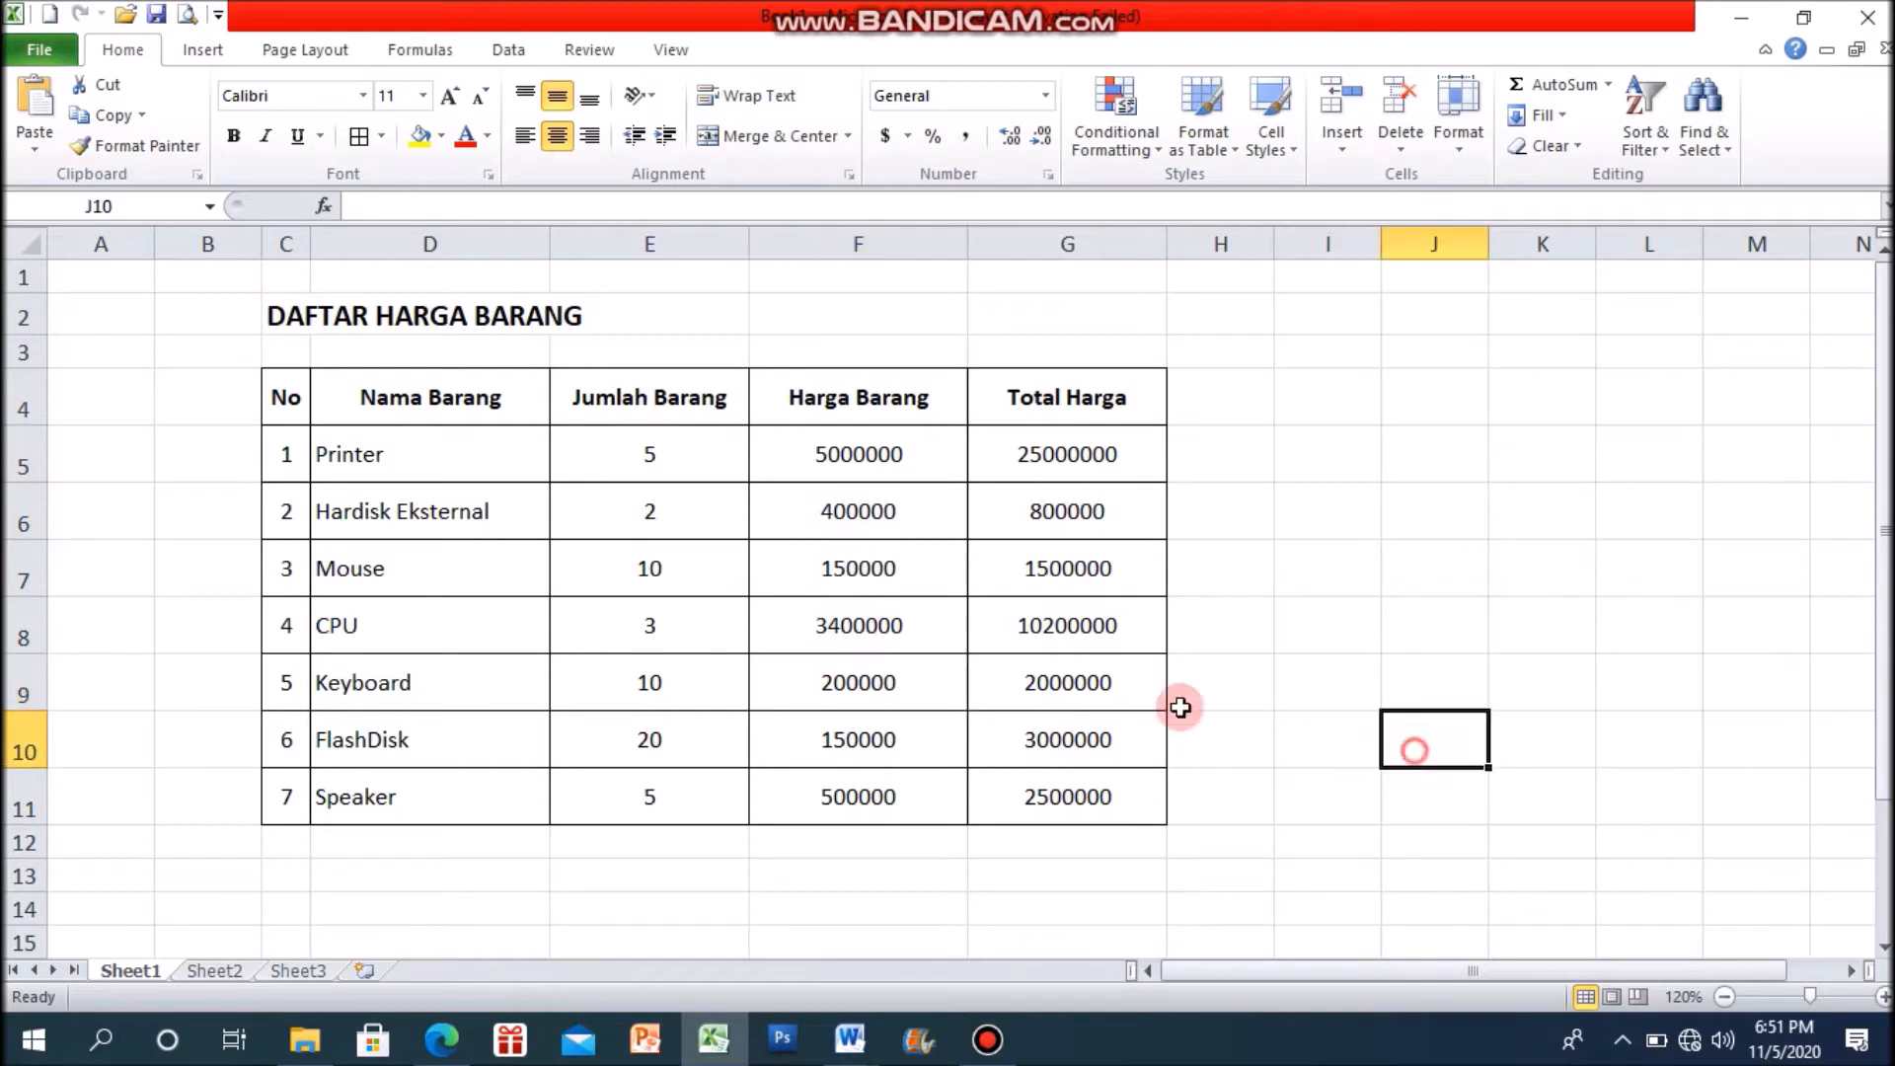
# Step: Apply the Percentage number format to the Jumlah Barang values of Printer and Hardisk Eksternal in E5 and E6
pyautogui.click(677, 466)
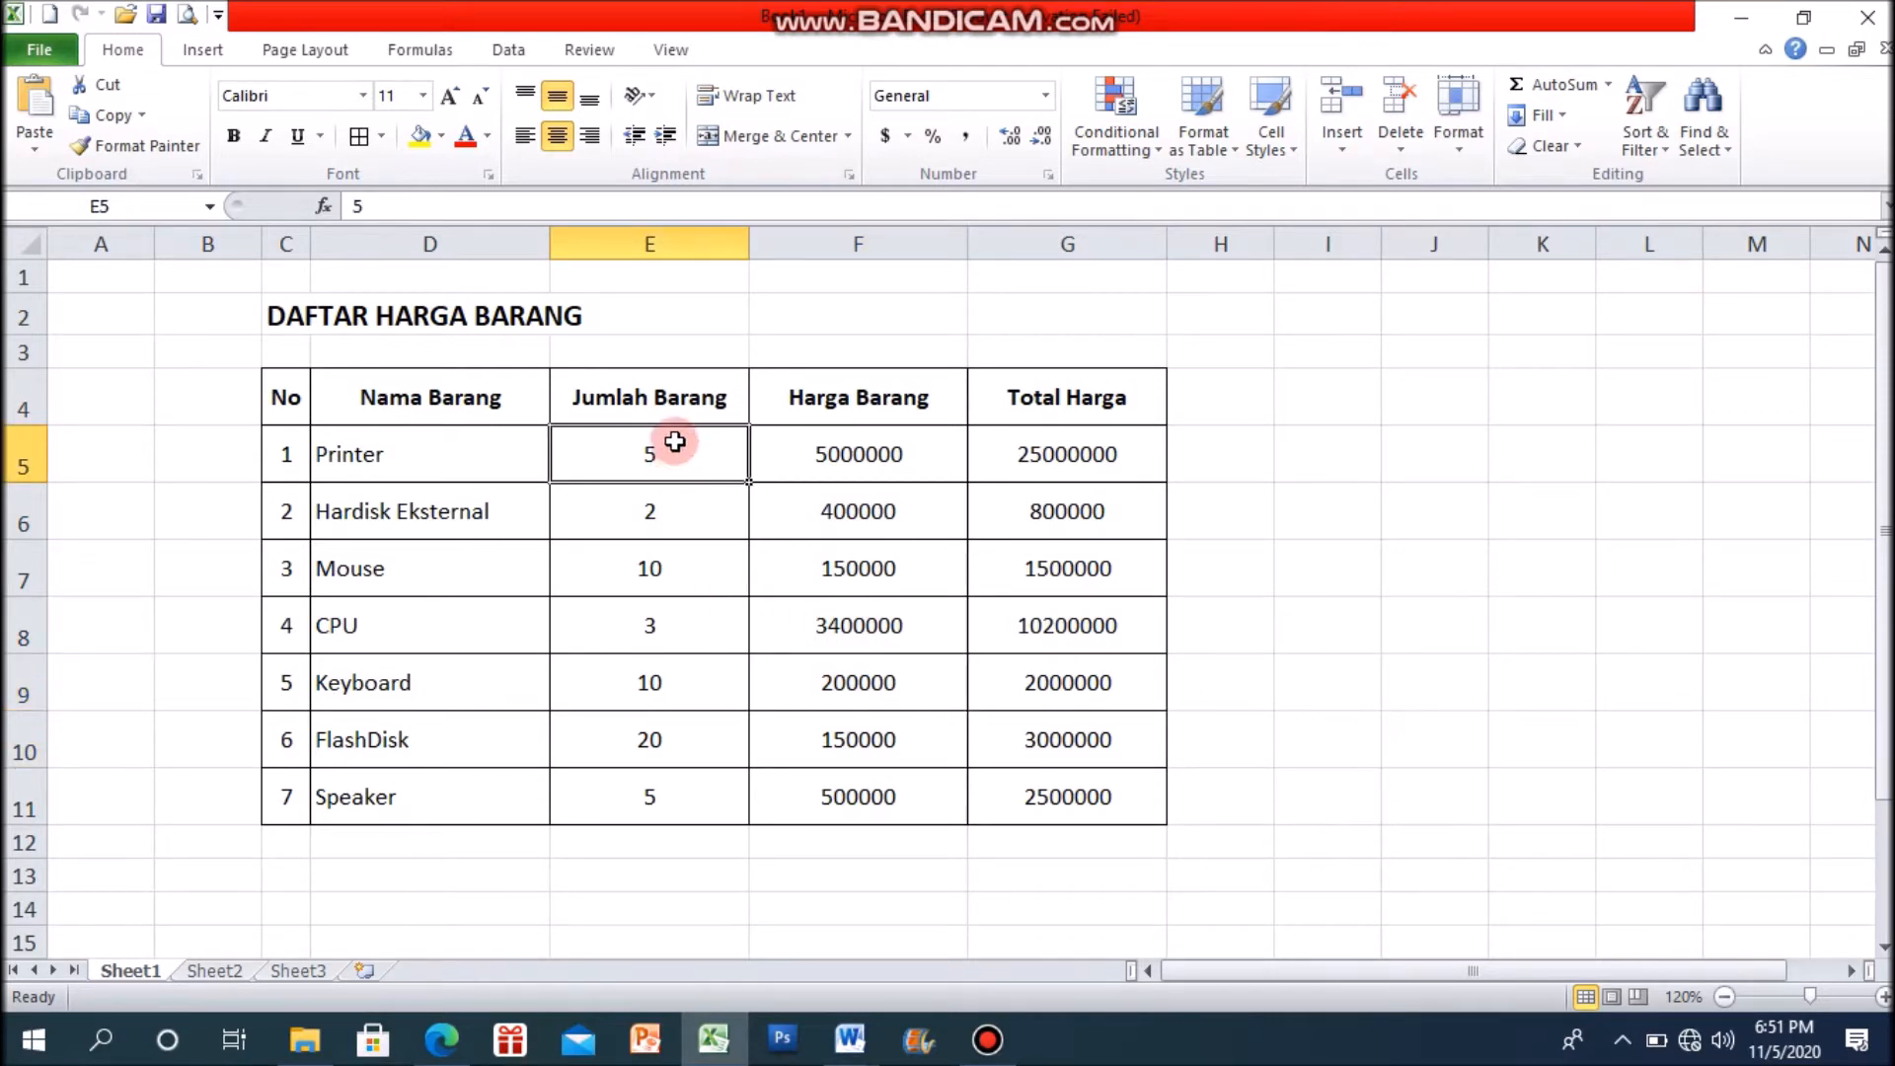
pyautogui.click(1045, 95)
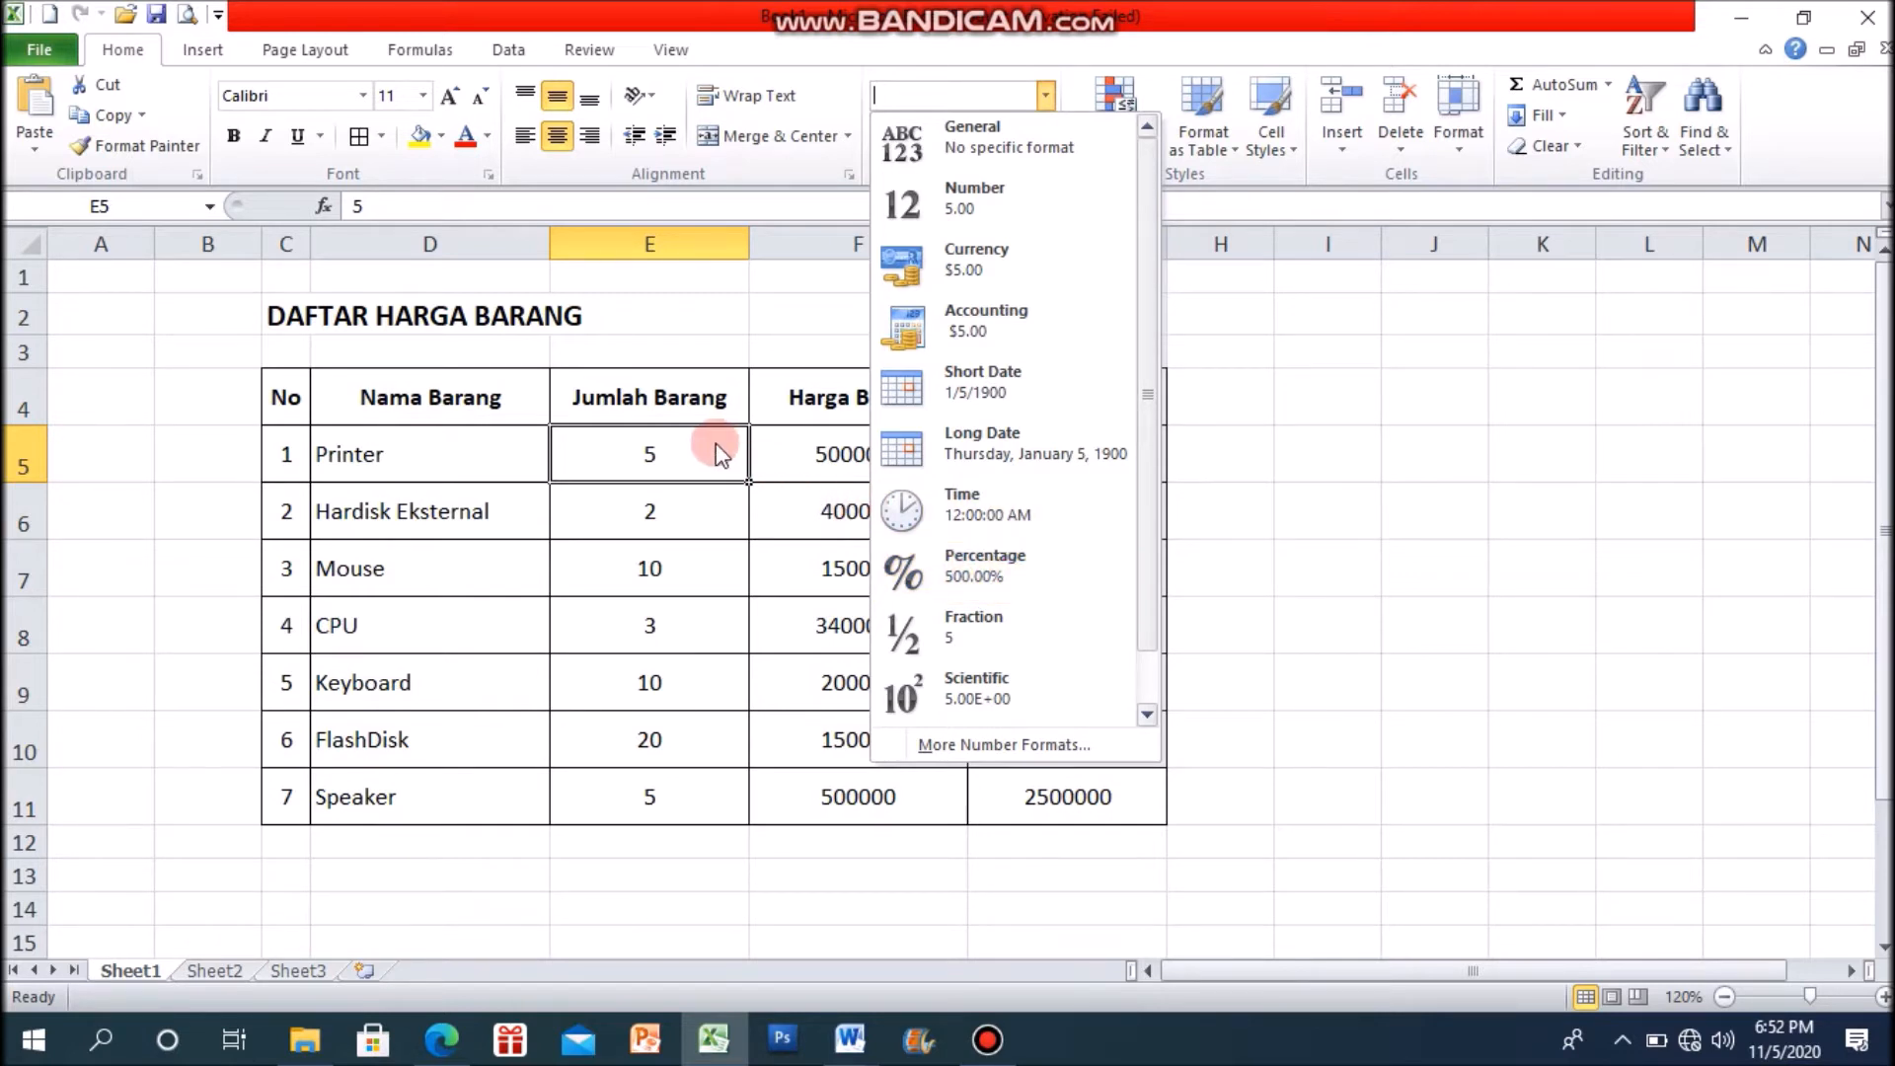
pyautogui.click(1003, 588)
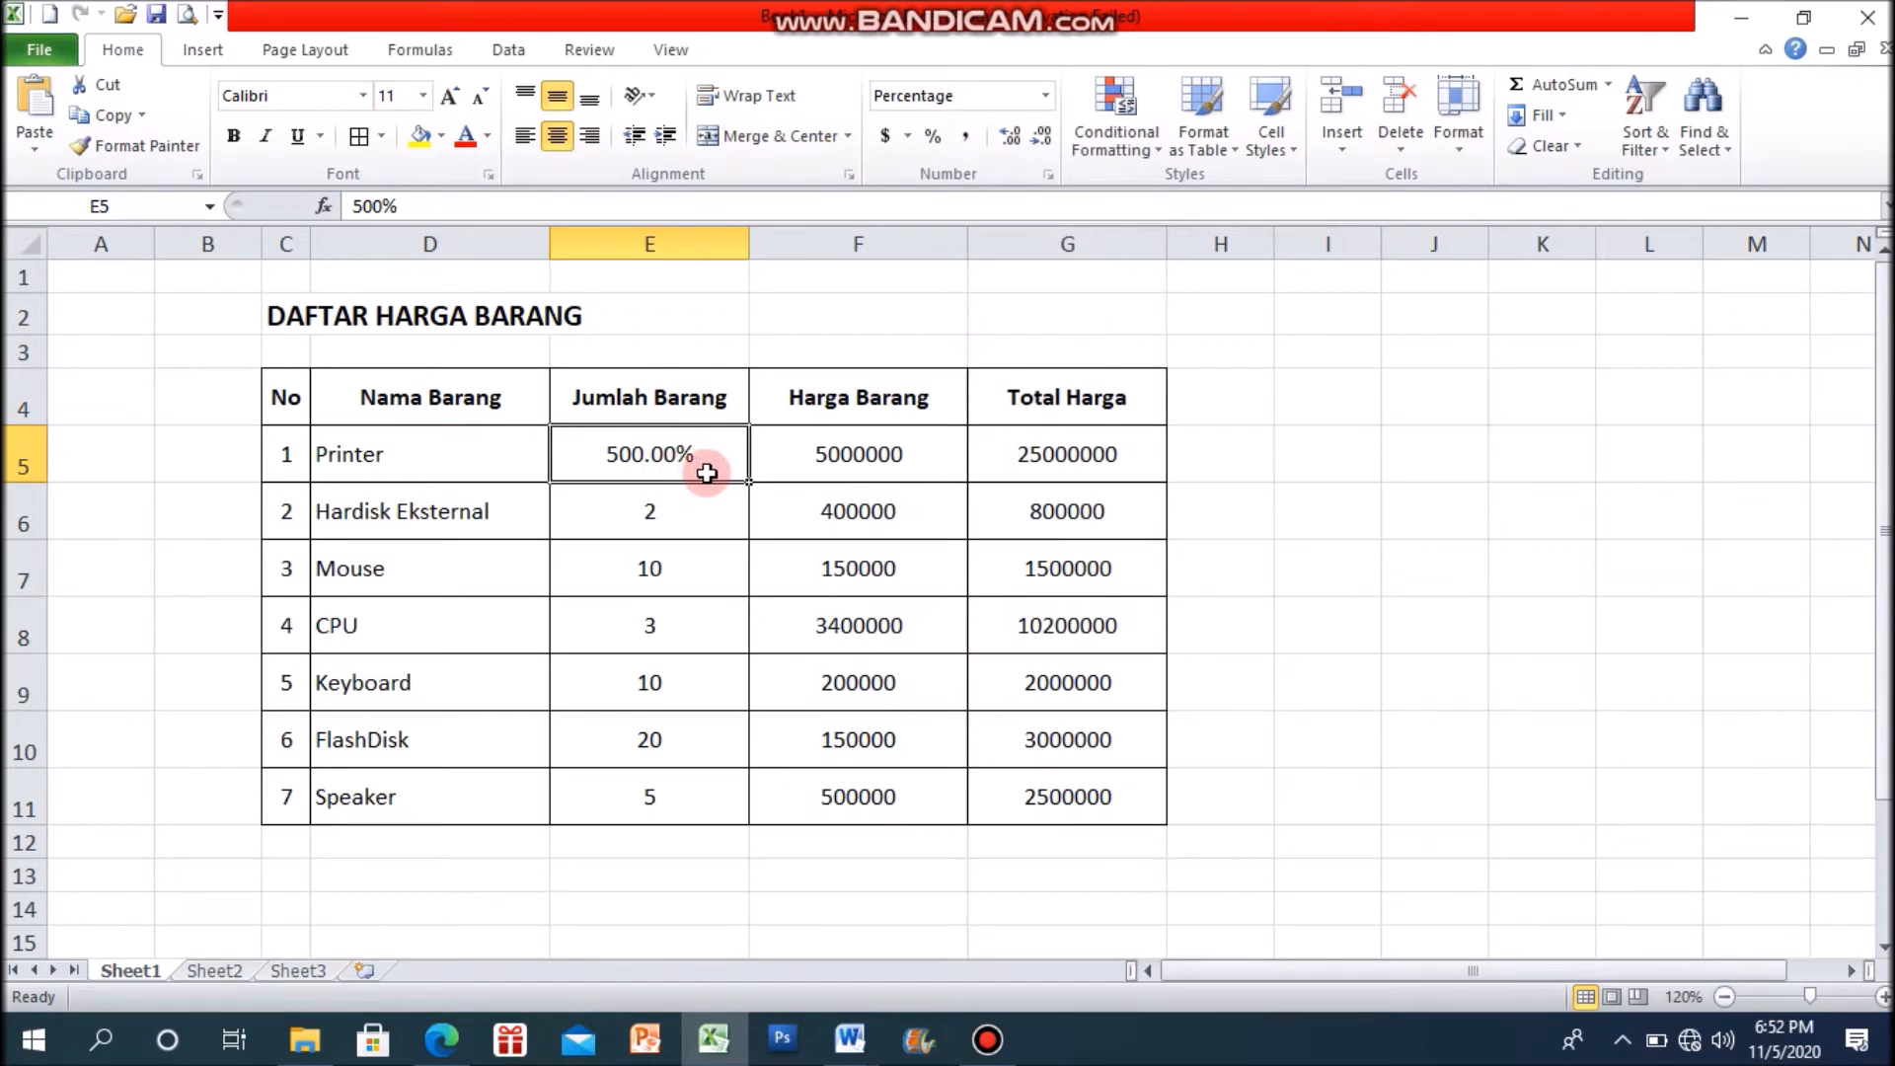
pyautogui.click(670, 514)
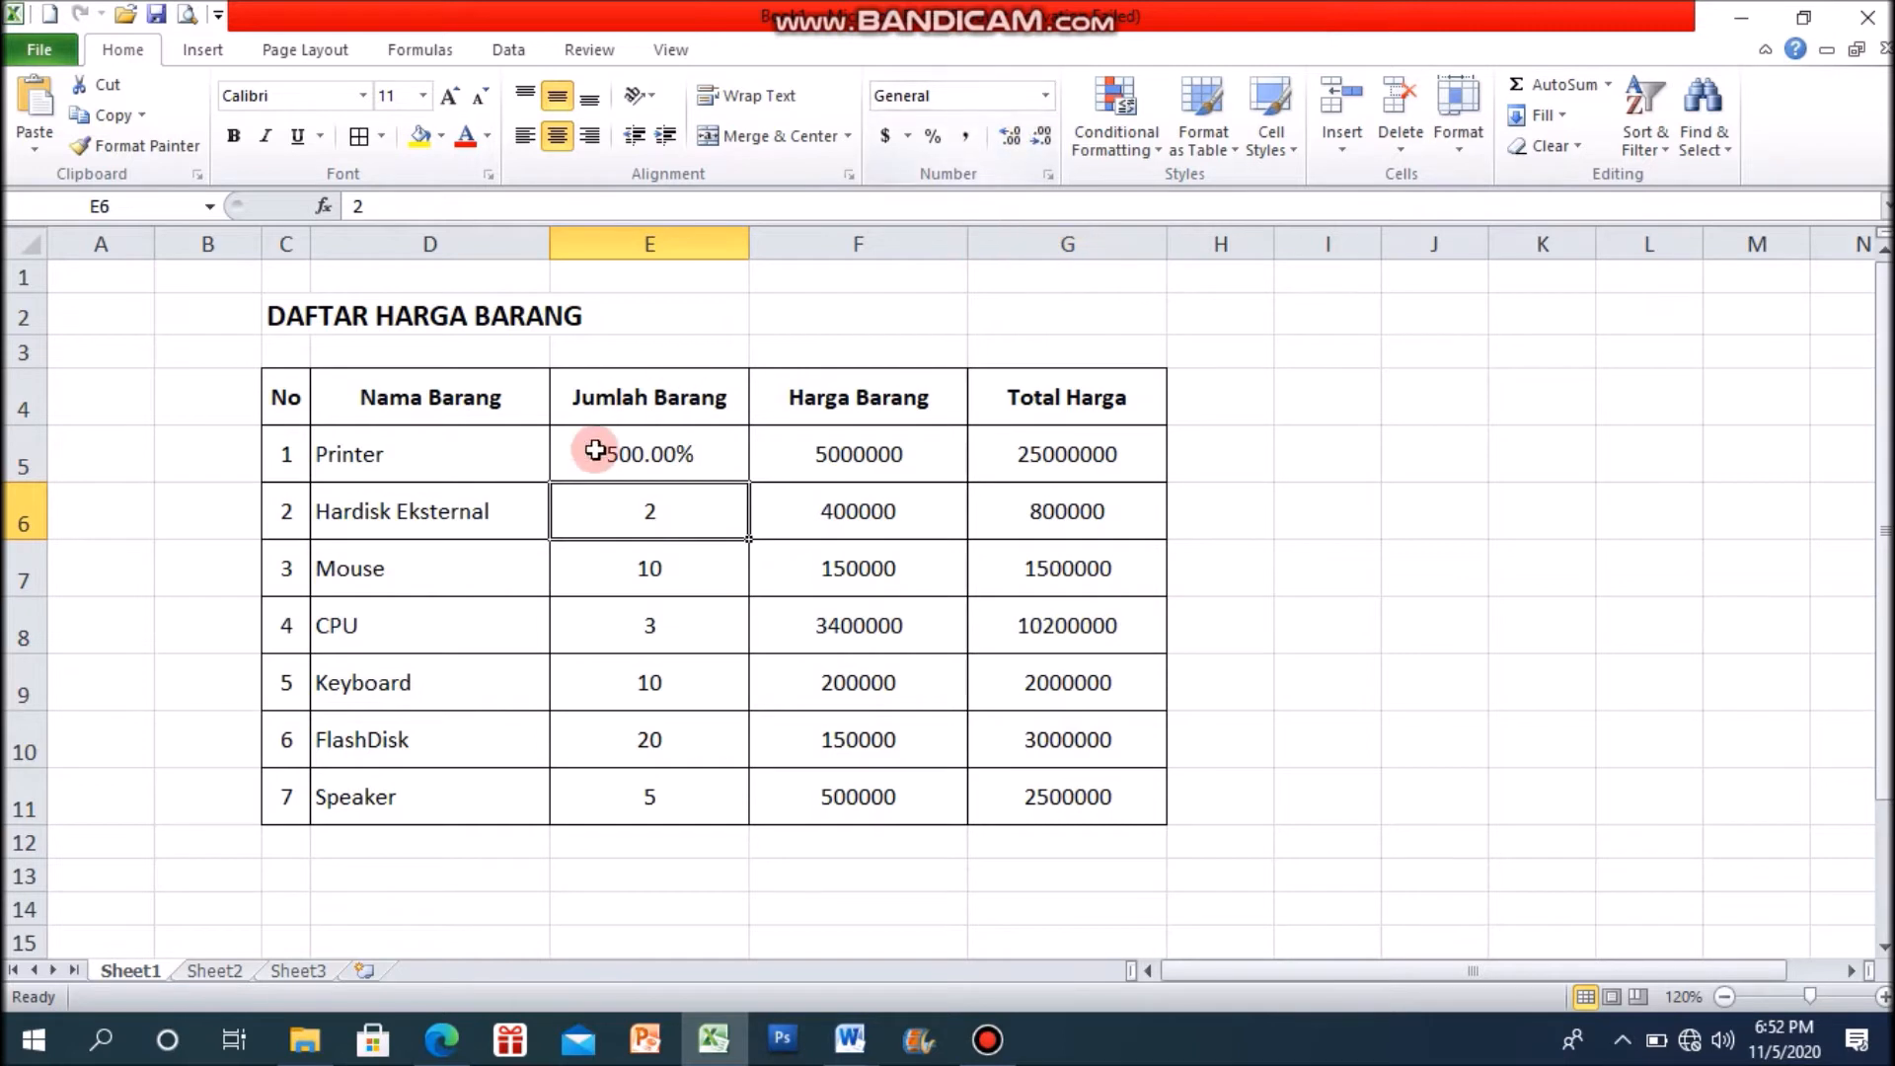
pyautogui.click(1046, 97)
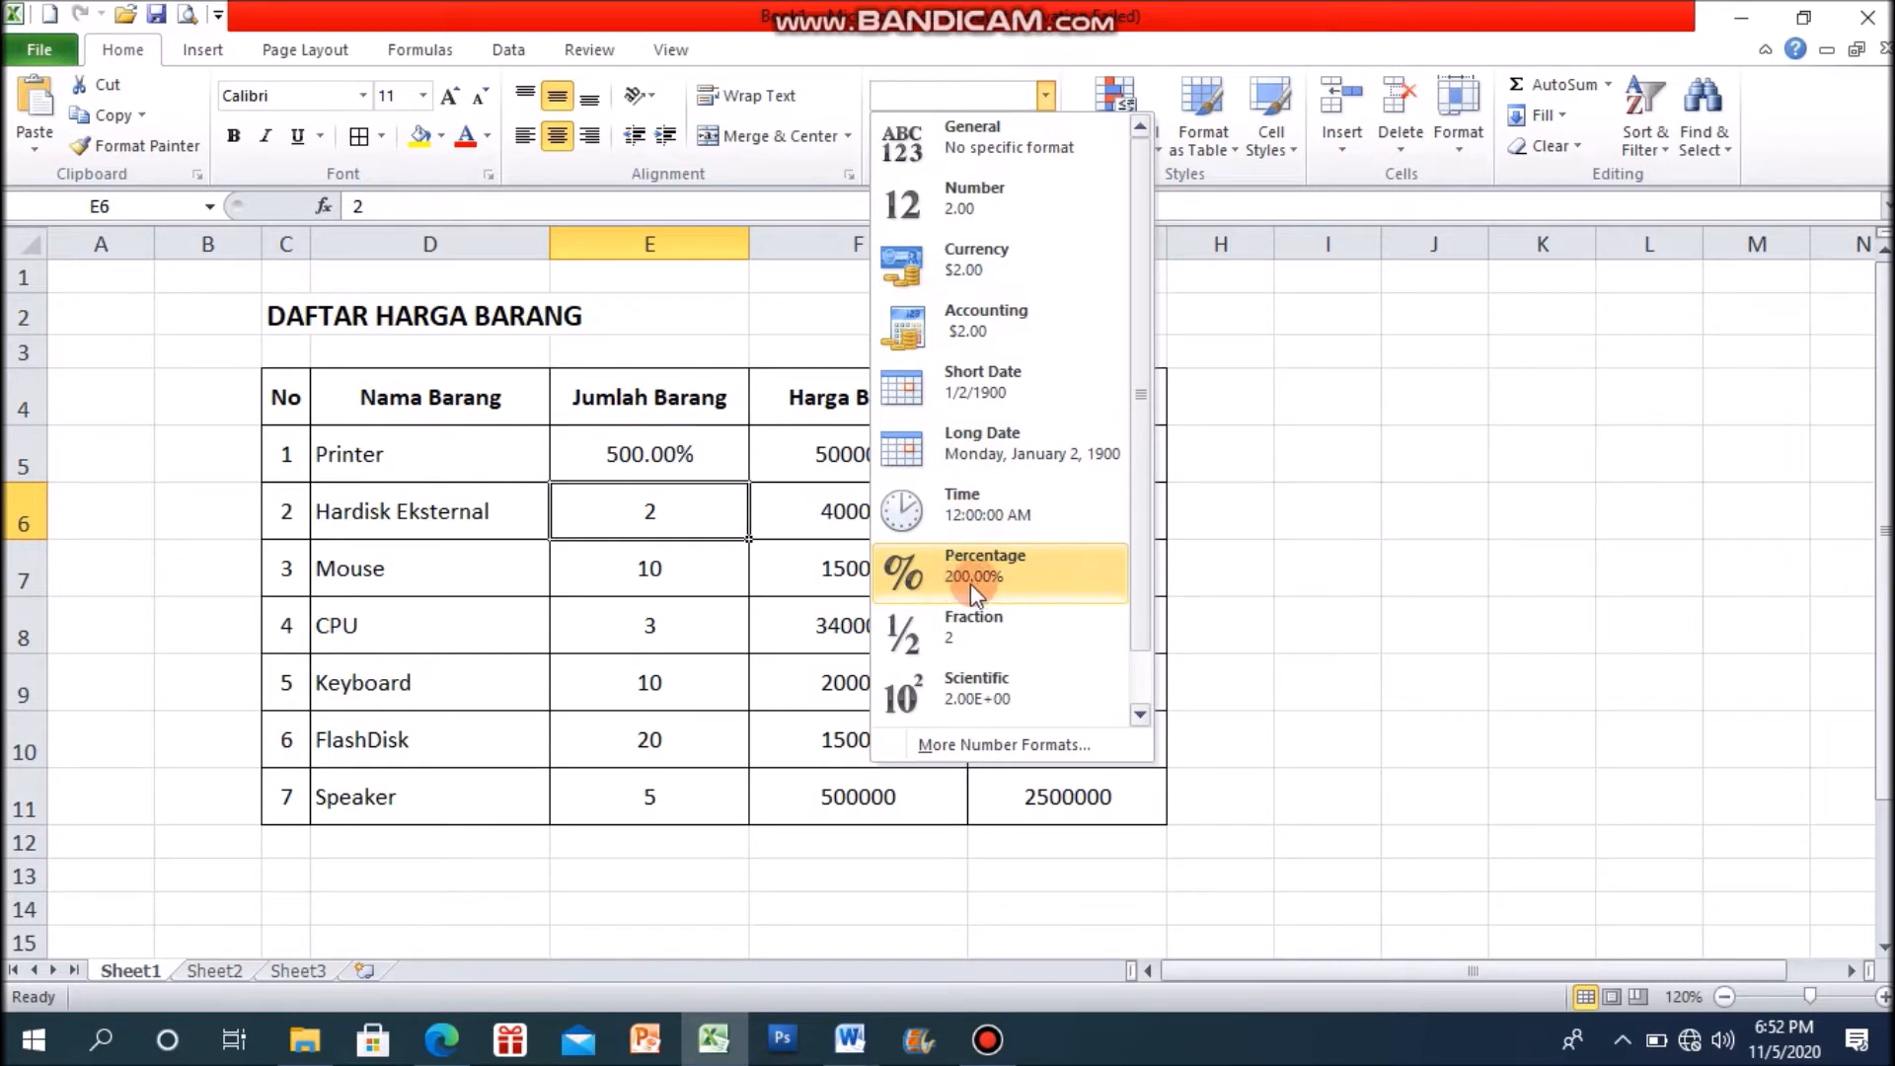
pyautogui.click(1010, 582)
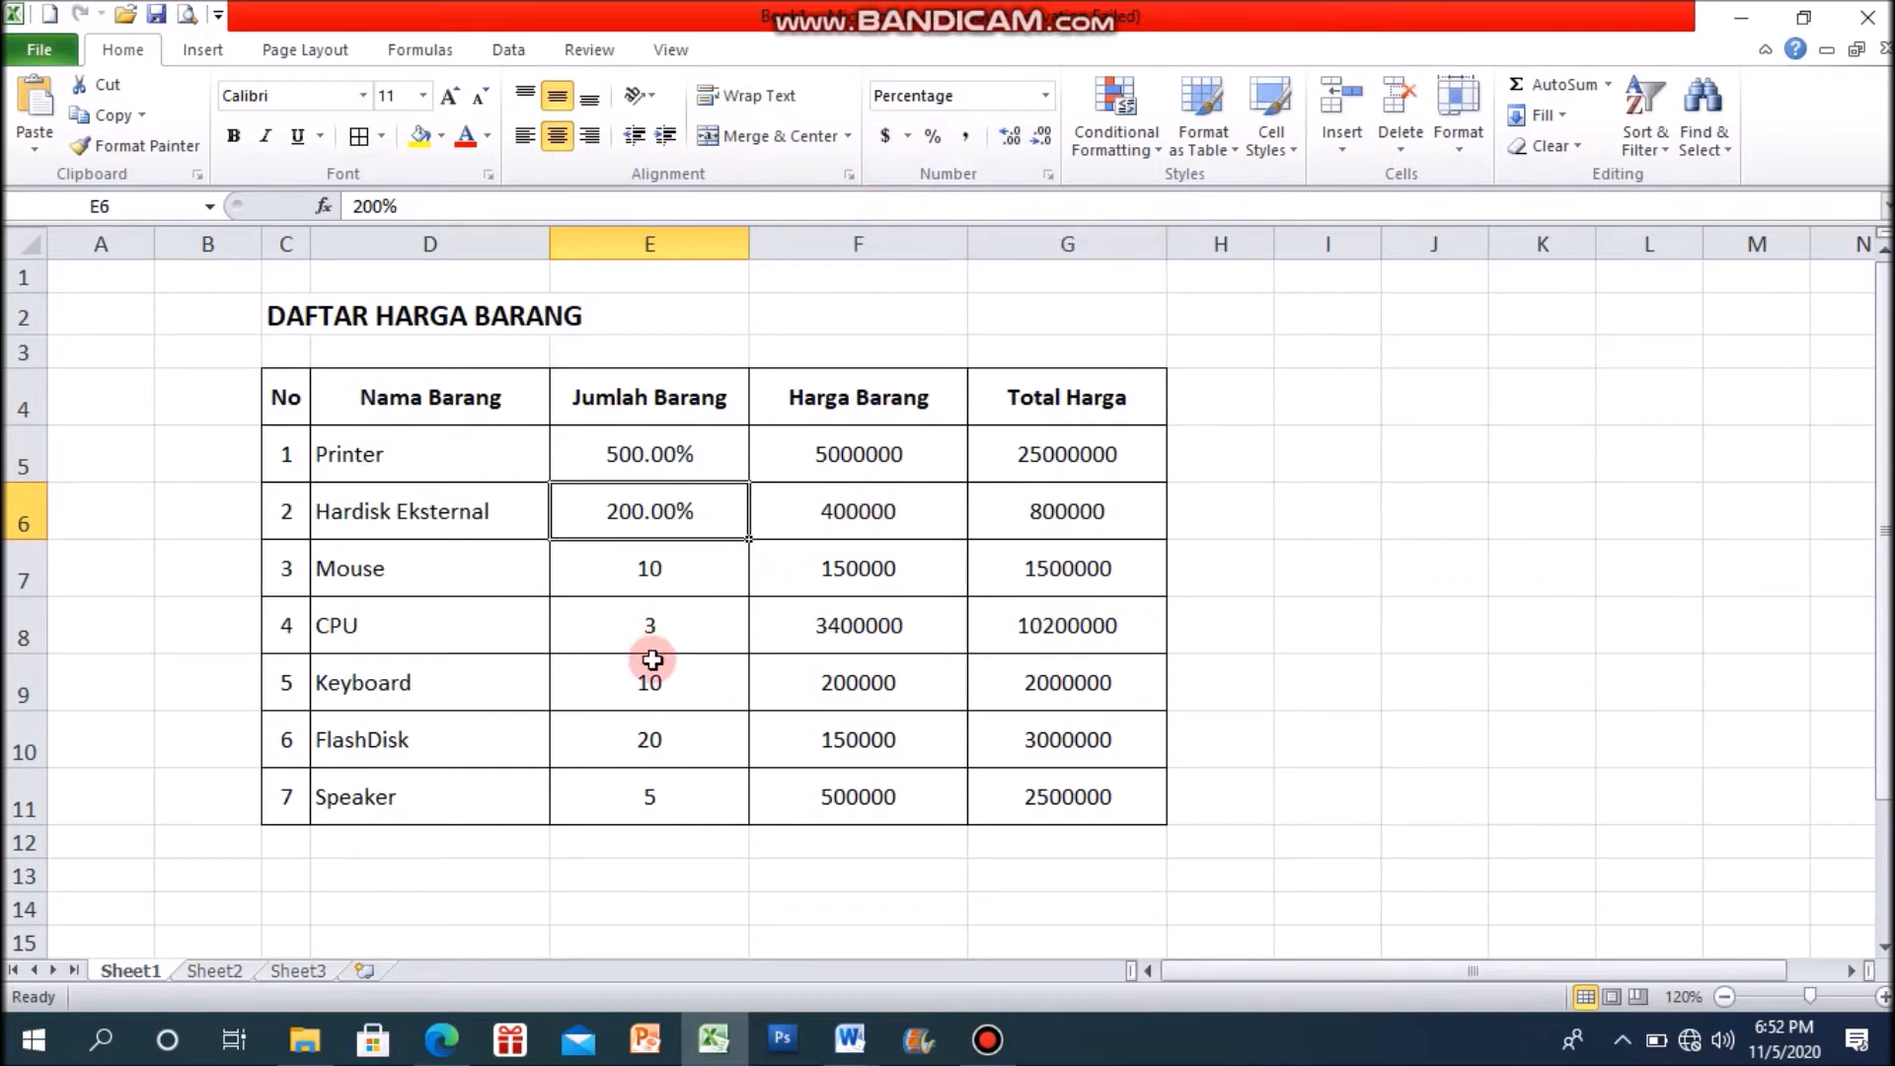
# Step: Try the $ English (U.S.) accounting format on the Mouse quantity in E7, and reset the cell to General
pyautogui.click(653, 580)
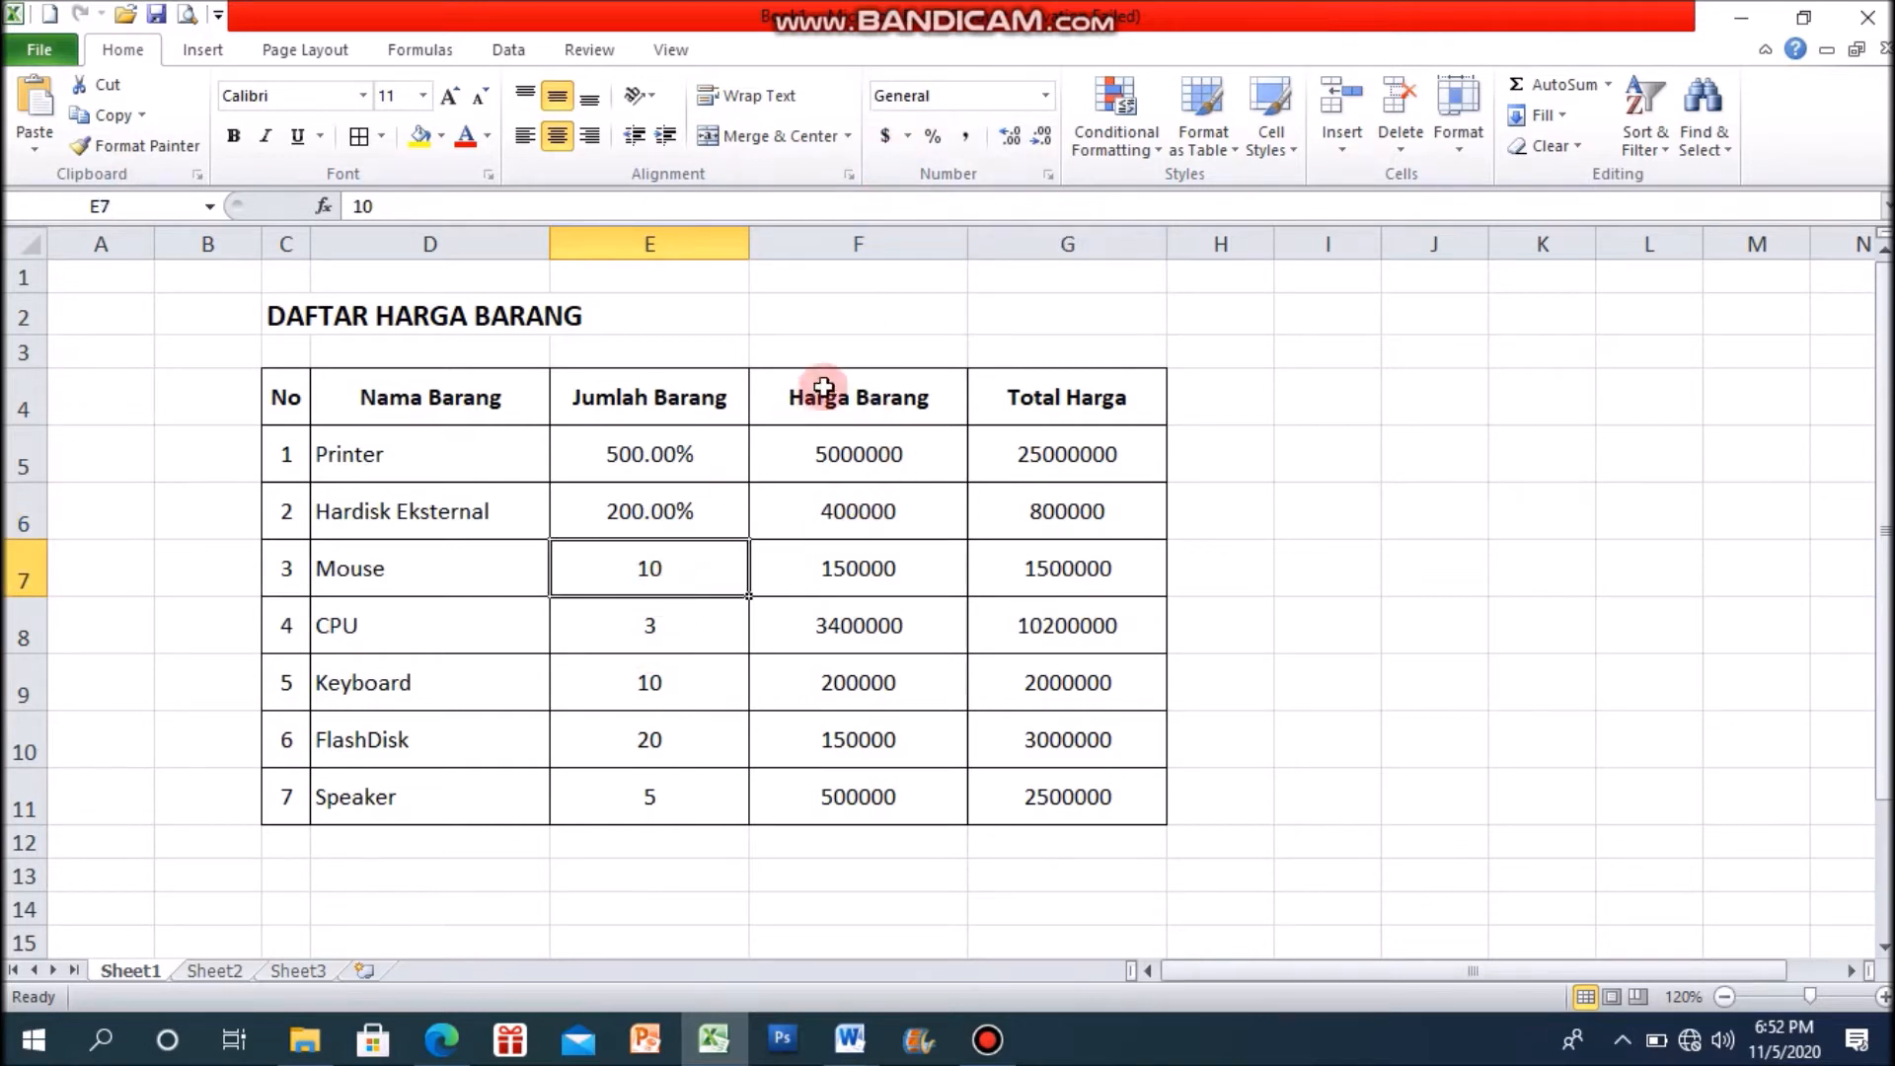
pyautogui.click(908, 138)
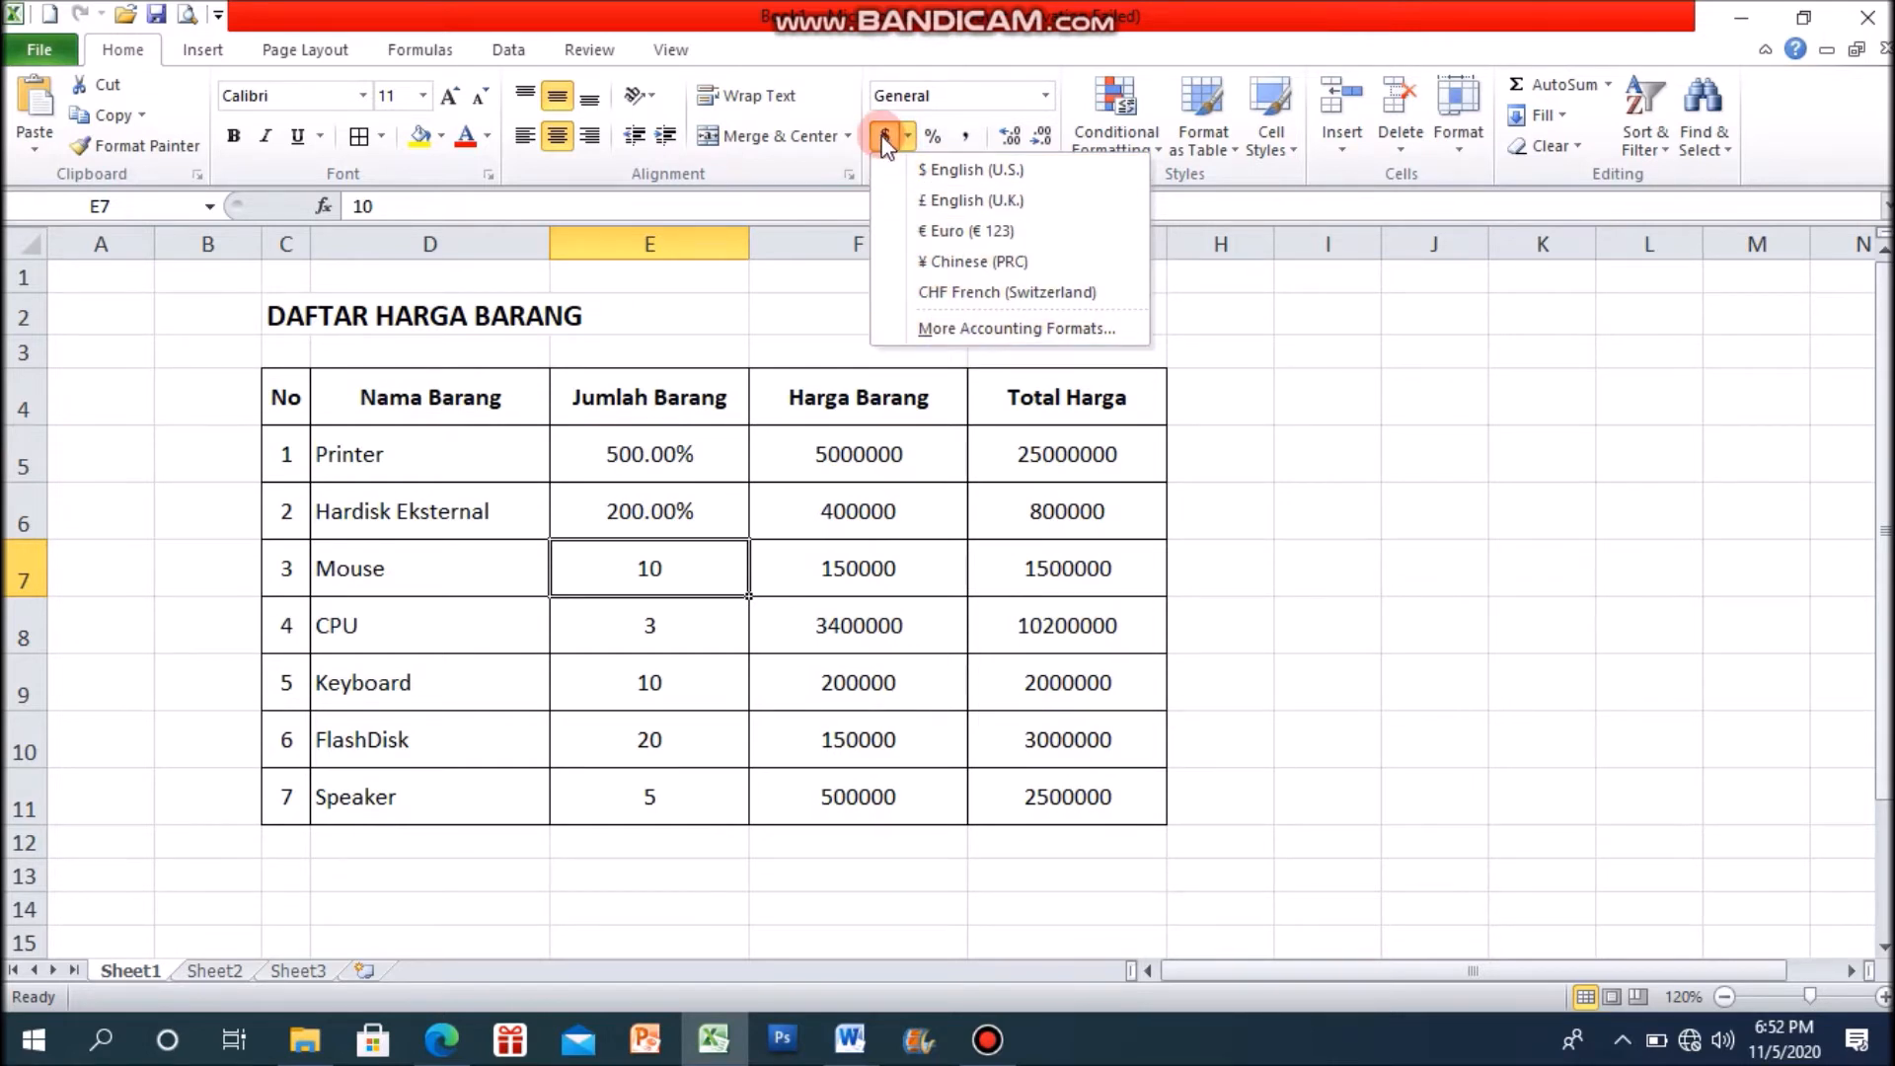
pyautogui.click(975, 170)
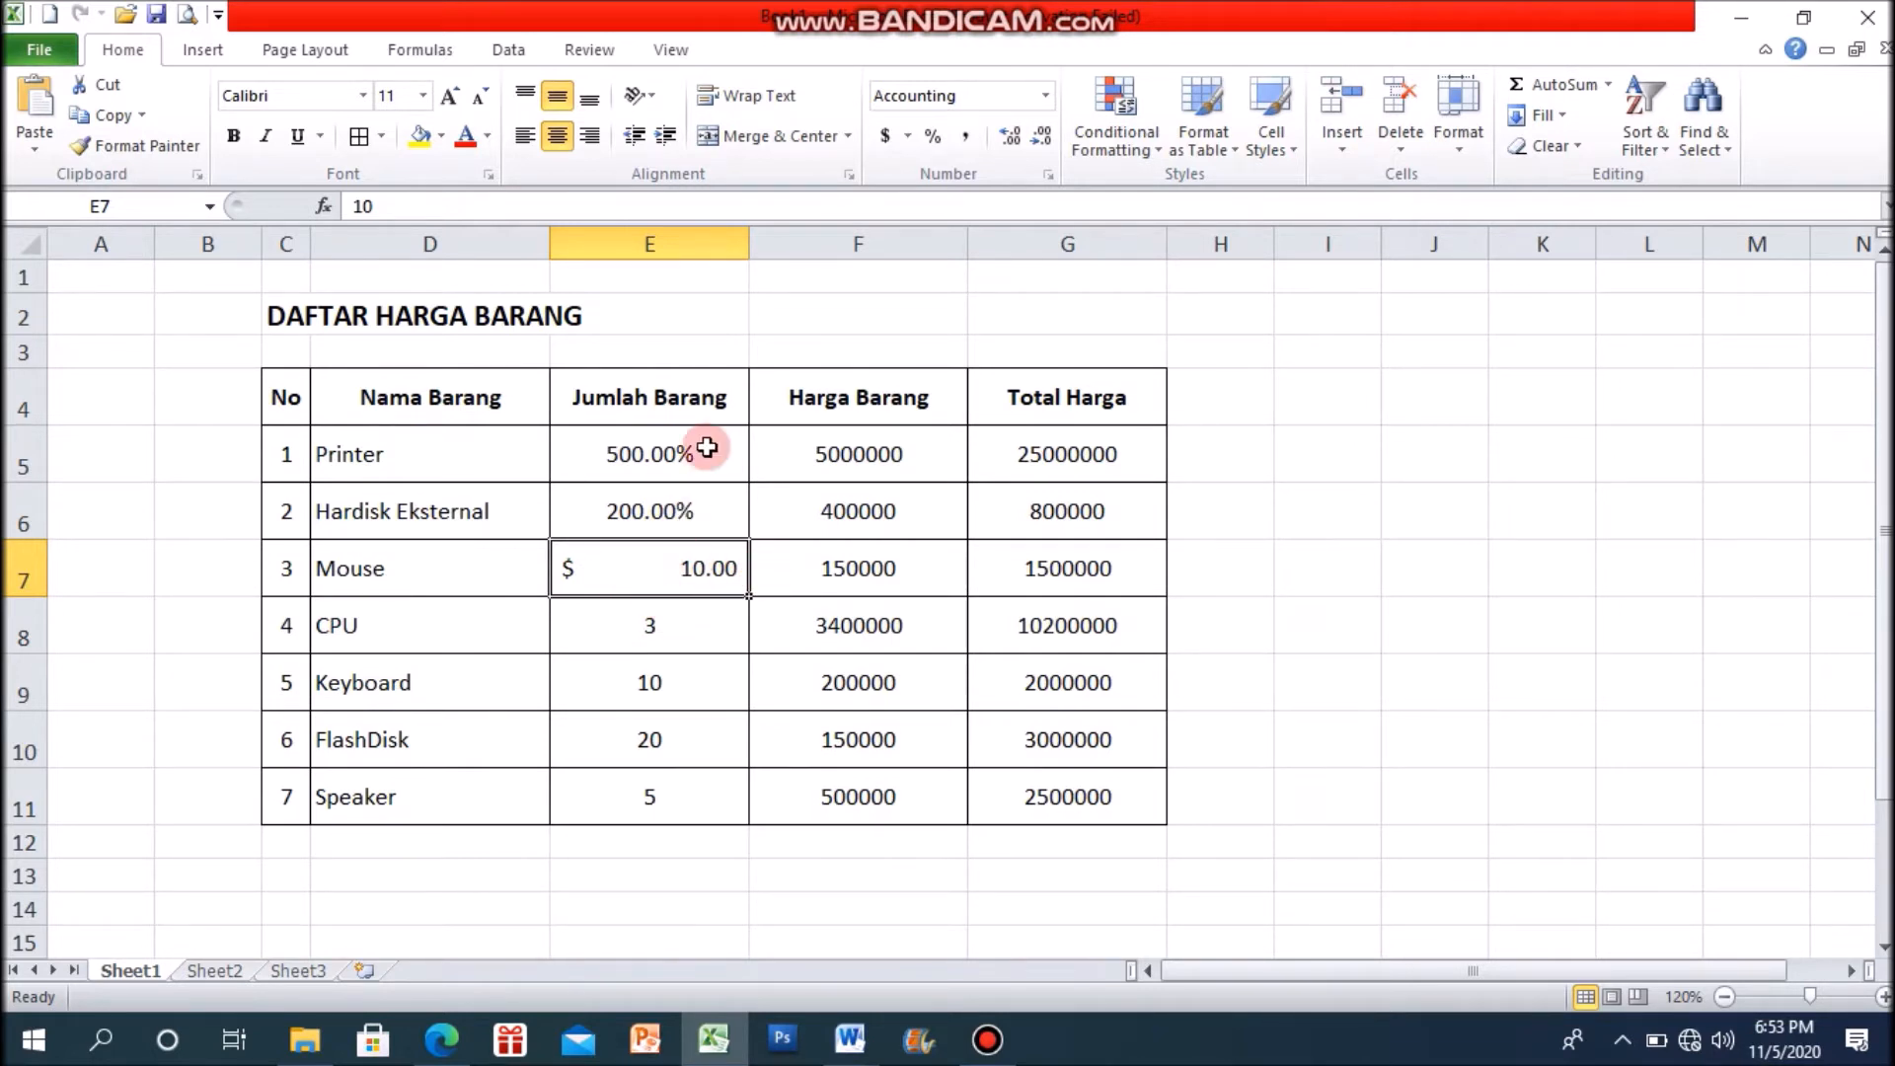
pyautogui.click(1046, 97)
pyautogui.click(977, 148)
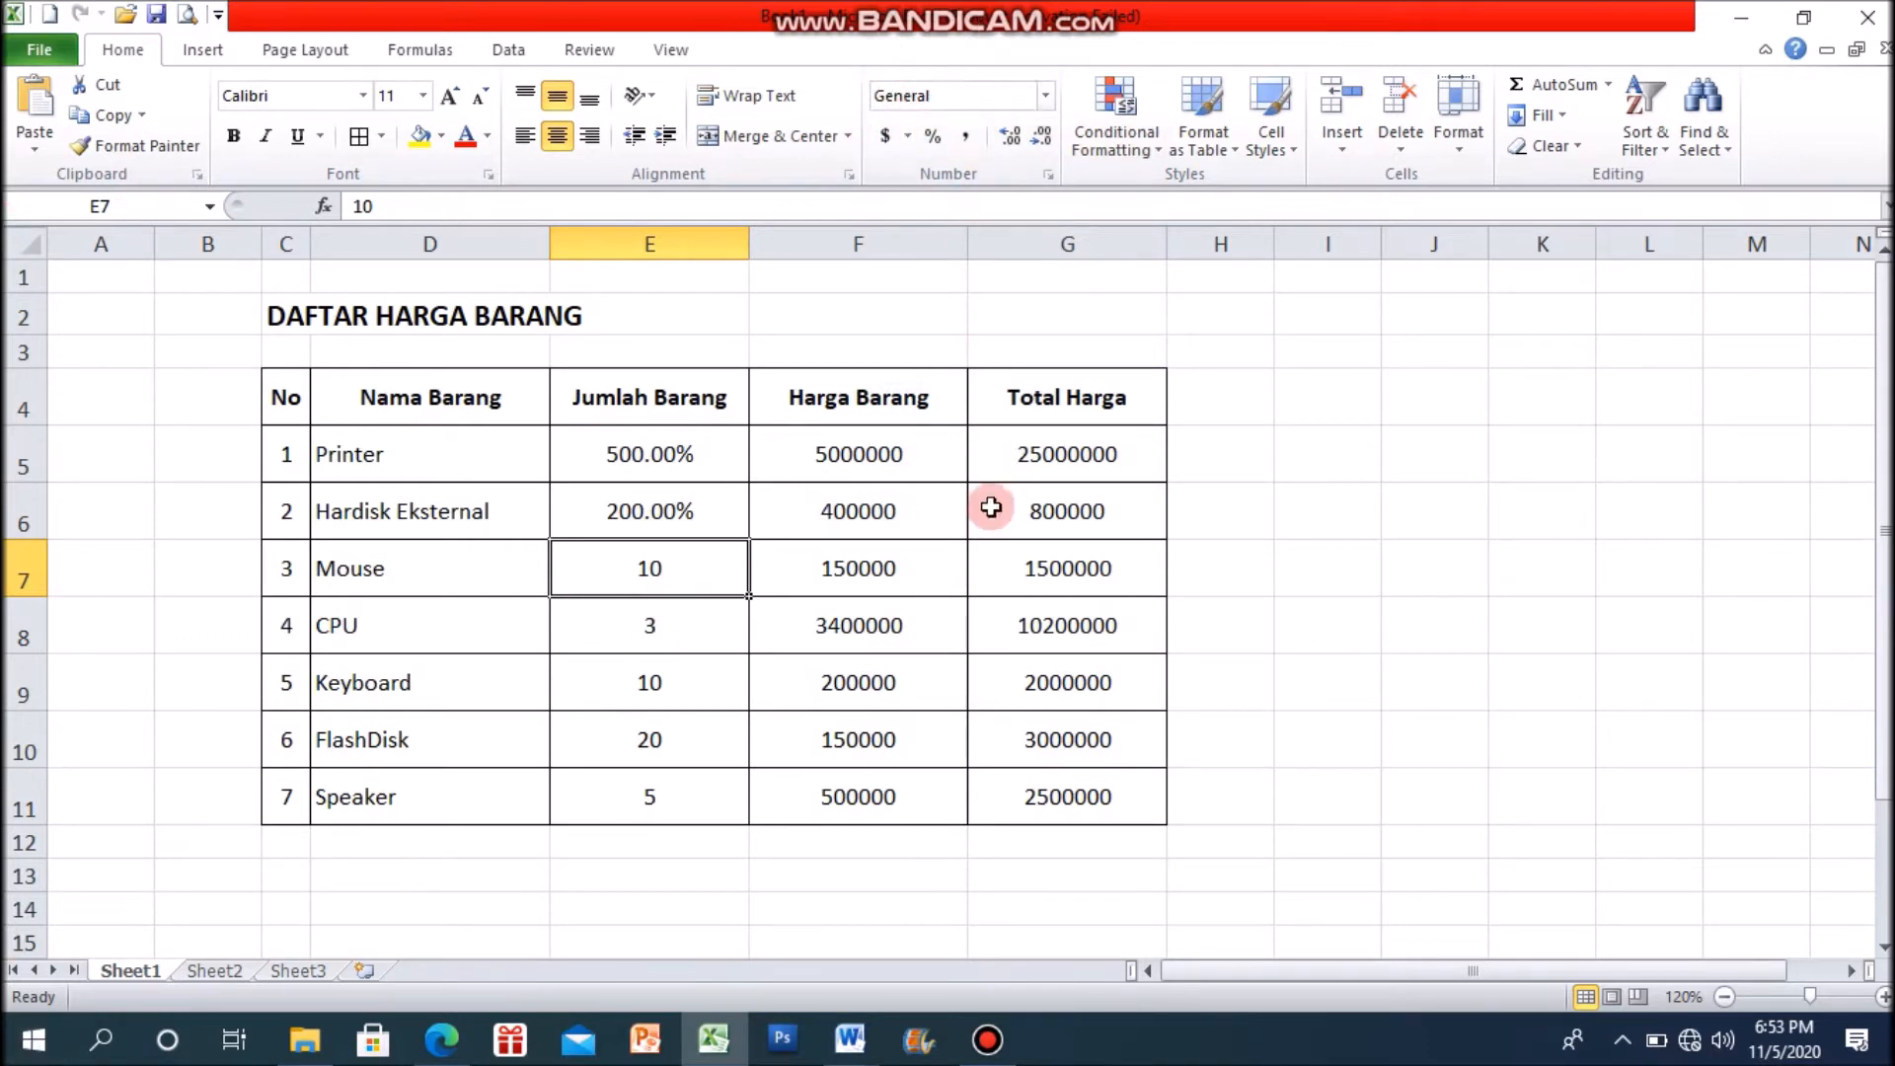
# Step: Open the additional accounting format settings for the Printer's Harga Barang value in F5
pyautogui.click(880, 464)
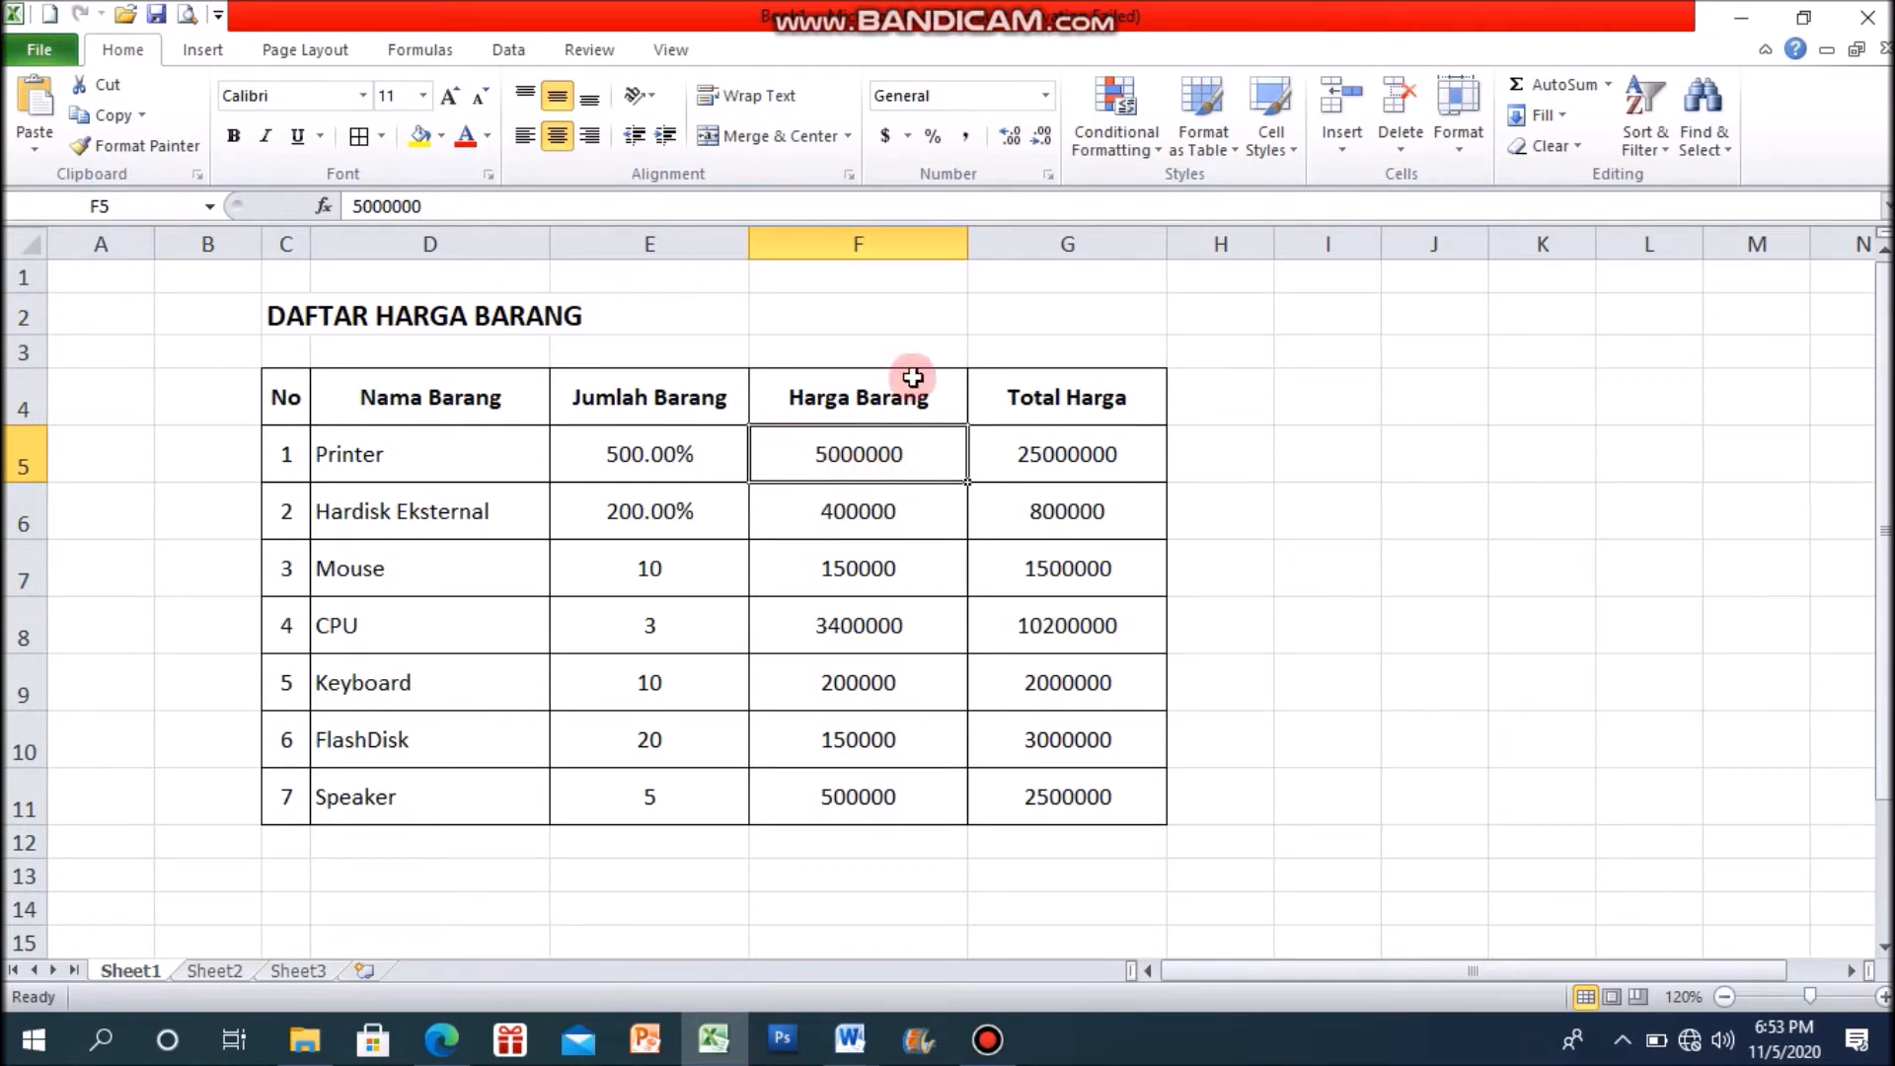
pyautogui.click(908, 138)
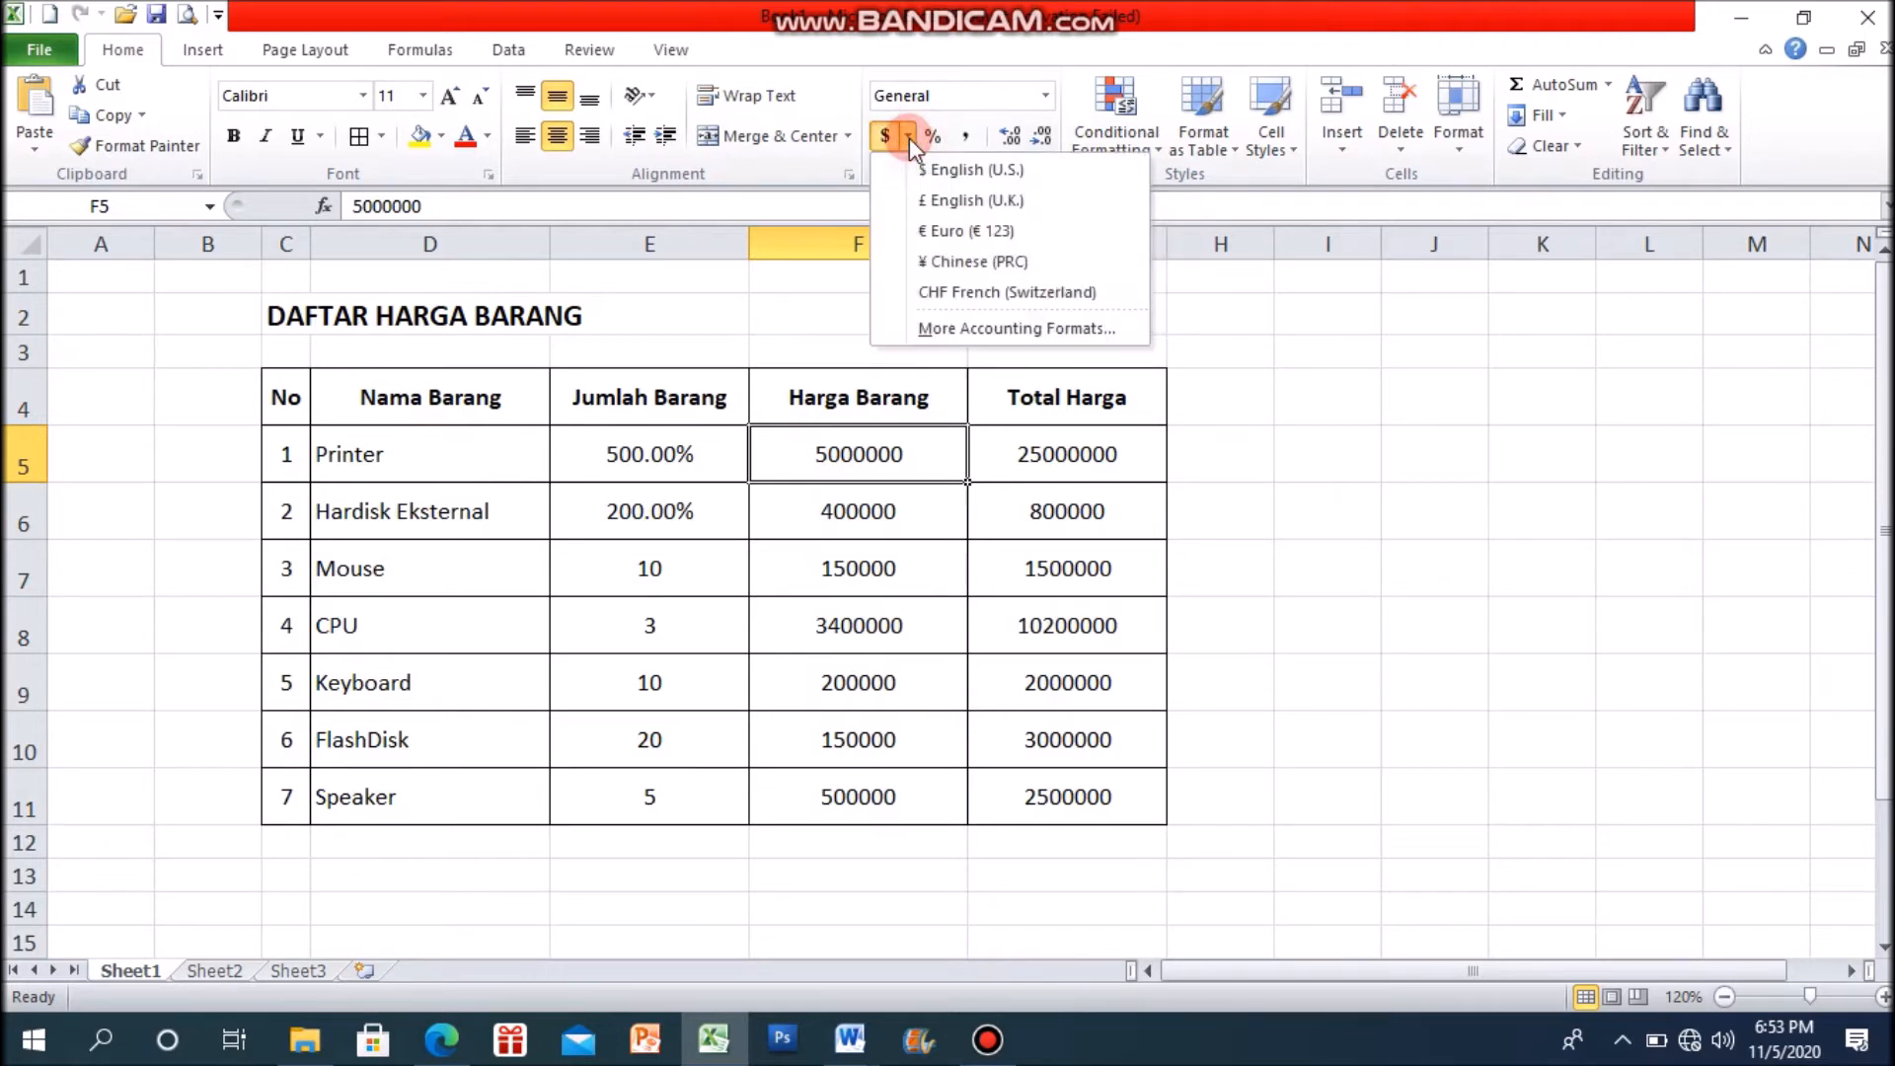
pyautogui.click(1026, 331)
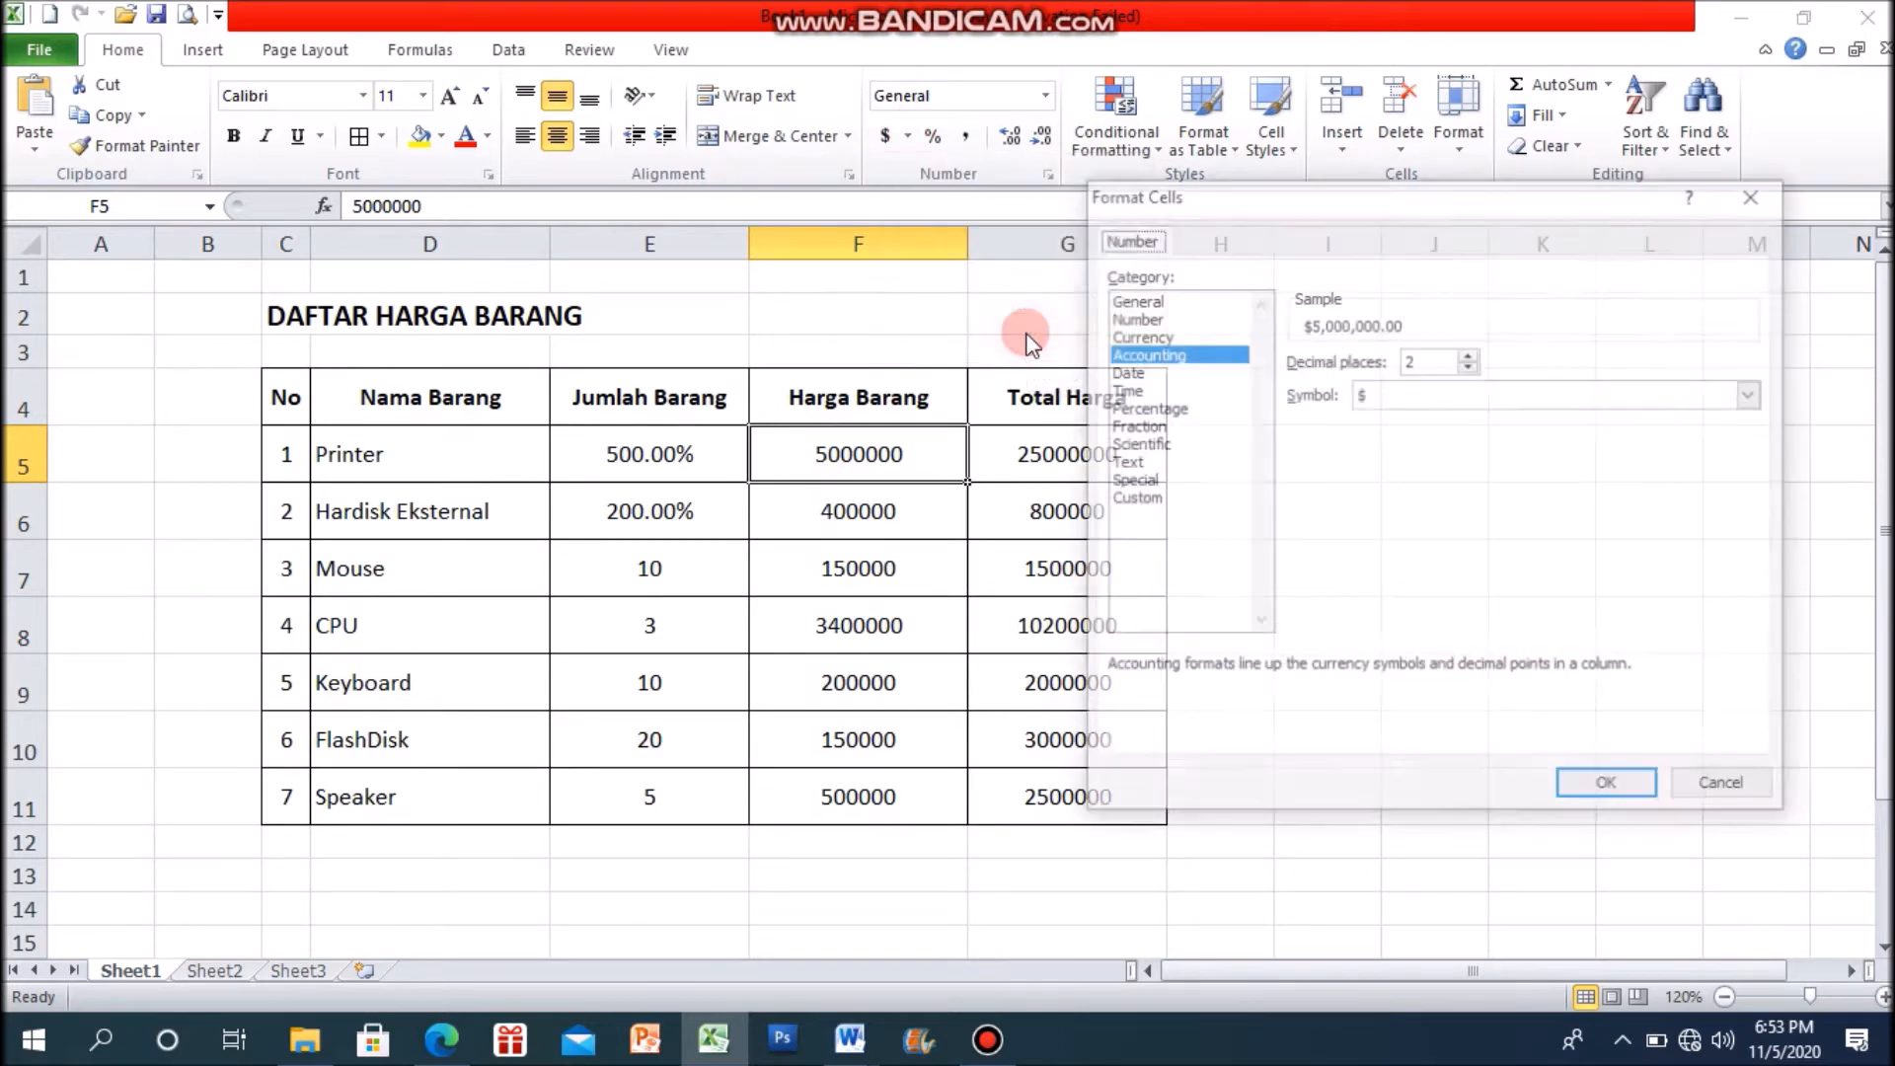
pyautogui.click(1166, 353)
pyautogui.moveTo(1244, 201)
pyautogui.mouseDown()
pyautogui.moveTo(1197, 201)
pyautogui.moveTo(1215, 204)
pyautogui.mouseUp()
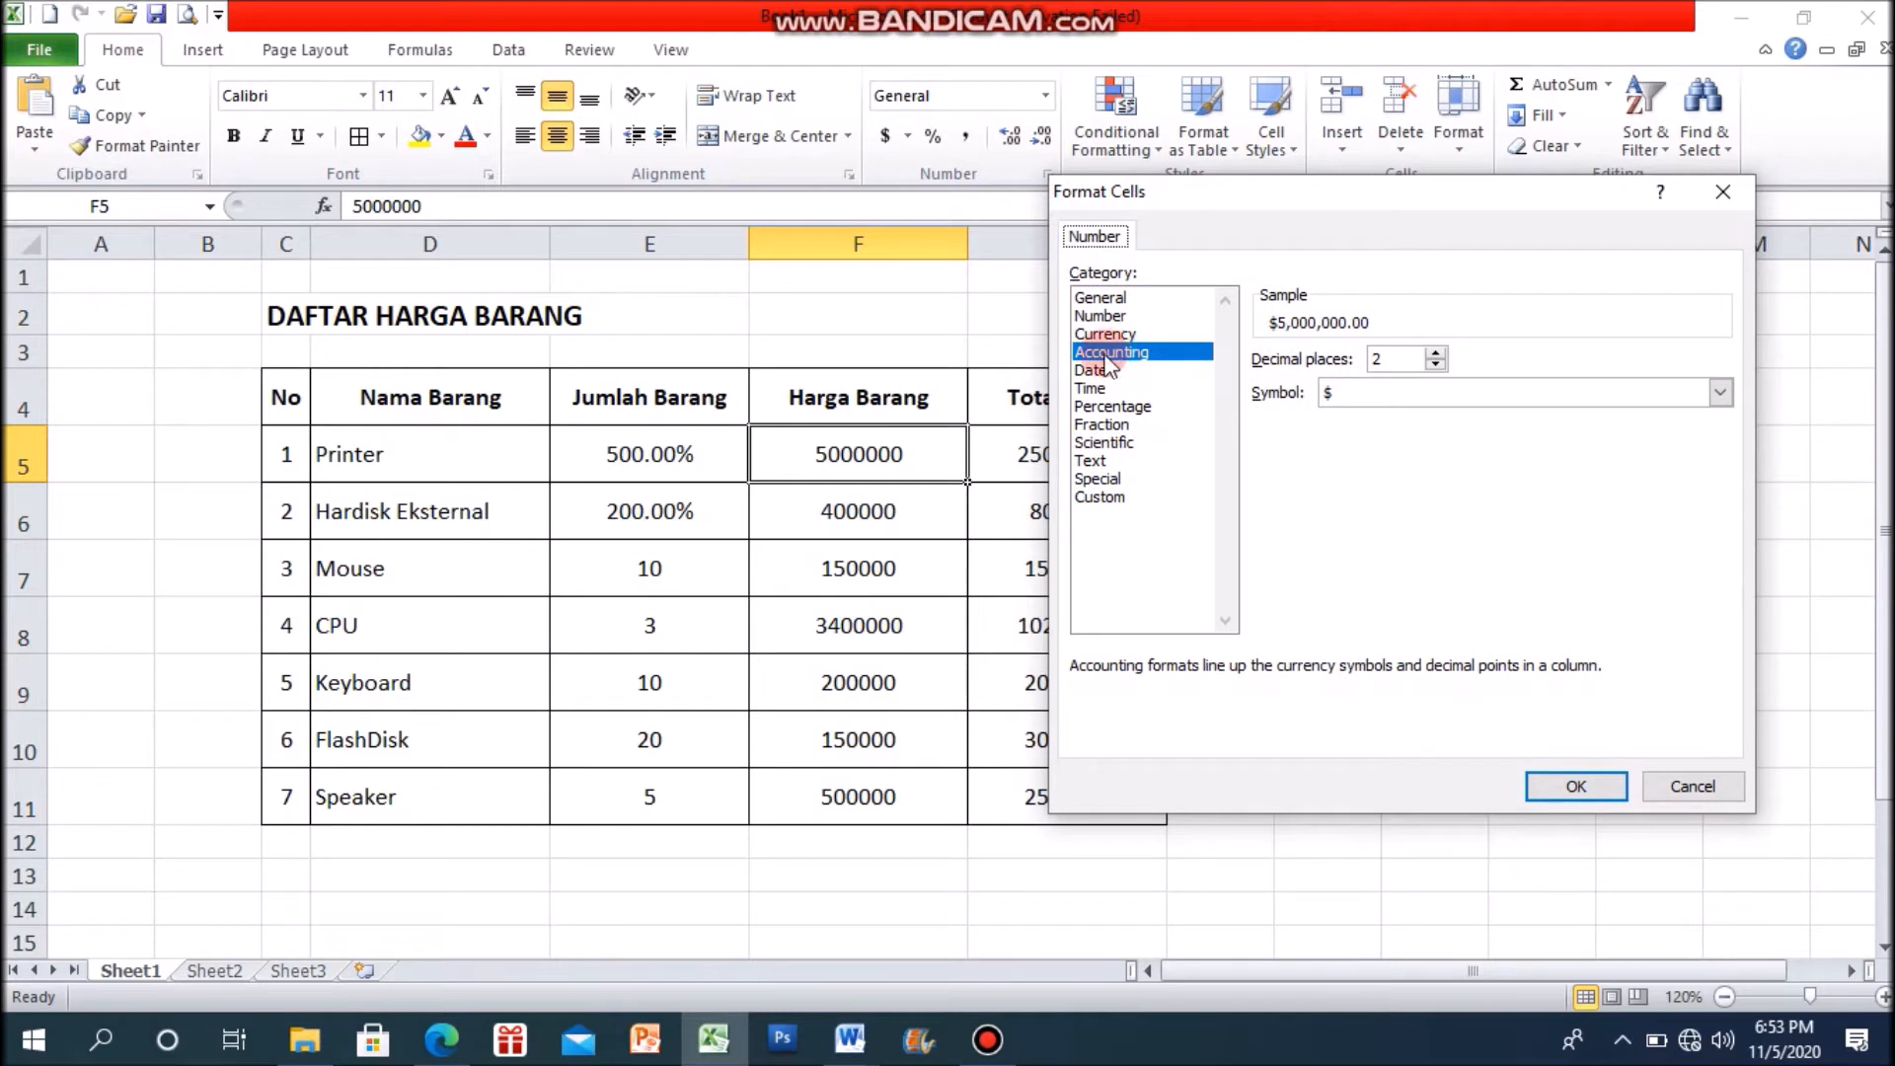
# Step: Look through the accounting currency symbols for the Indonesian rupiah
pyautogui.click(1322, 393)
pyautogui.click(1719, 392)
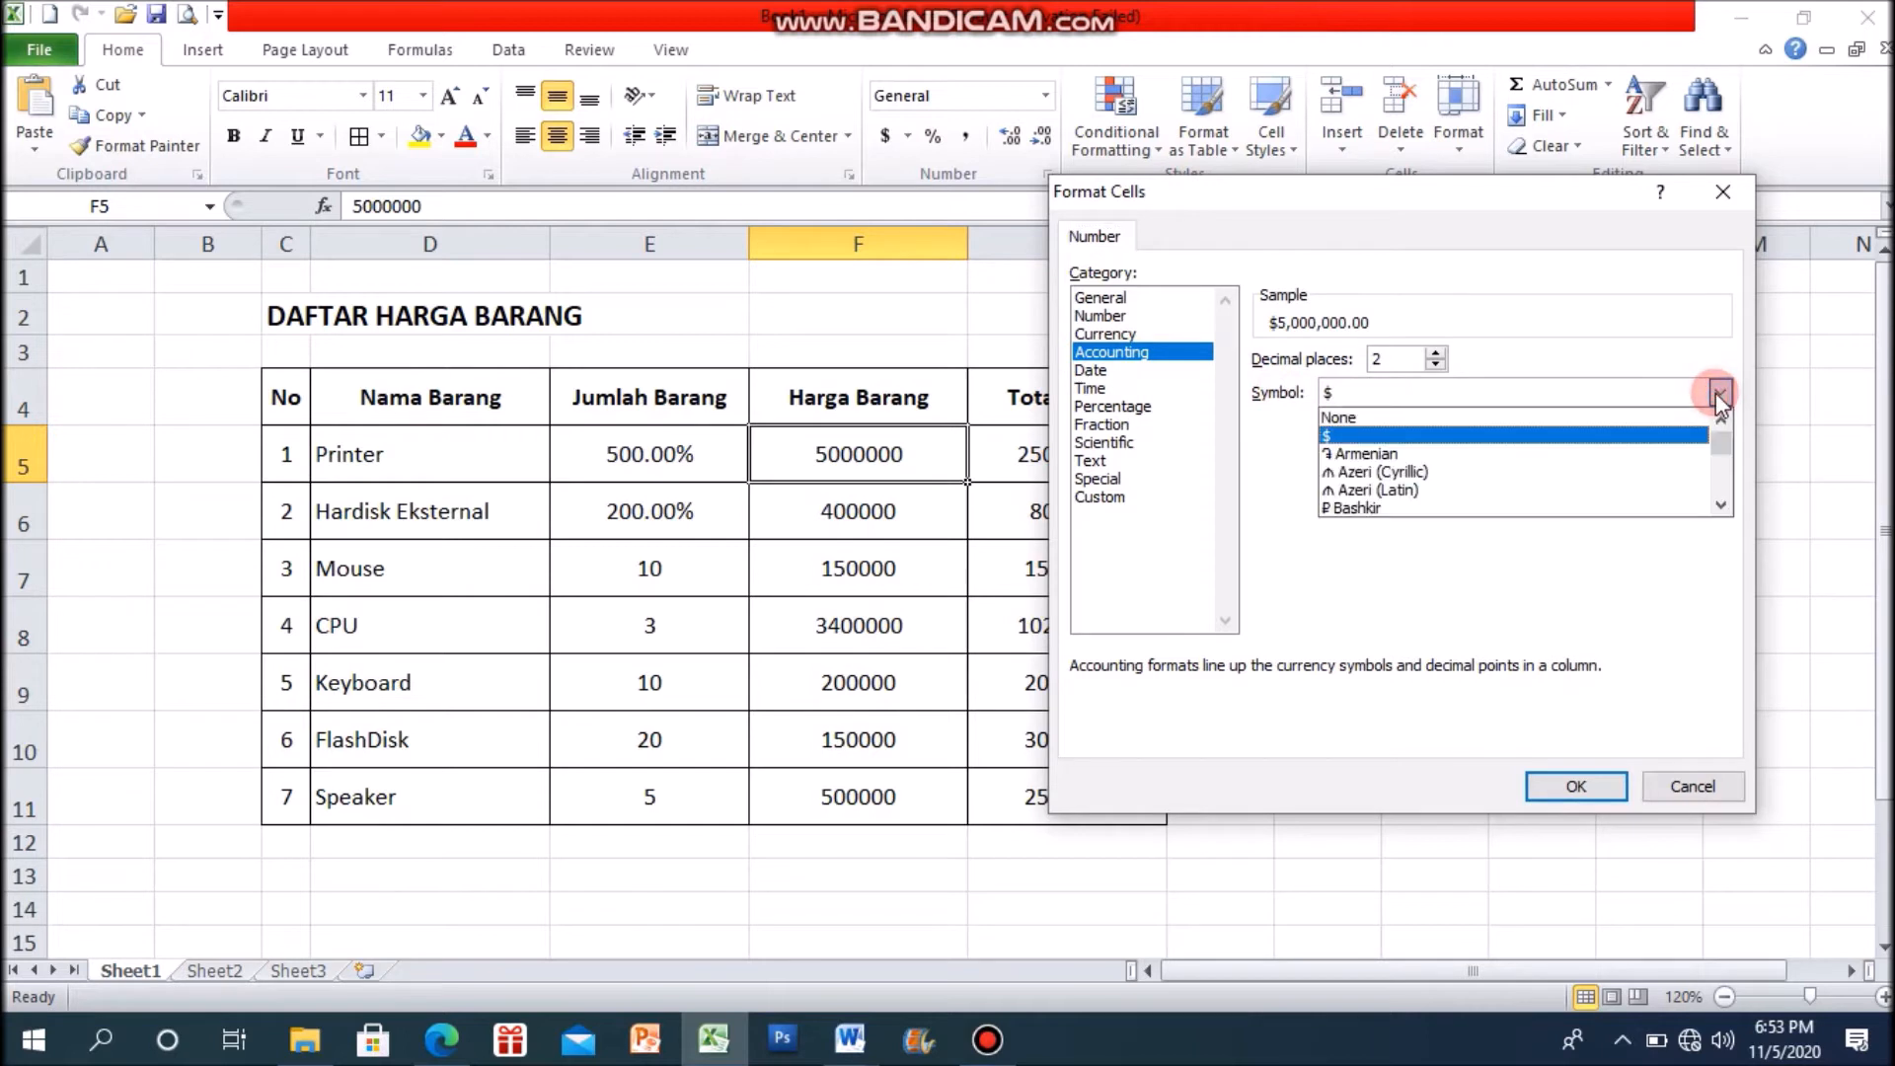
pyautogui.scroll(-2, 1398, 489)
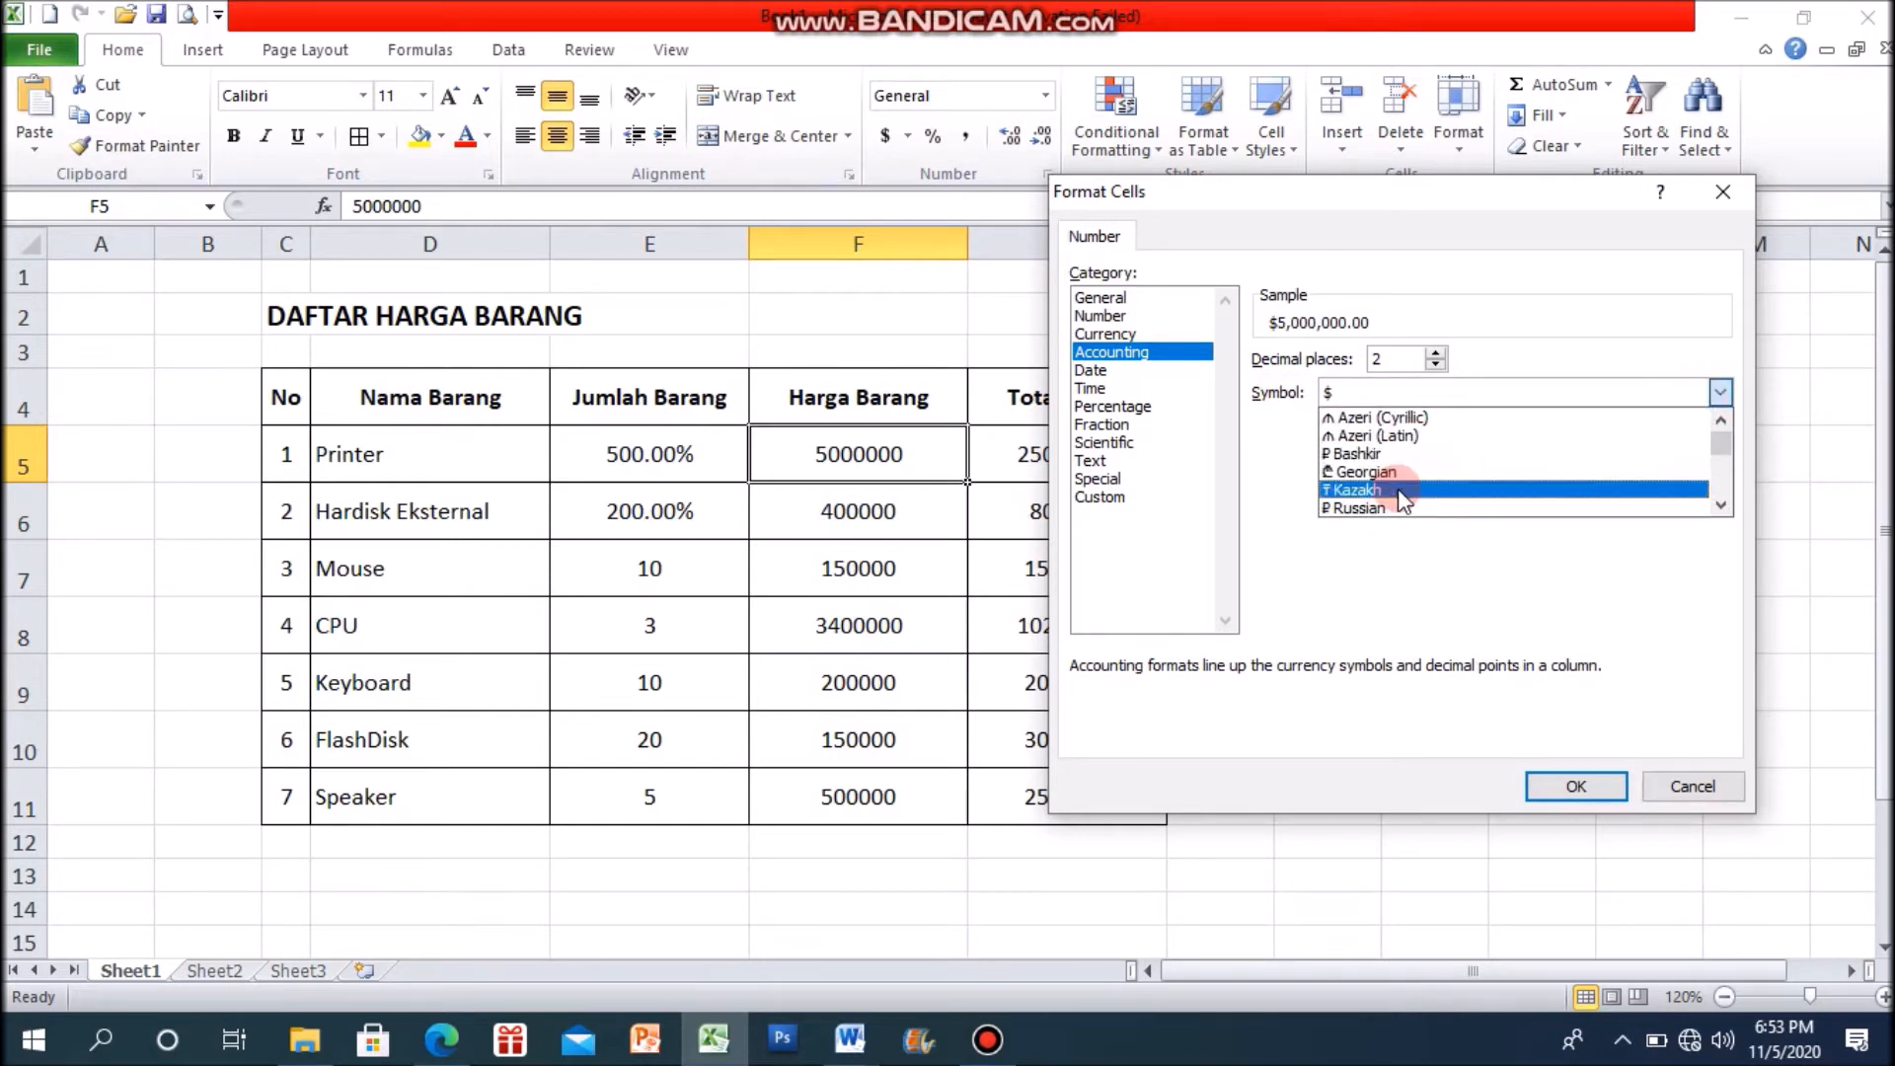
pyautogui.scroll(-4, 1371, 499)
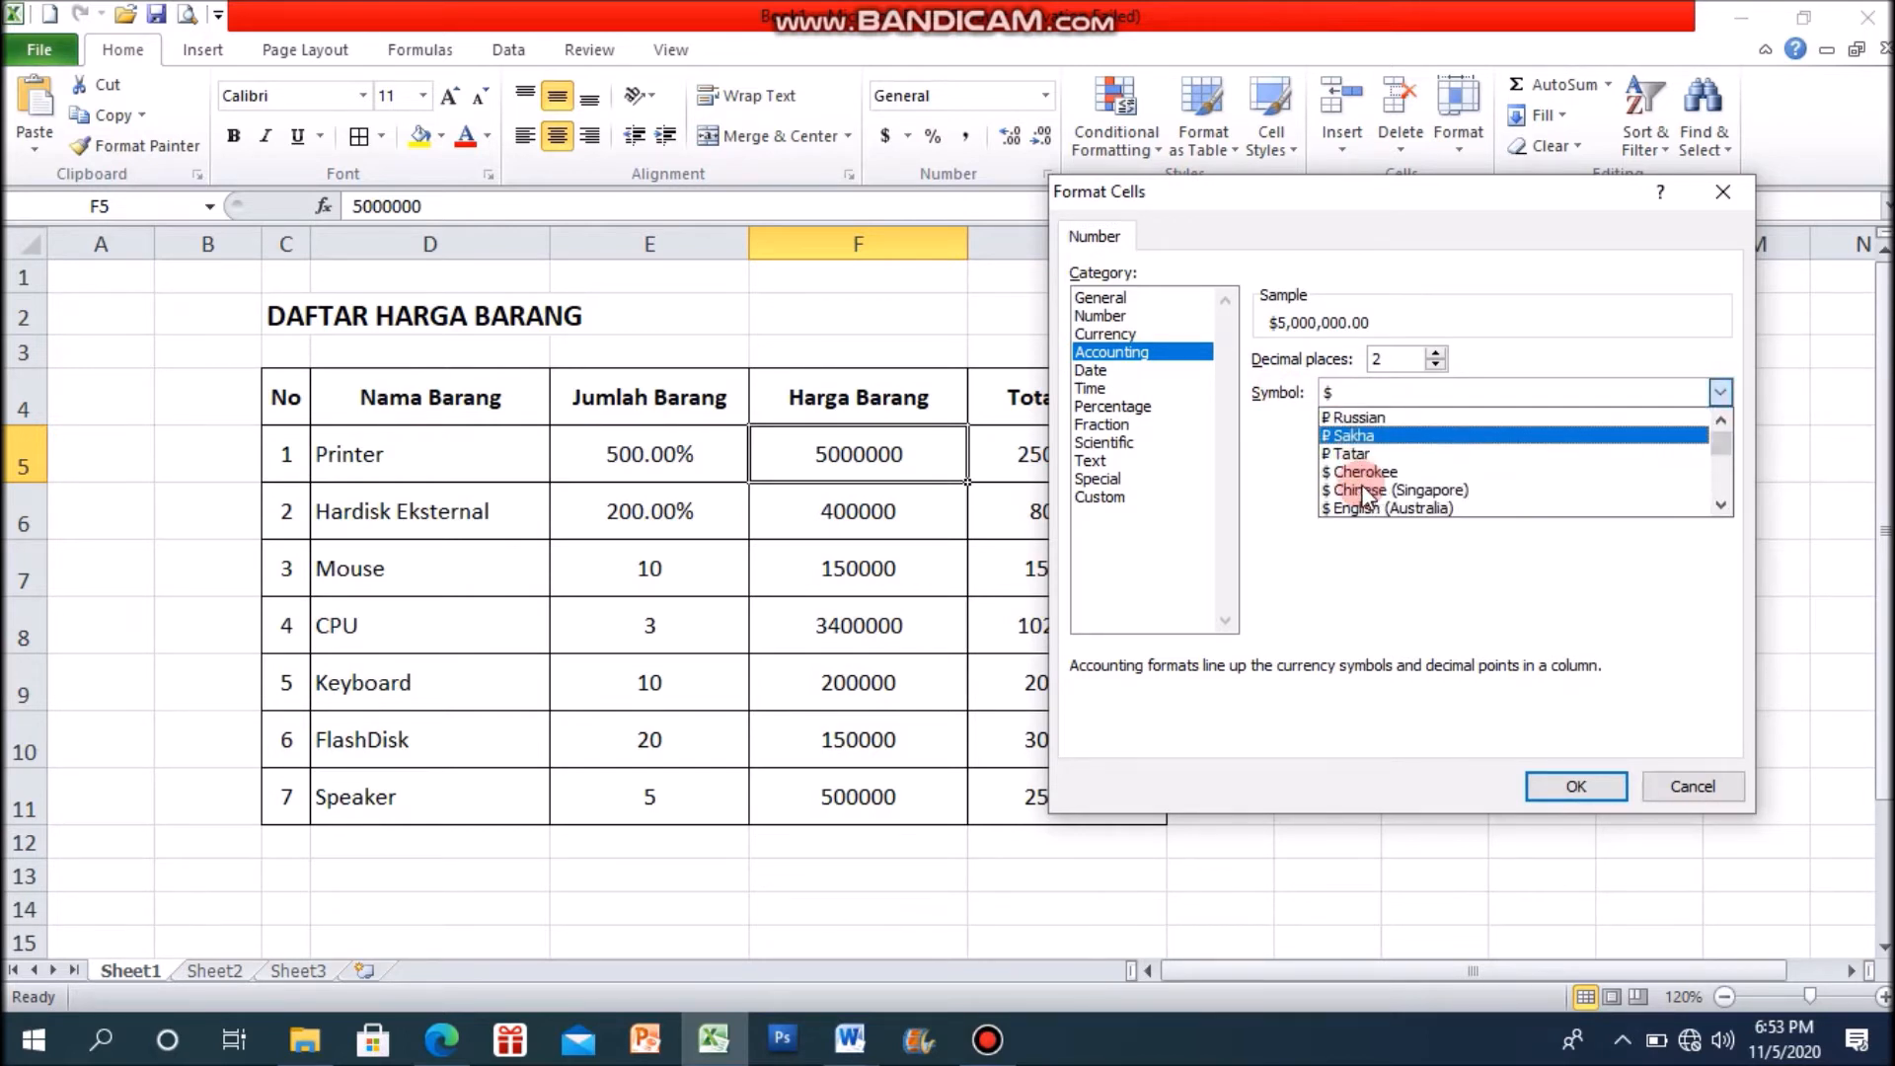
pyautogui.click(1443, 395)
pyautogui.press('r')
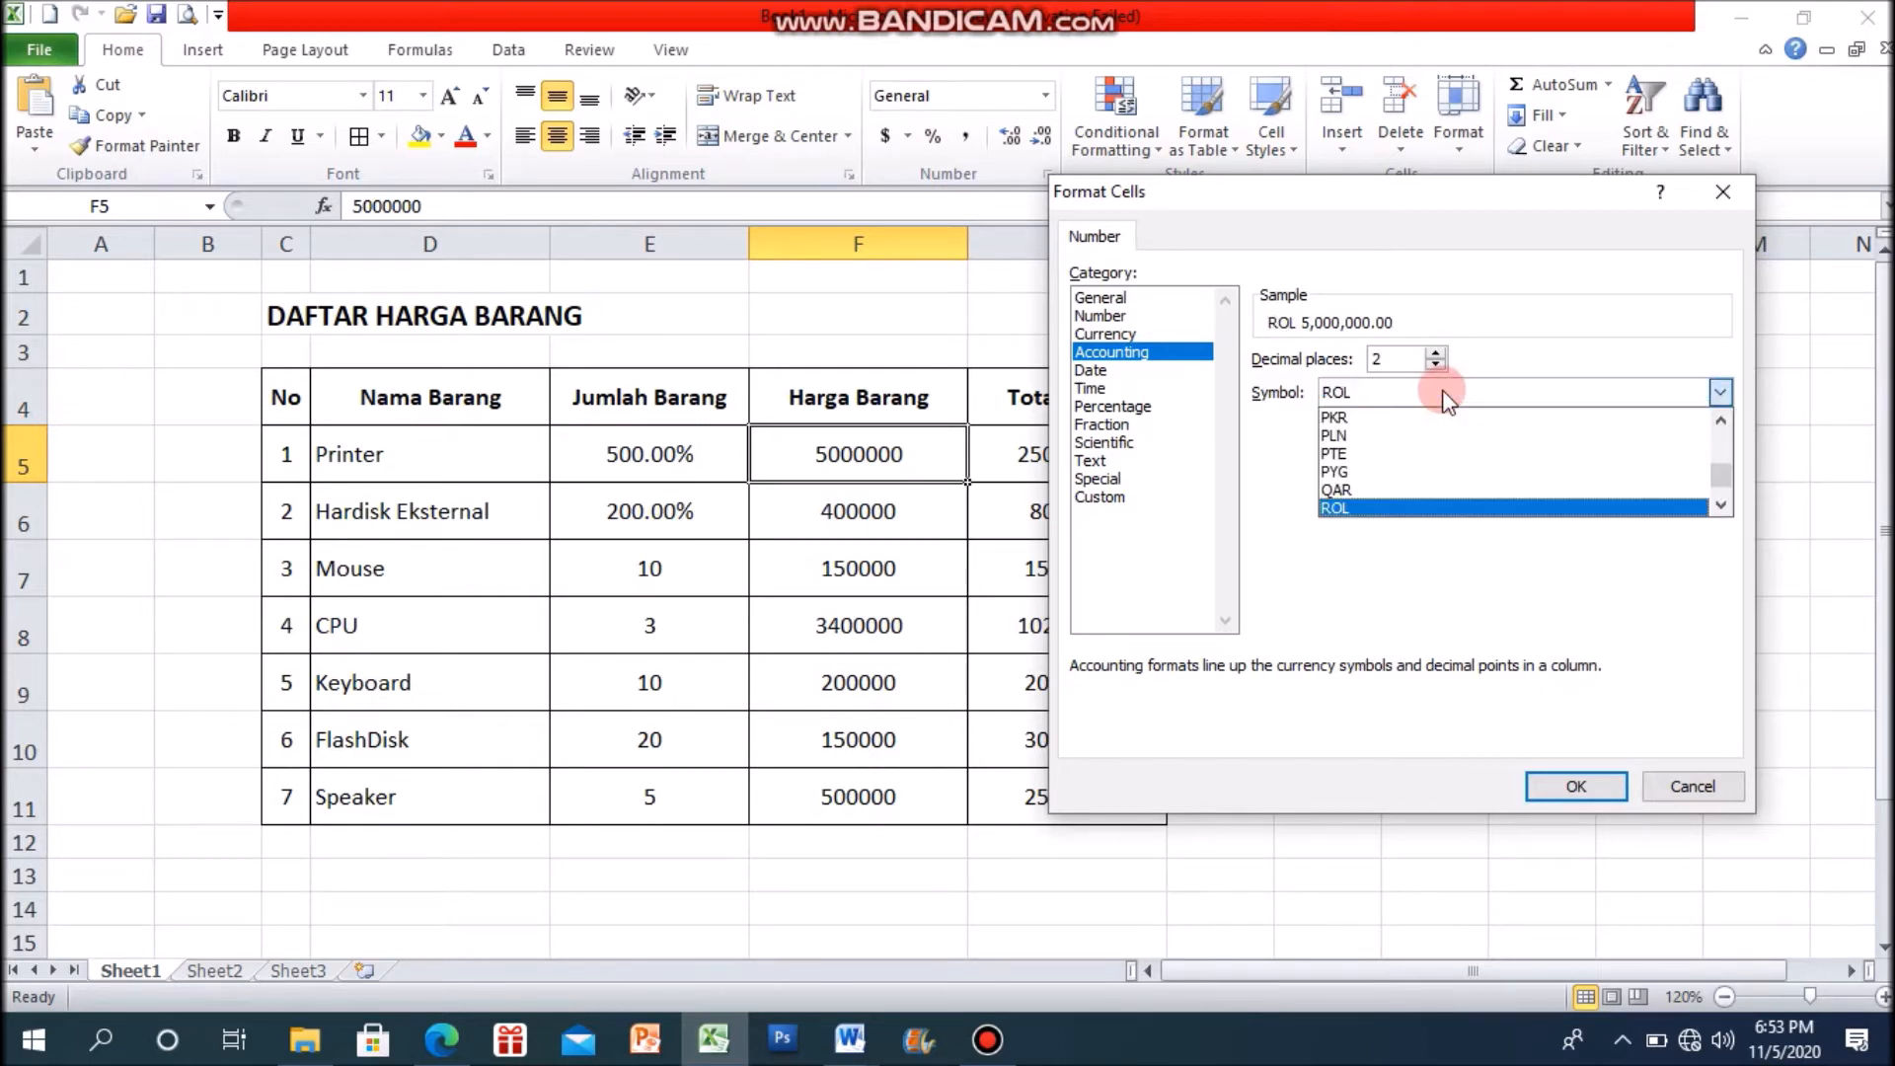
pyautogui.press('p')
pyautogui.click(1400, 392)
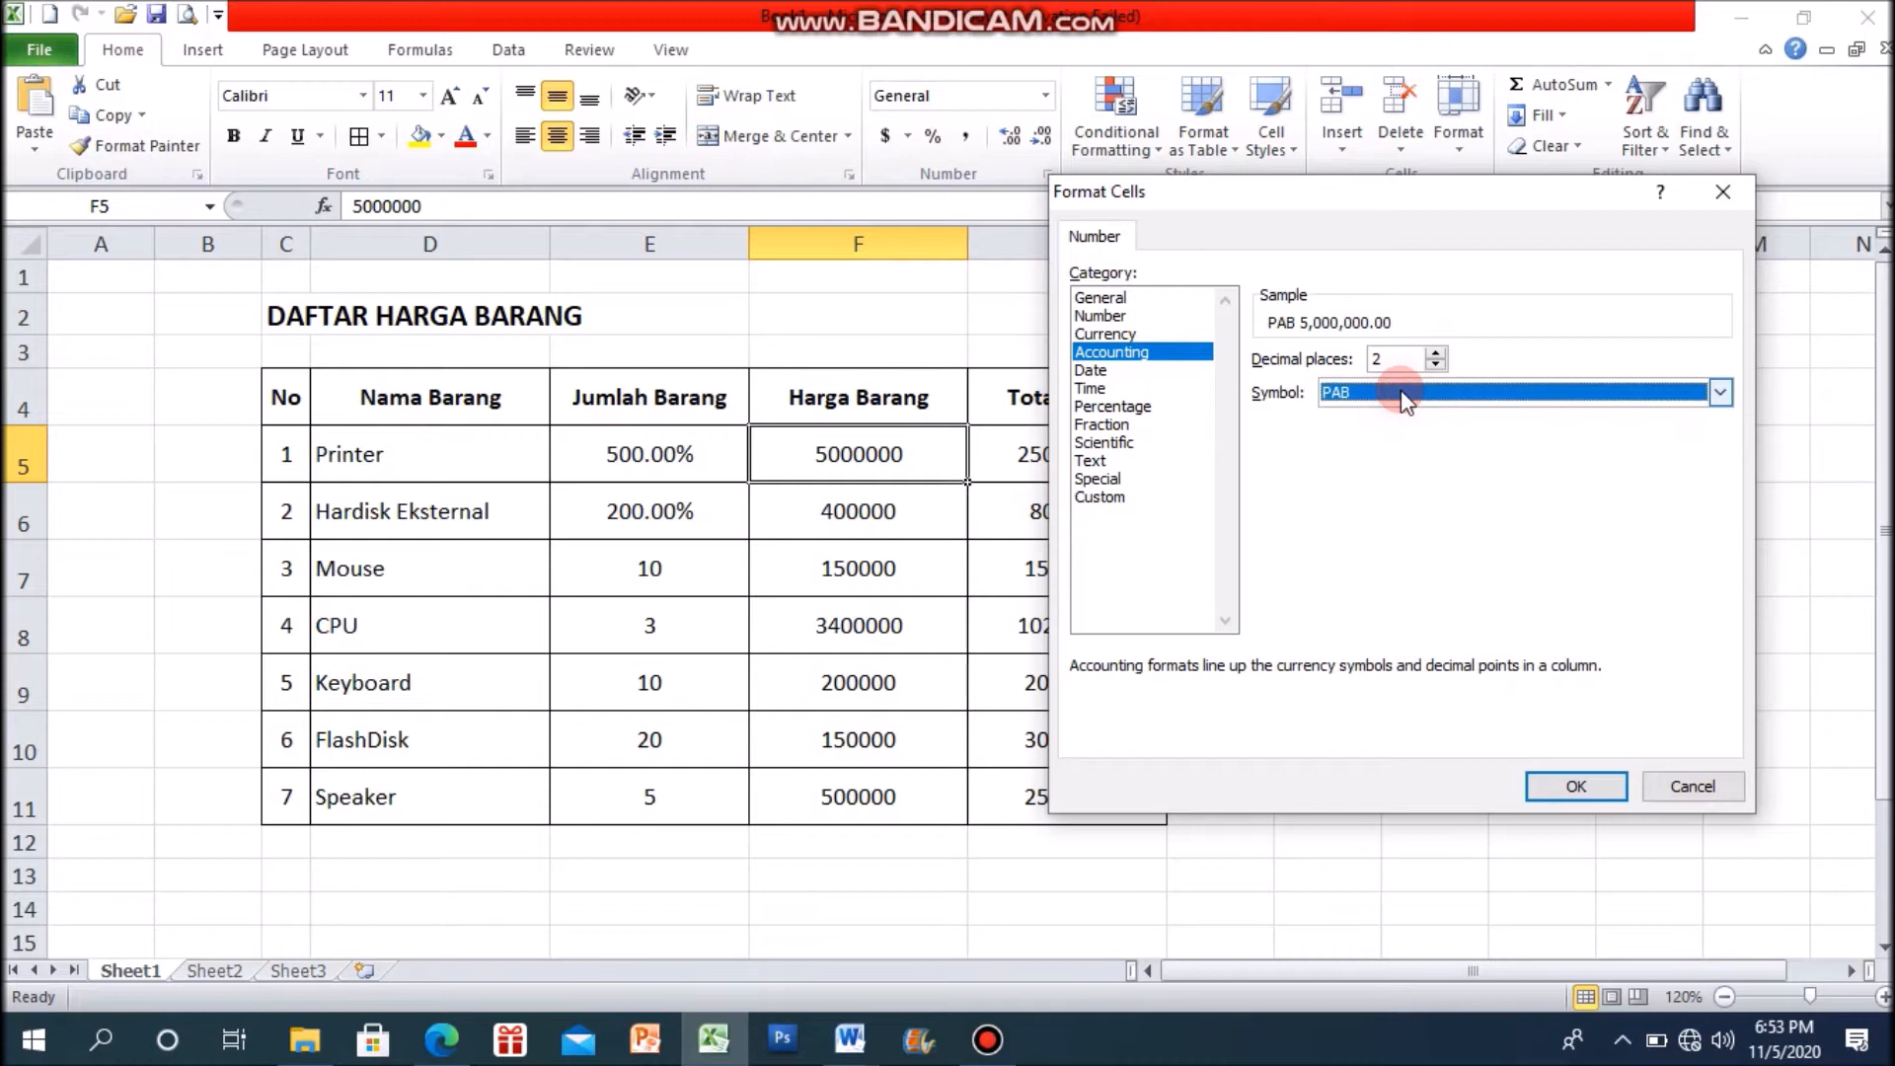
pyautogui.press('r')
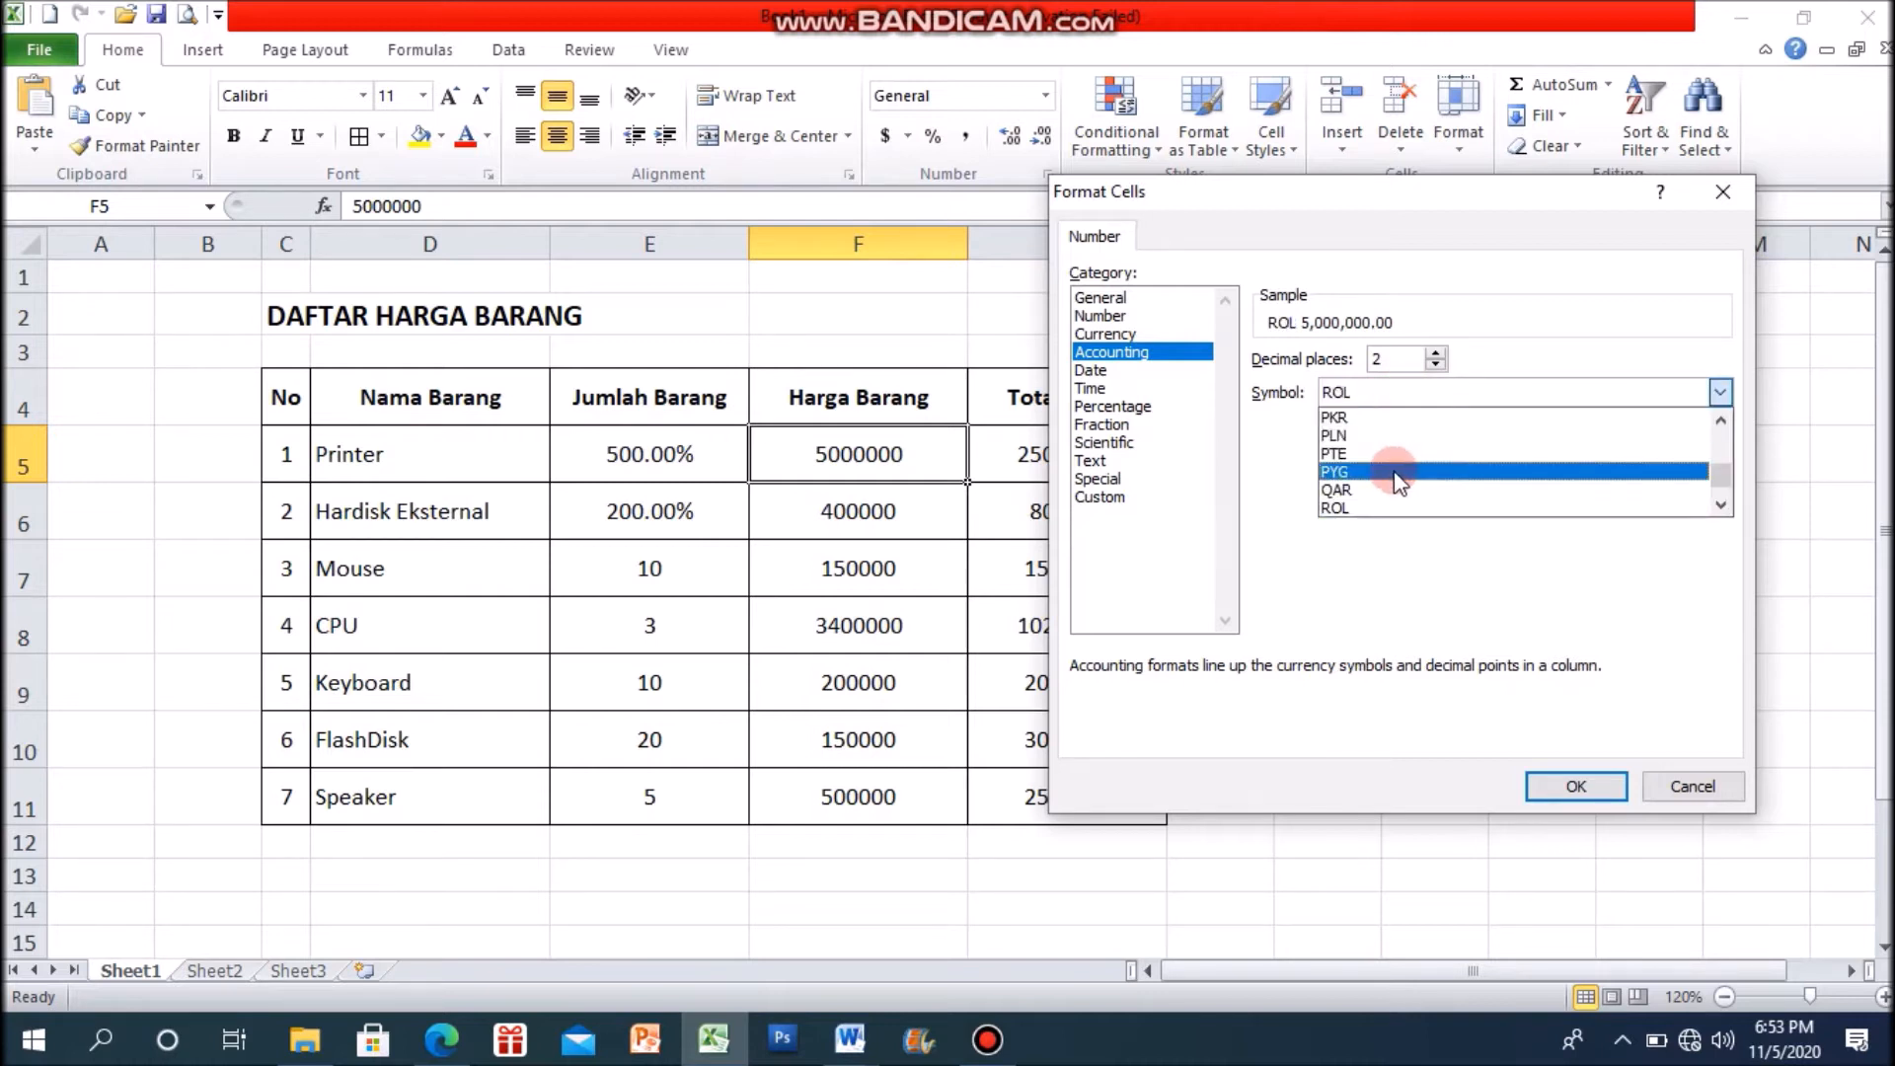
pyautogui.press('Up')
pyautogui.press('Up')
pyautogui.press('Up')
pyautogui.press('Up')
pyautogui.press('Up')
pyautogui.press('Up')
pyautogui.press('Up')
pyautogui.press('Up')
pyautogui.press('Up')
pyautogui.press('Up')
pyautogui.press('Up')
pyautogui.press('Up')
pyautogui.press('Up')
pyautogui.press('Up')
pyautogui.press('Up')
pyautogui.press('Up')
pyautogui.press('Up')
pyautogui.press('Up')
pyautogui.press('Up')
pyautogui.press('Up')
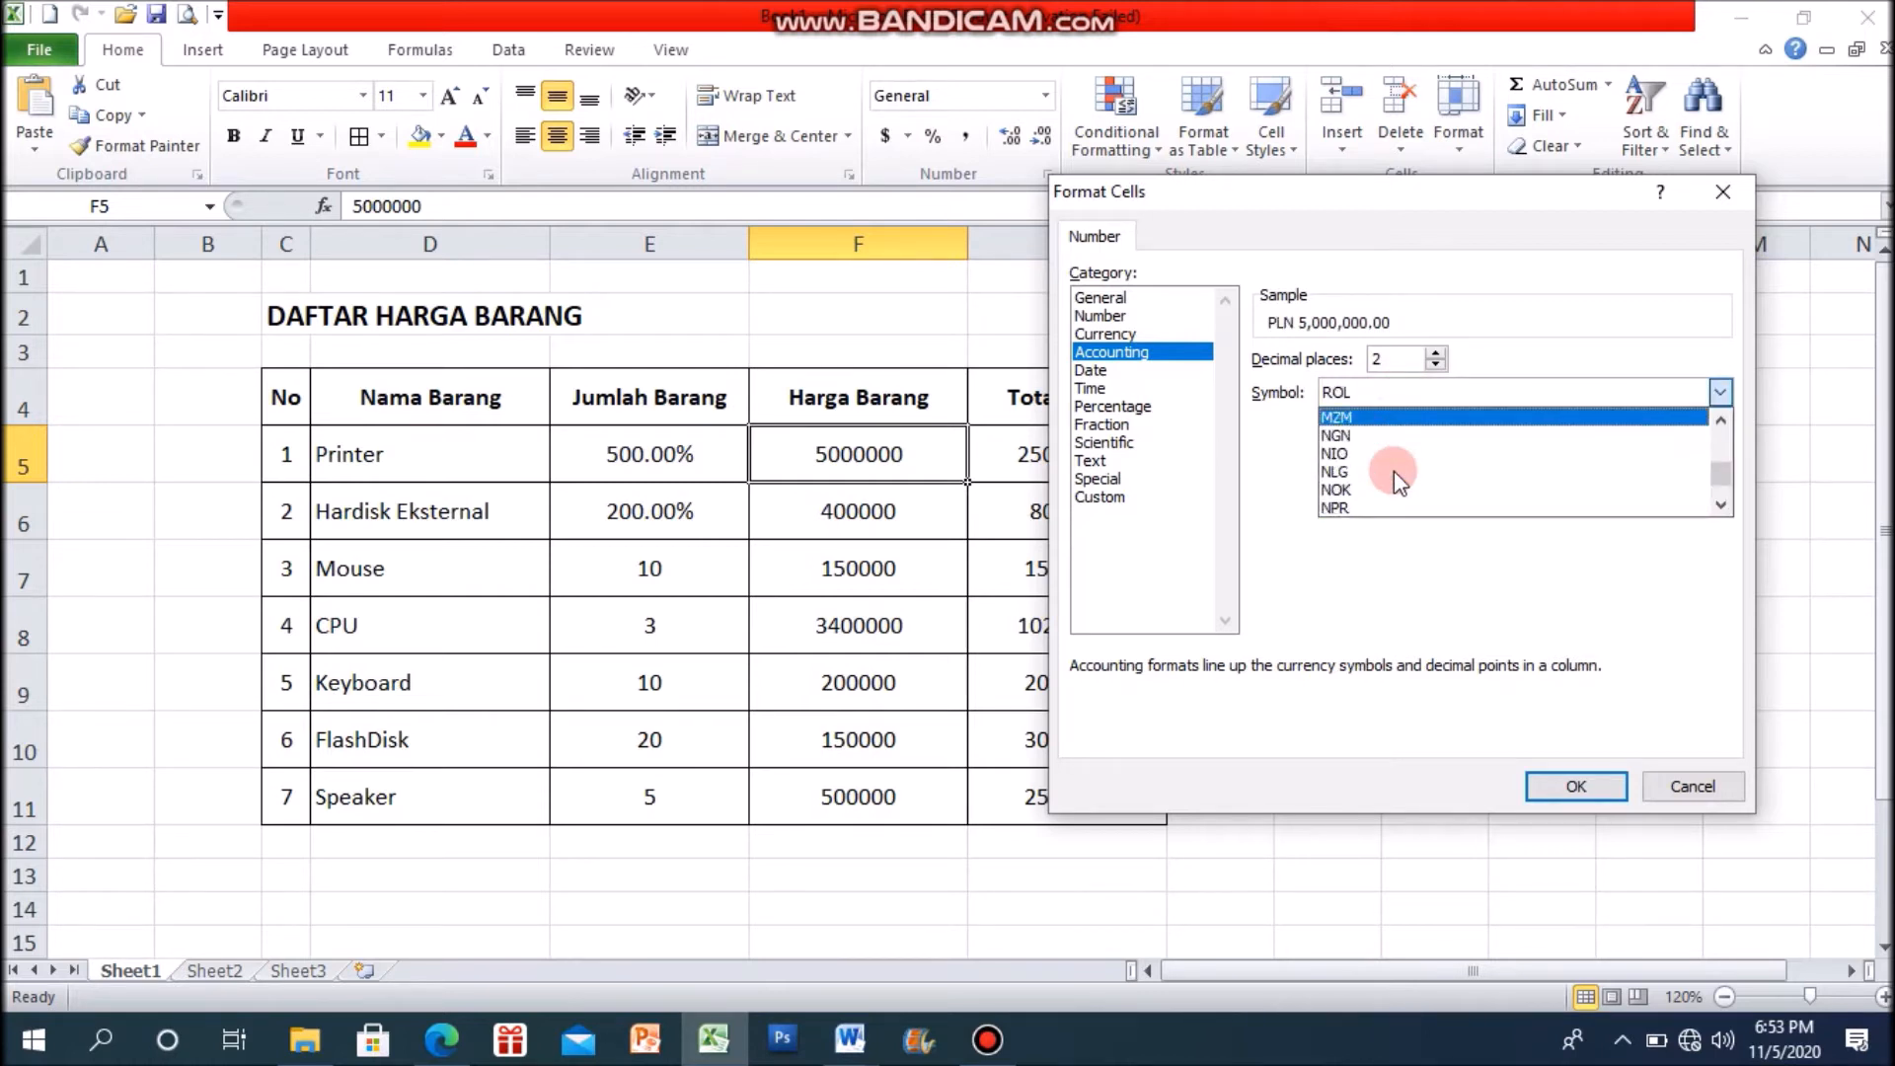
pyautogui.press('Up')
pyautogui.press('Up')
pyautogui.press('Up')
pyautogui.press('Up')
pyautogui.press('Up')
pyautogui.press('Up')
pyautogui.press('Up')
pyautogui.press('Up')
pyautogui.press('Up')
pyautogui.press('Up')
pyautogui.press('Up')
pyautogui.press('Up')
pyautogui.press('Up')
pyautogui.press('Up')
pyautogui.press('Up')
pyautogui.press('Up')
pyautogui.press('Up')
pyautogui.press('Up')
pyautogui.press('Up')
pyautogui.press('Up')
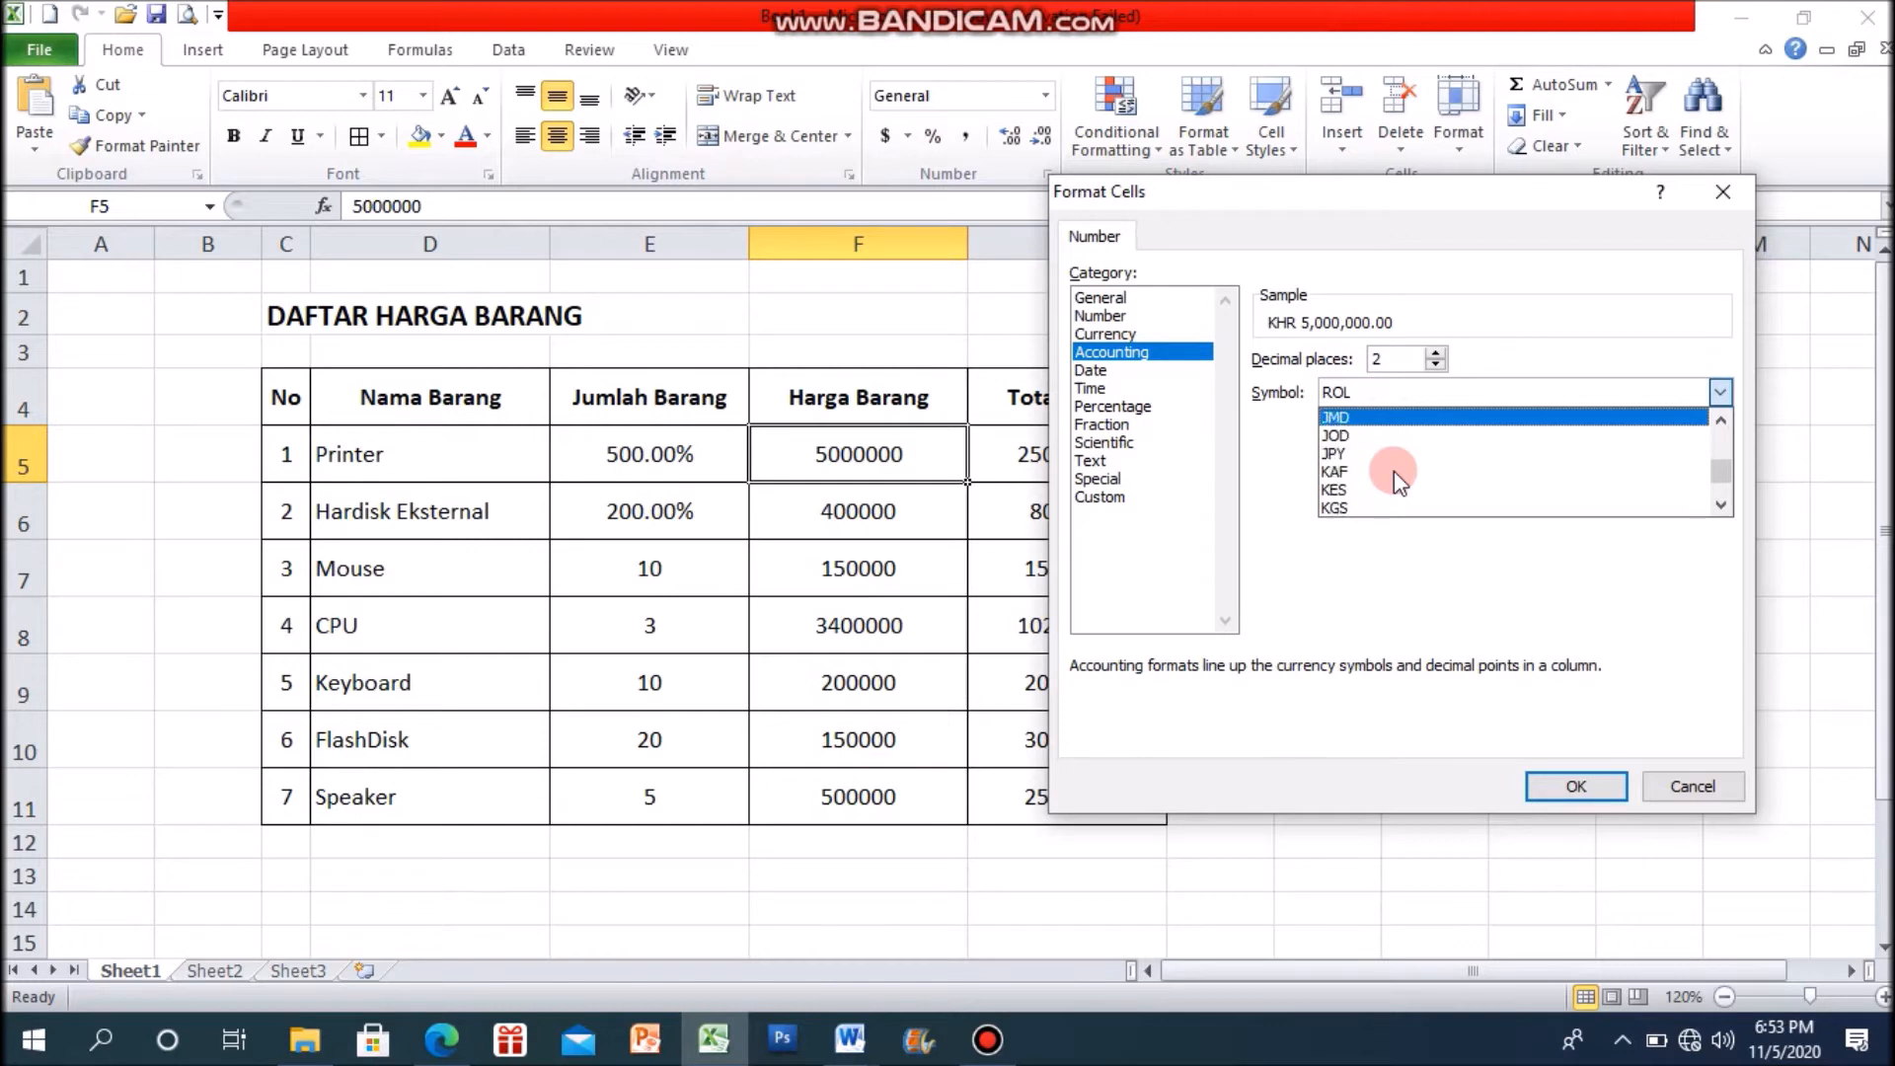
pyautogui.press('Up')
pyautogui.press('Up')
pyautogui.press('Up')
pyautogui.press('Up')
pyautogui.press('Up')
pyautogui.press('Up')
pyautogui.press('Up')
pyautogui.press('Up')
pyautogui.press('Up')
pyautogui.press('Up')
pyautogui.press('Up')
pyautogui.press('Up')
pyautogui.press('Up')
pyautogui.press('Up')
pyautogui.press('Up')
pyautogui.press('Up')
pyautogui.press('Up')
pyautogui.press('Up')
pyautogui.press('Up')
pyautogui.press('Up')
pyautogui.press('Up')
pyautogui.press('Up')
pyautogui.press('Up')
pyautogui.press('Up')
pyautogui.press('Up')
pyautogui.press('Up')
pyautogui.press('Up')
pyautogui.press('Up')
pyautogui.press('Up')
pyautogui.press('Up')
pyautogui.press('Up')
pyautogui.press('Up')
pyautogui.press('Up')
pyautogui.press('Up')
pyautogui.press('Up')
pyautogui.press('Up')
pyautogui.press('Up')
pyautogui.press('Up')
pyautogui.press('Up')
pyautogui.press('Up')
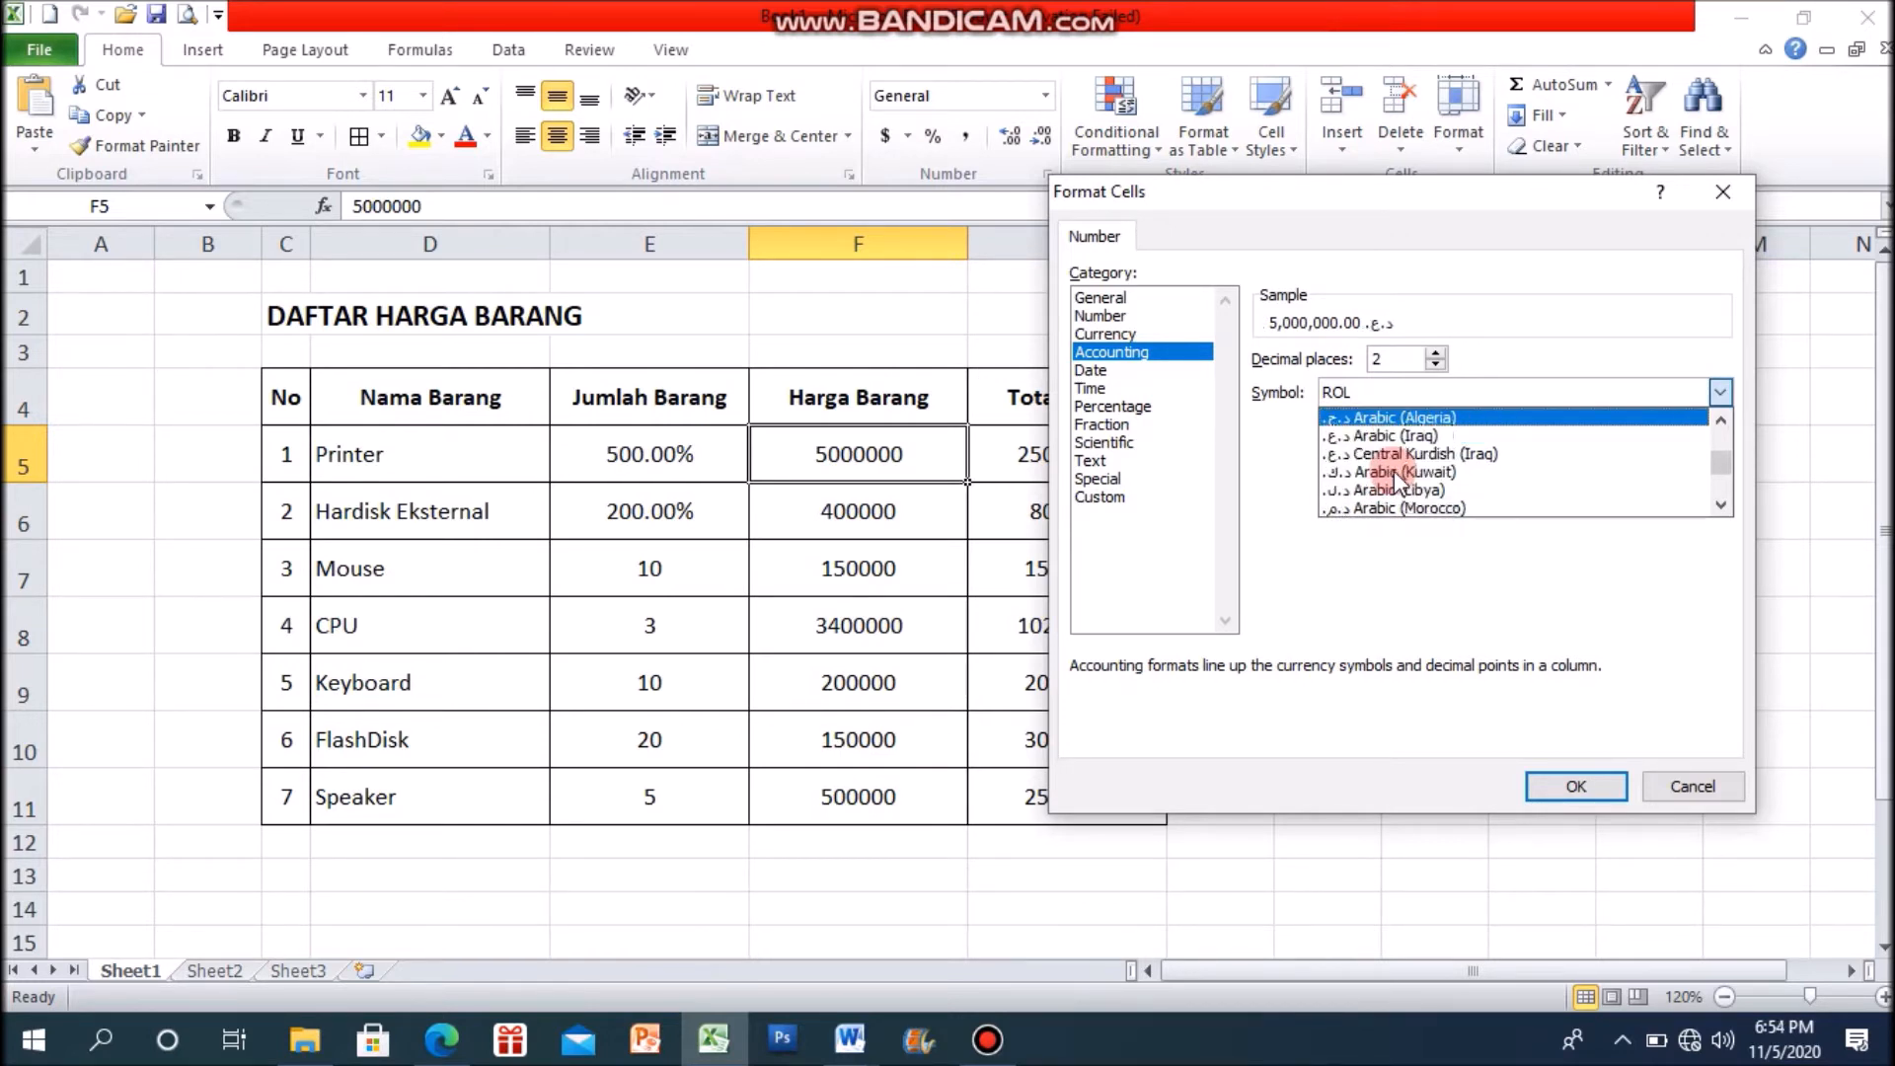
pyautogui.press('Up')
pyautogui.press('Up')
pyautogui.press('Up')
pyautogui.press('Up')
pyautogui.press('Up')
pyautogui.press('Up')
pyautogui.press('Up')
pyautogui.press('Up')
pyautogui.press('Up')
pyautogui.press('Up')
pyautogui.press('Up')
pyautogui.press('Up')
pyautogui.press('Up')
pyautogui.press('Up')
pyautogui.press('Up')
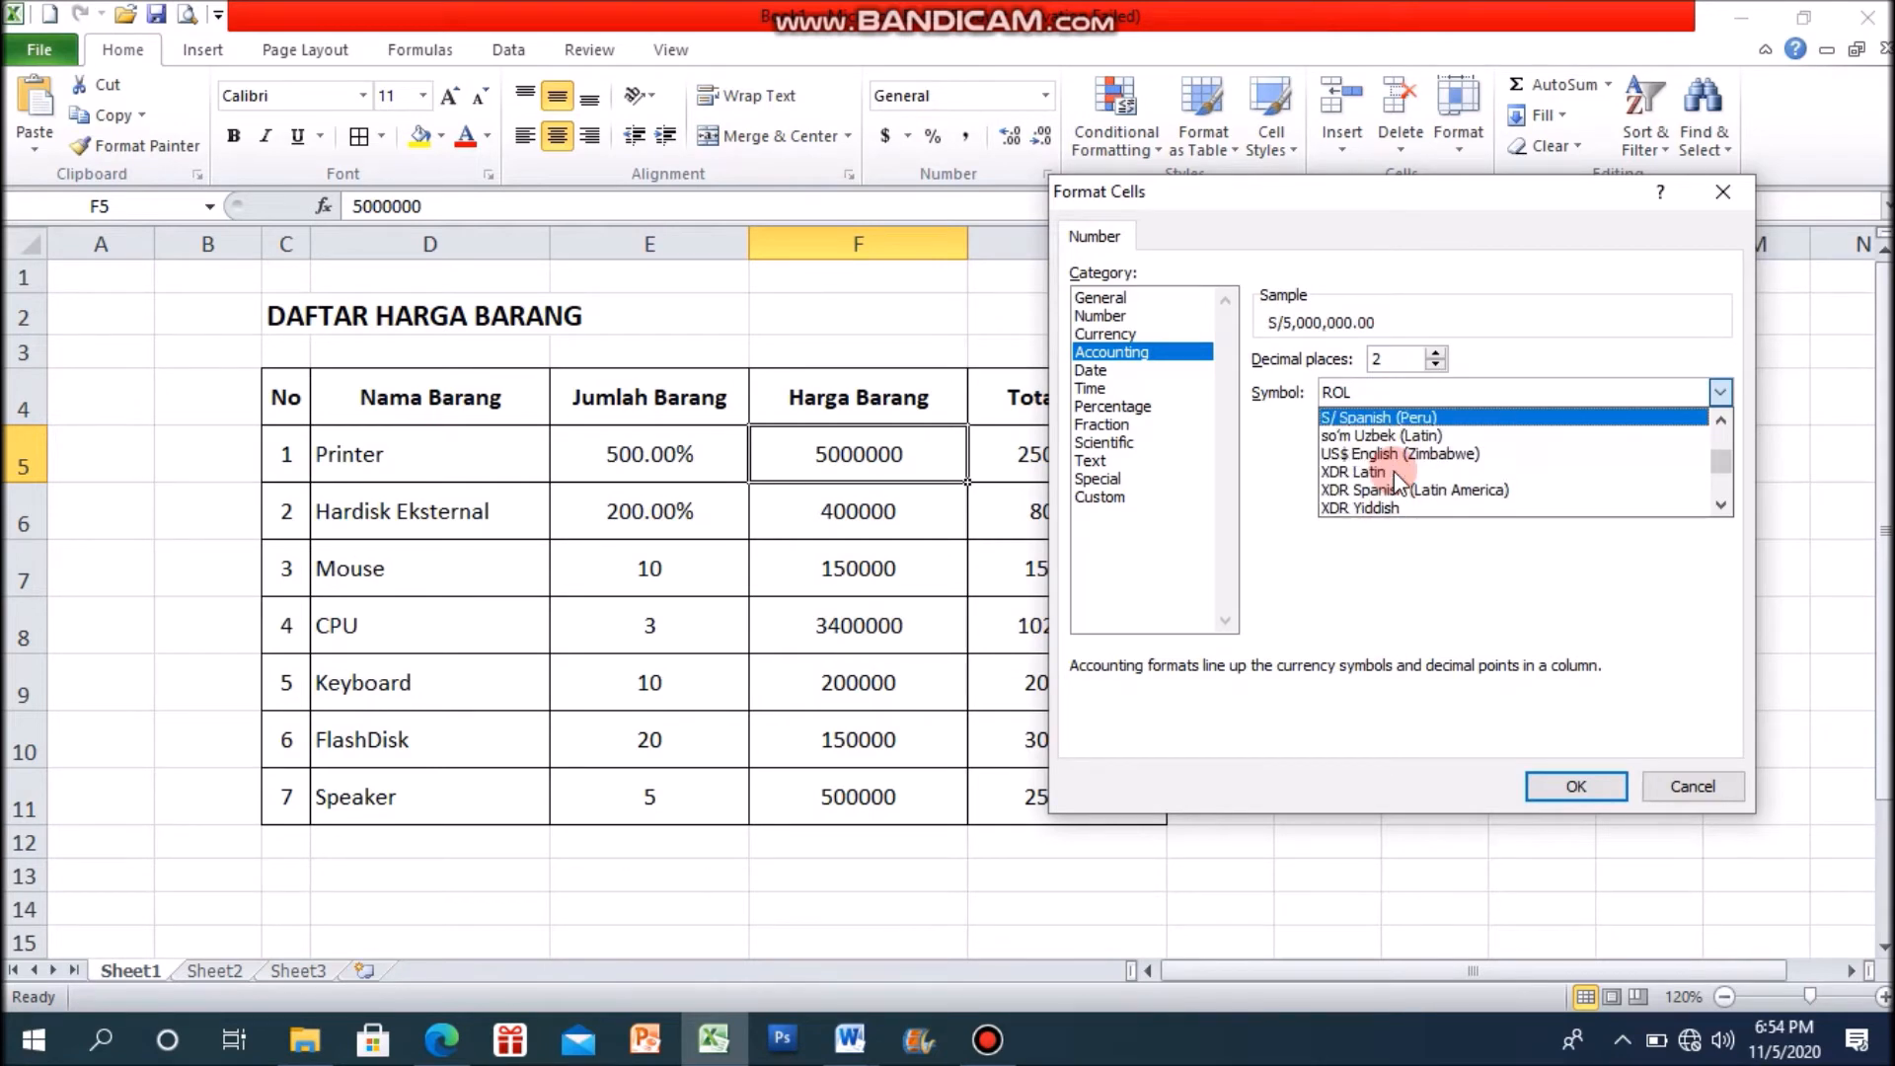
pyautogui.press('Up')
pyautogui.press('Up')
pyautogui.press('Up')
pyautogui.press('Up')
pyautogui.press('Up')
pyautogui.press('Up')
pyautogui.press('Up')
pyautogui.press('Up')
pyautogui.press('Up')
pyautogui.press('Up')
pyautogui.press('Up')
pyautogui.press('Up')
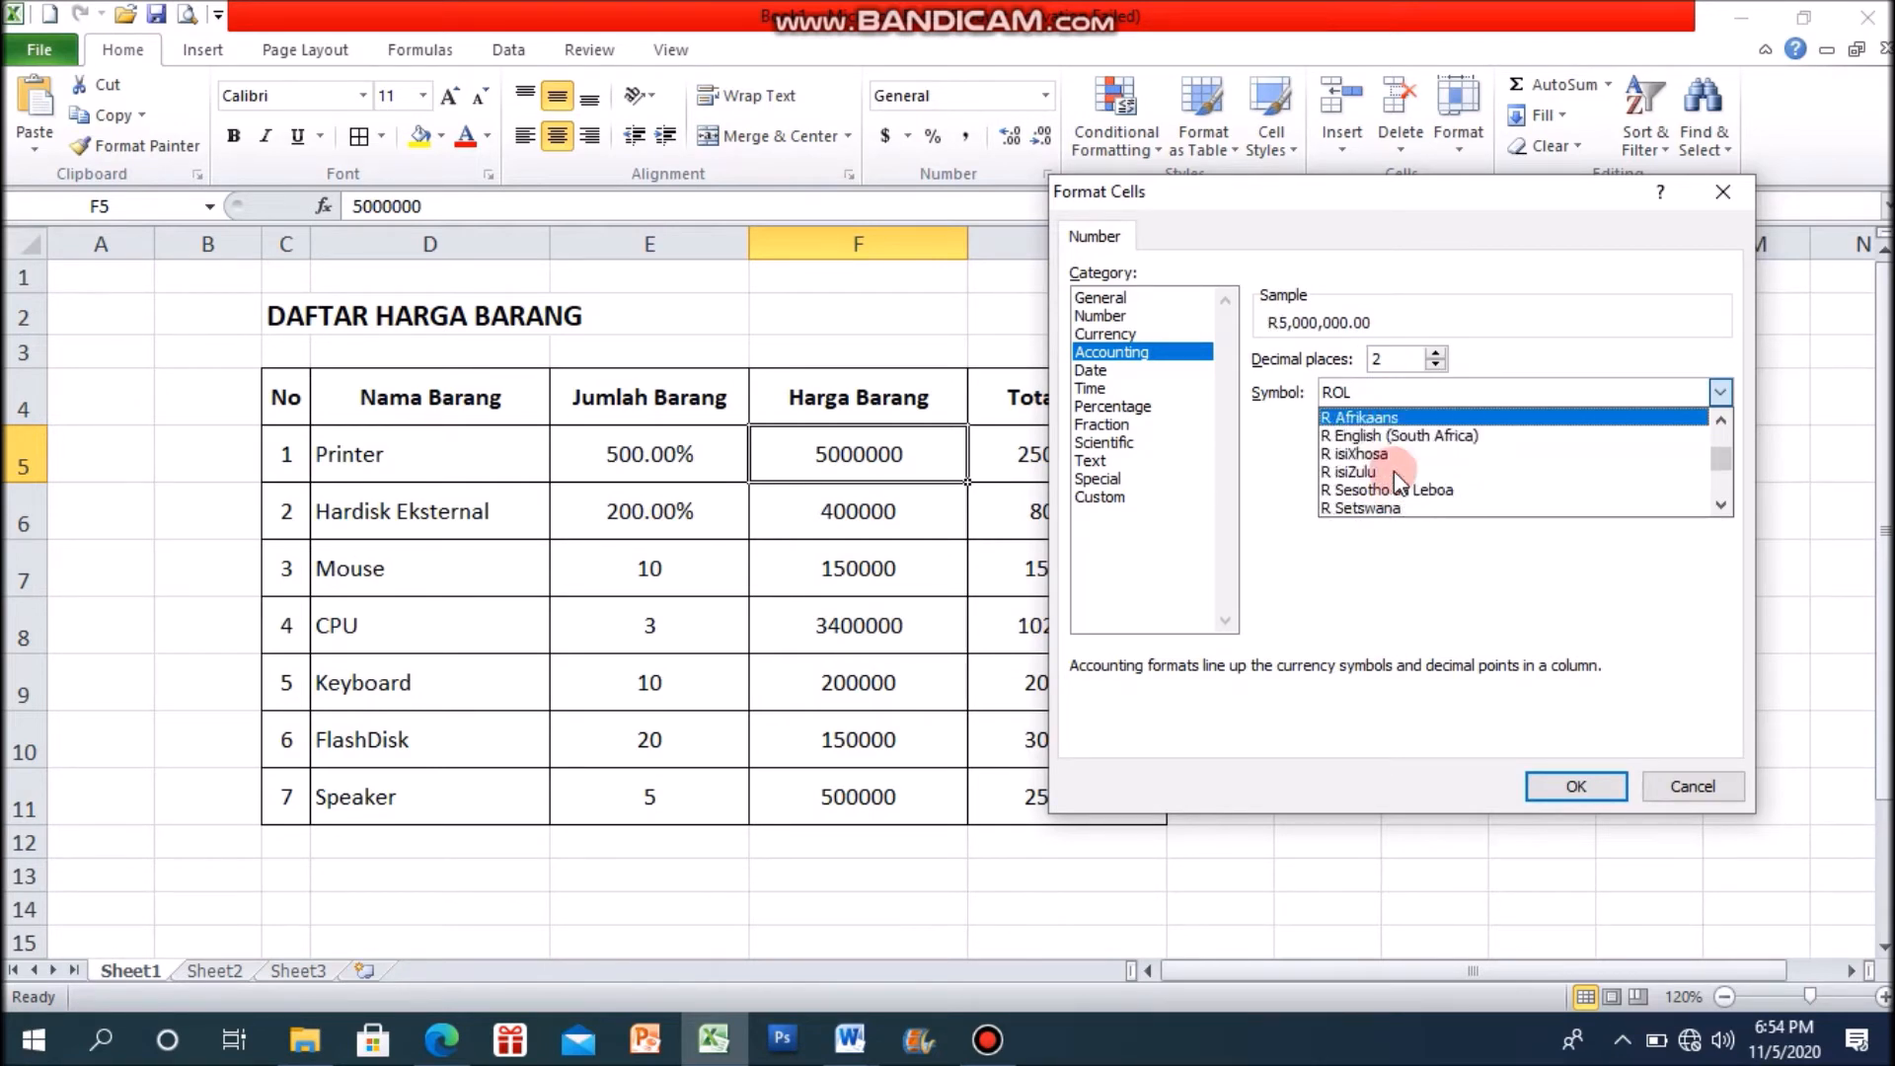
pyautogui.press('Up')
pyautogui.press('Up')
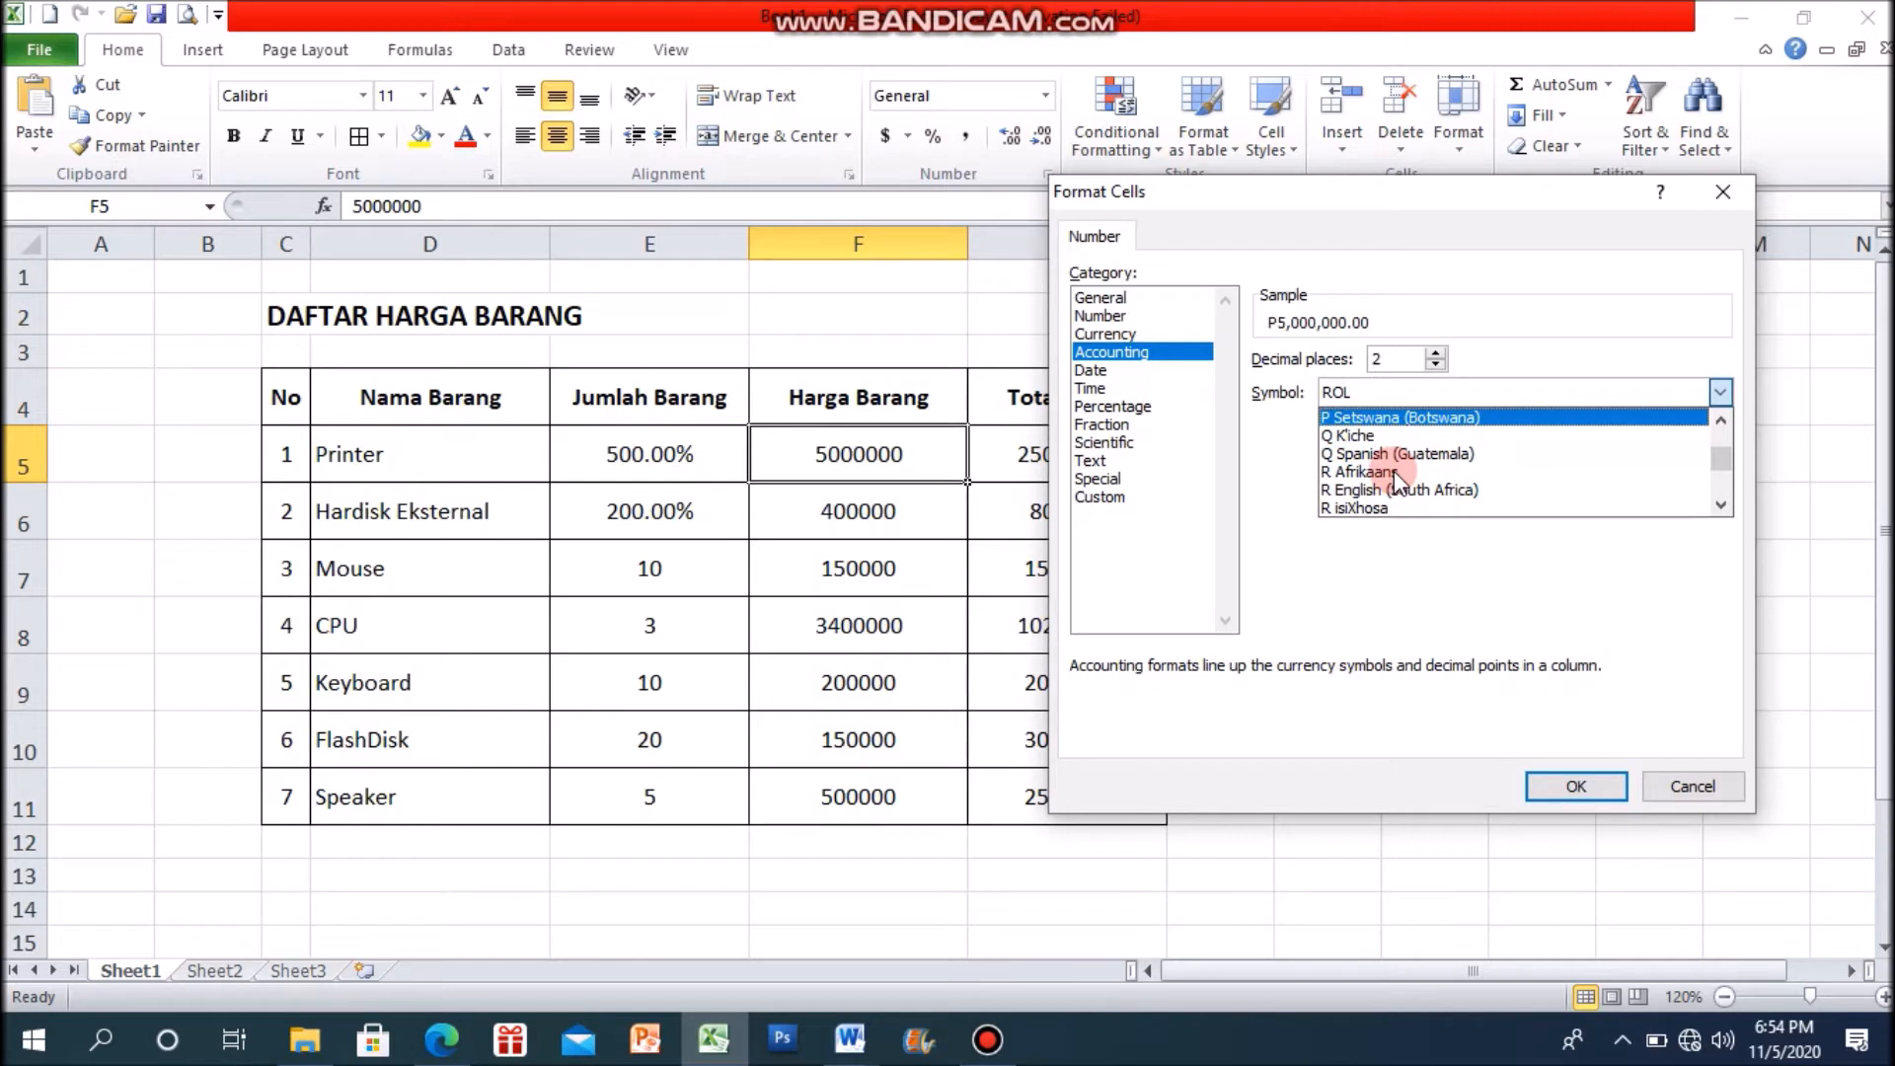
pyautogui.press('Up')
pyautogui.press('Up')
pyautogui.press('Up')
pyautogui.press('Up')
pyautogui.press('Up')
pyautogui.press('Up')
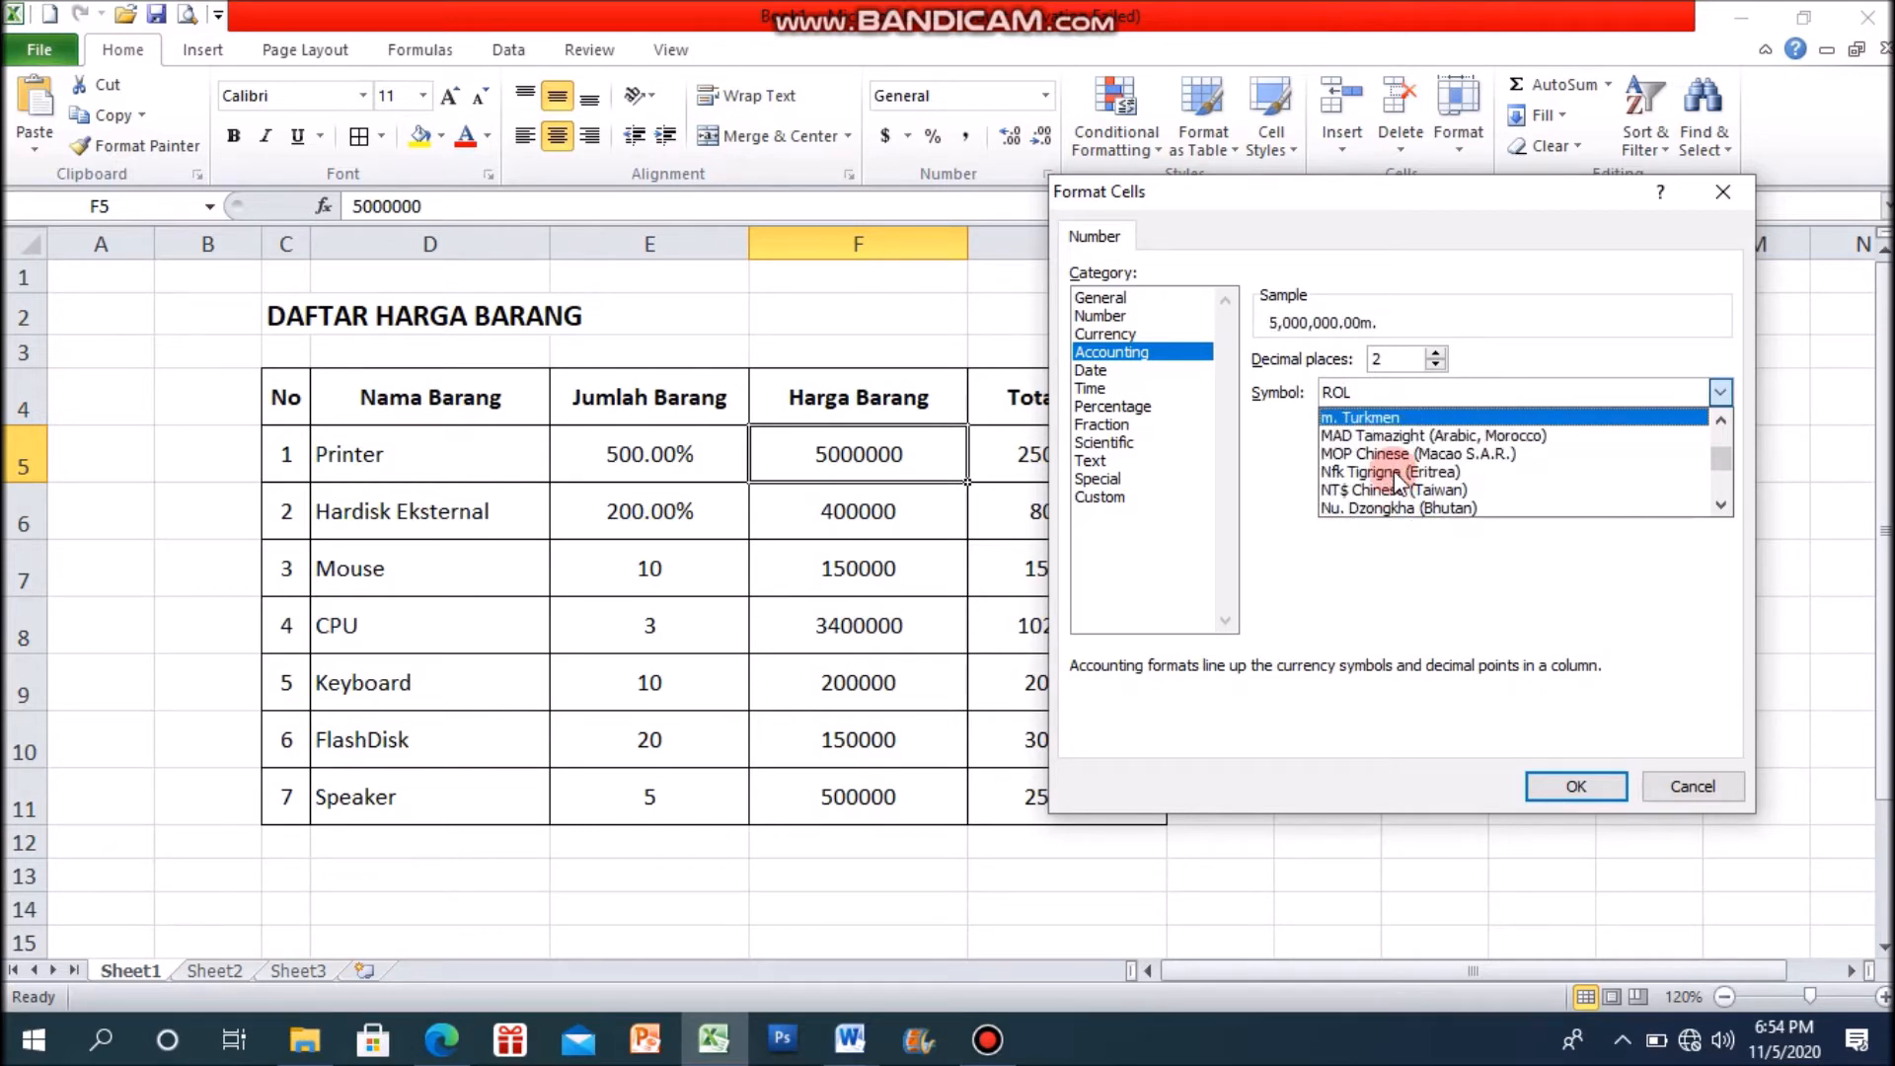
pyautogui.click(1394, 472)
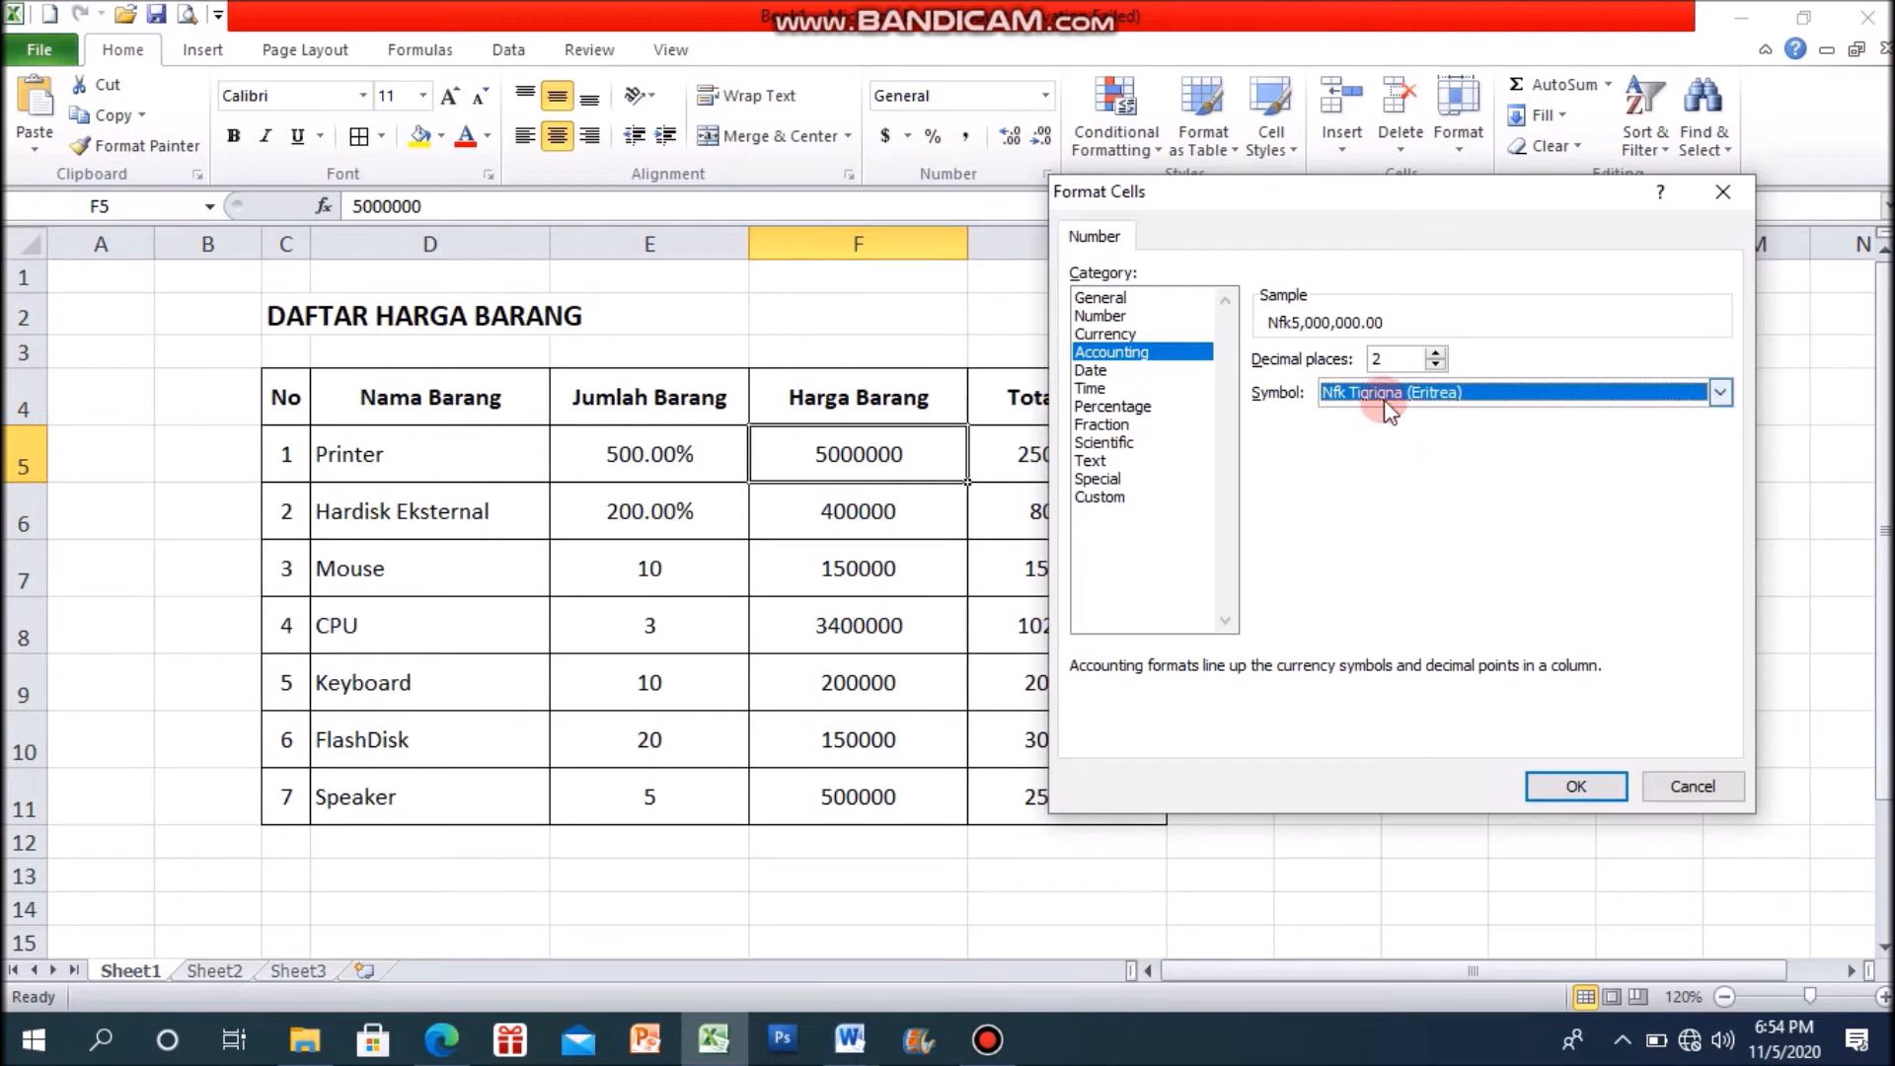
# Step: Format the Printer's Harga Barang value in F5 as Accounting with the Rp Indonesian symbol and 0 decimal places
pyautogui.click(1385, 397)
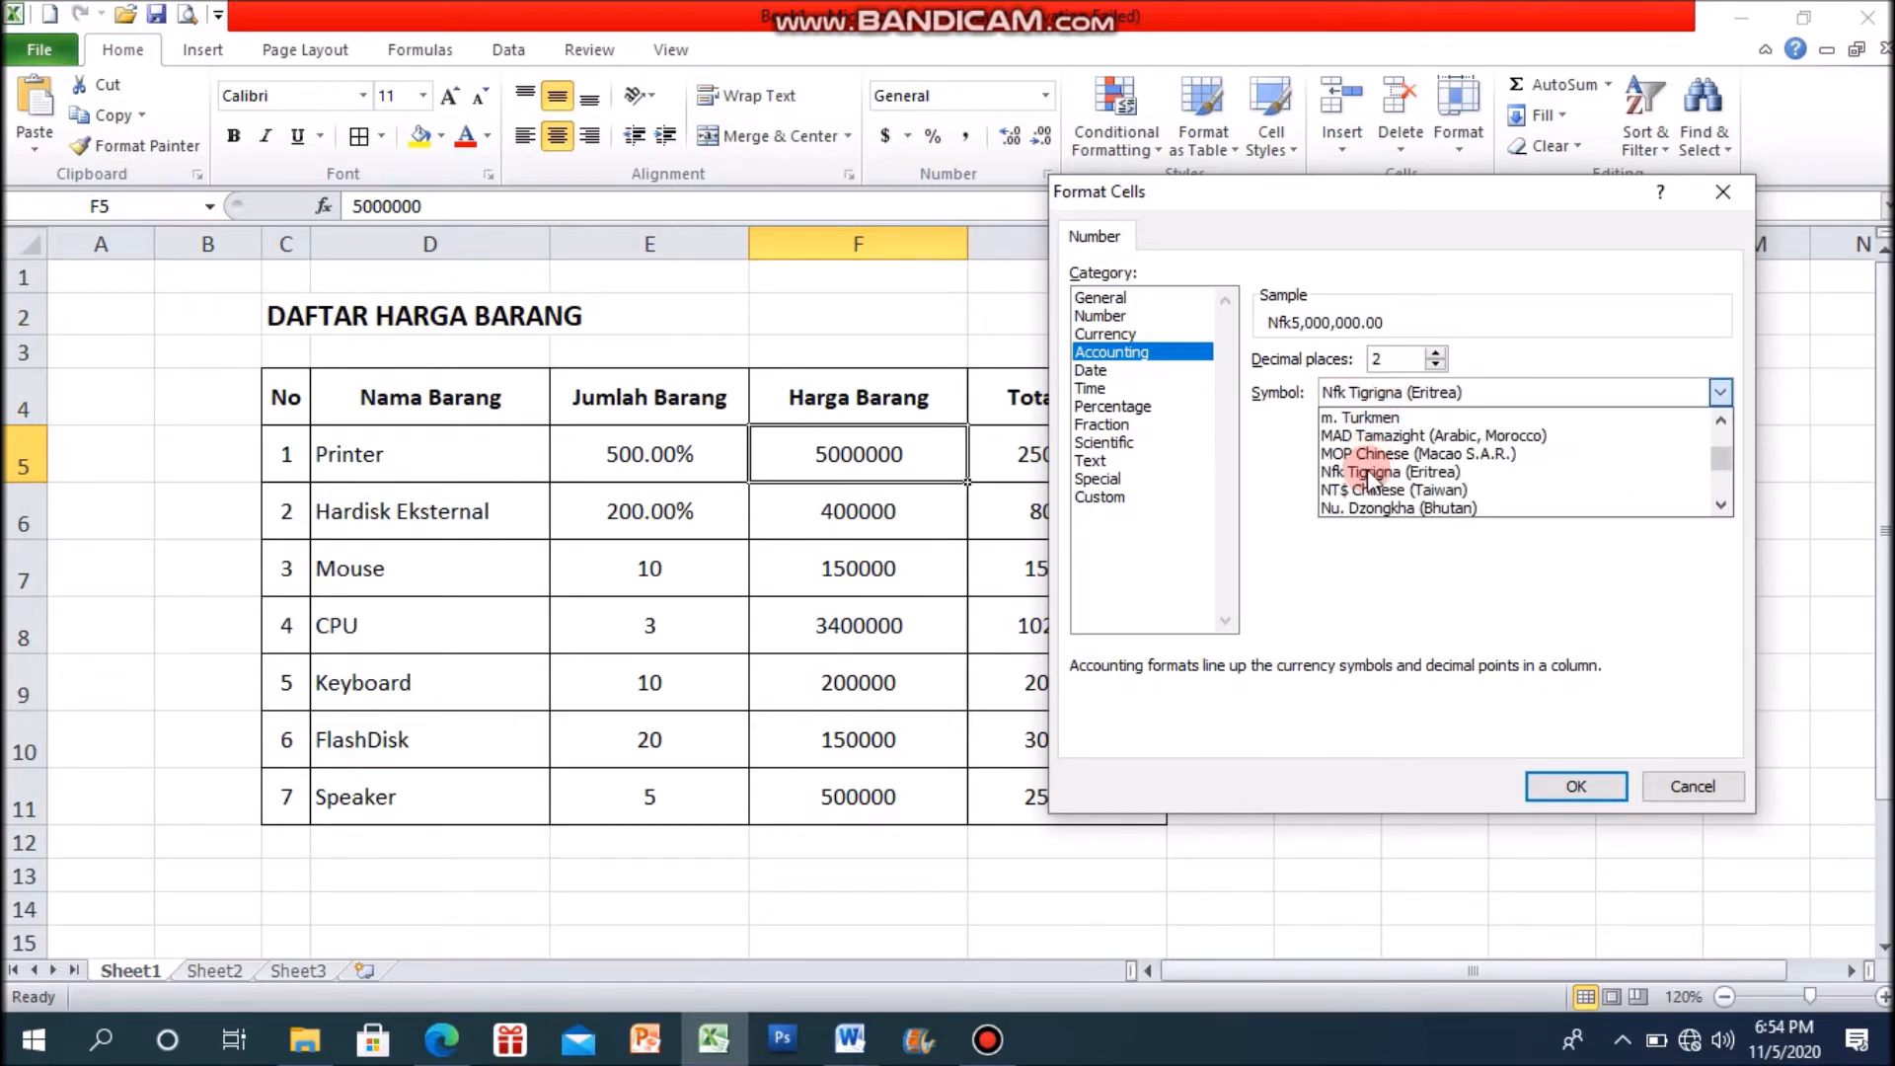
pyautogui.scroll(-5, 1366, 484)
pyautogui.scroll(-5, 1368, 501)
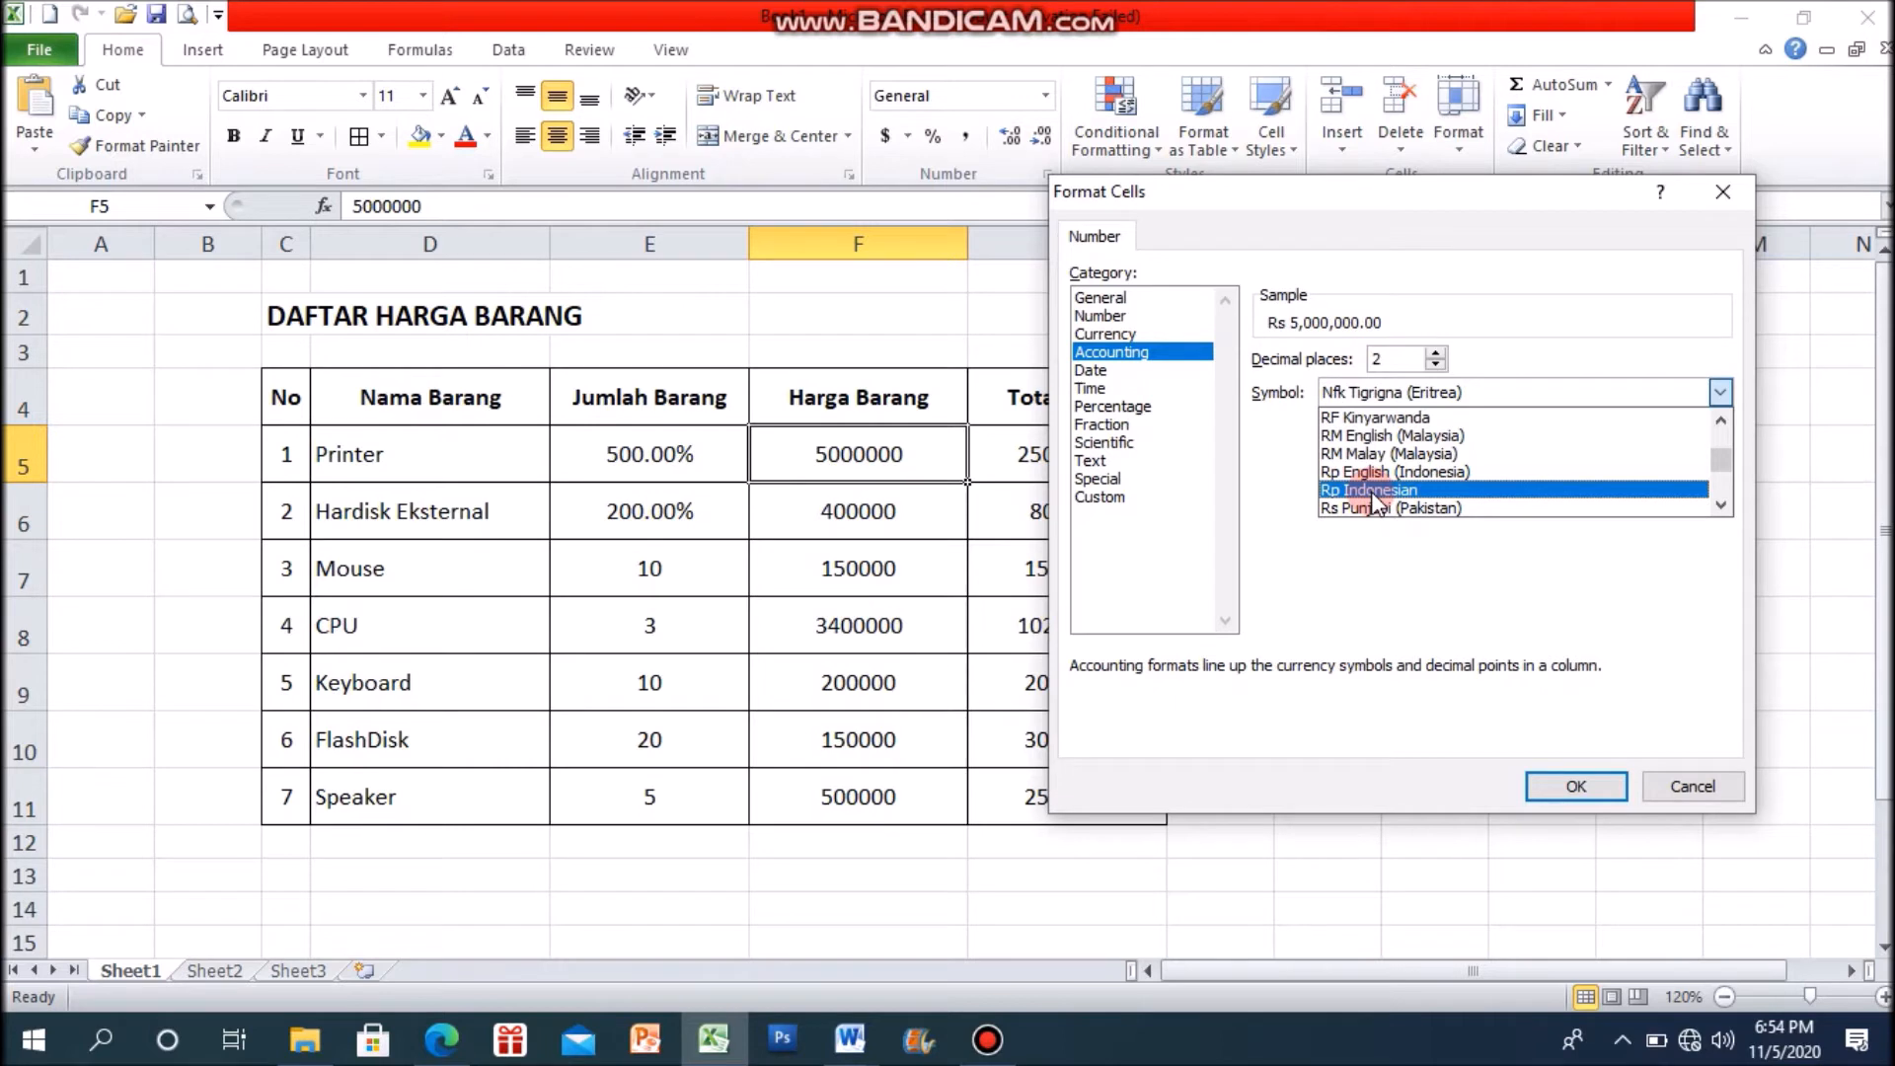
pyautogui.click(1371, 491)
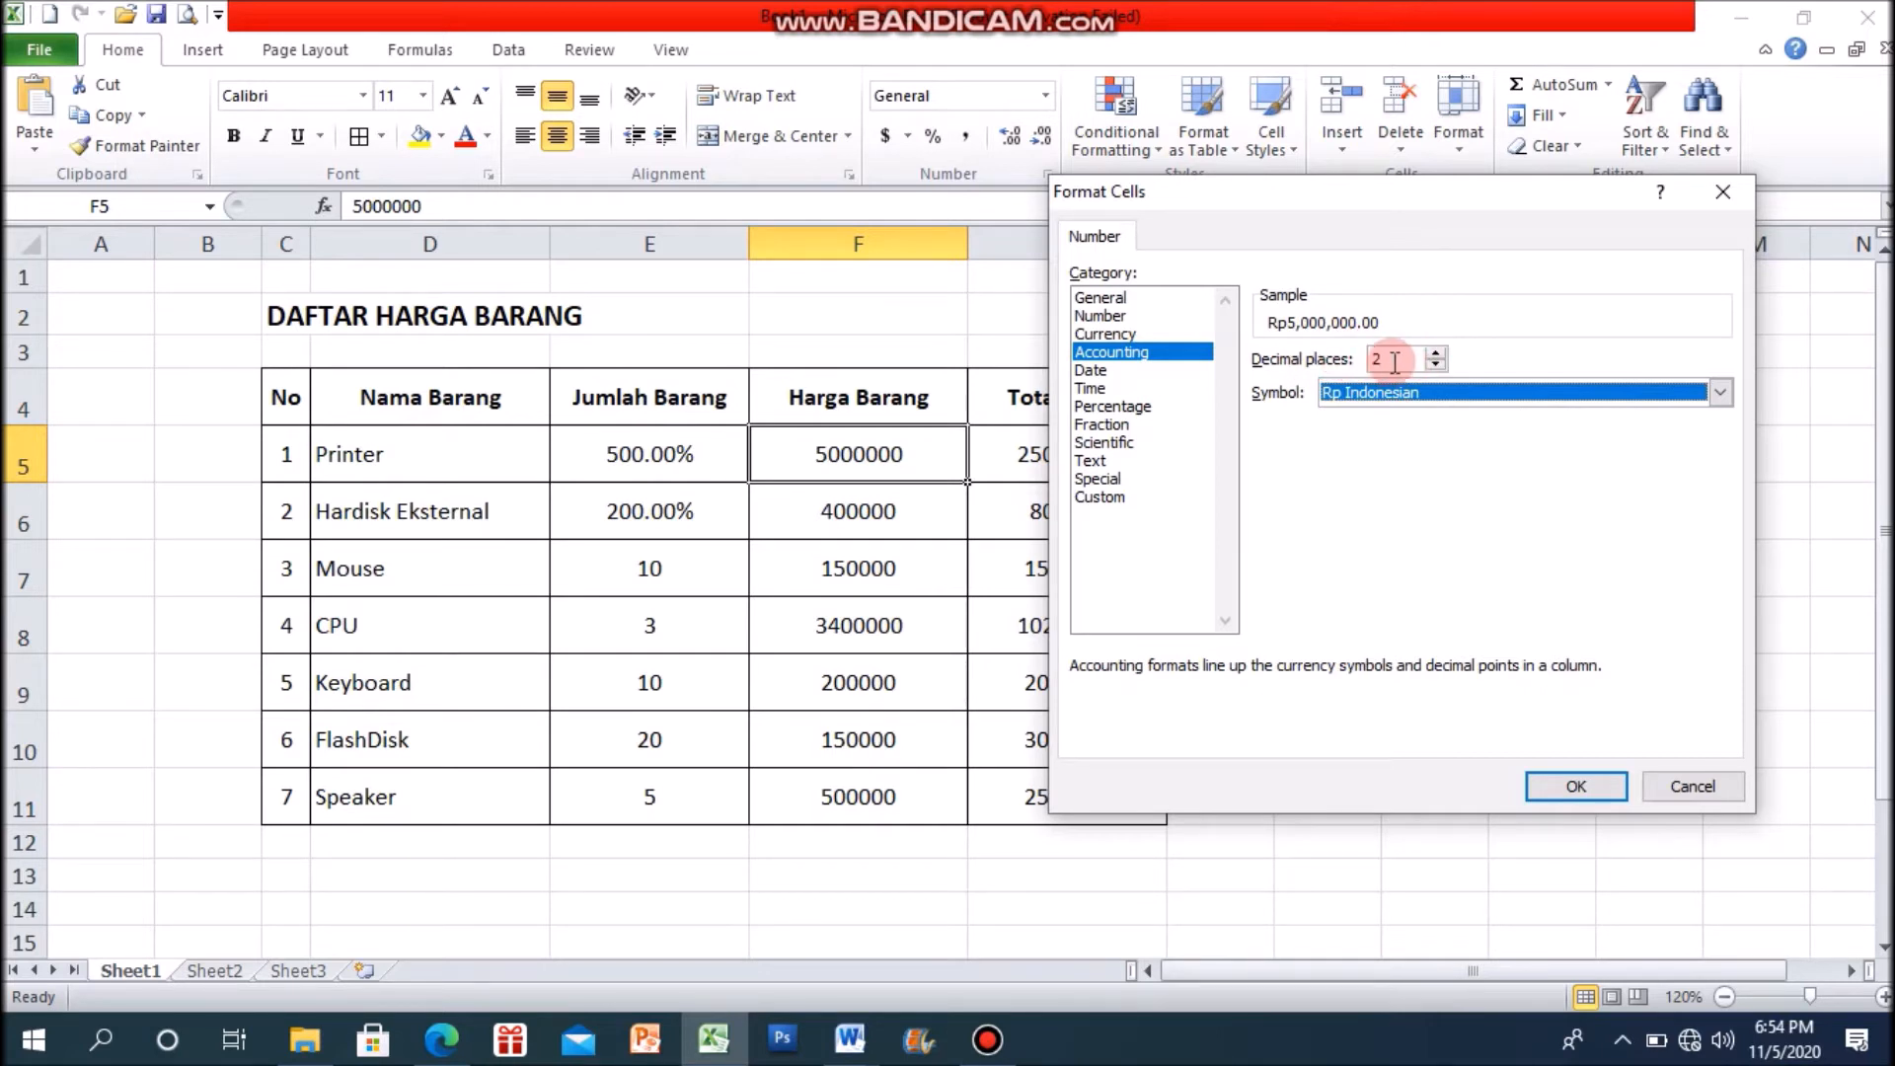
pyautogui.click(1436, 365)
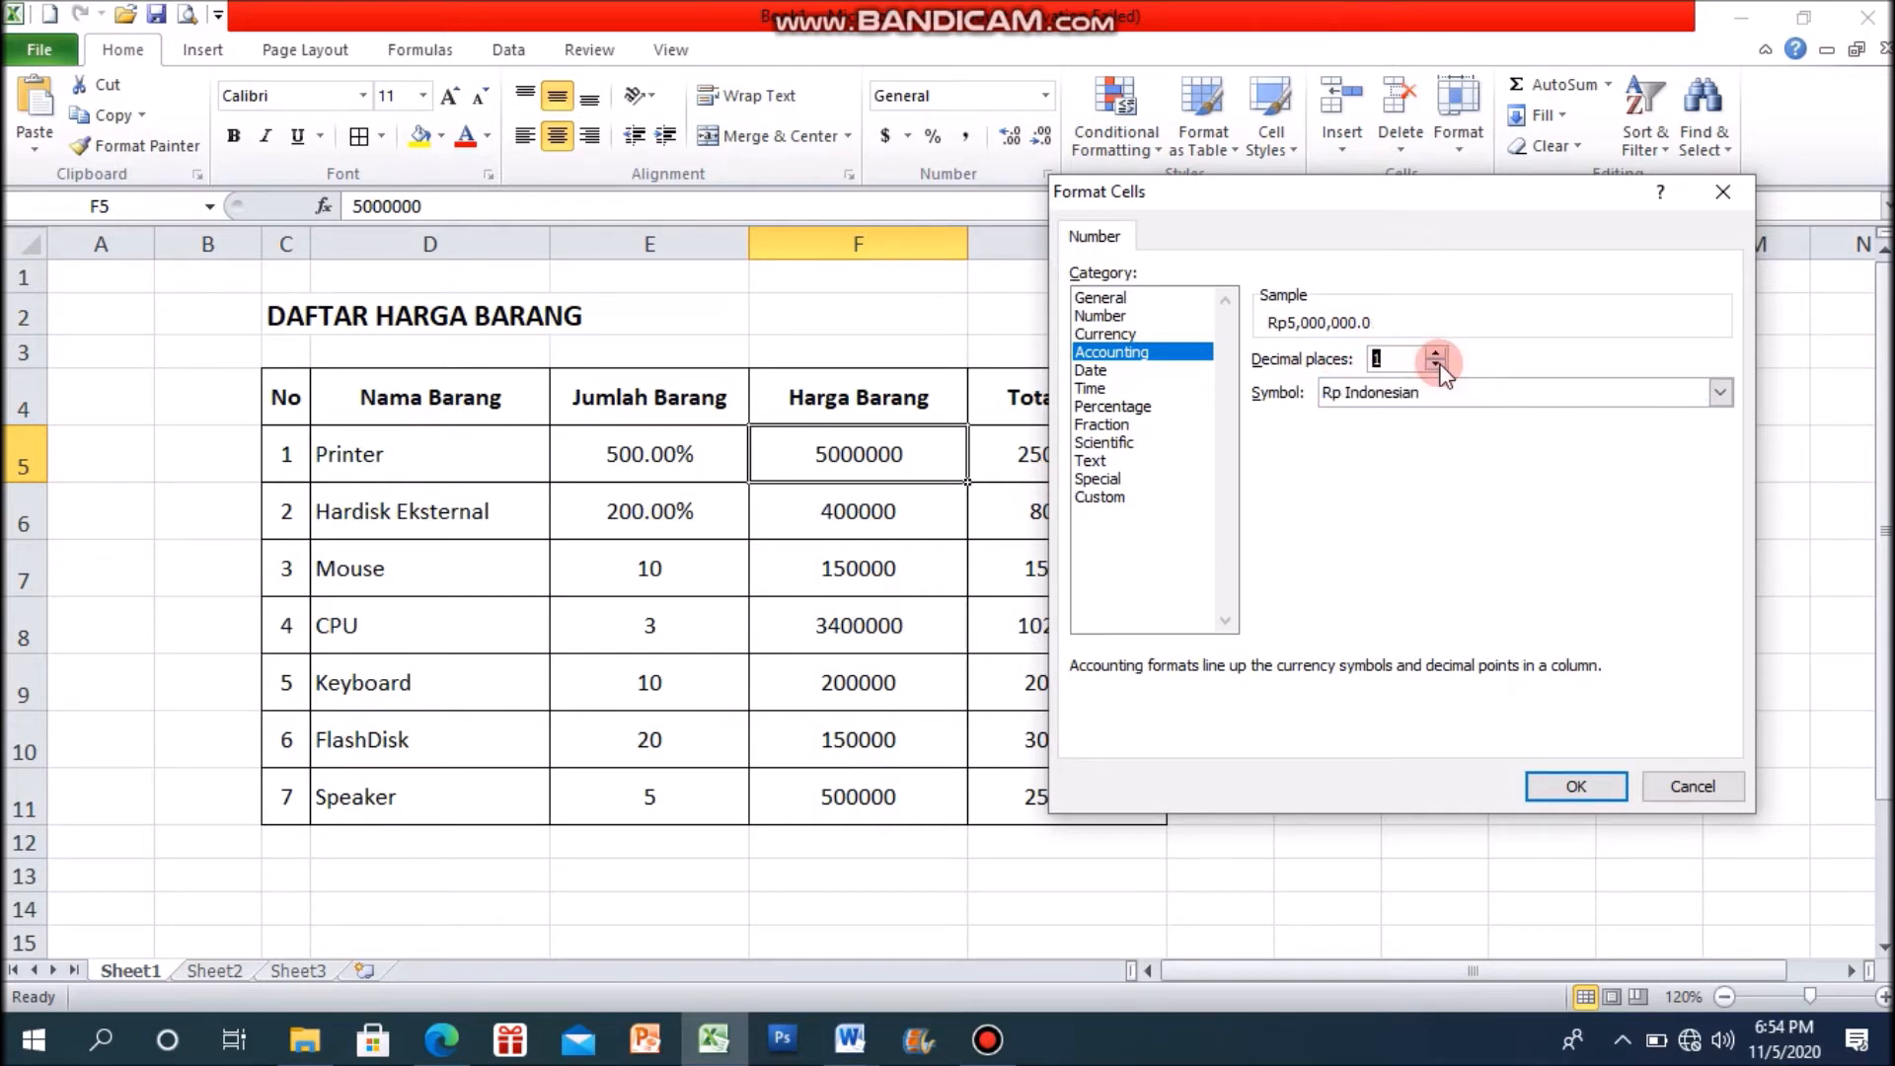
pyautogui.click(1436, 365)
pyautogui.click(1599, 786)
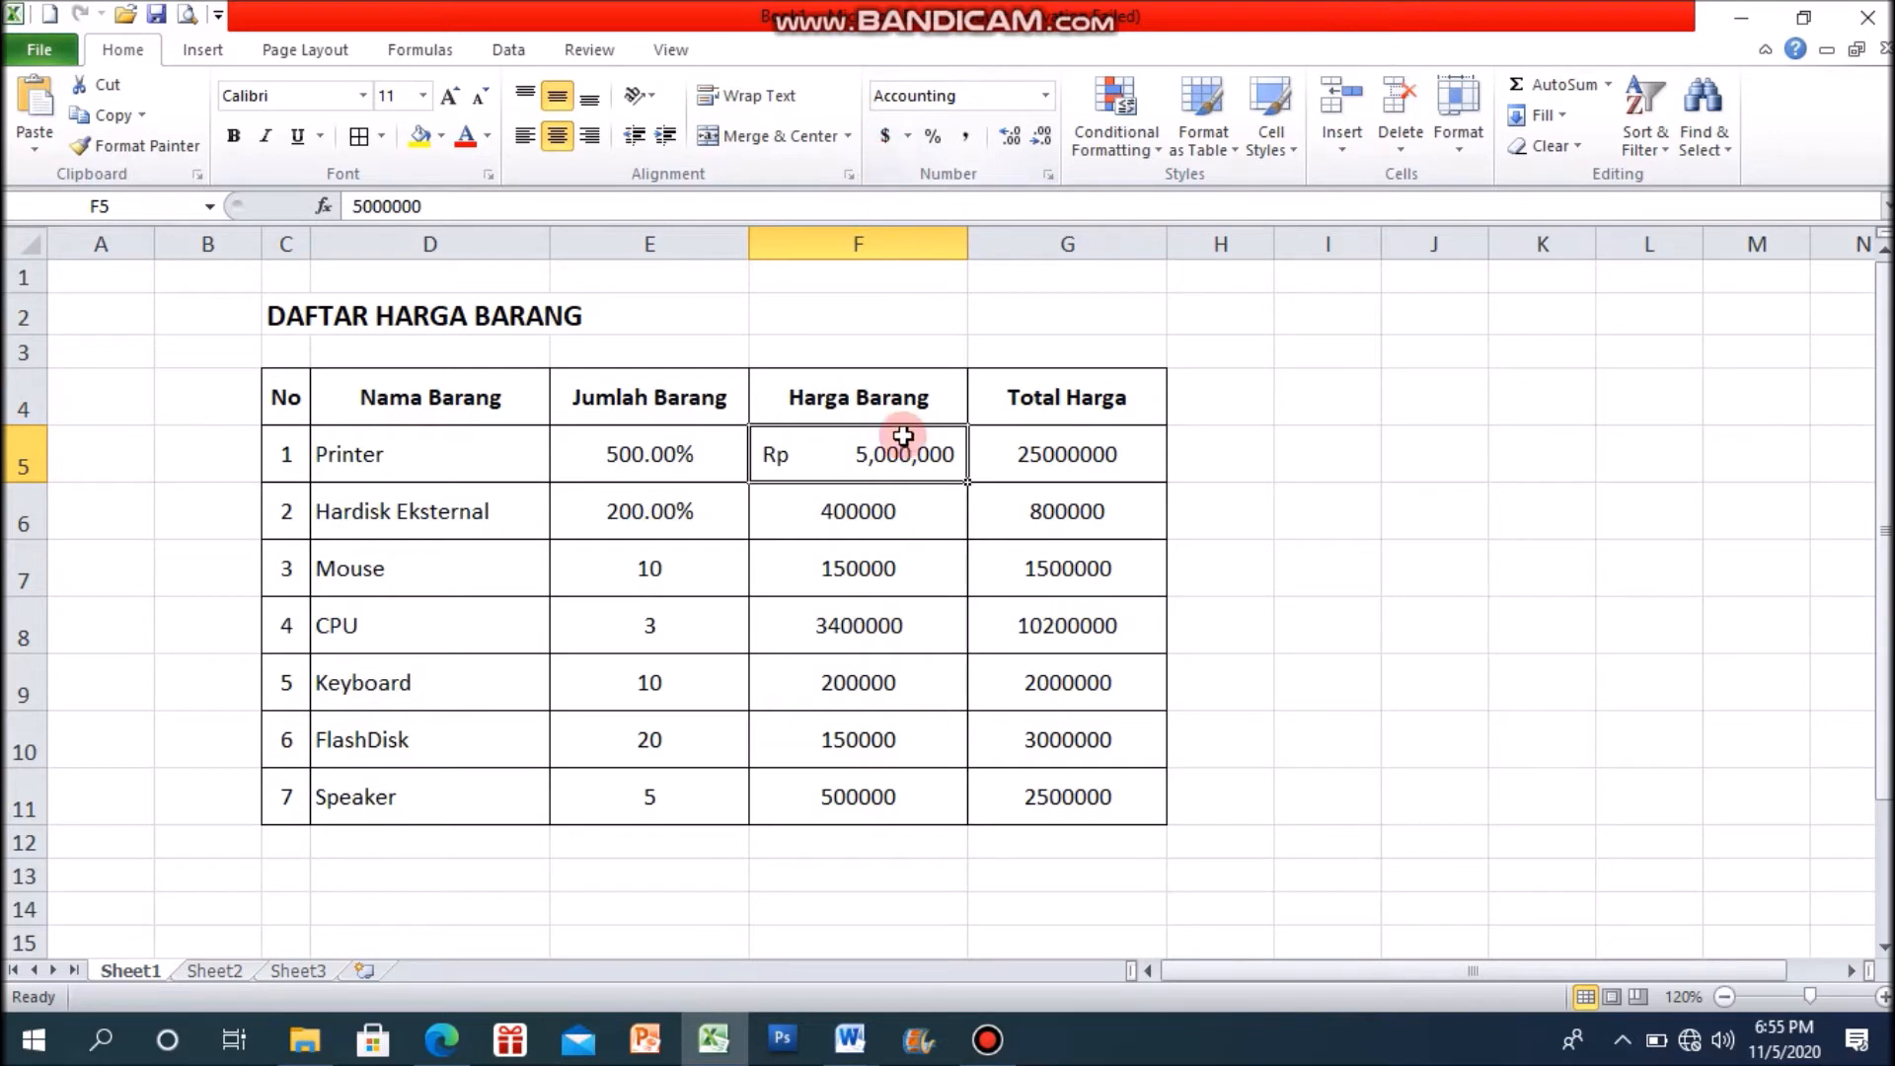
# Step: Enter Rp. 400.000 as a manually written price in J5 and widen column J to fit it
pyautogui.click(800, 507)
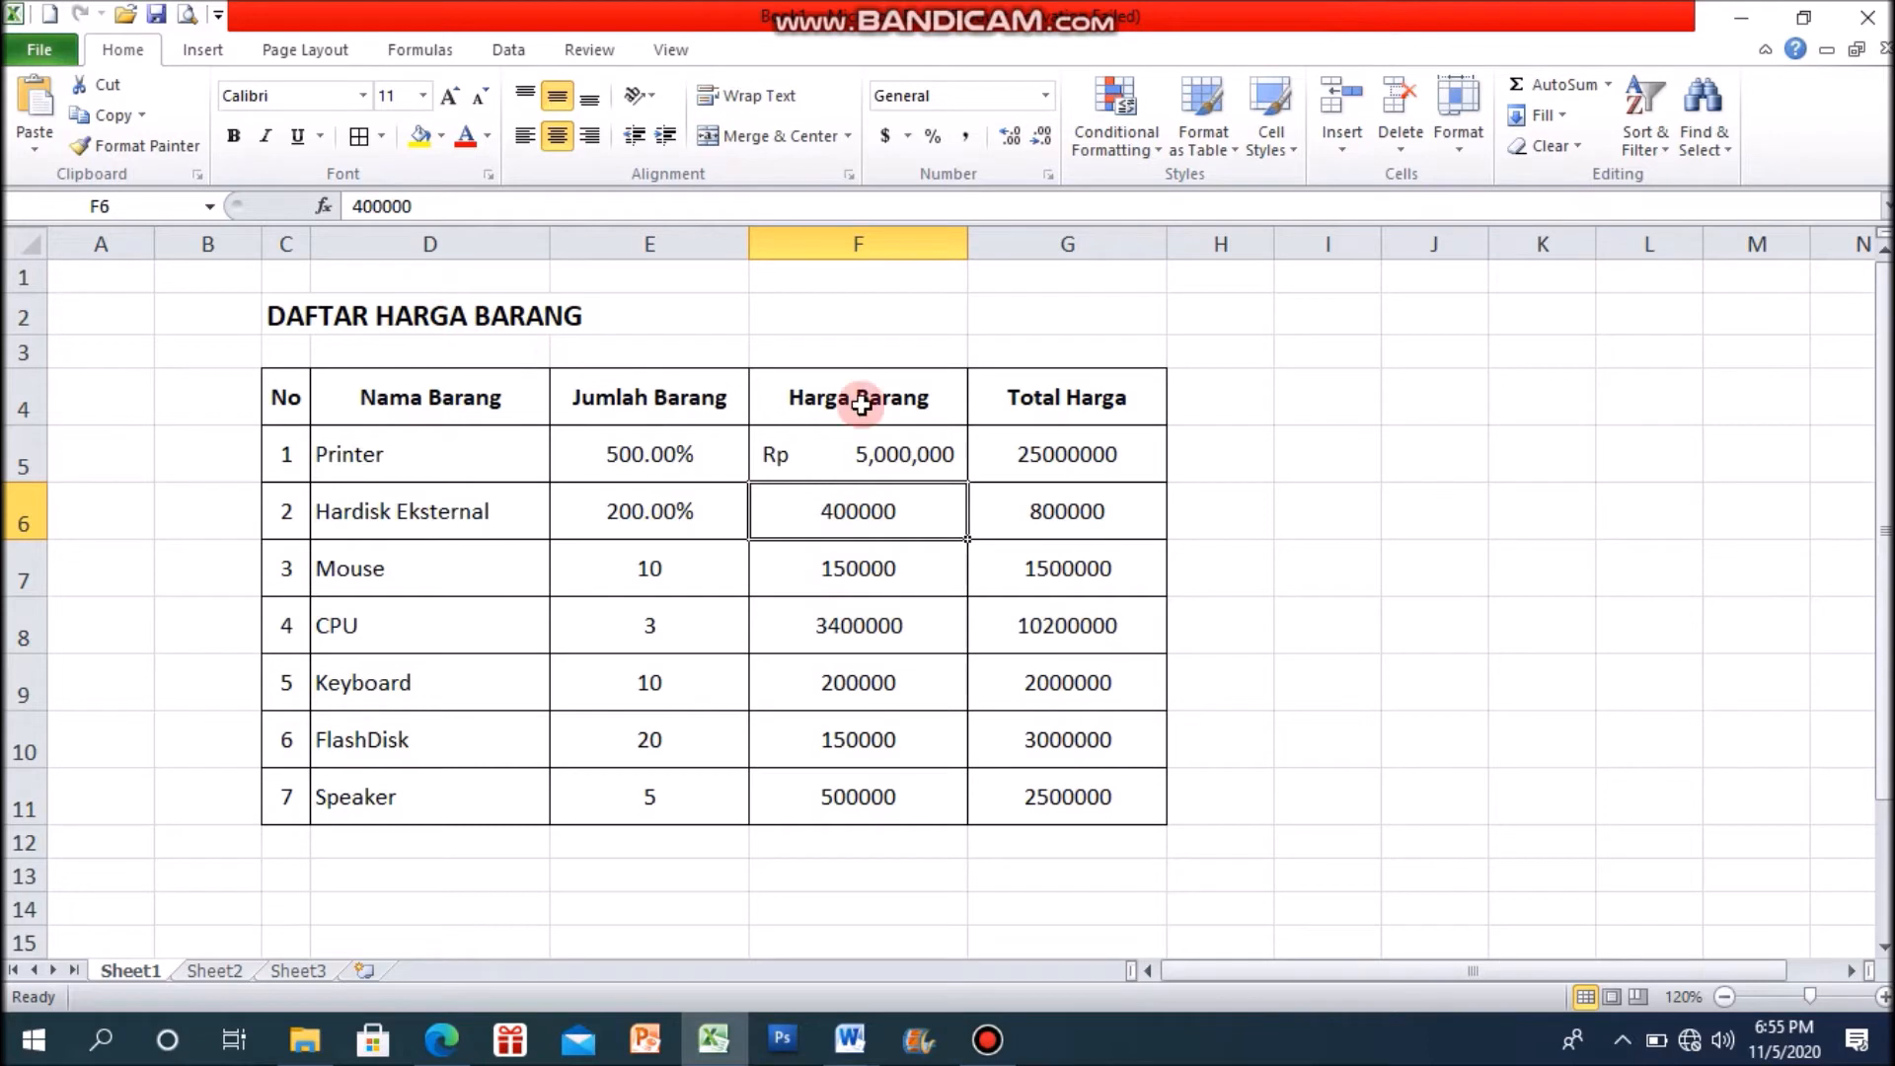
pyautogui.click(1412, 455)
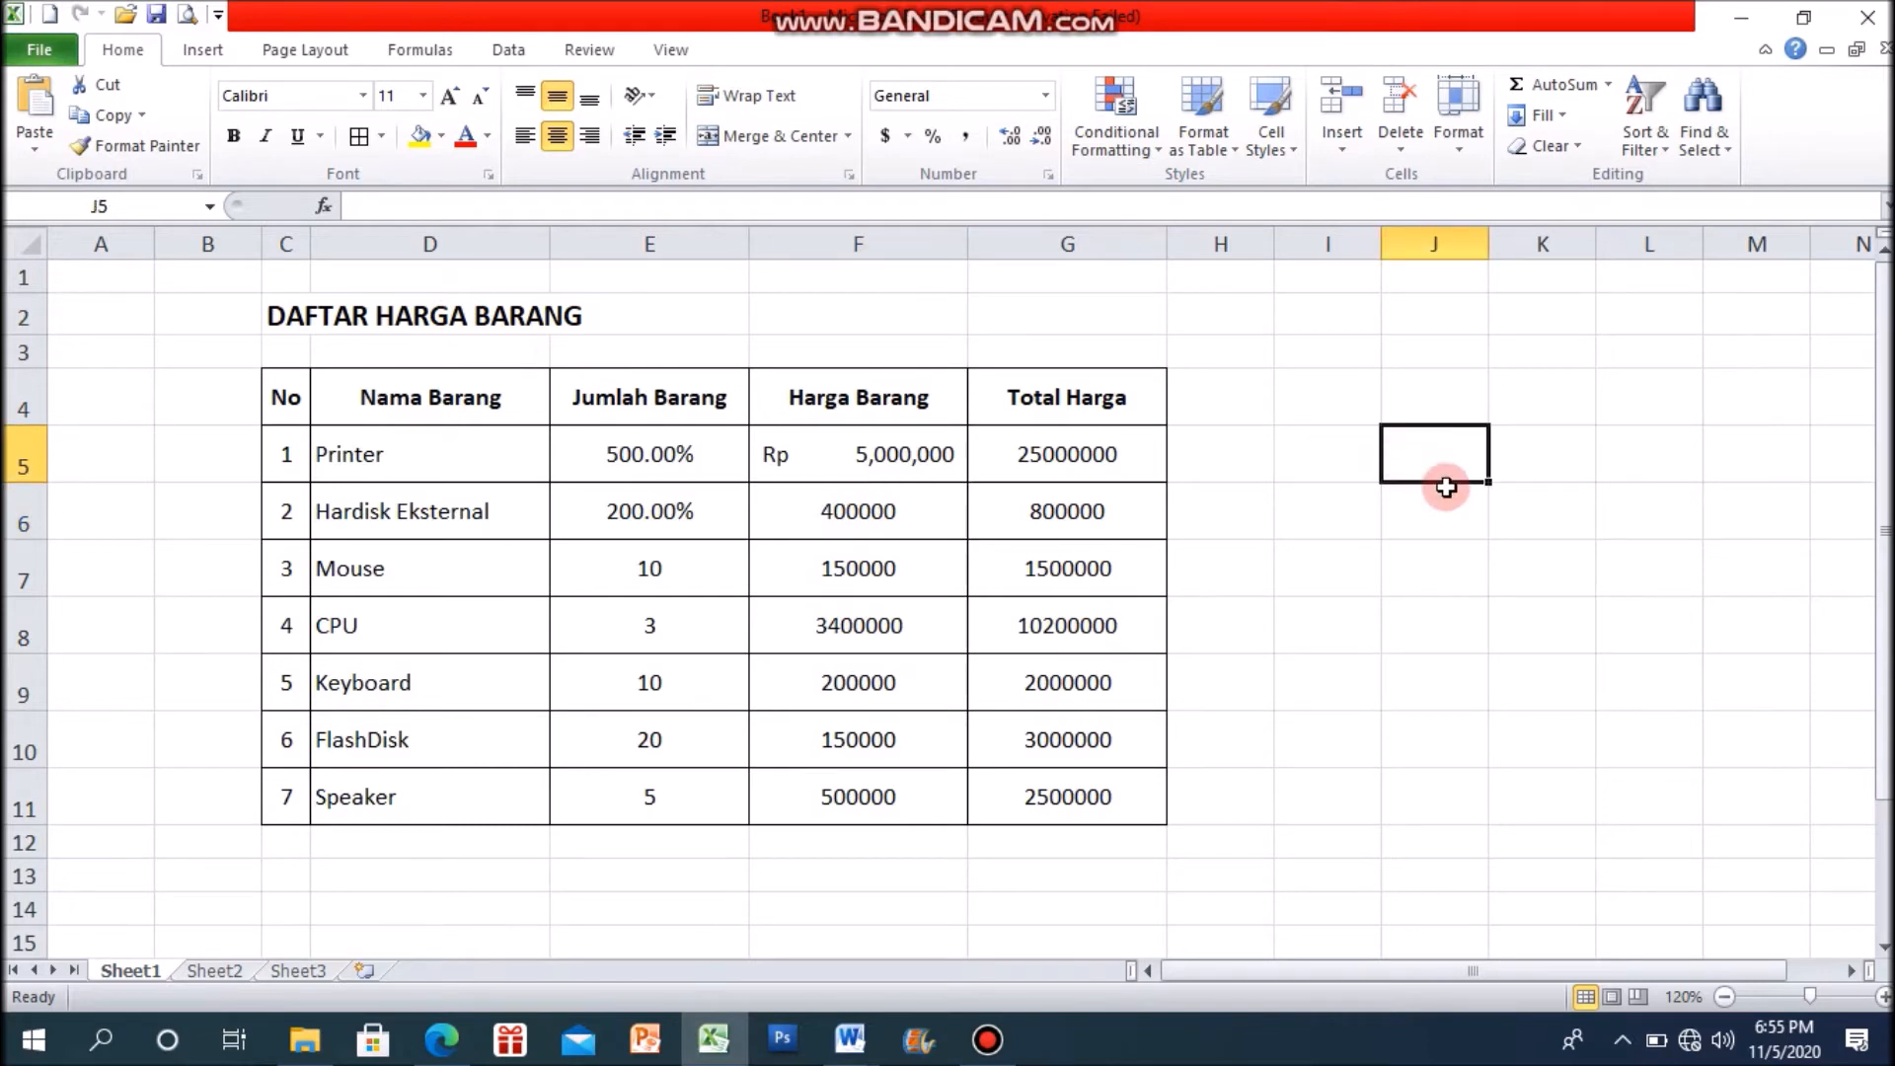
pyautogui.write('Rp.')
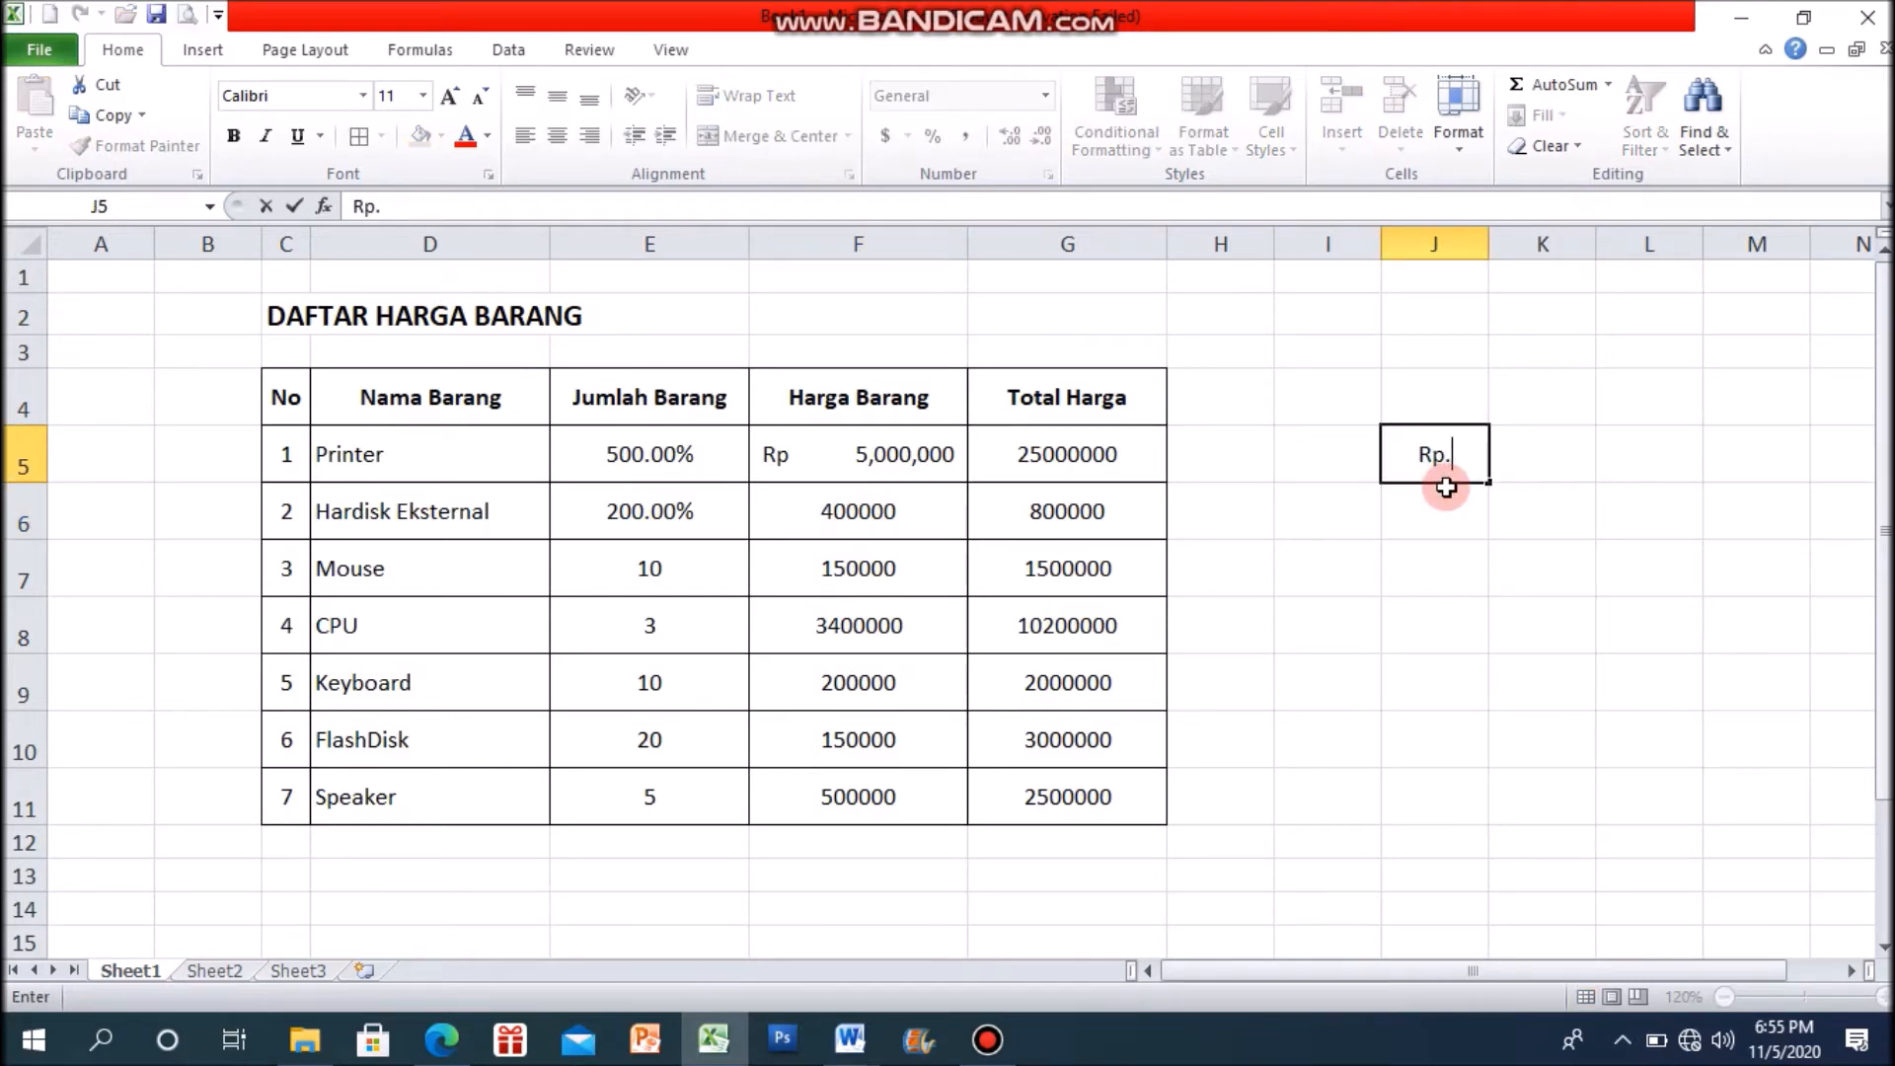
pyautogui.write(' 400.0')
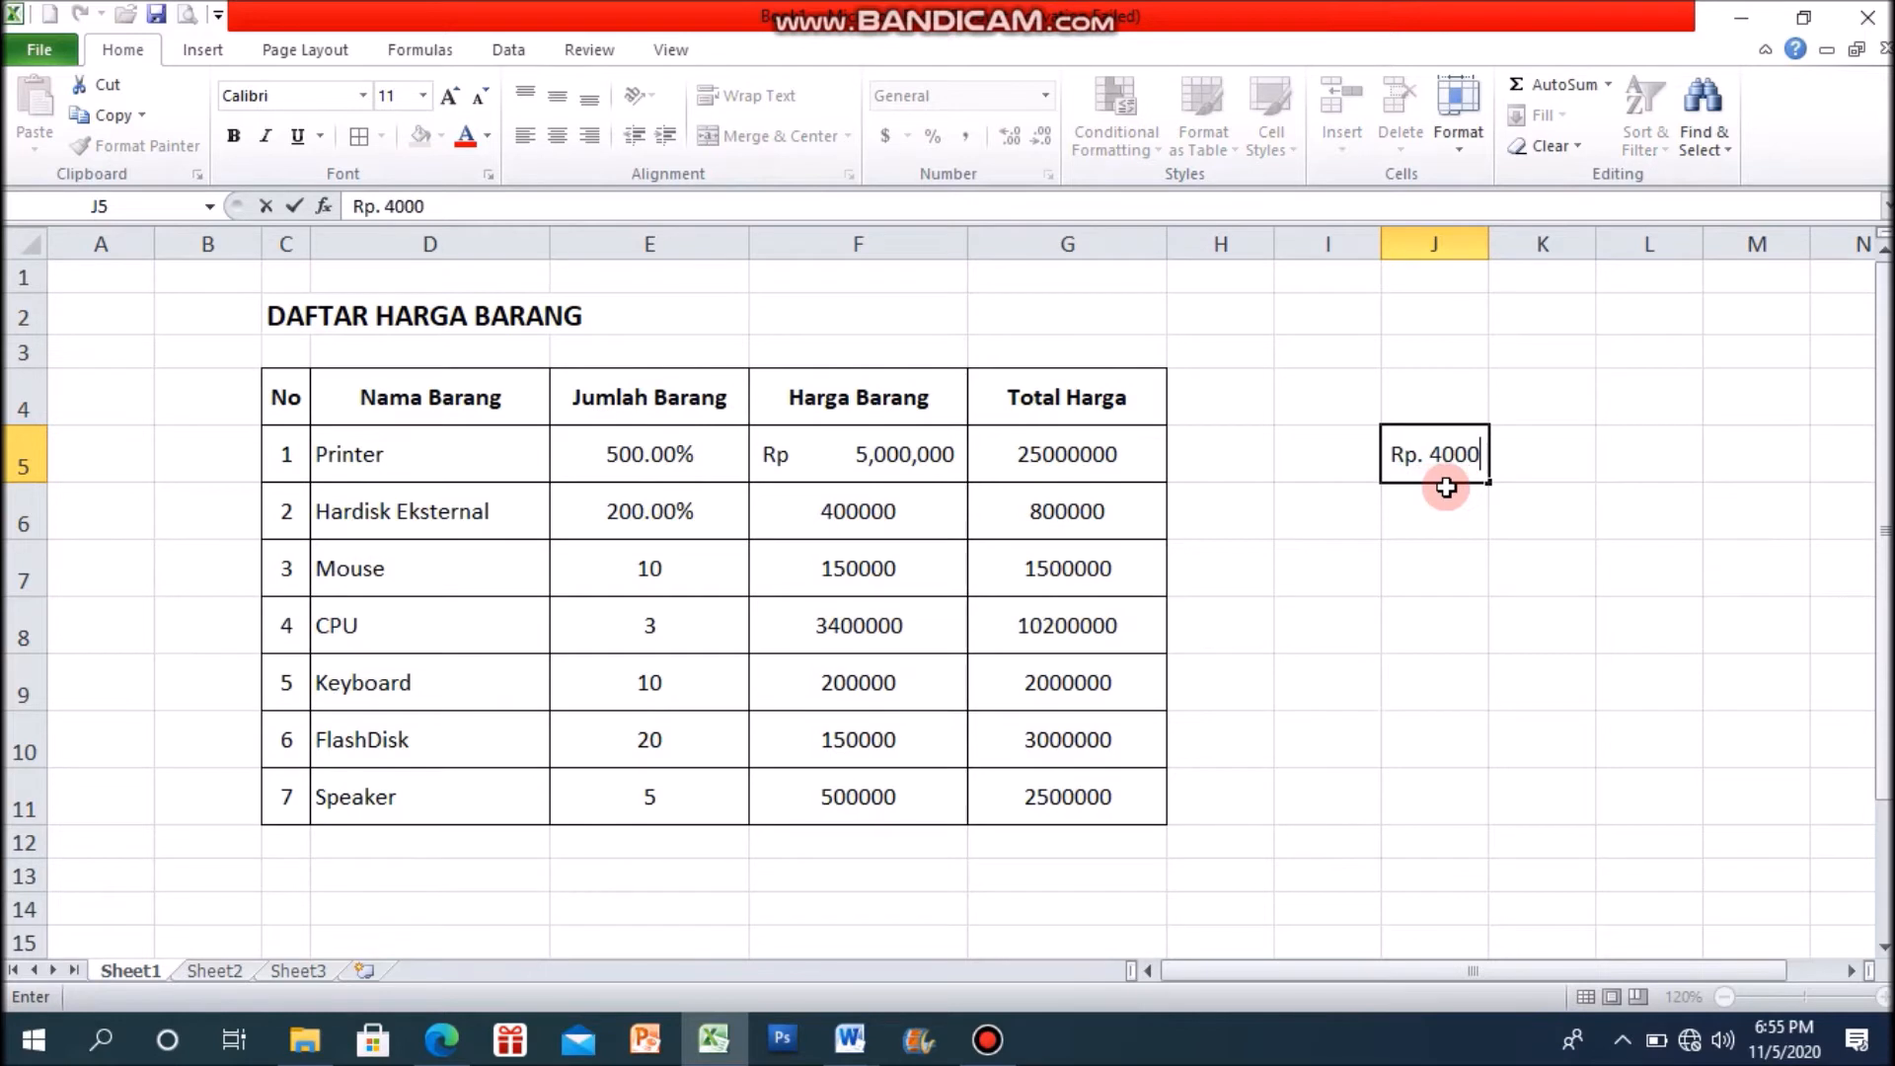
pyautogui.press('BackSpace')
pyautogui.write('.000')
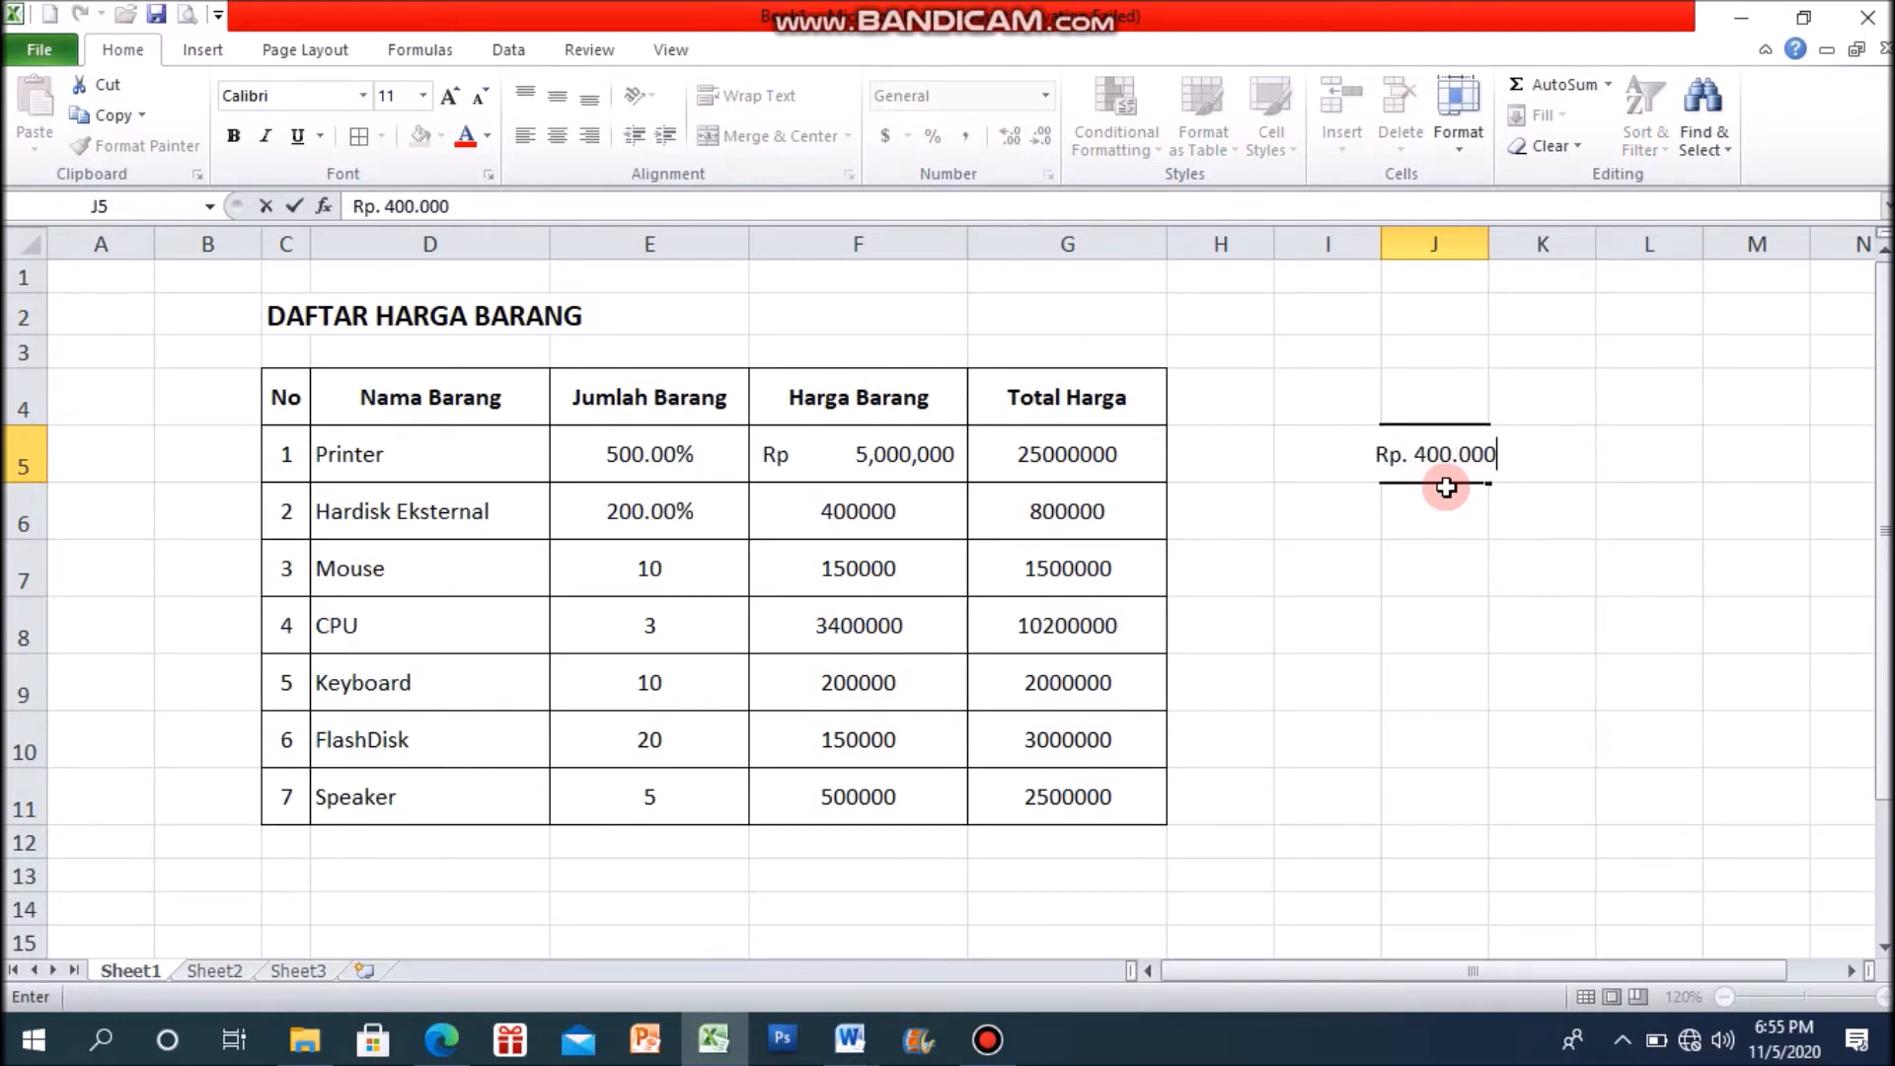
pyautogui.click(1470, 585)
pyautogui.click(1444, 474)
pyautogui.moveTo(1489, 245); pyautogui.dragTo(1558, 269)
pyautogui.click(1540, 604)
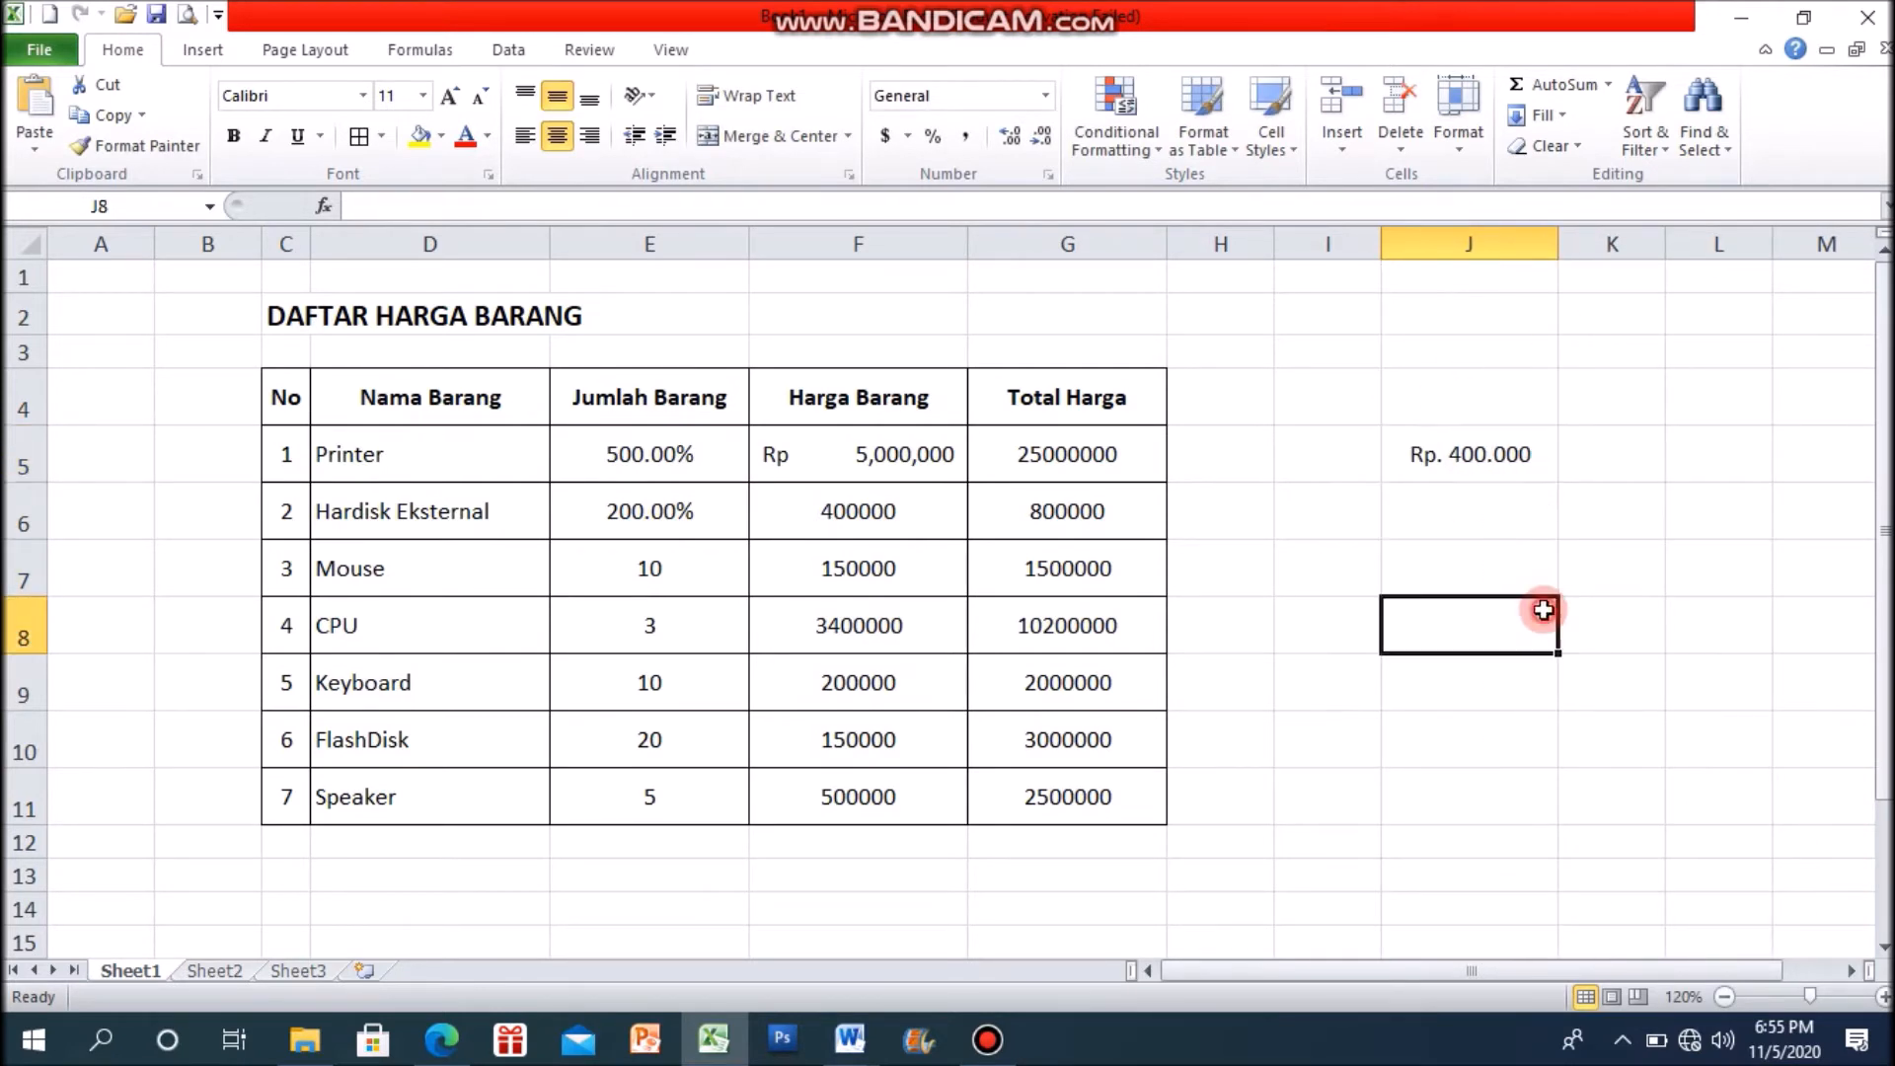
# Step: Enter the plain number 400000 in J6, below the manually written rupiah price
pyautogui.click(1486, 514)
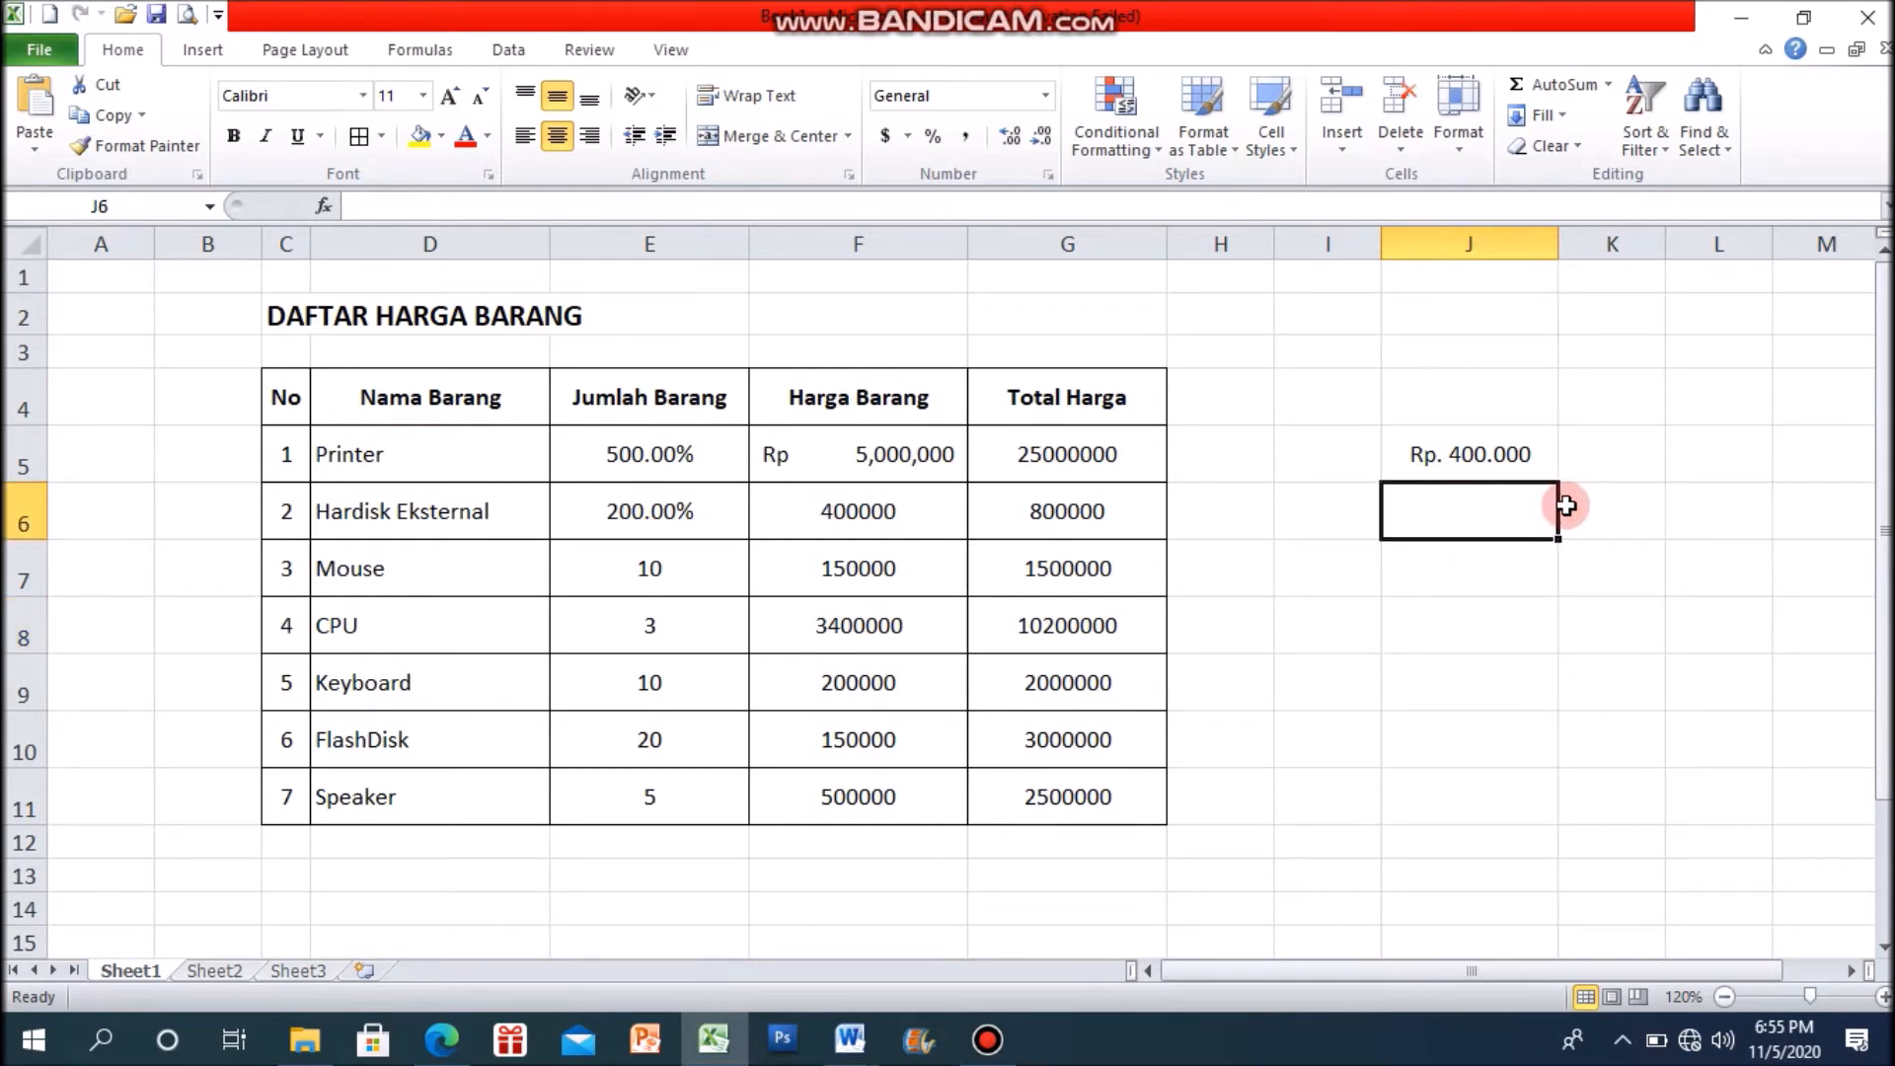
pyautogui.write('400000')
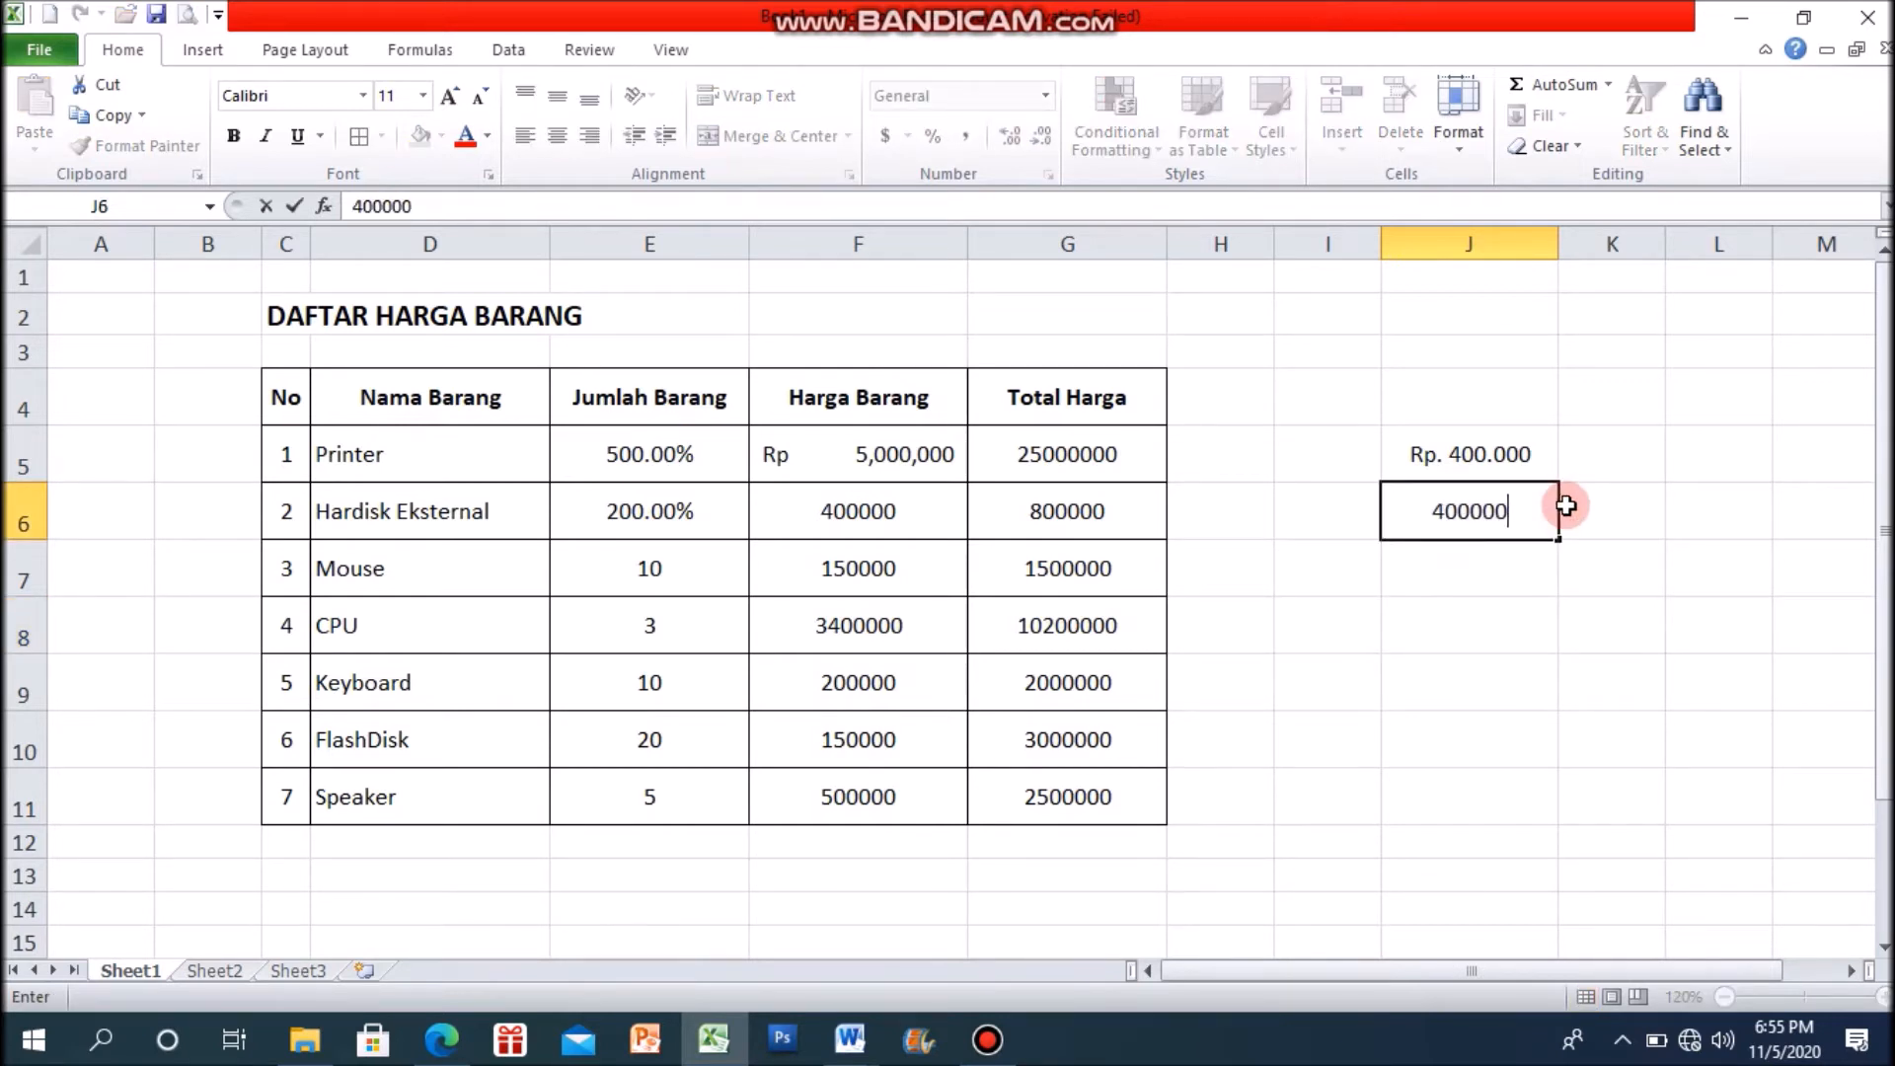
pyautogui.click(1538, 632)
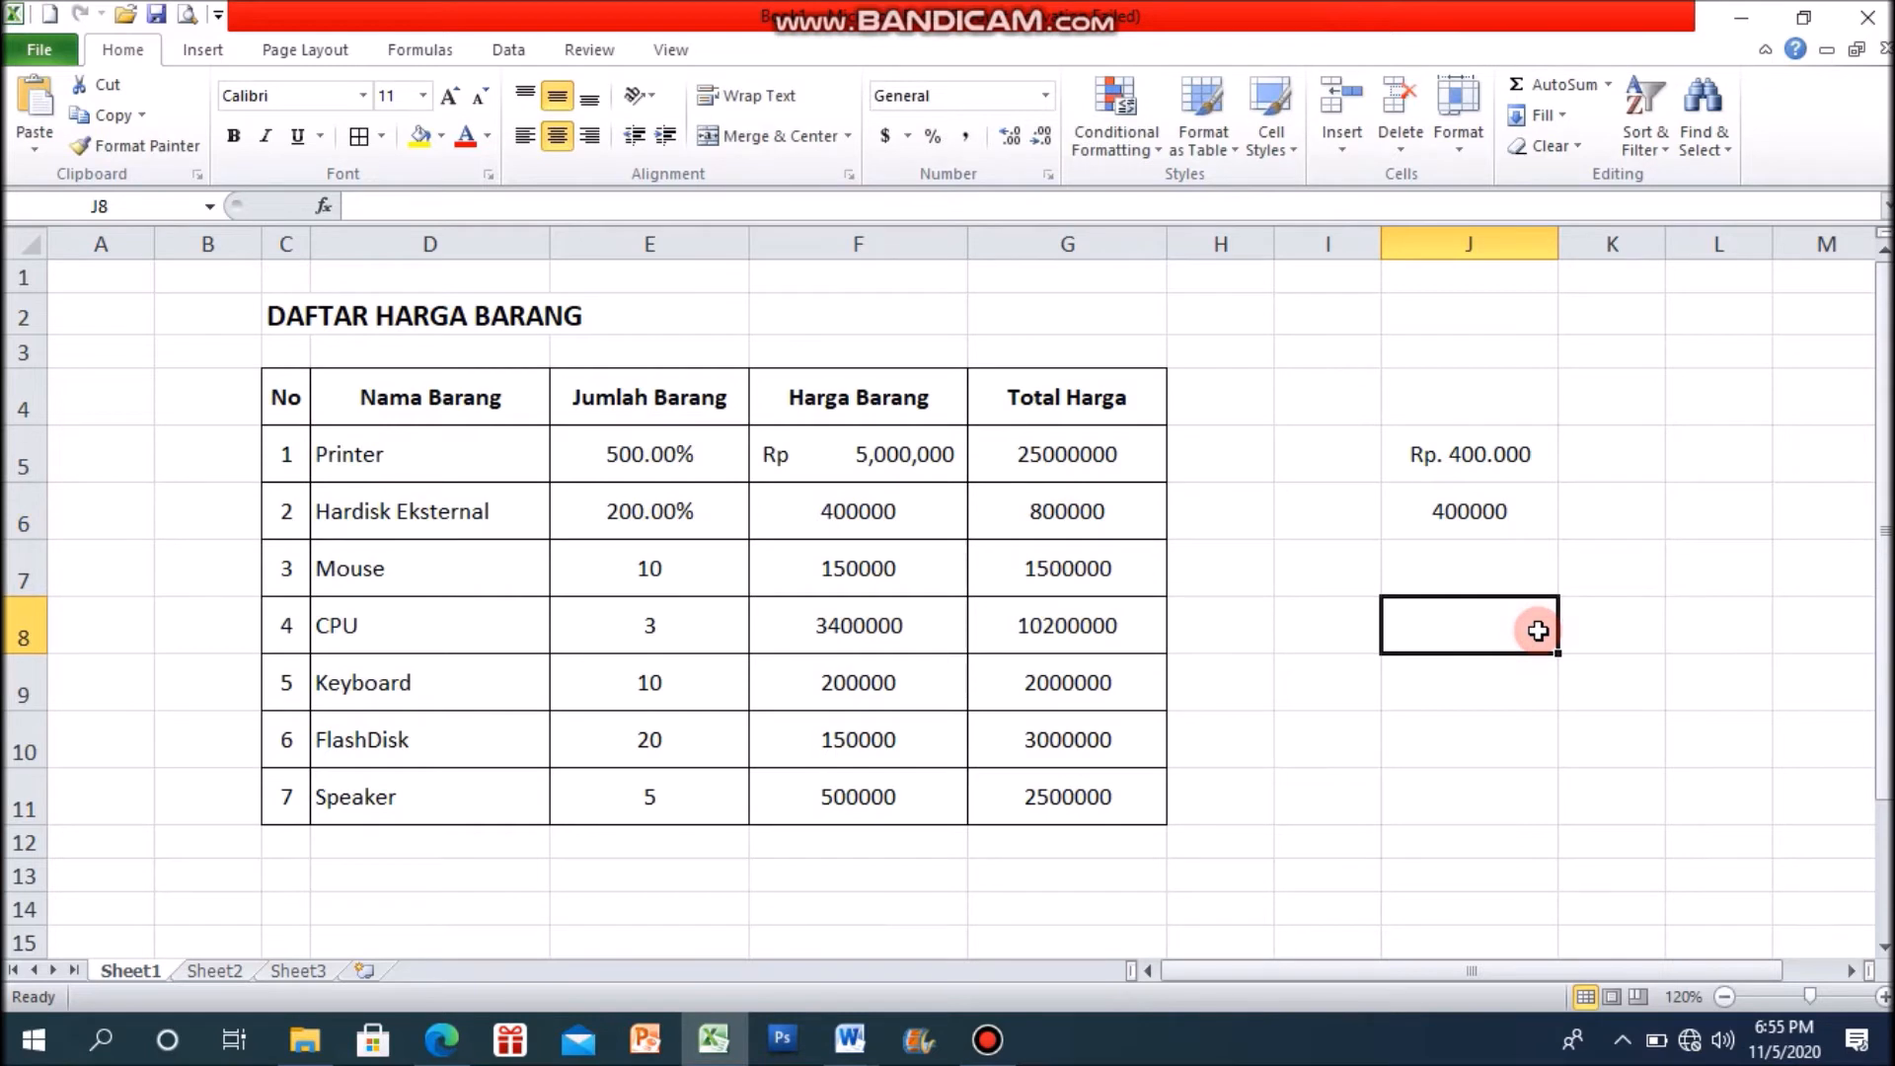
# Step: Examine the accounting currency options available for the plain number in J6 without applying any
pyautogui.click(1470, 521)
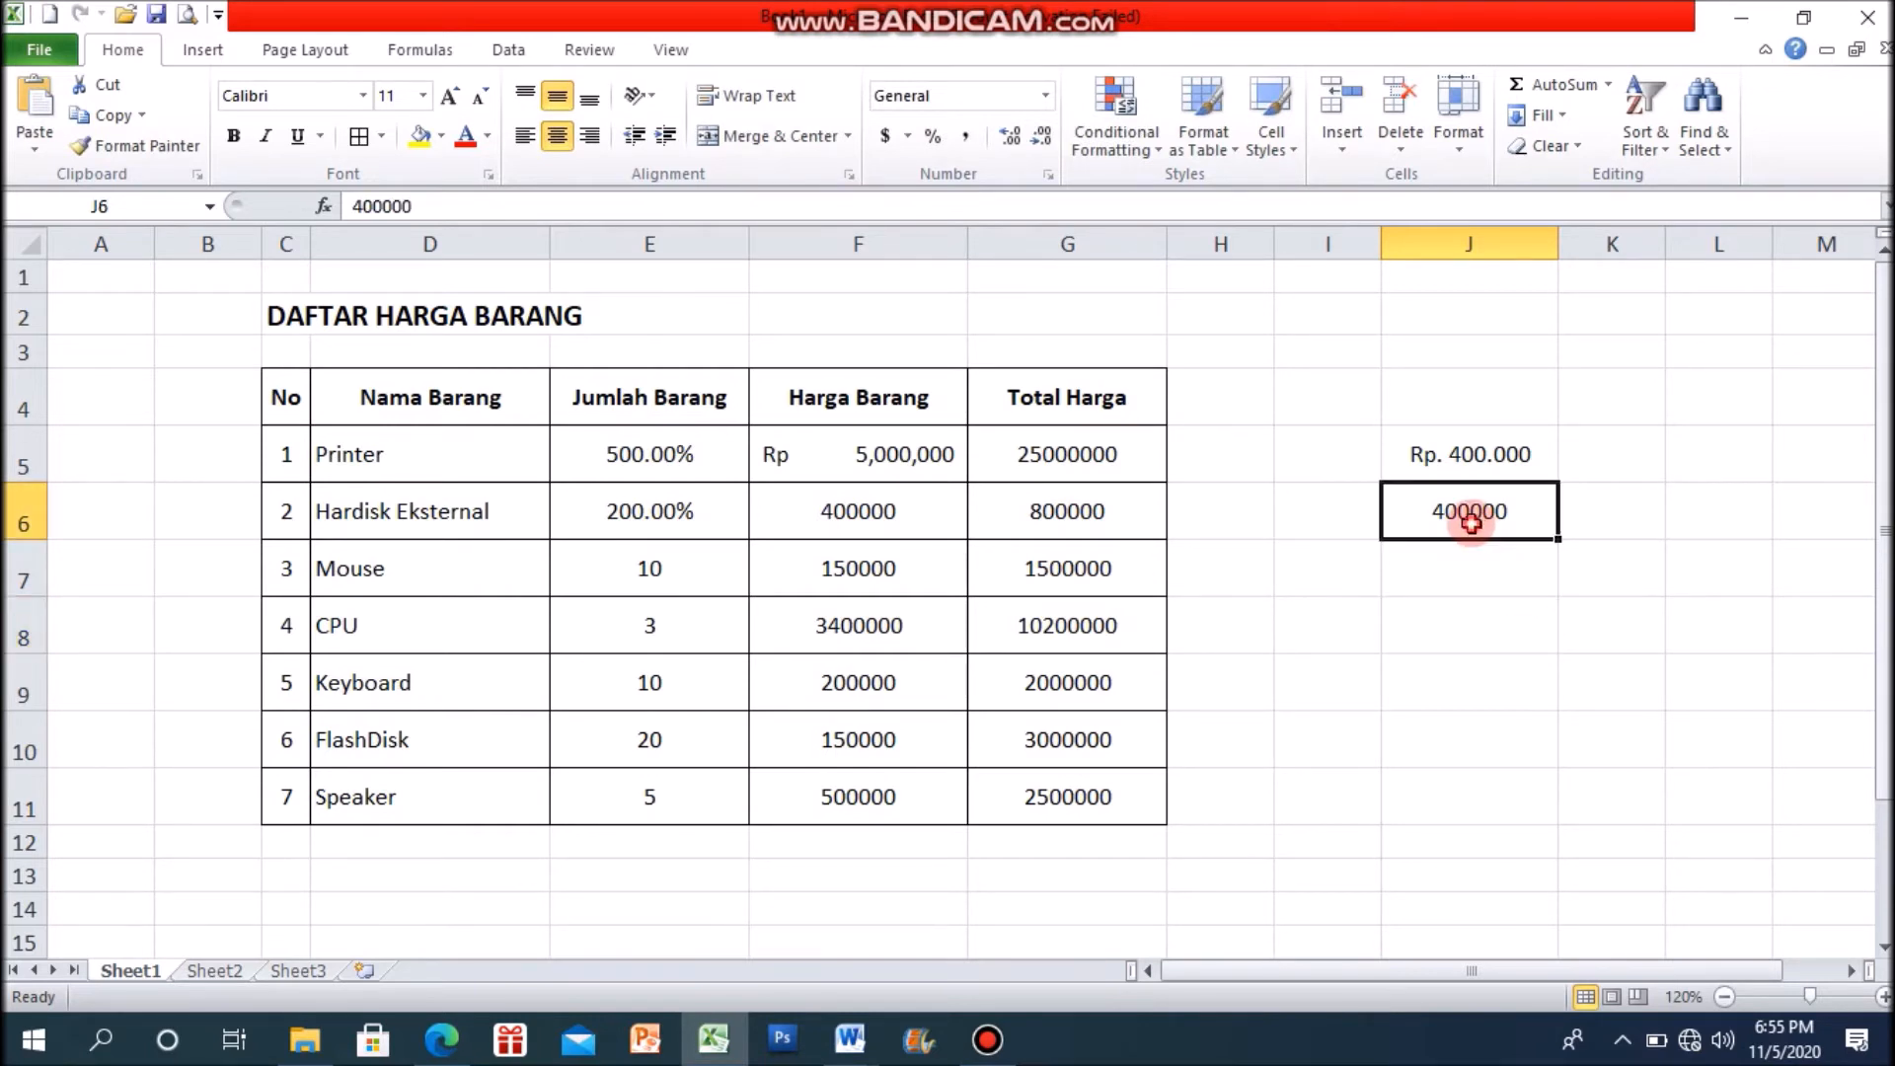
pyautogui.click(1475, 617)
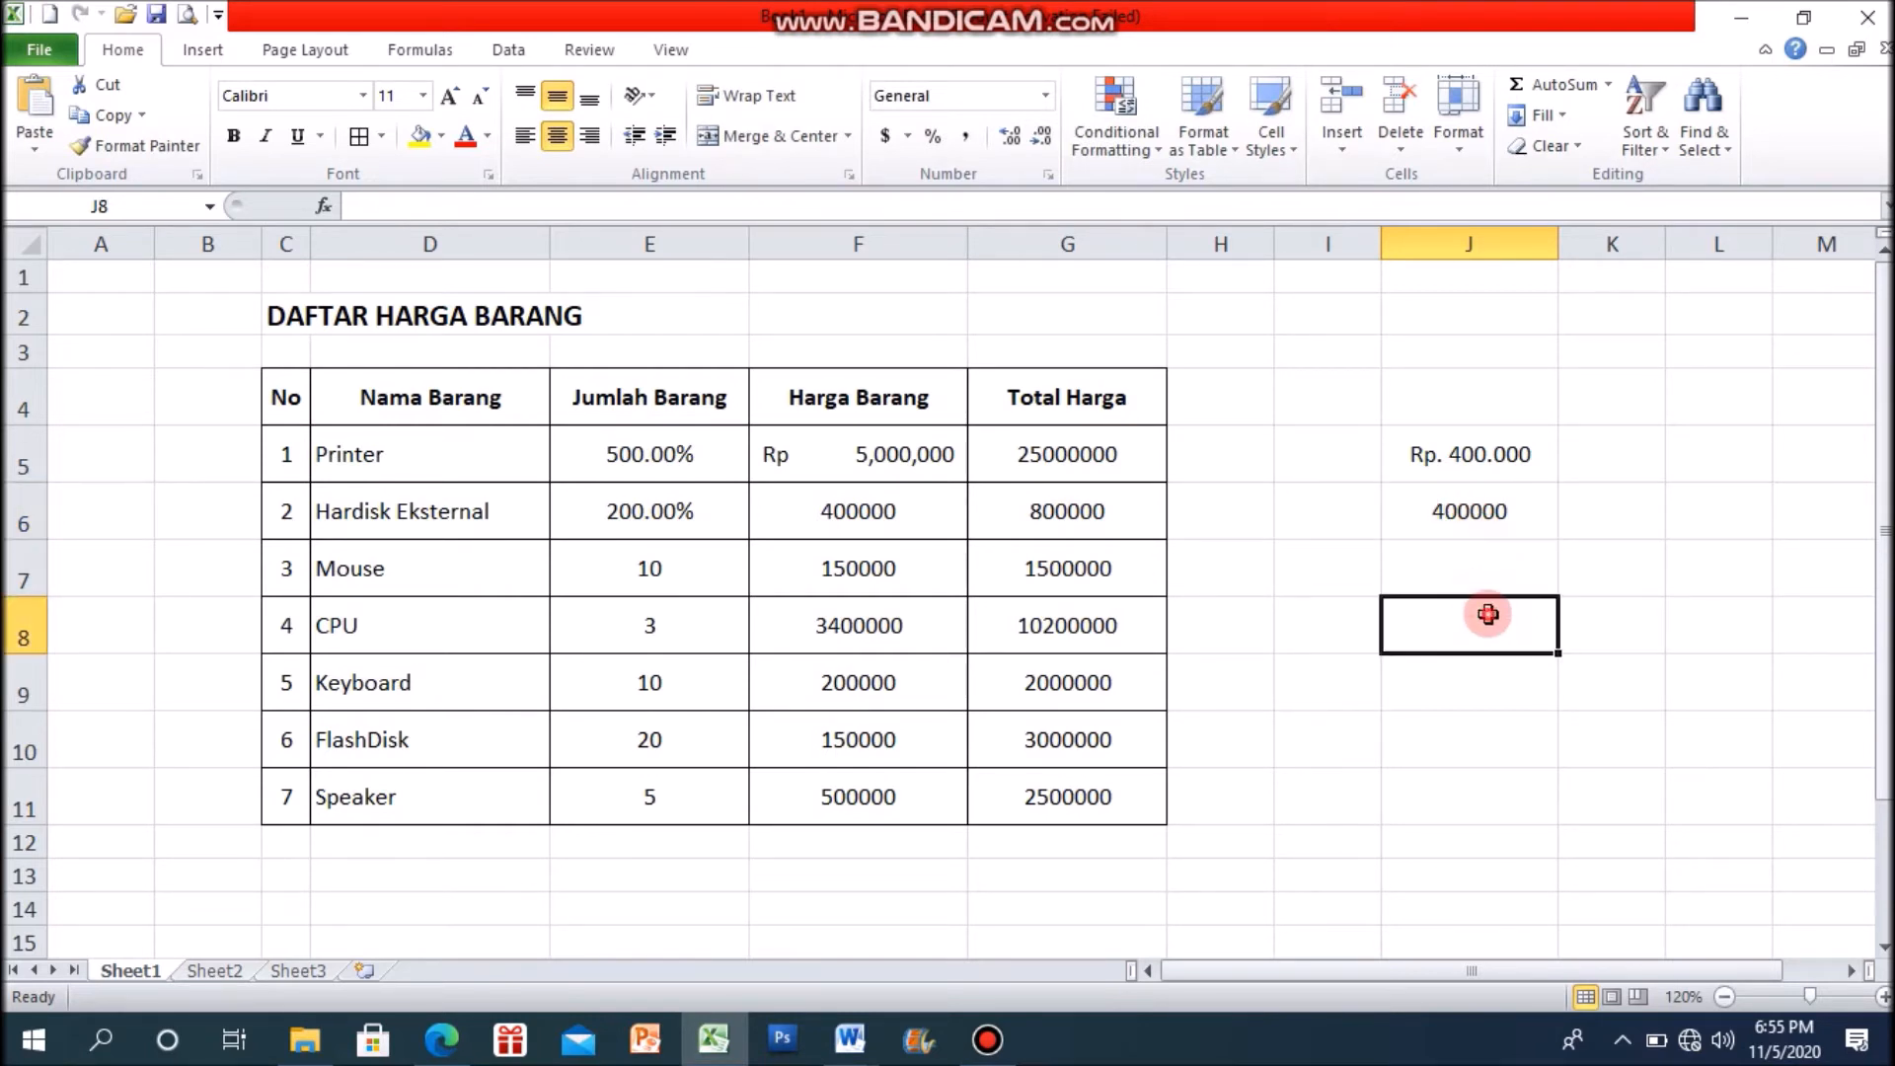
pyautogui.click(1490, 523)
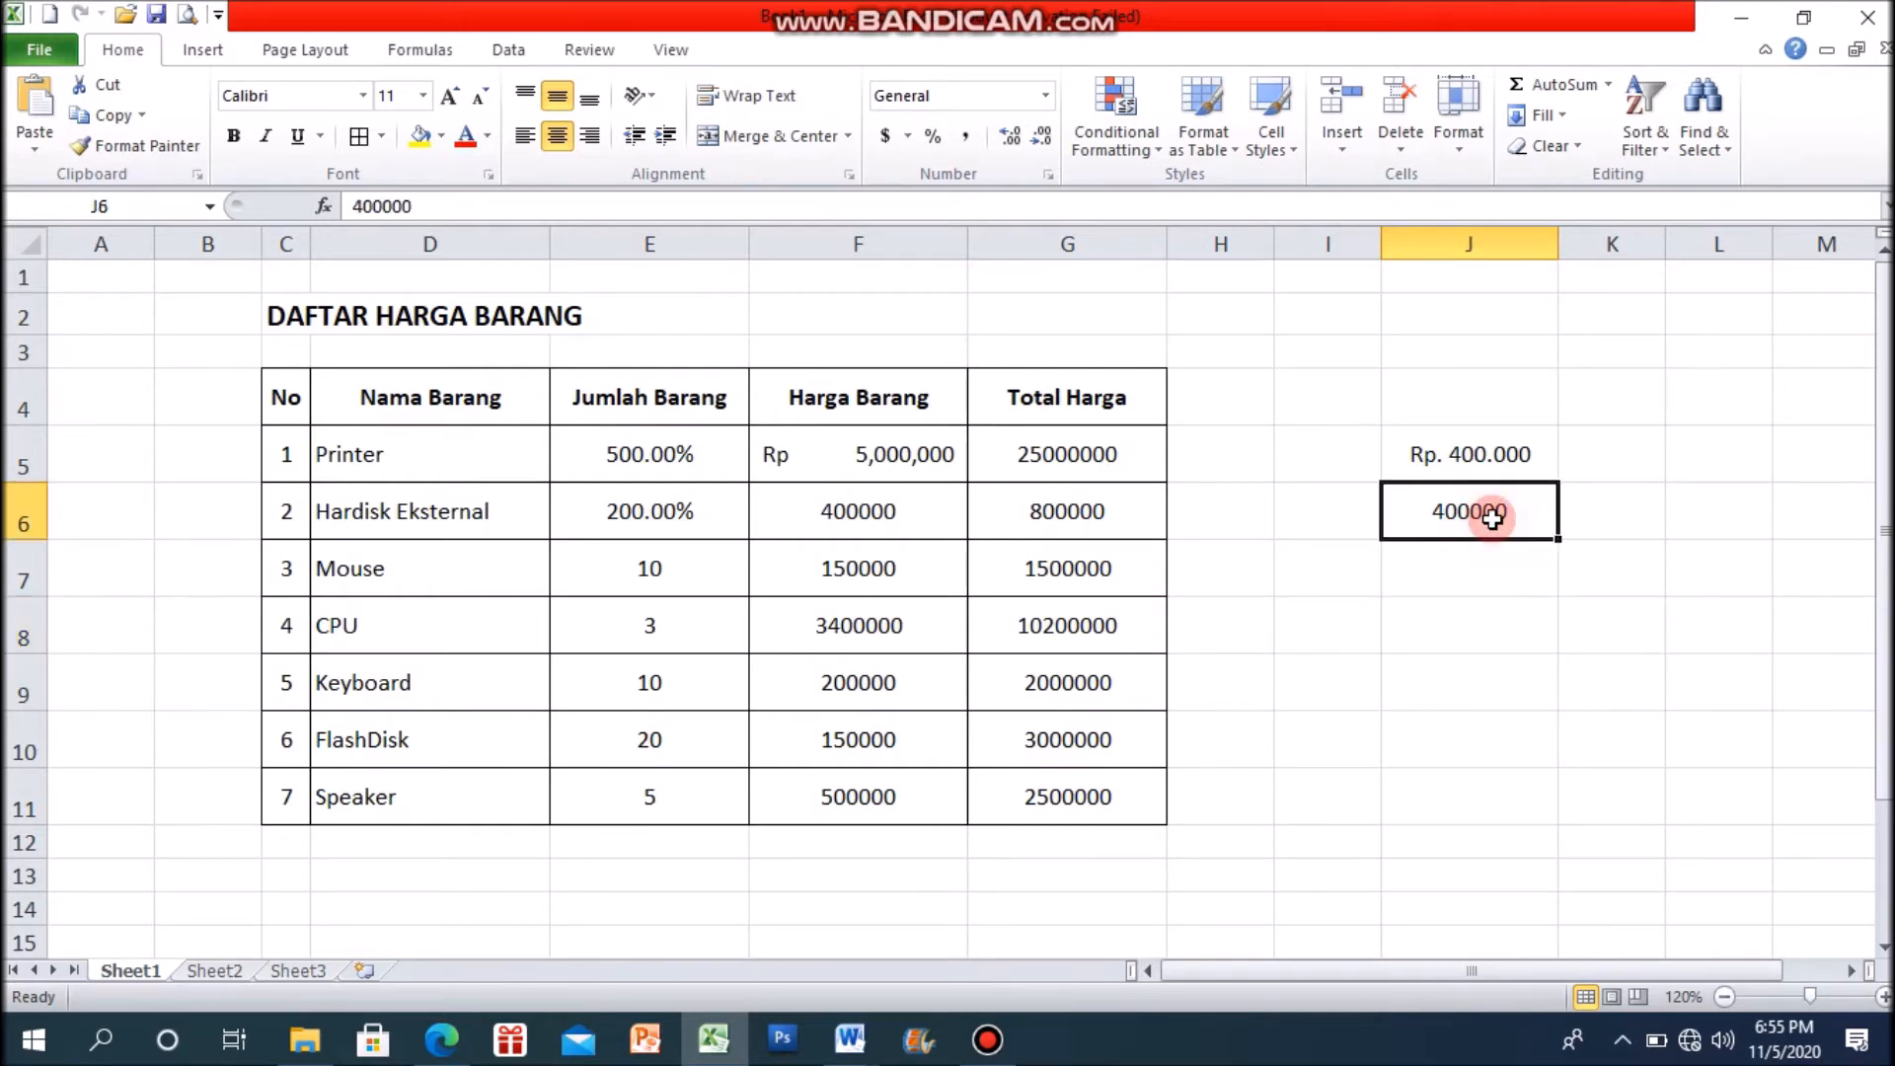
pyautogui.click(910, 137)
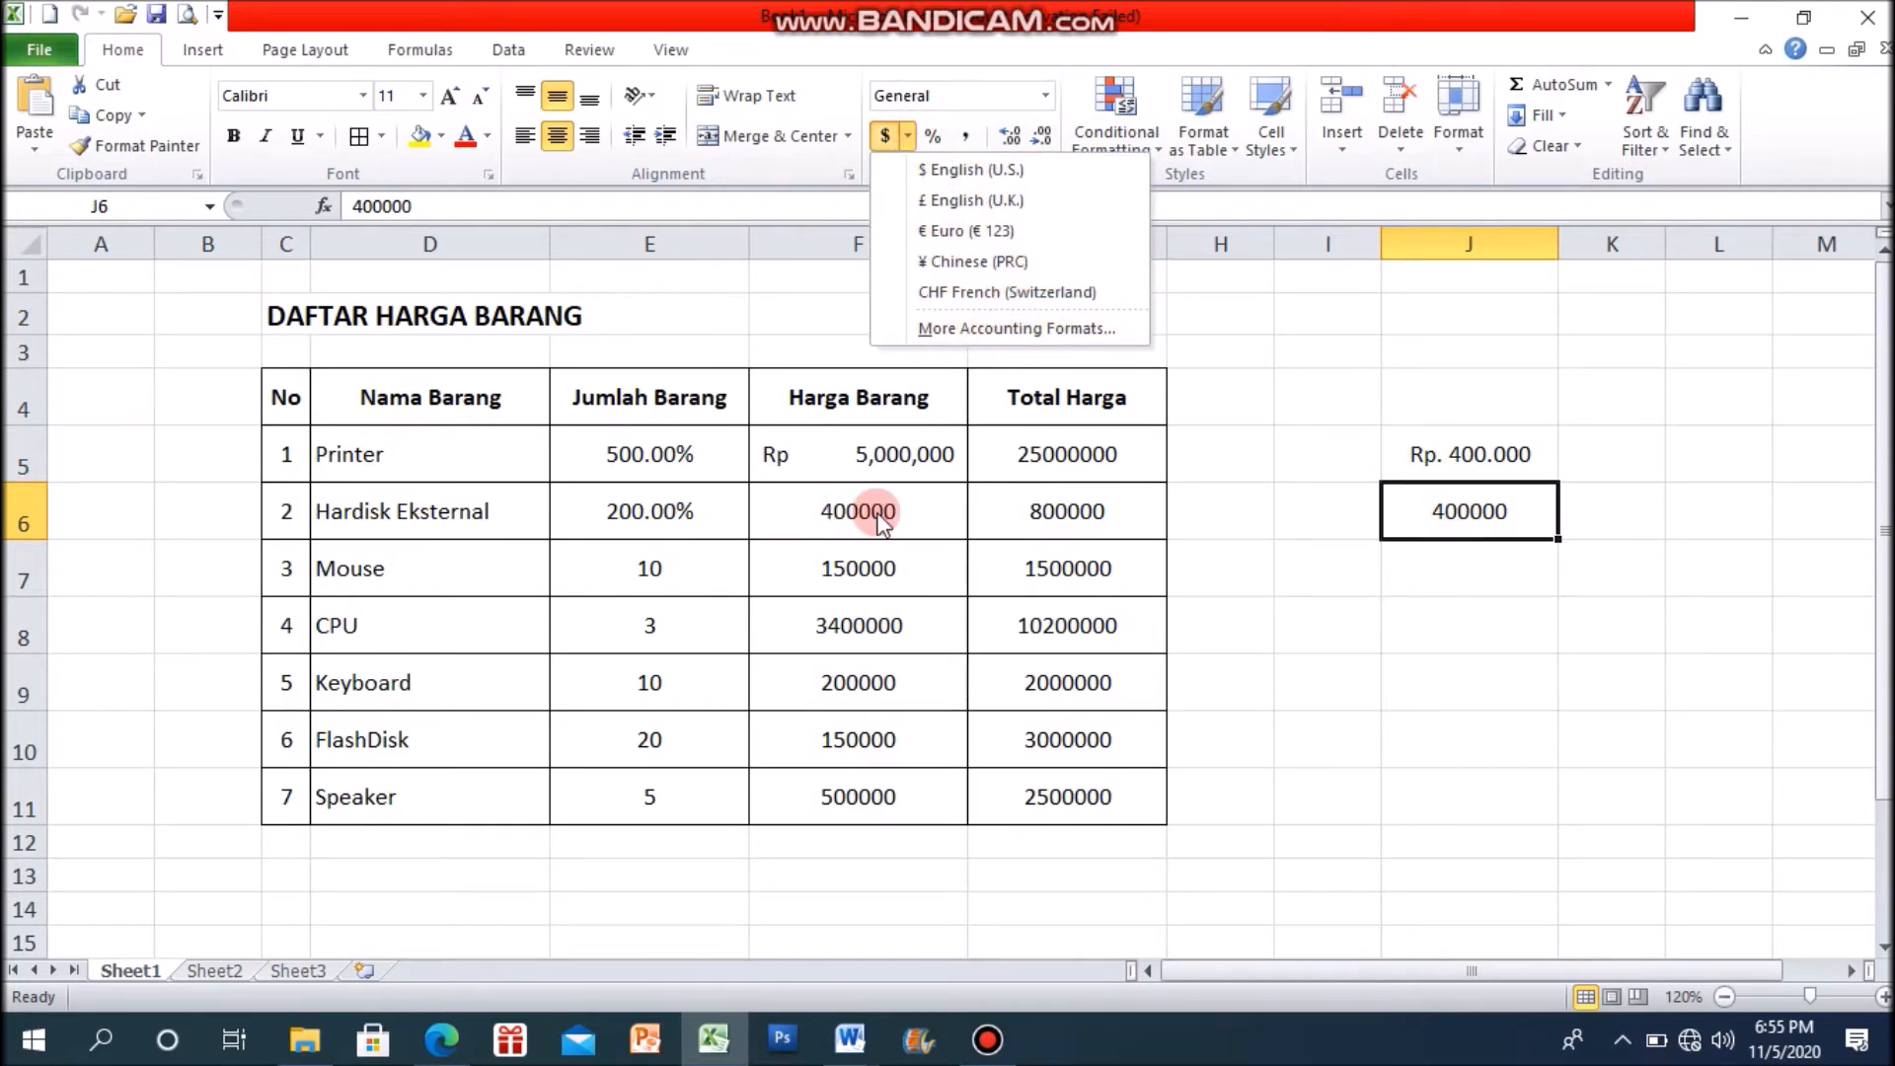
pyautogui.click(1049, 542)
pyautogui.click(899, 533)
pyautogui.click(913, 628)
pyautogui.click(914, 681)
pyautogui.click(1508, 684)
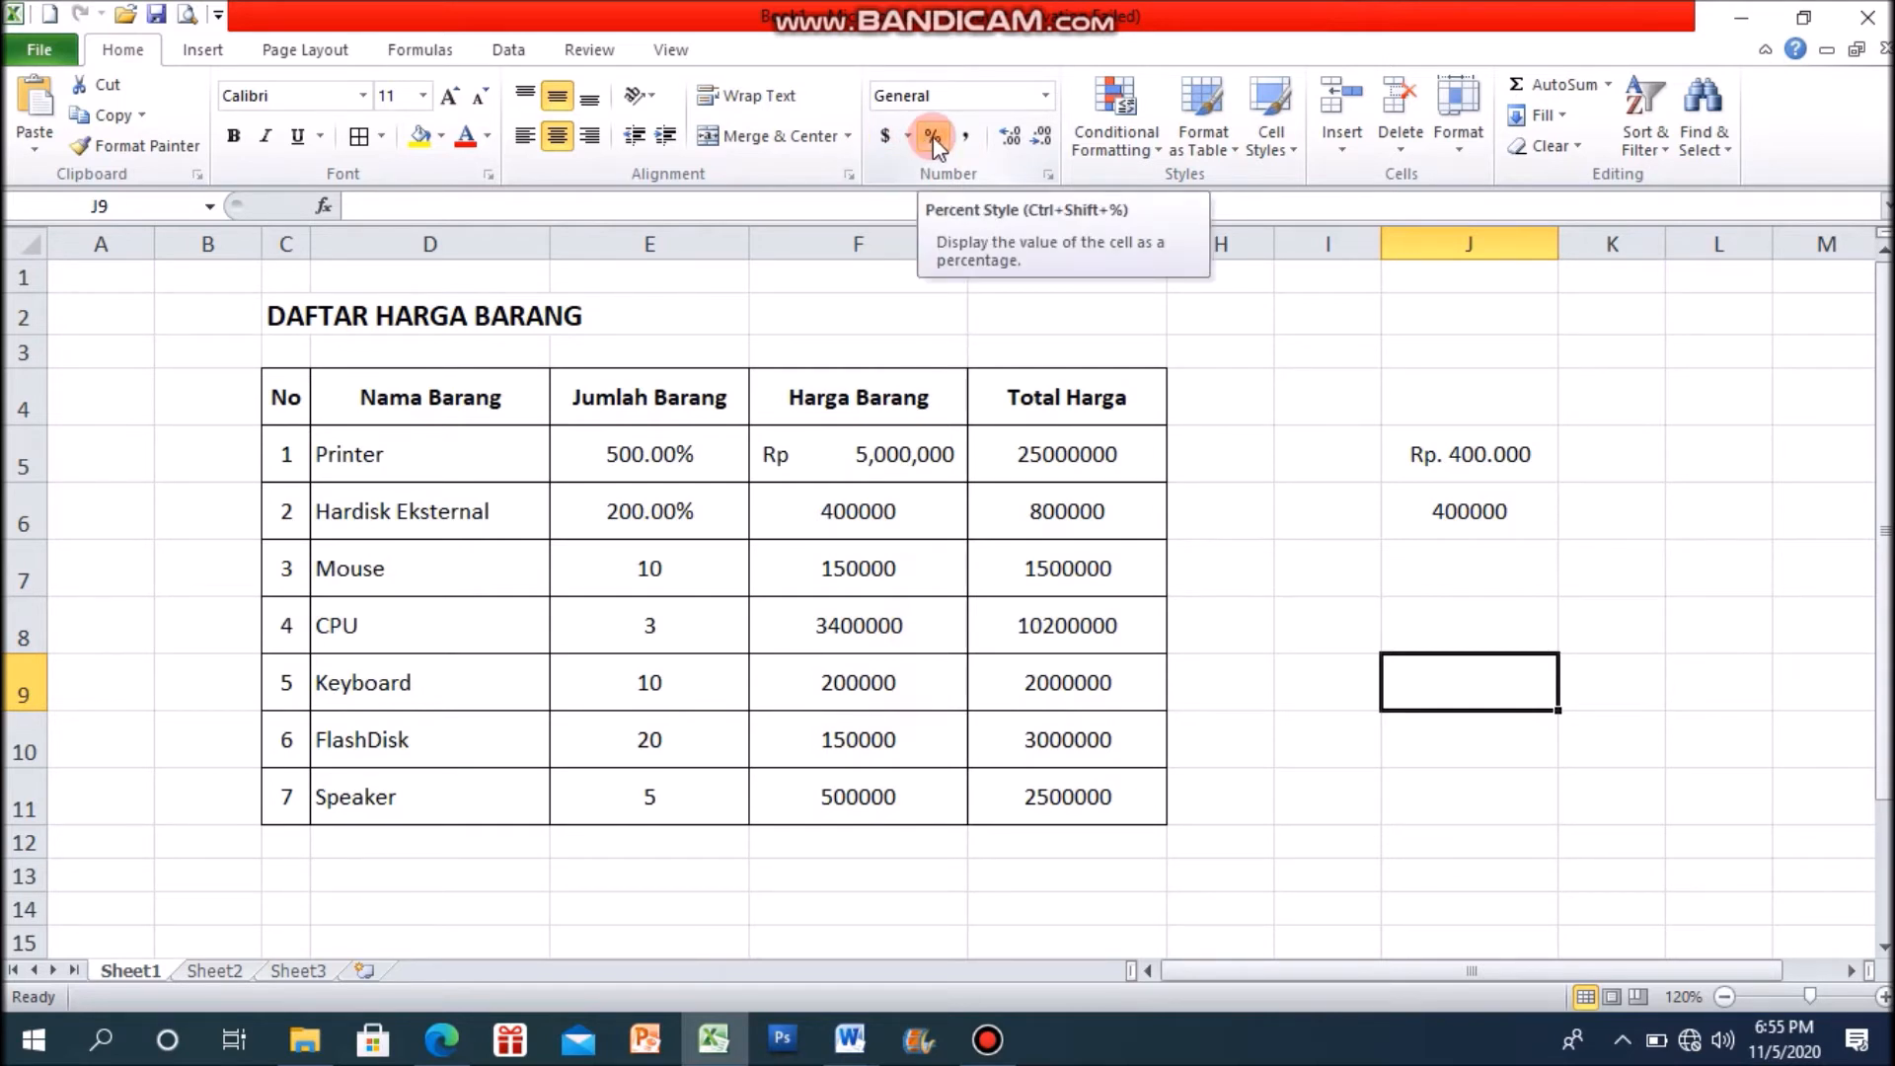
# Step: Apply the Percent Style to the Mouse's Jumlah Barang value in E7
pyautogui.click(661, 574)
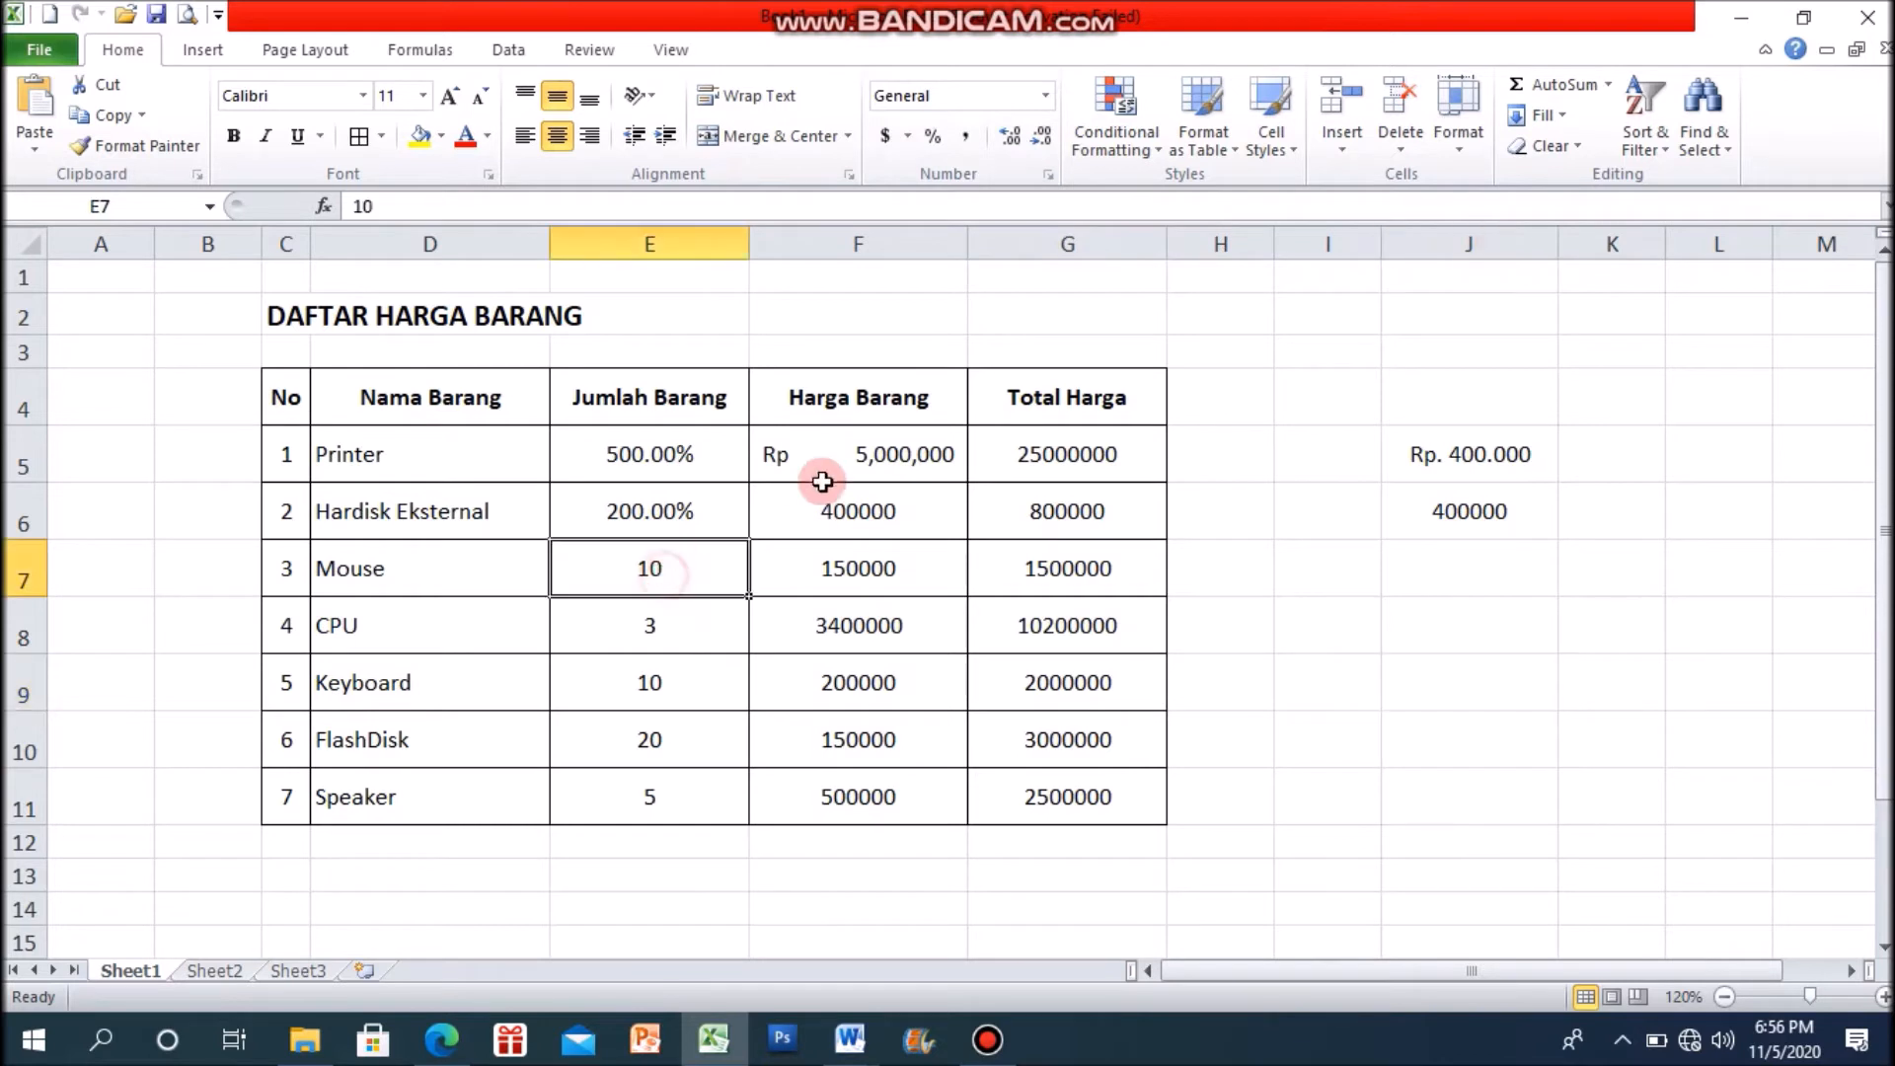
pyautogui.click(935, 137)
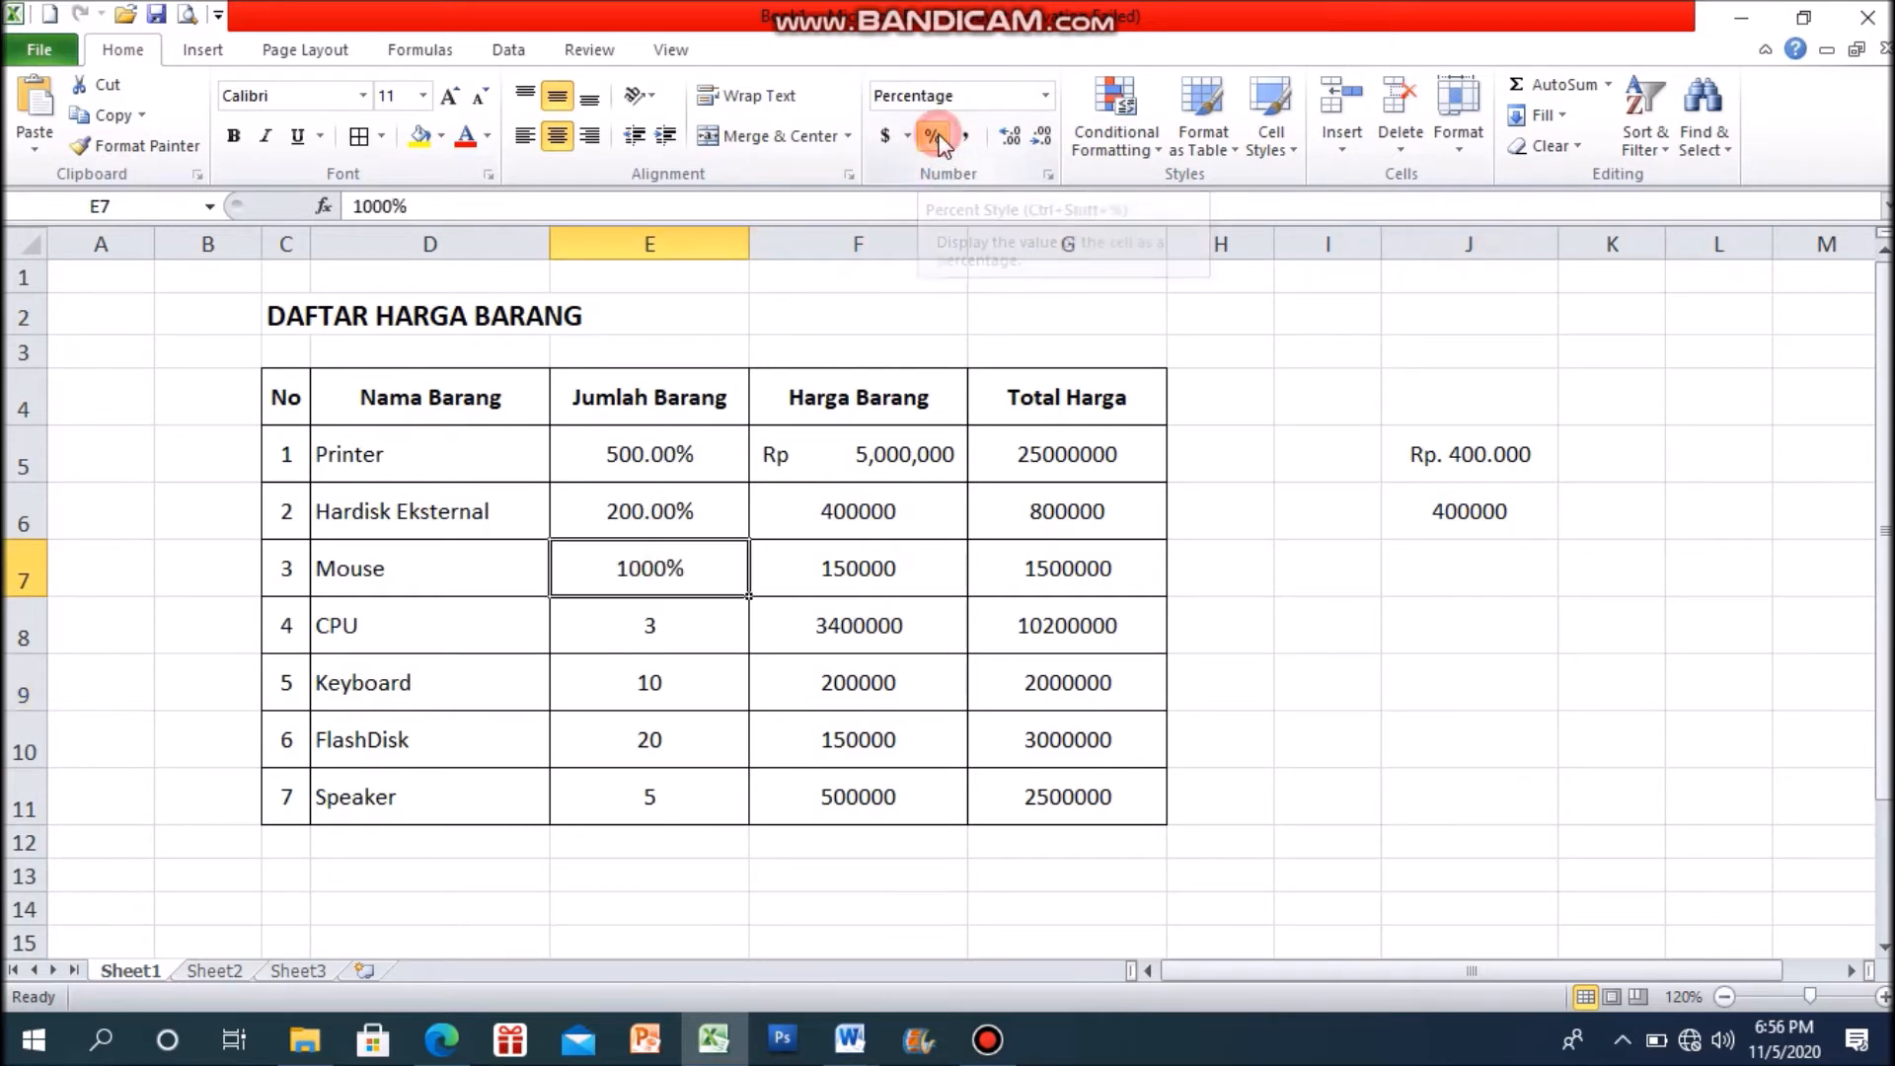
# Step: Apply the Percent Style to the CPU and Keyboard Jumlah Barang values in E8 and E9
pyautogui.click(696, 637)
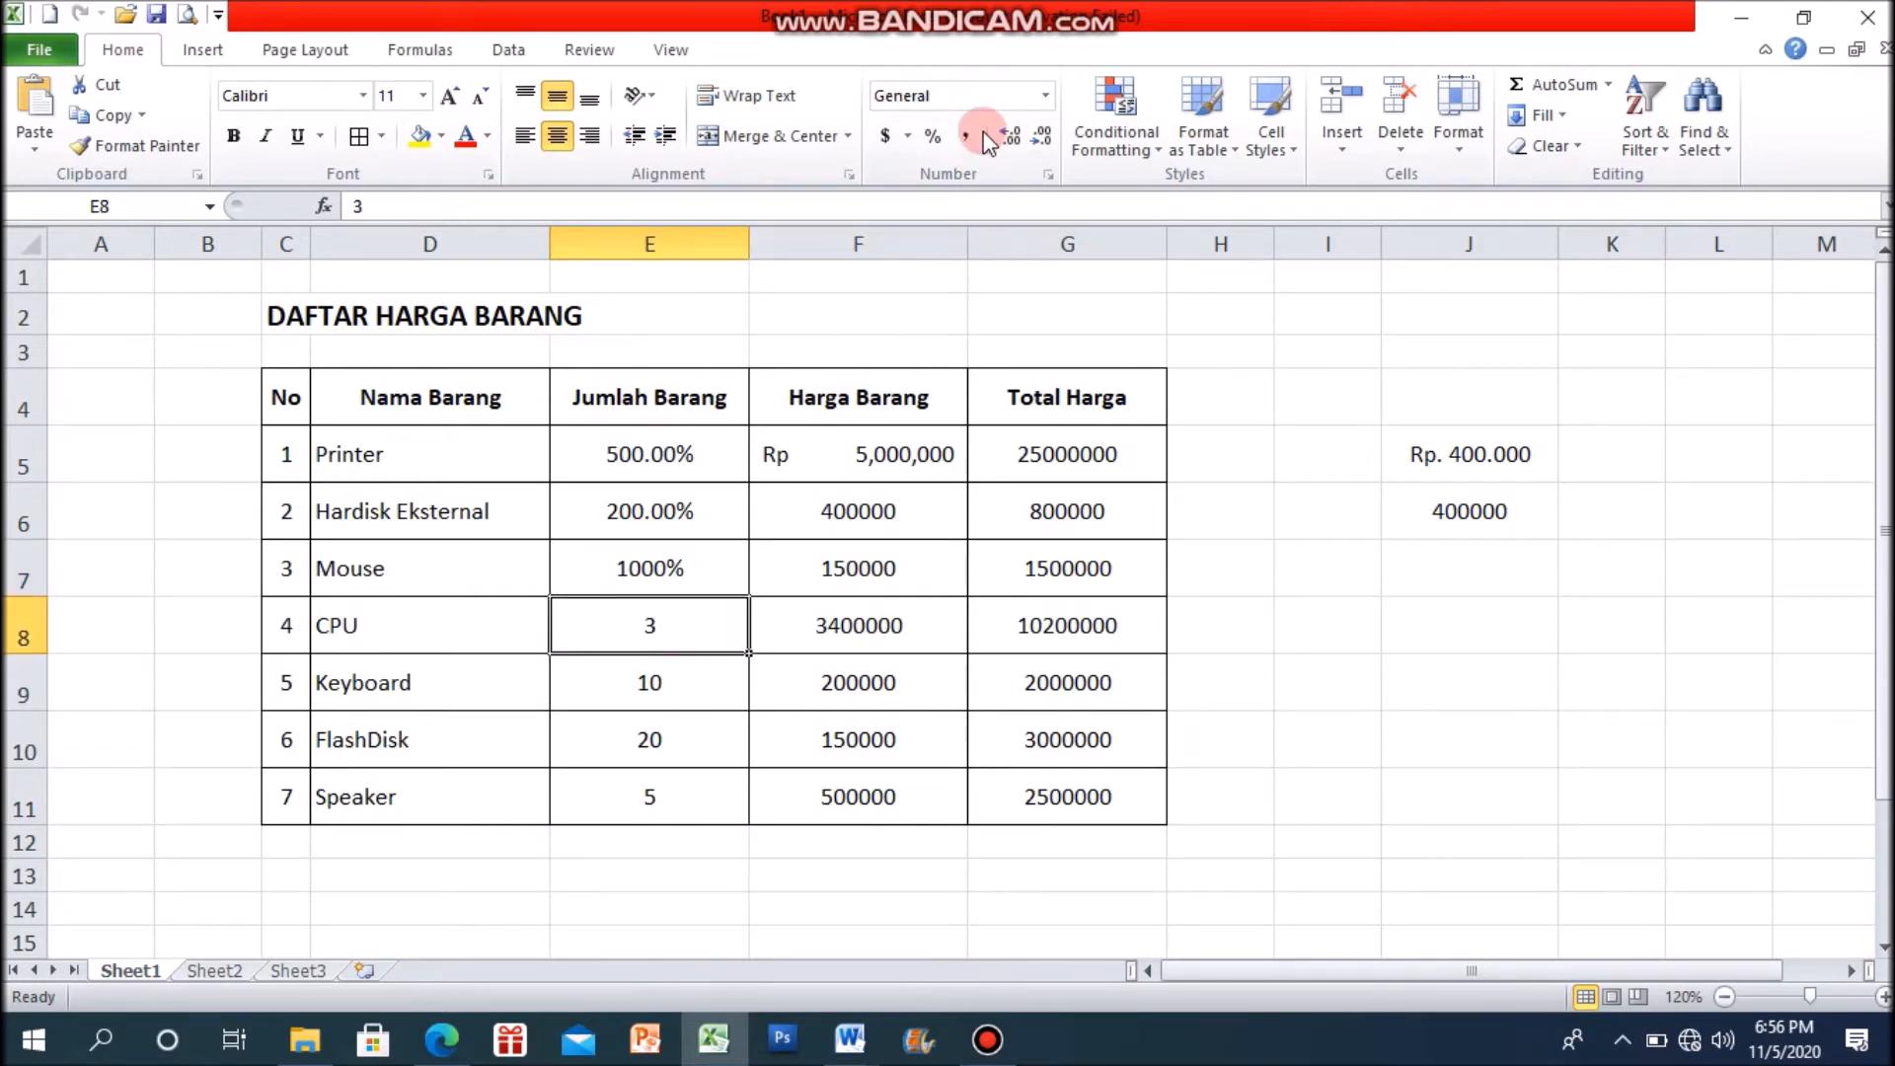
pyautogui.click(934, 138)
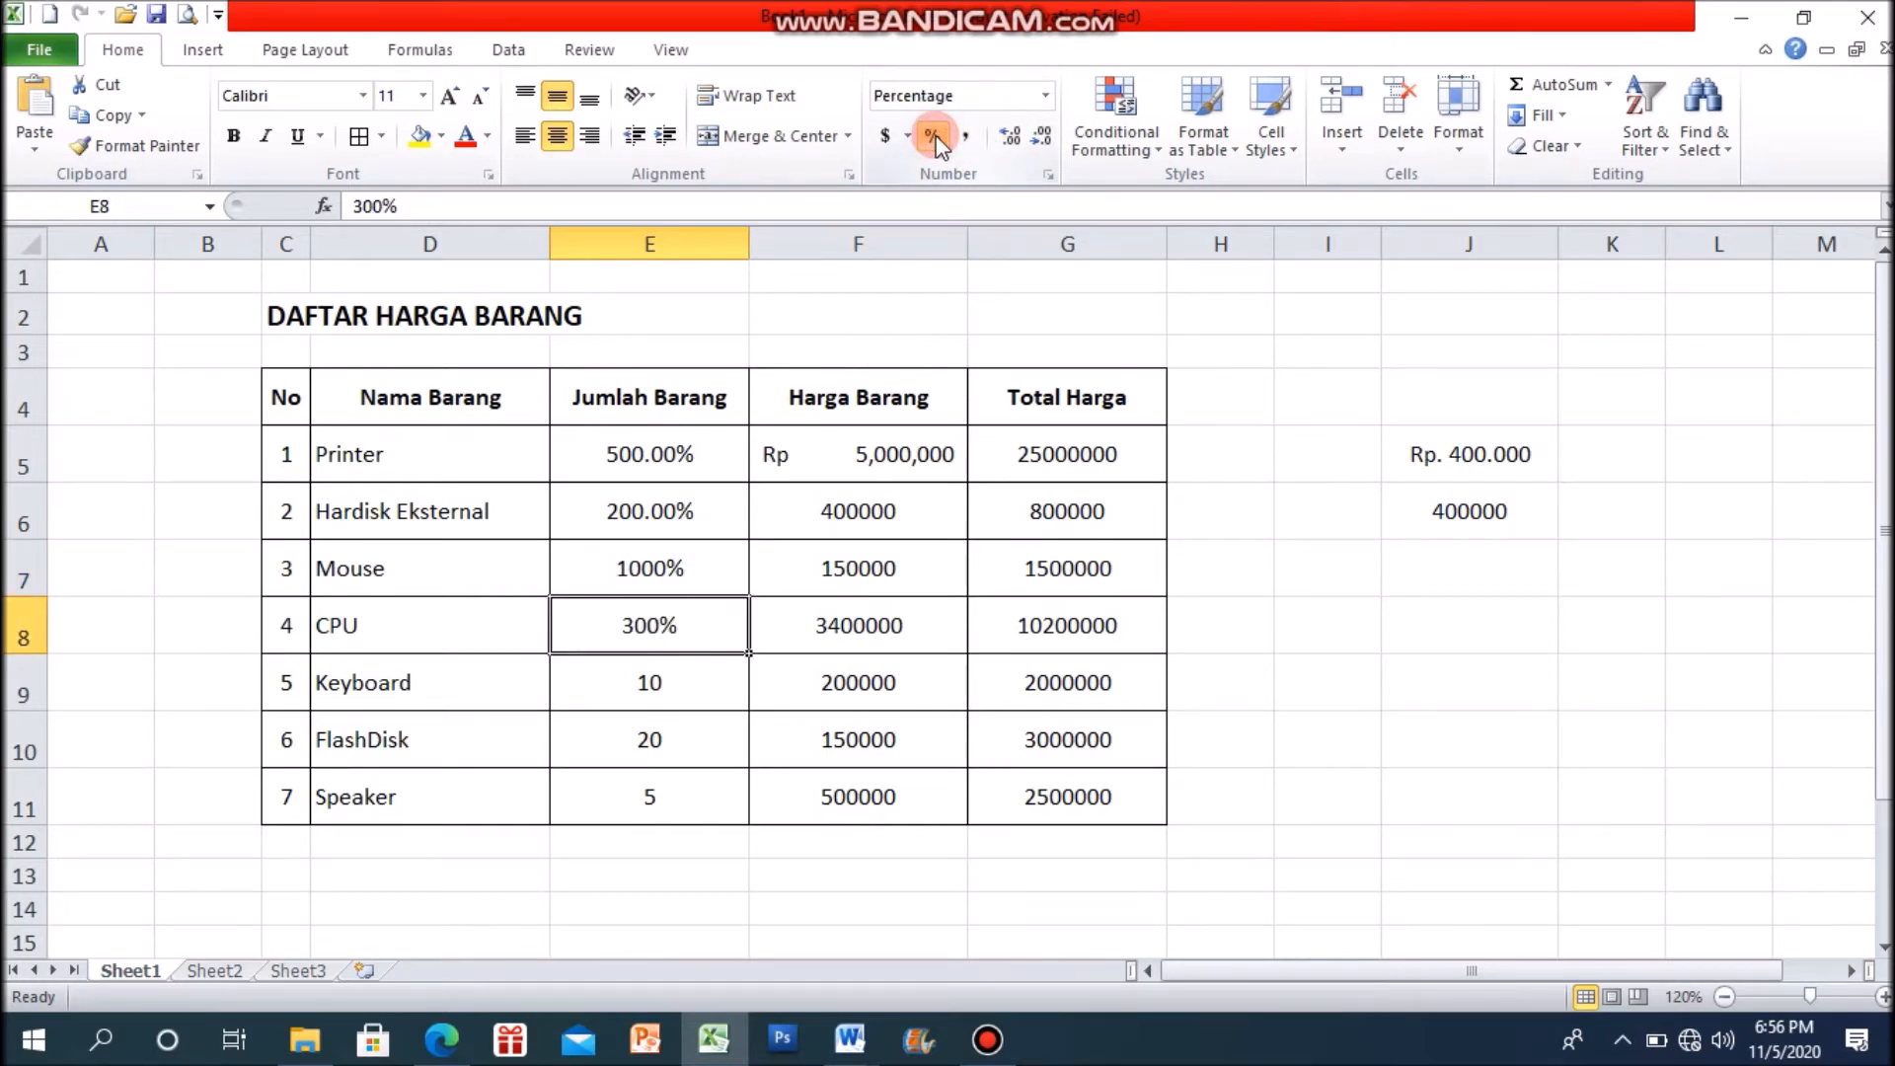
pyautogui.click(676, 691)
pyautogui.click(935, 141)
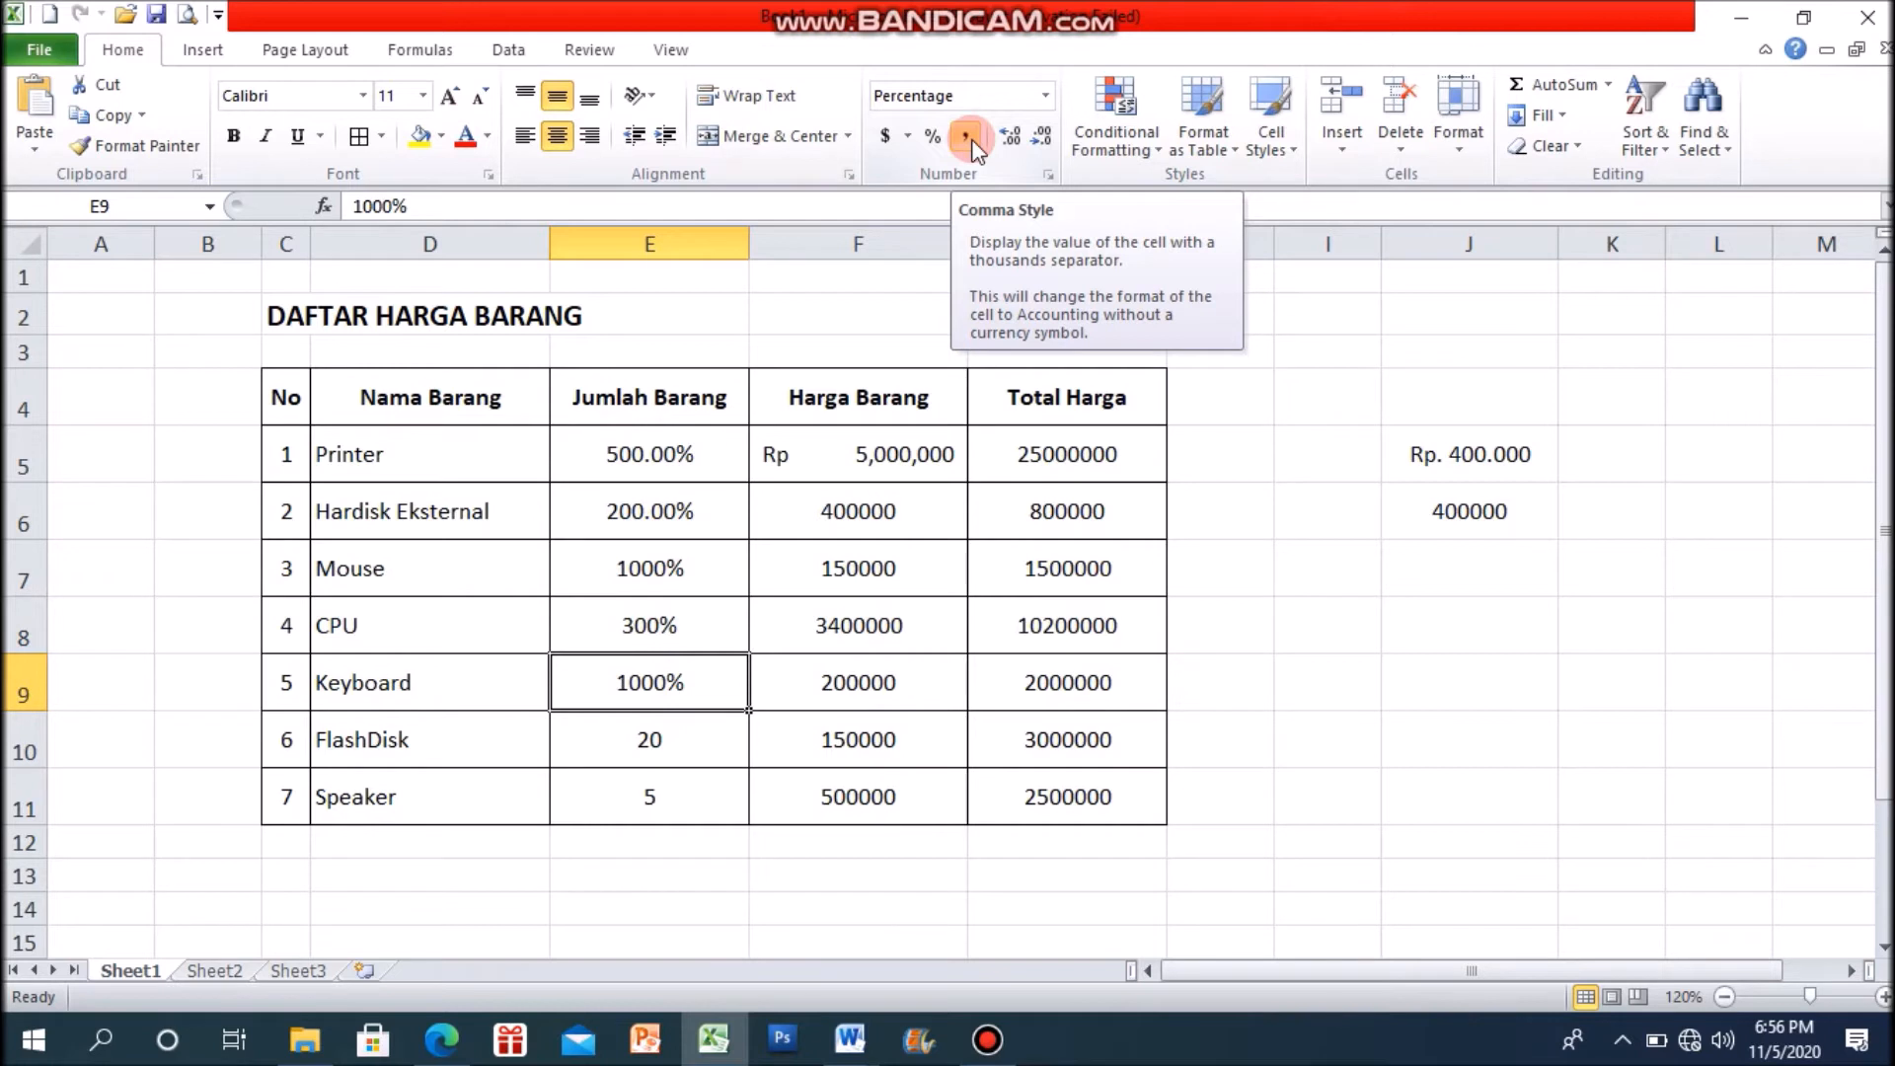
pyautogui.click(1384, 682)
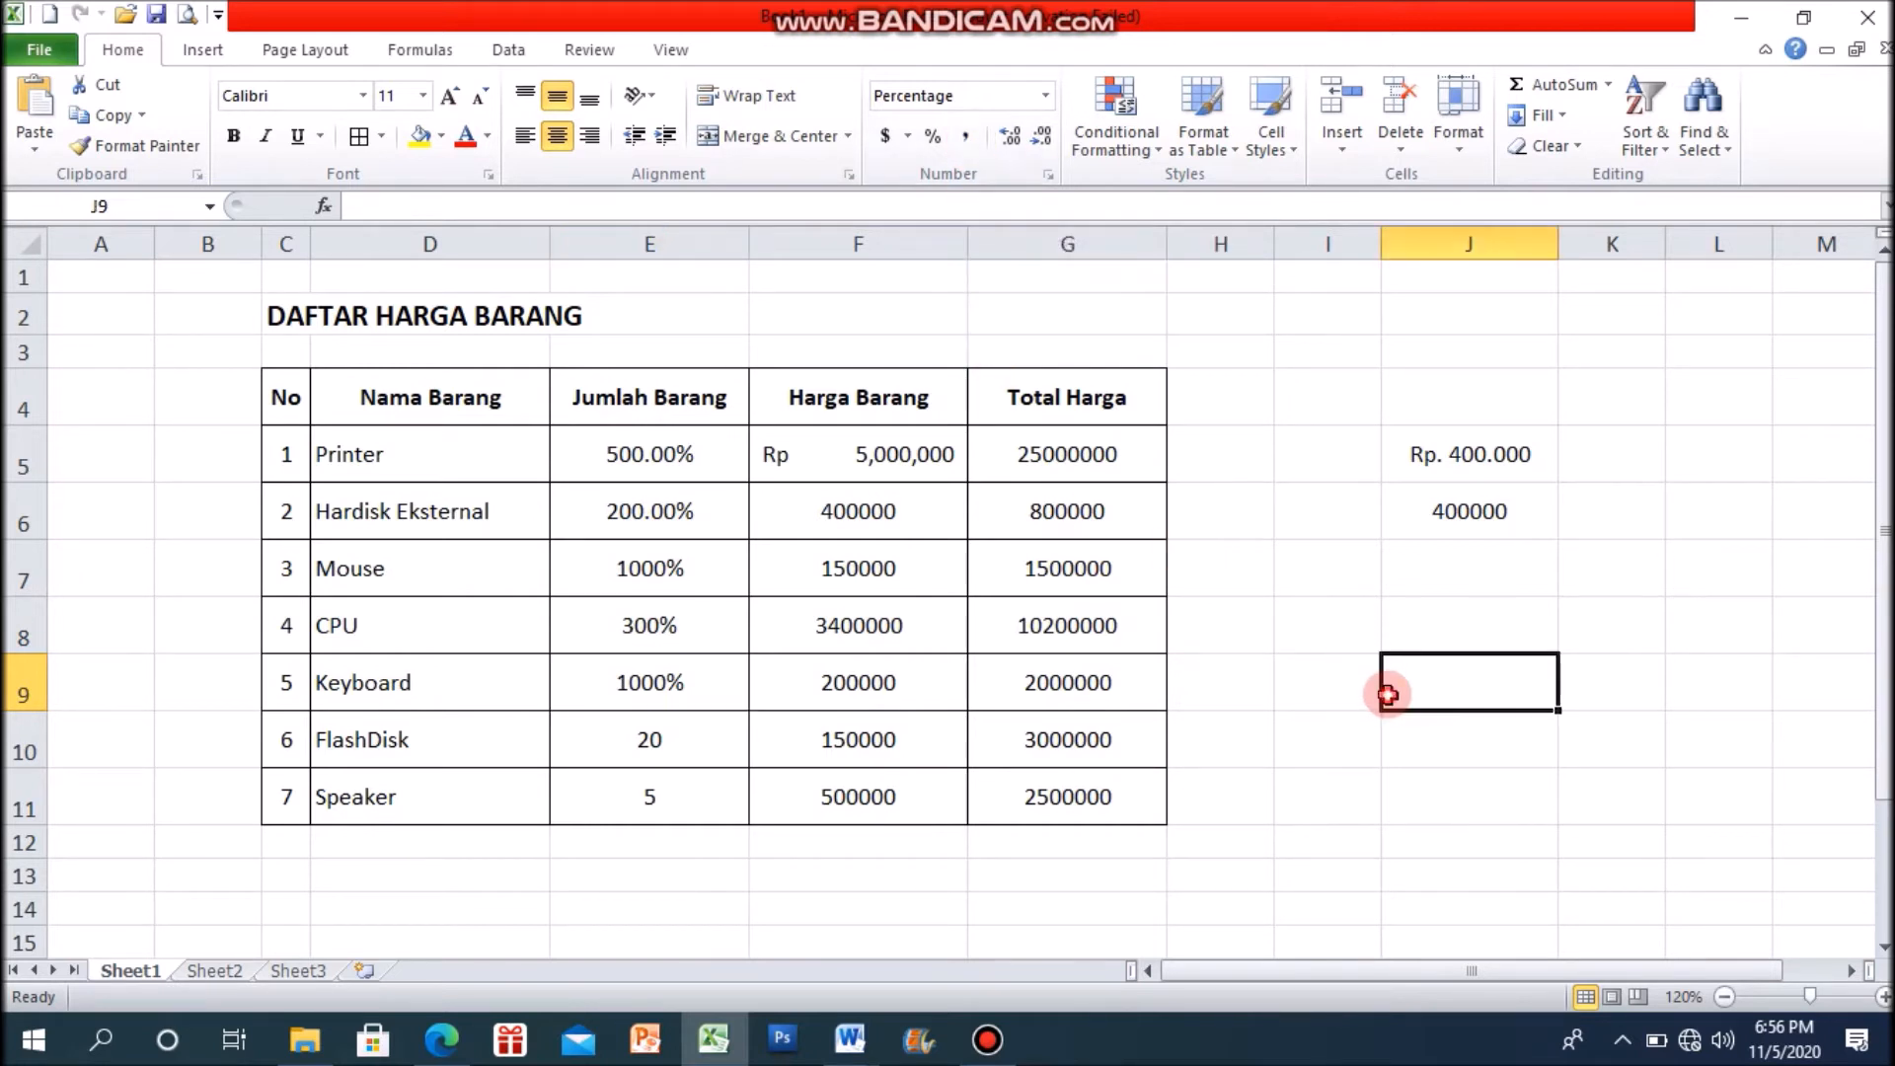
# Step: Apply the Comma Style to the Hardisk Eksternal and Mouse prices in F6 and F7
pyautogui.click(903, 525)
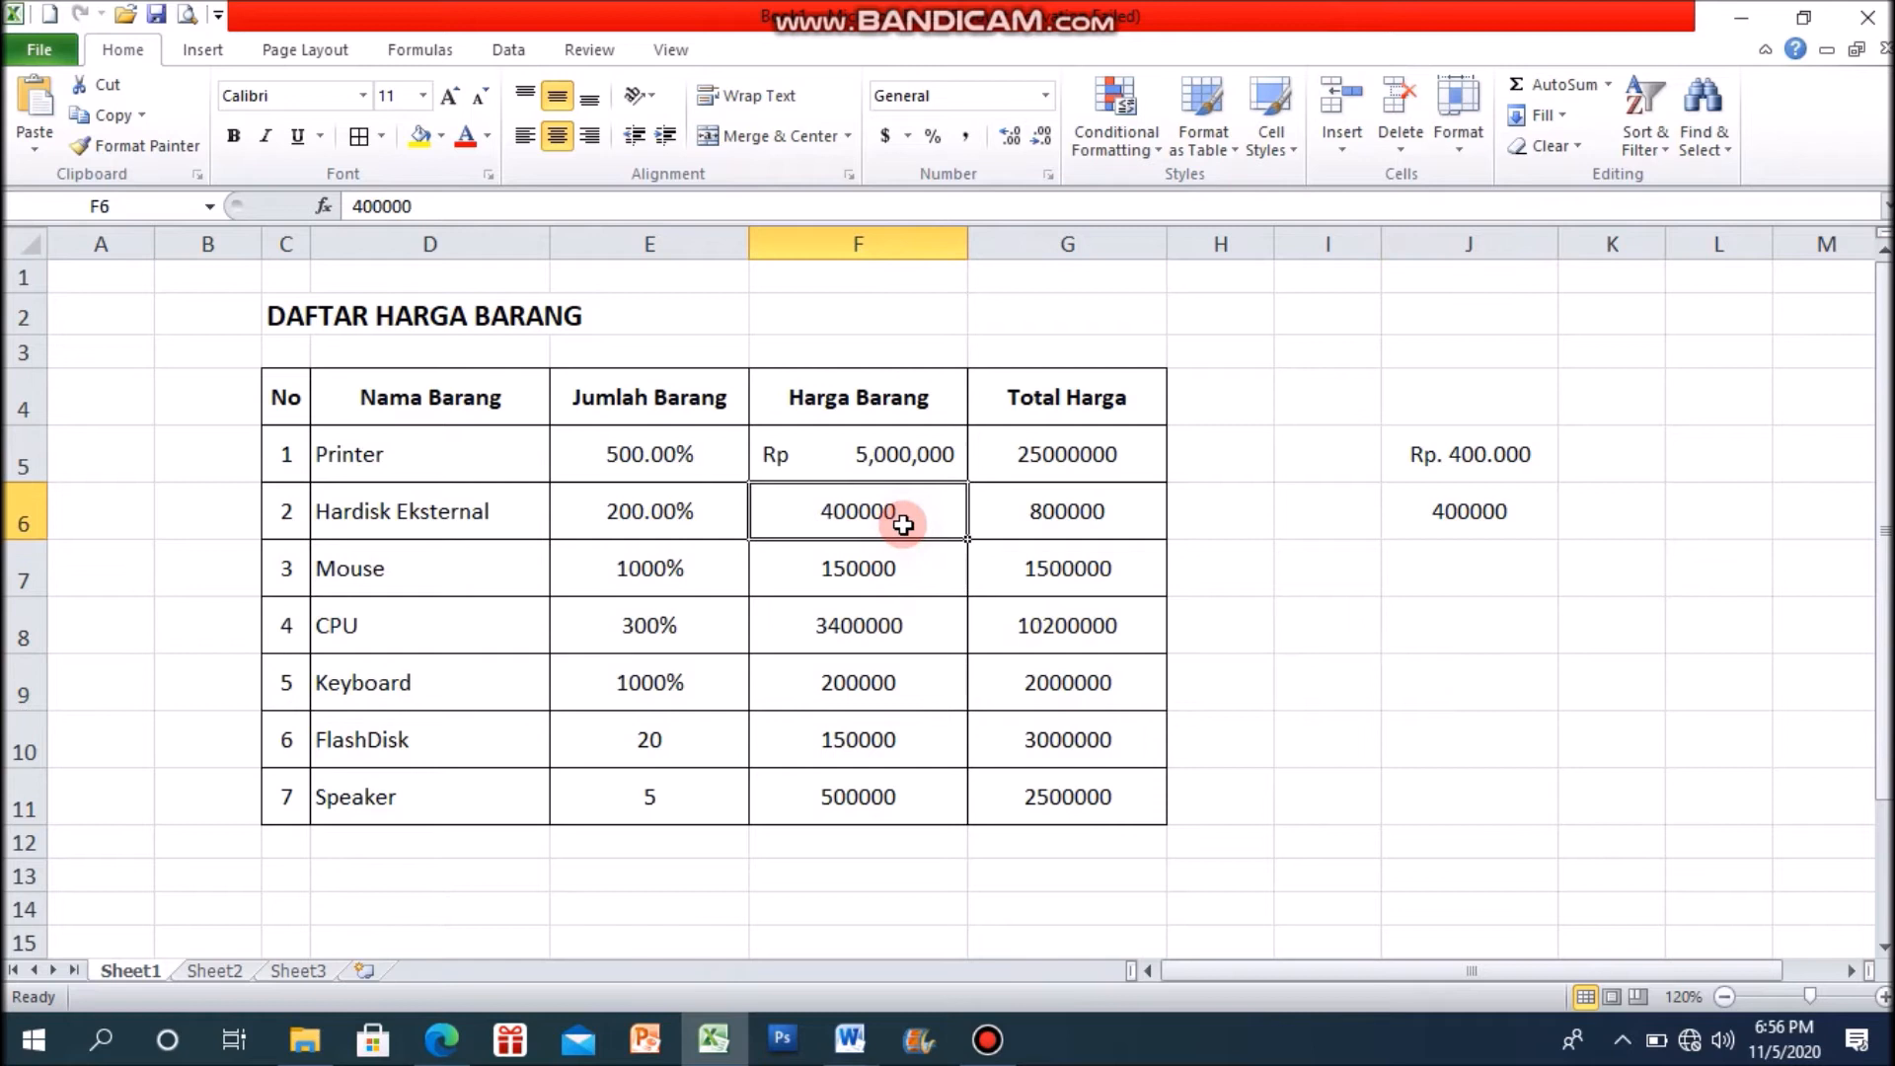
pyautogui.click(965, 138)
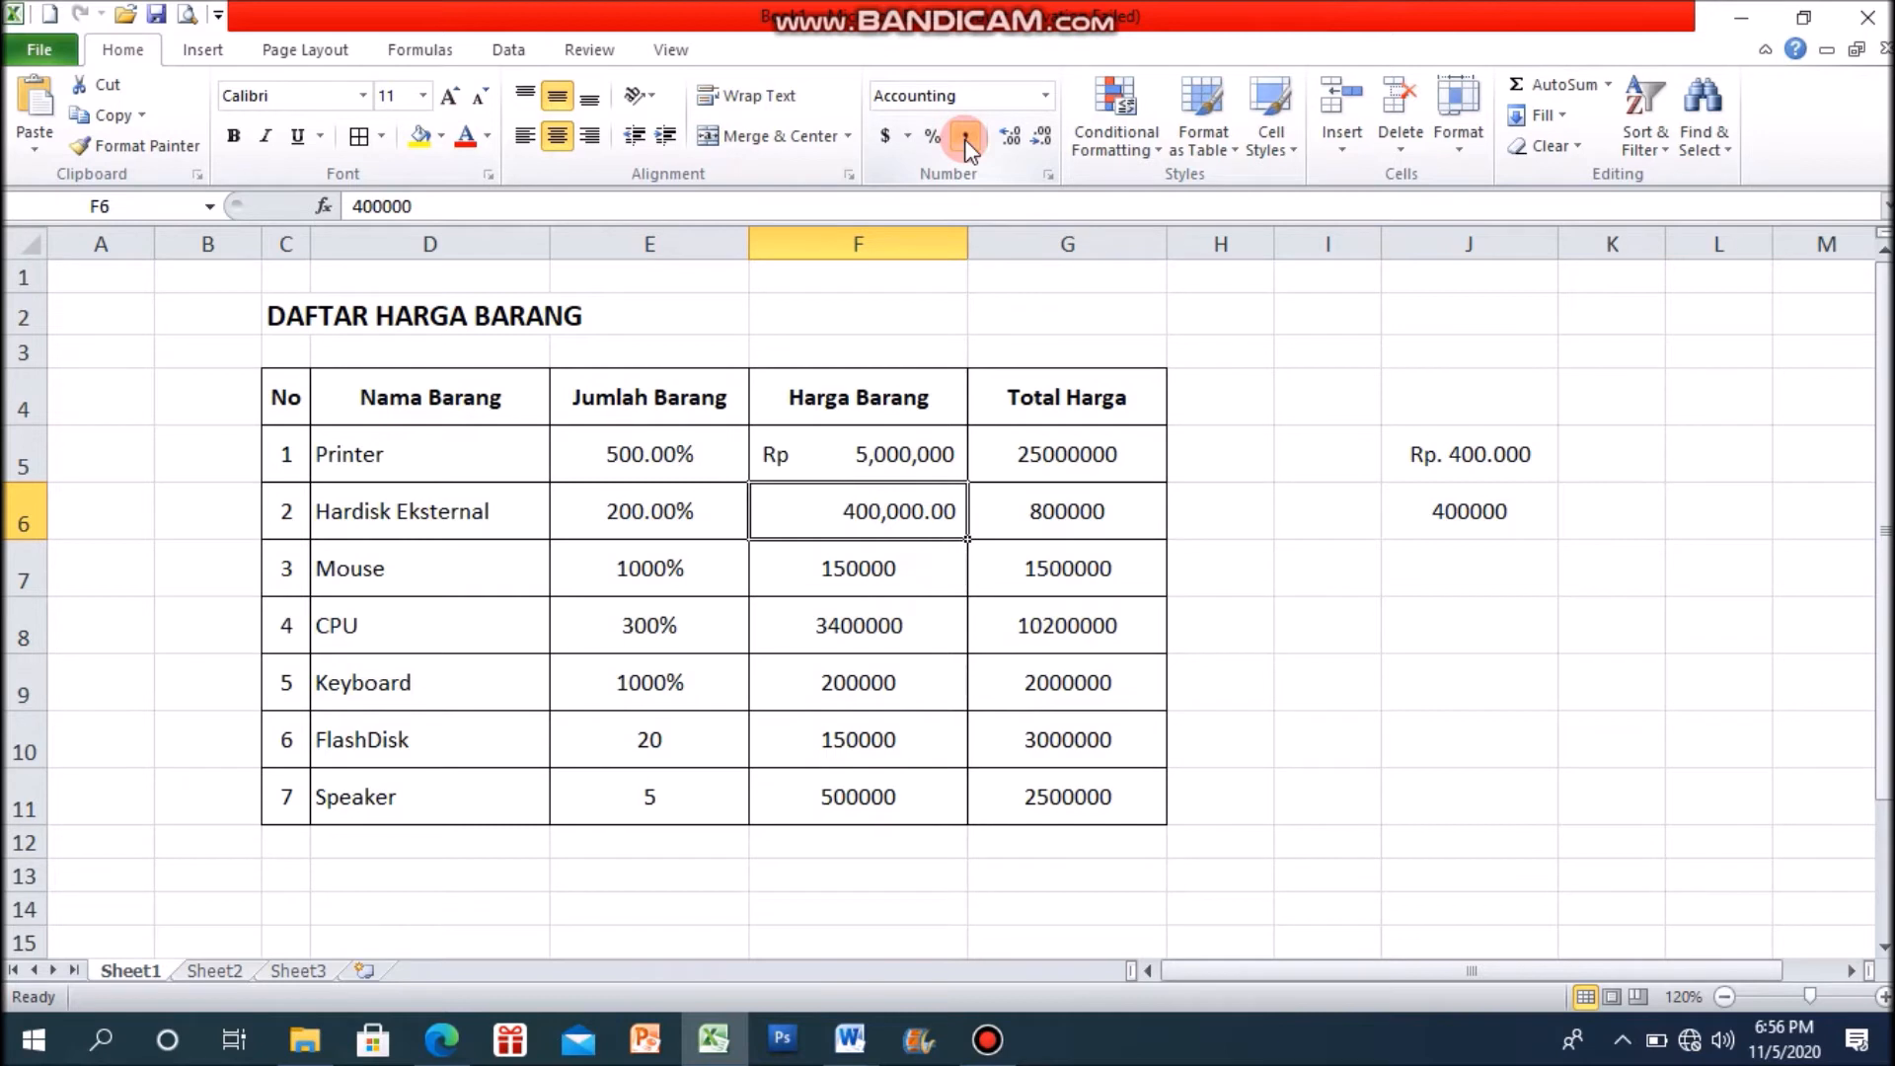
pyautogui.click(895, 584)
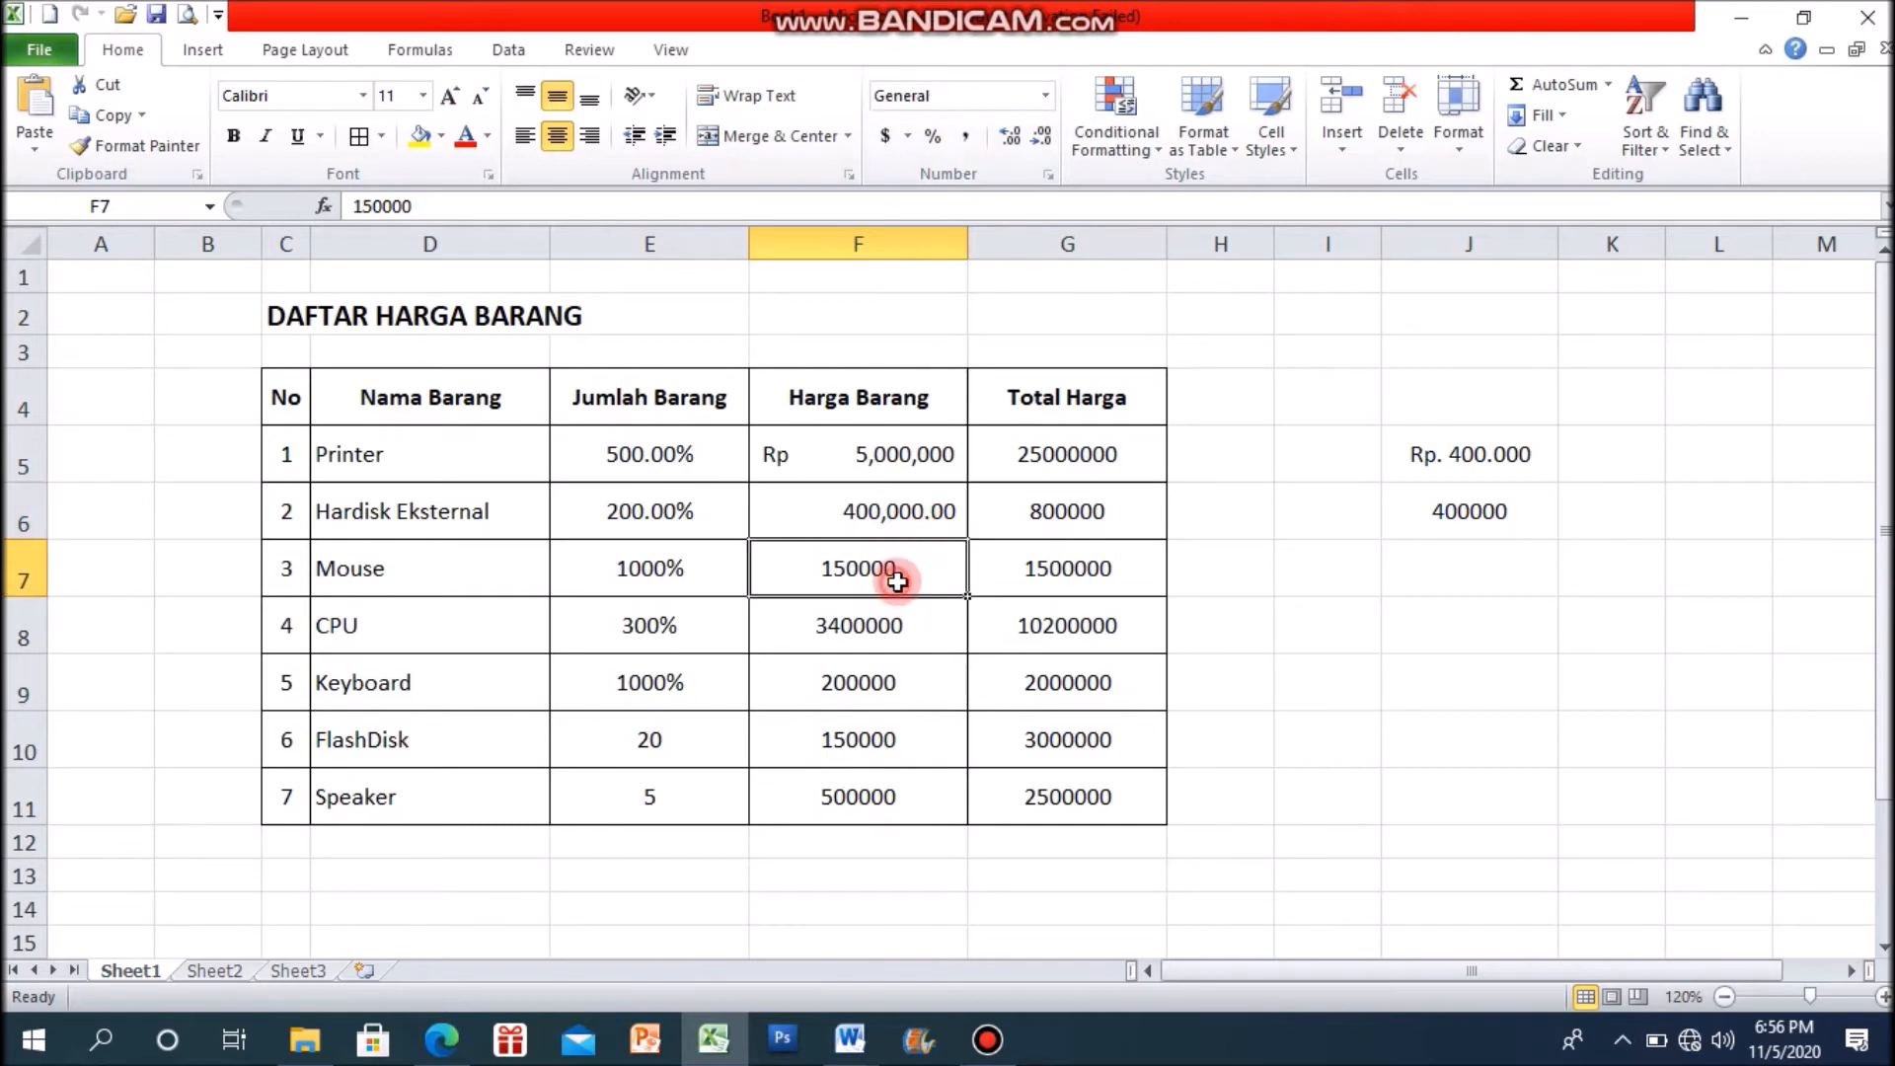
pyautogui.click(969, 143)
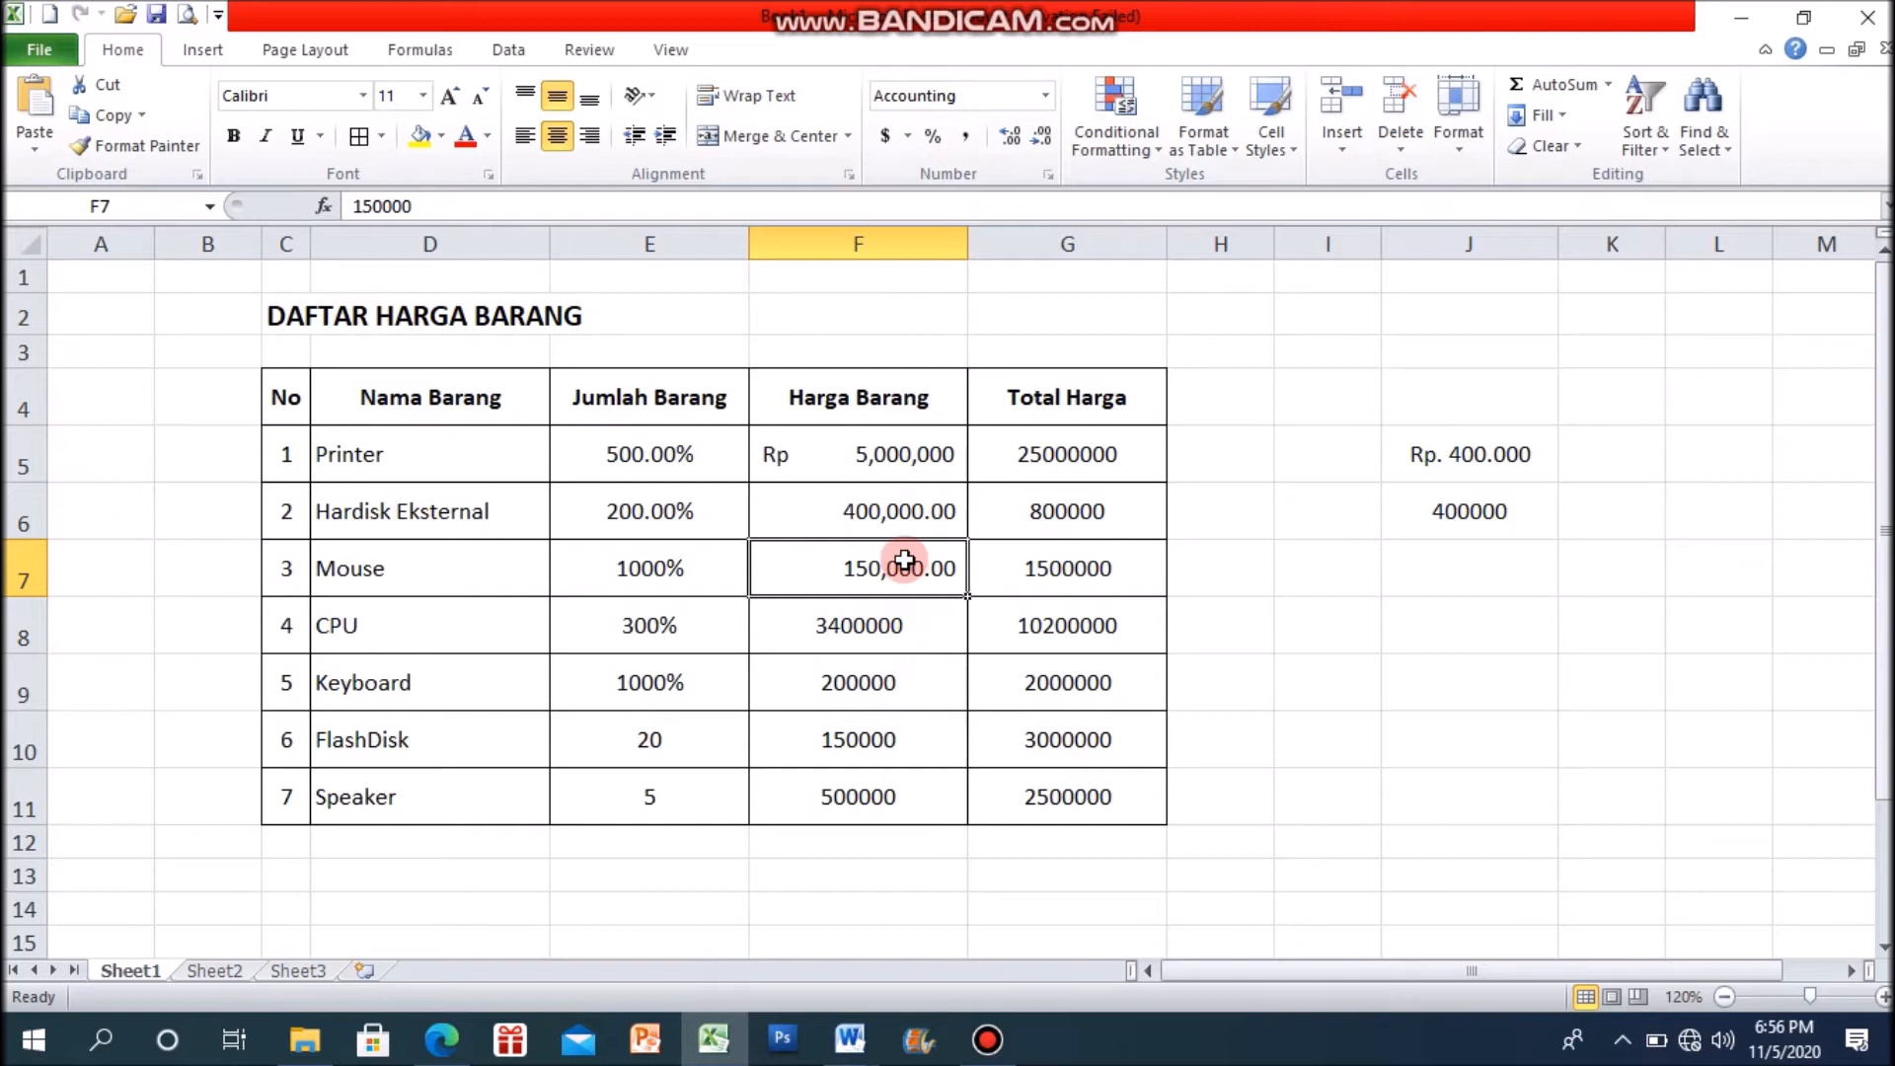
# Step: Compare the comma-formatted Harga Barang prices in F6 and F7 with their stored values
pyautogui.click(901, 515)
pyautogui.click(898, 581)
pyautogui.click(895, 520)
pyautogui.click(898, 581)
pyautogui.click(902, 513)
pyautogui.click(900, 565)
pyautogui.click(907, 519)
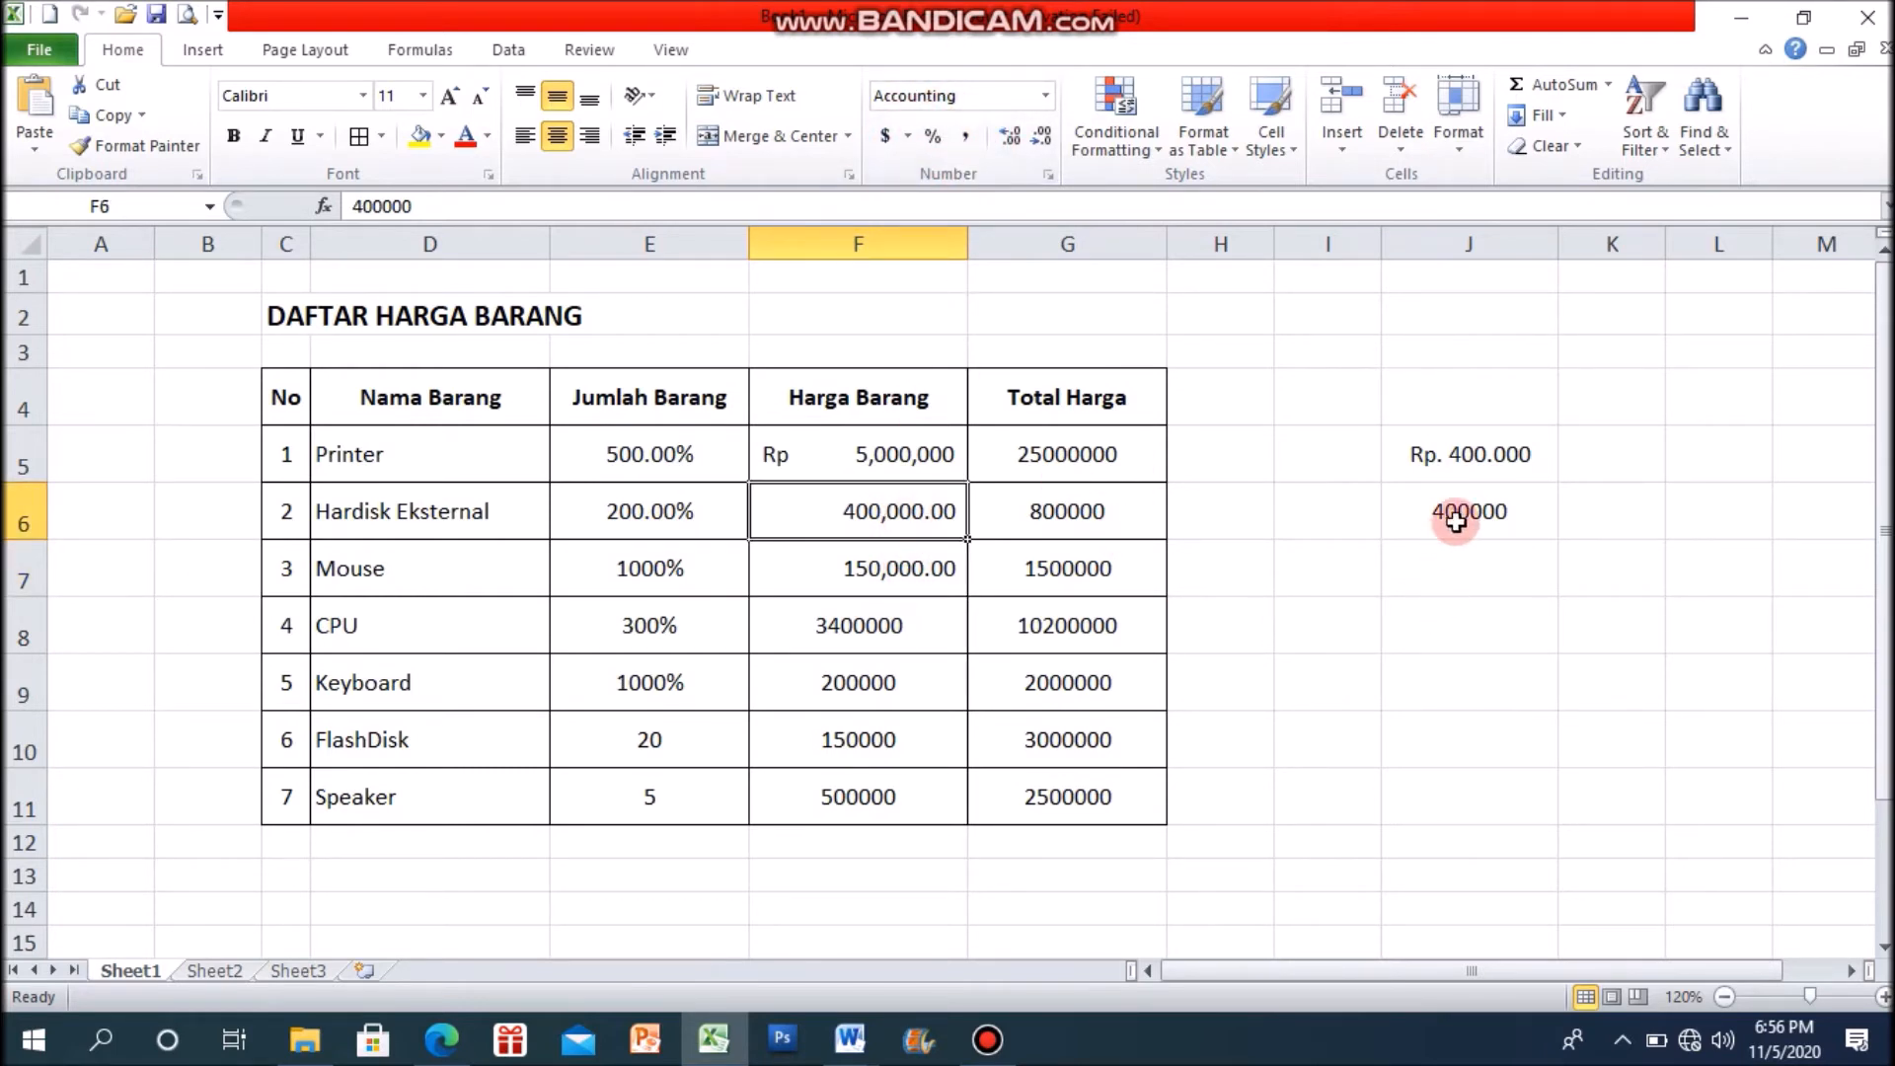
# Step: Enter 150,000 with a manually written thousands separator in J7, then check how the value is stored
pyautogui.click(1459, 573)
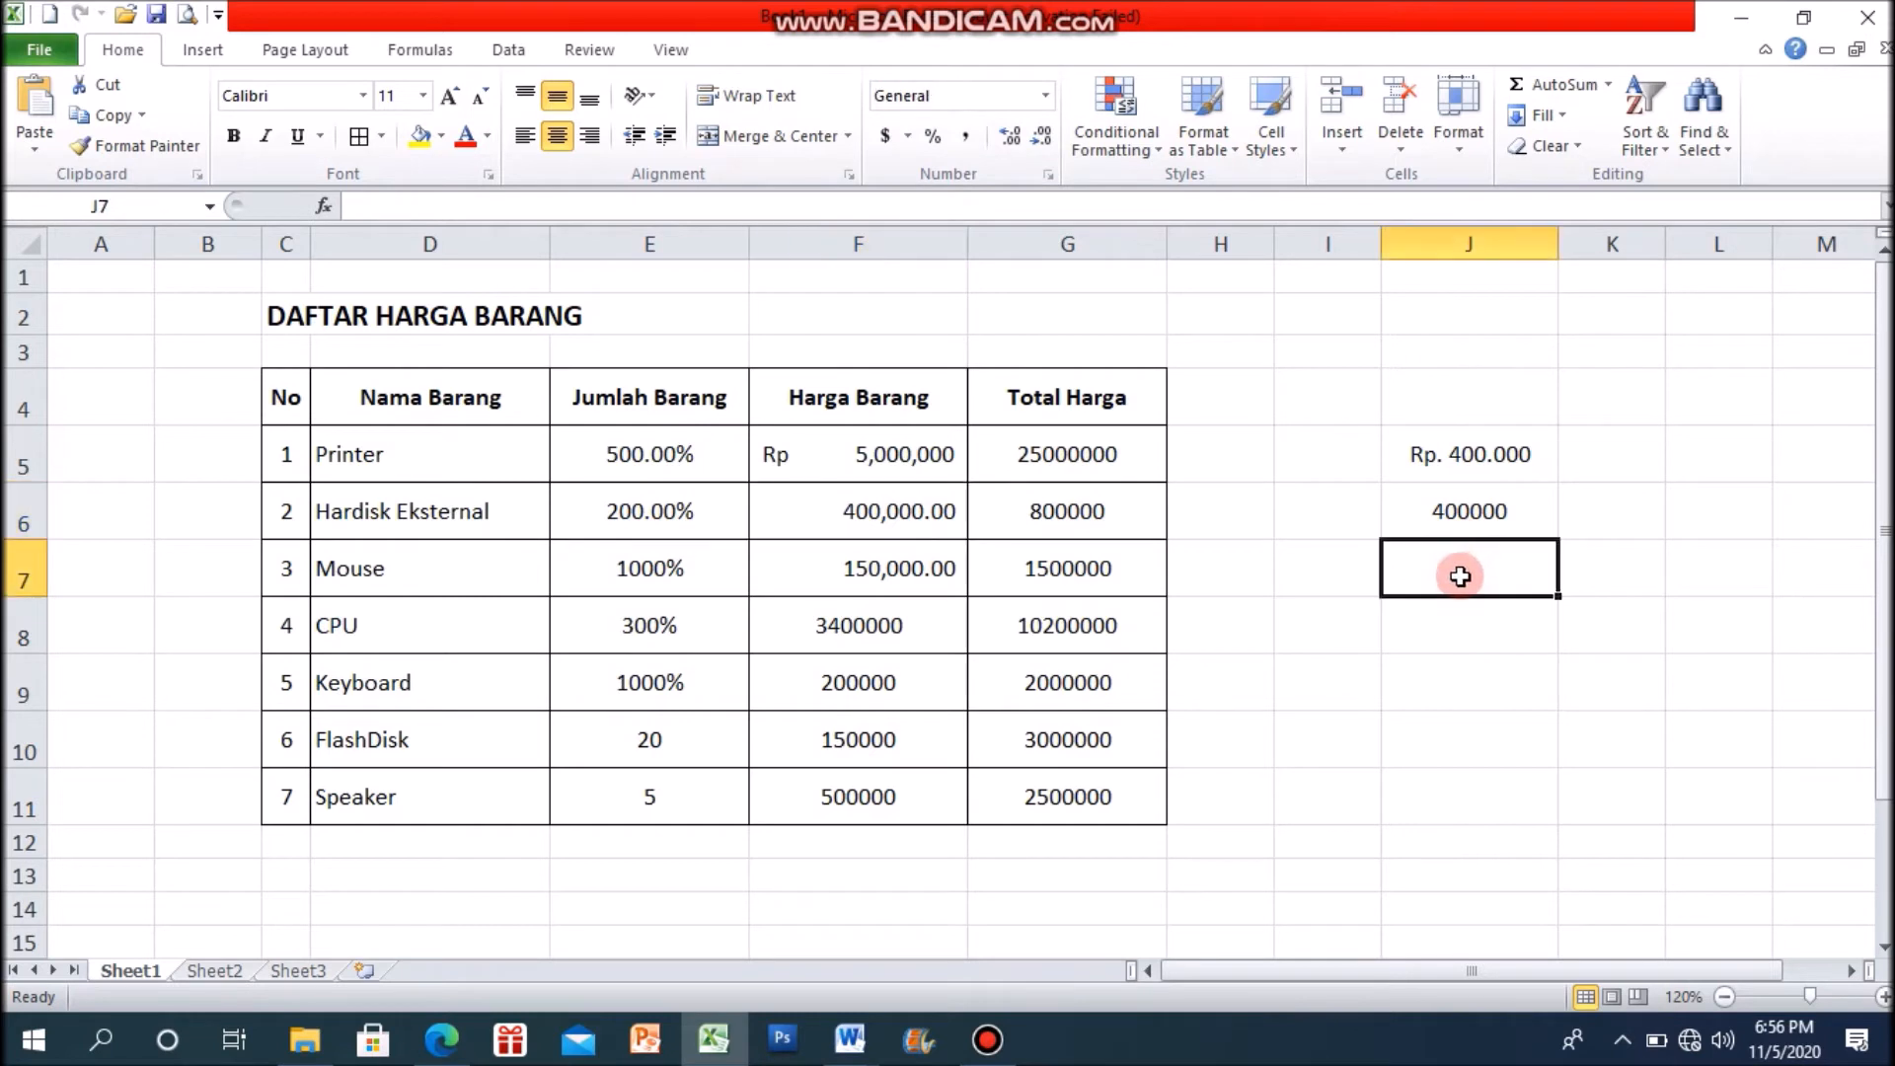
pyautogui.click(909, 581)
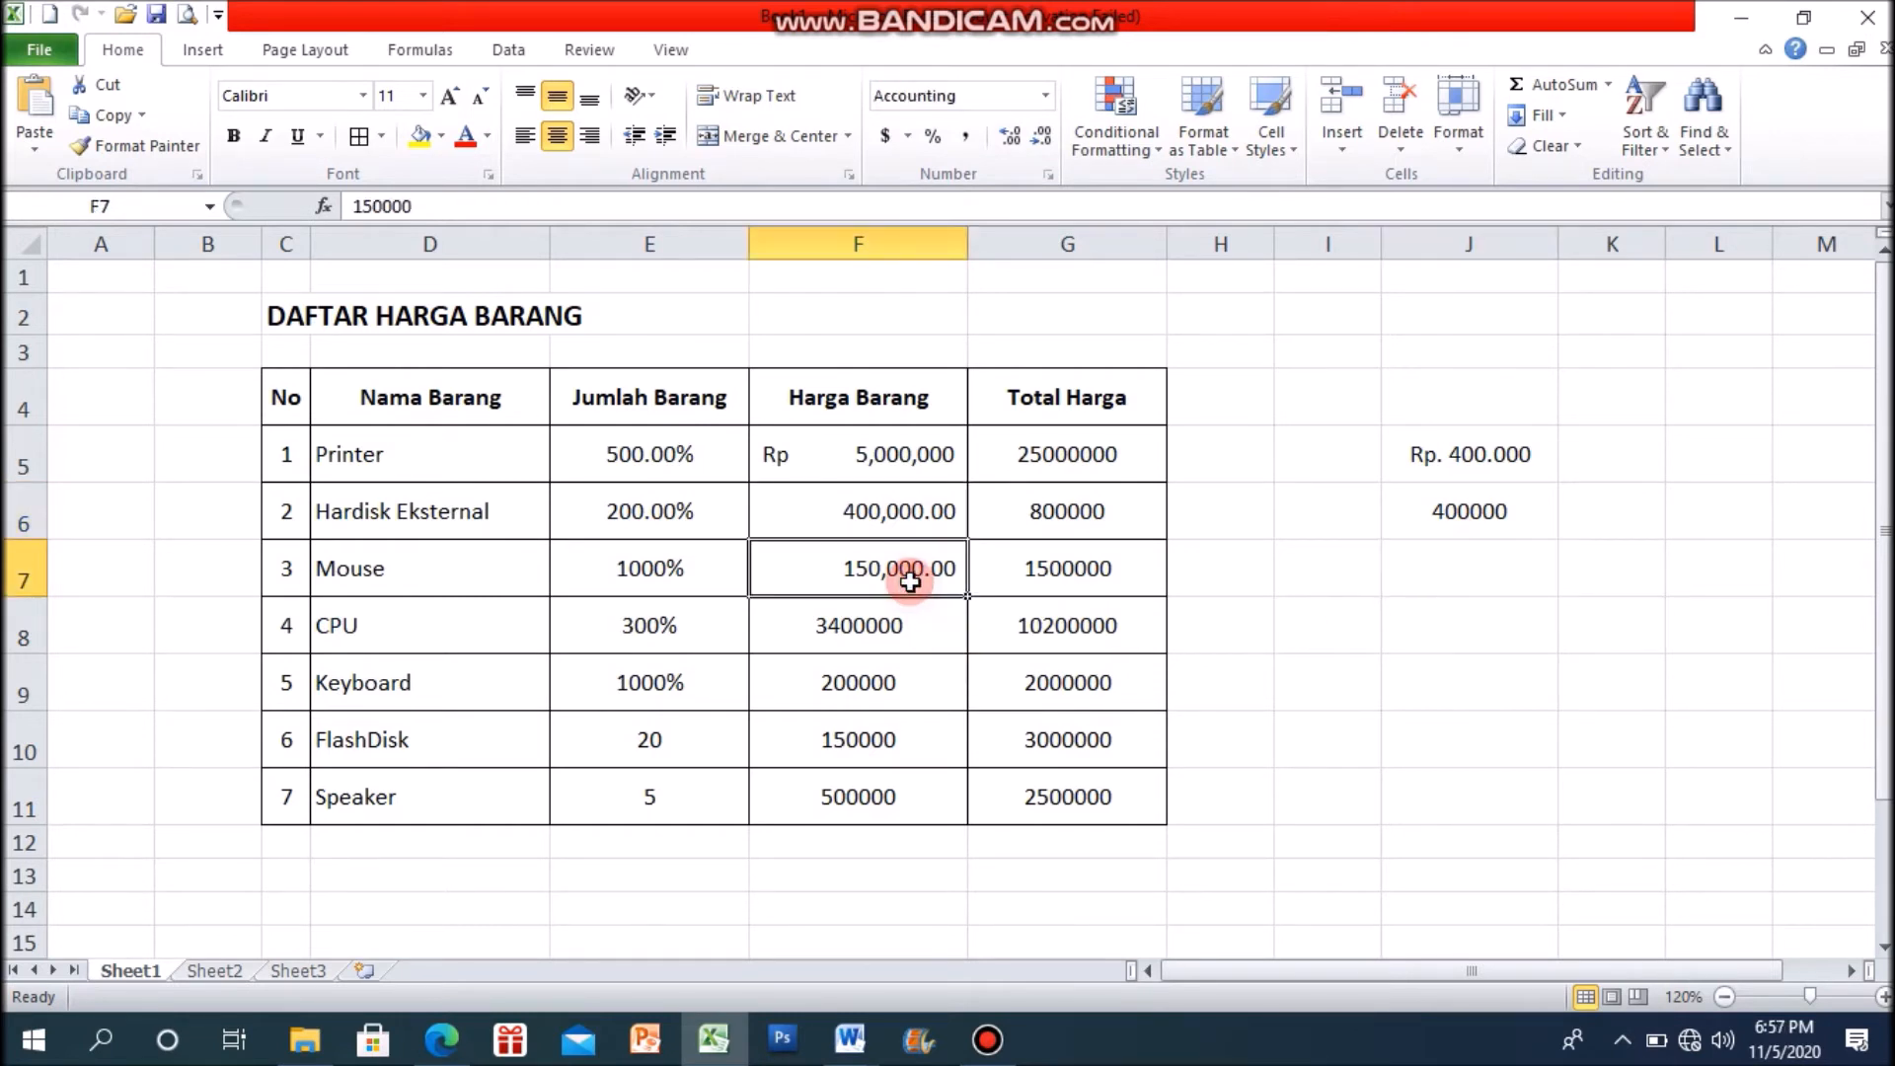
pyautogui.click(1441, 584)
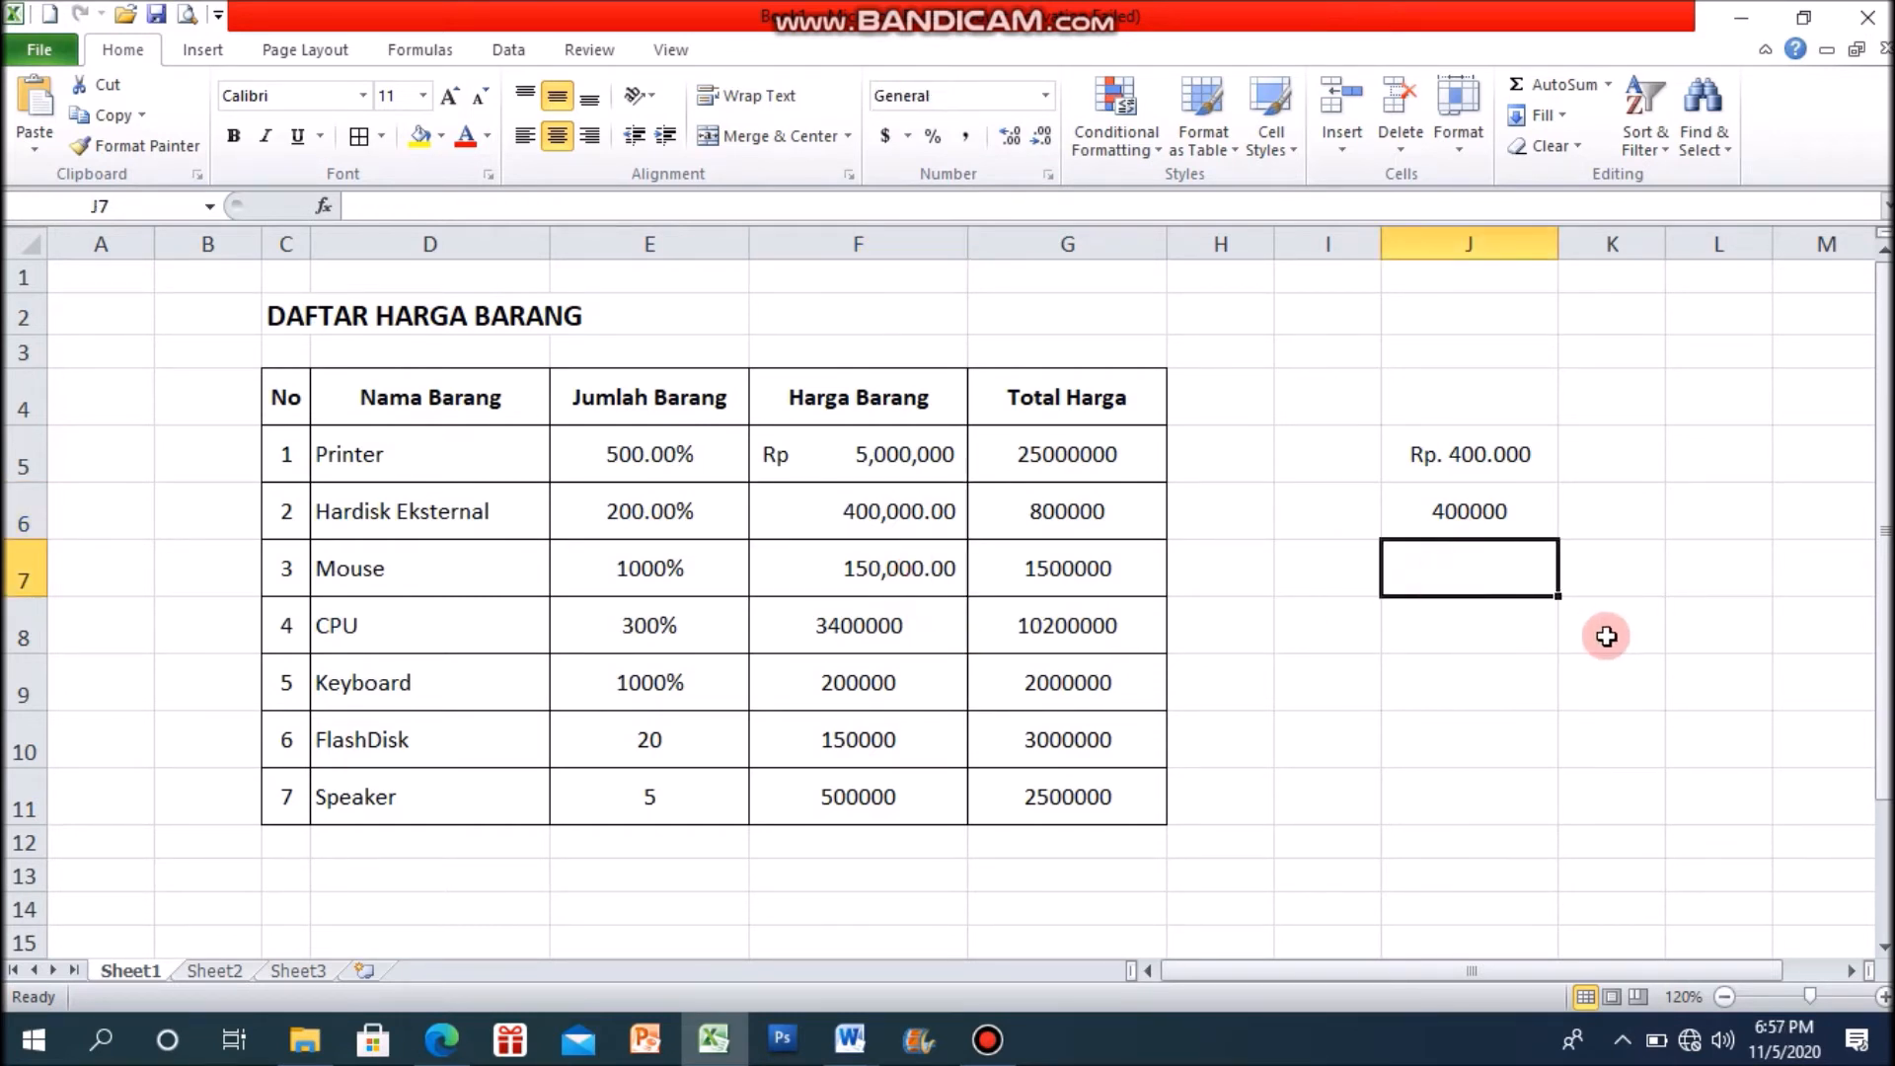
pyautogui.write('15')
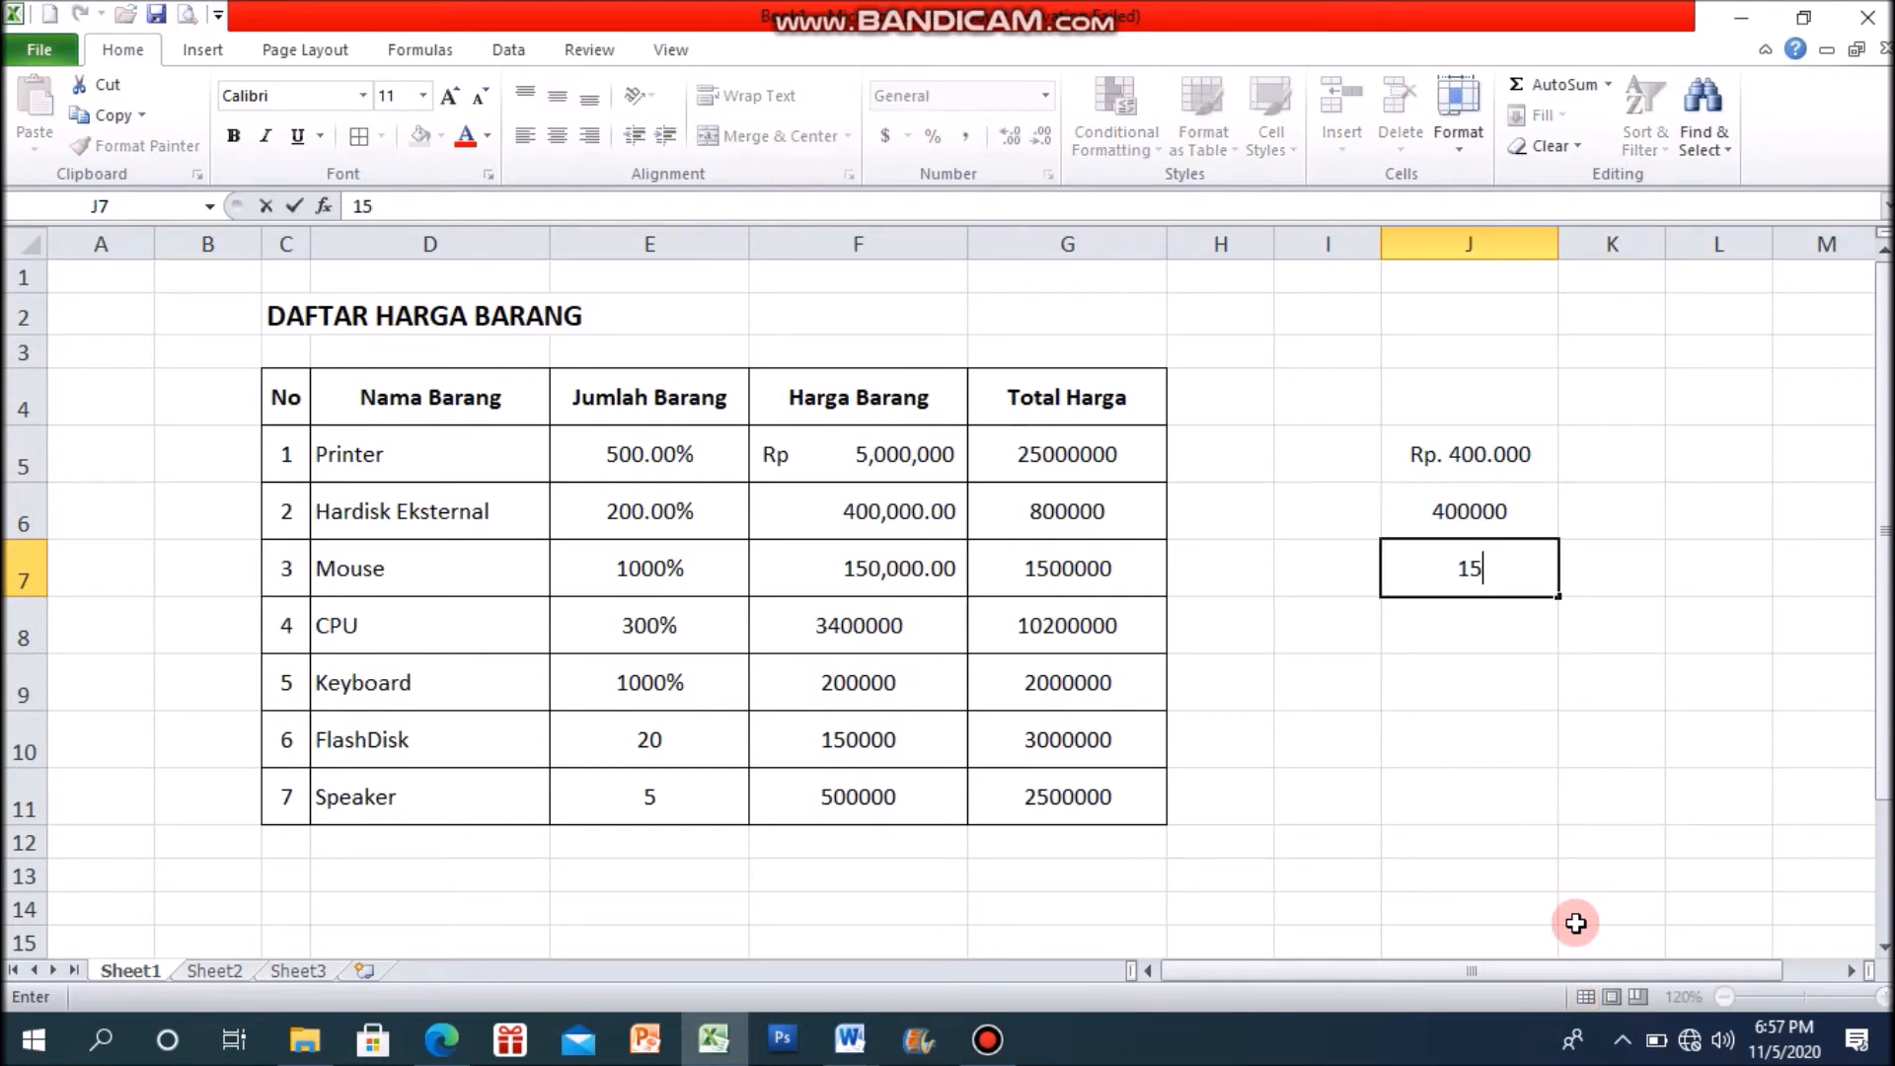
pyautogui.write('0,000')
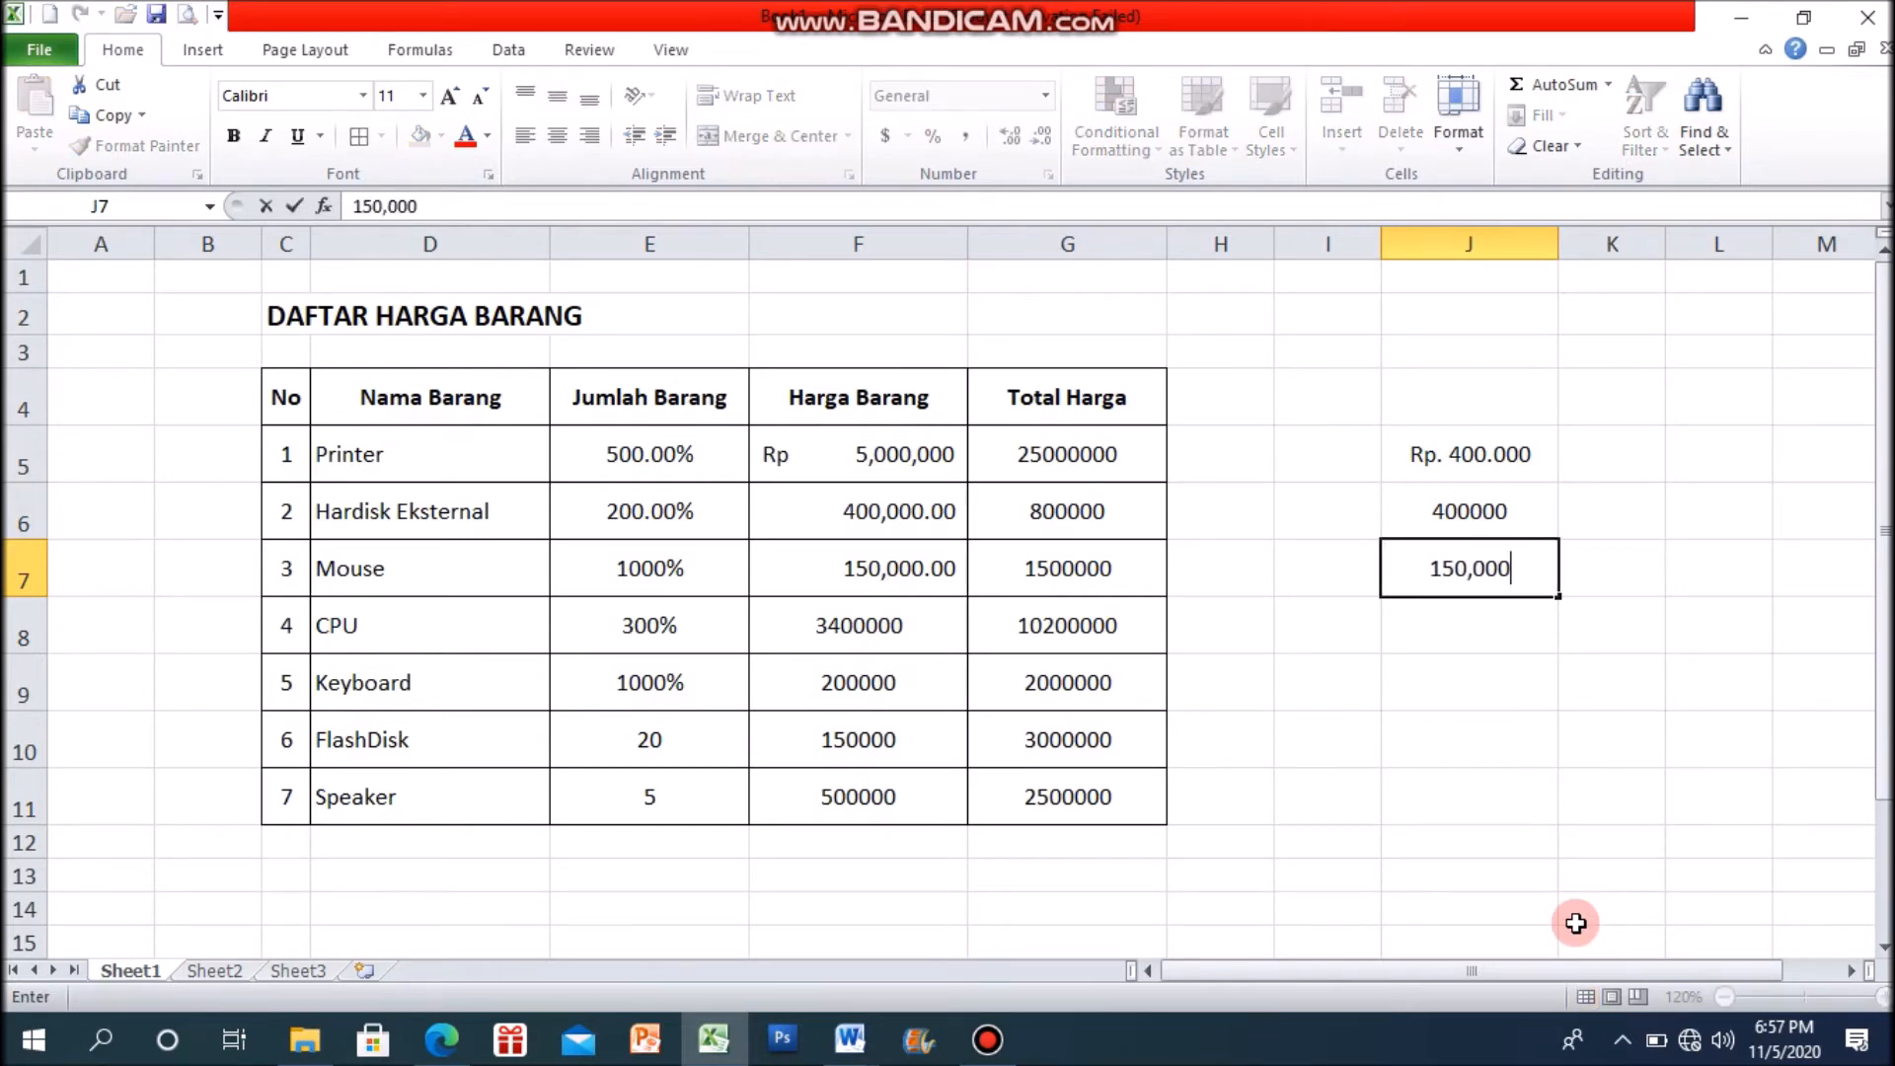
pyautogui.click(1520, 709)
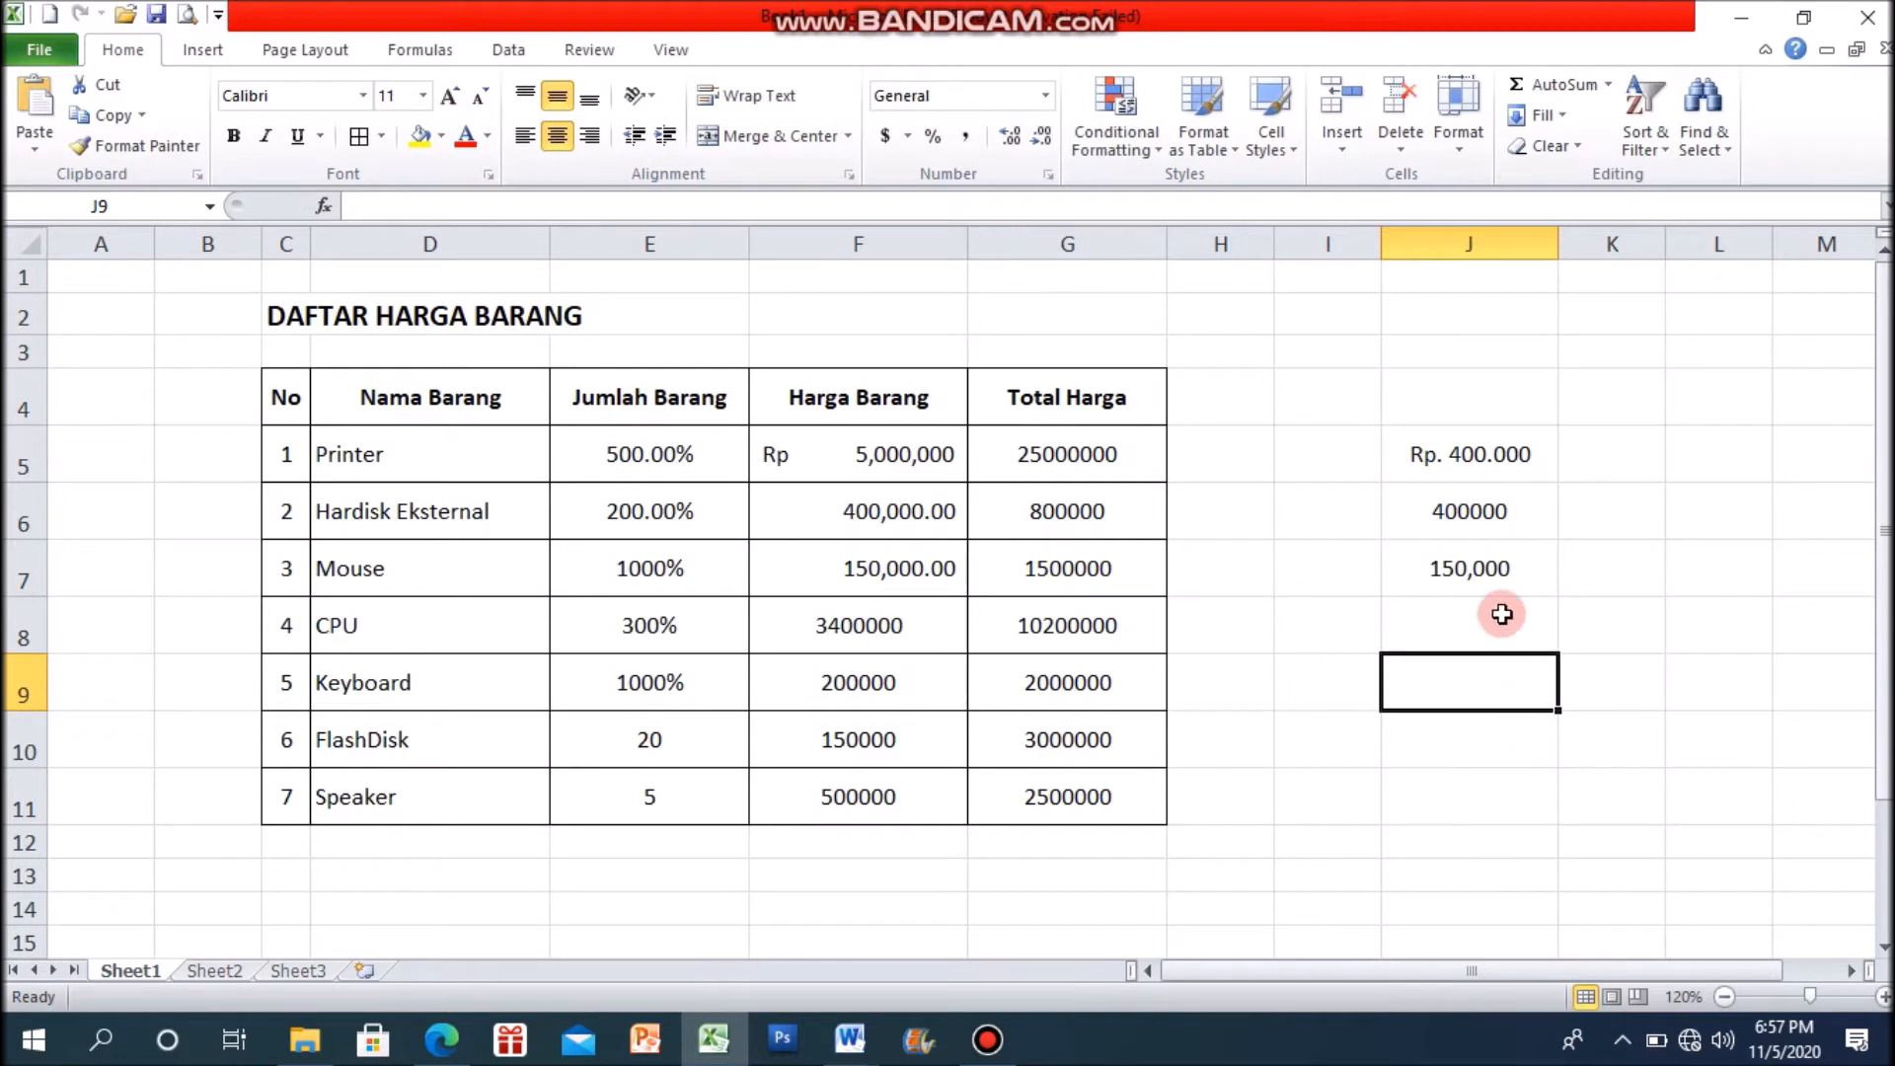
pyautogui.click(1501, 583)
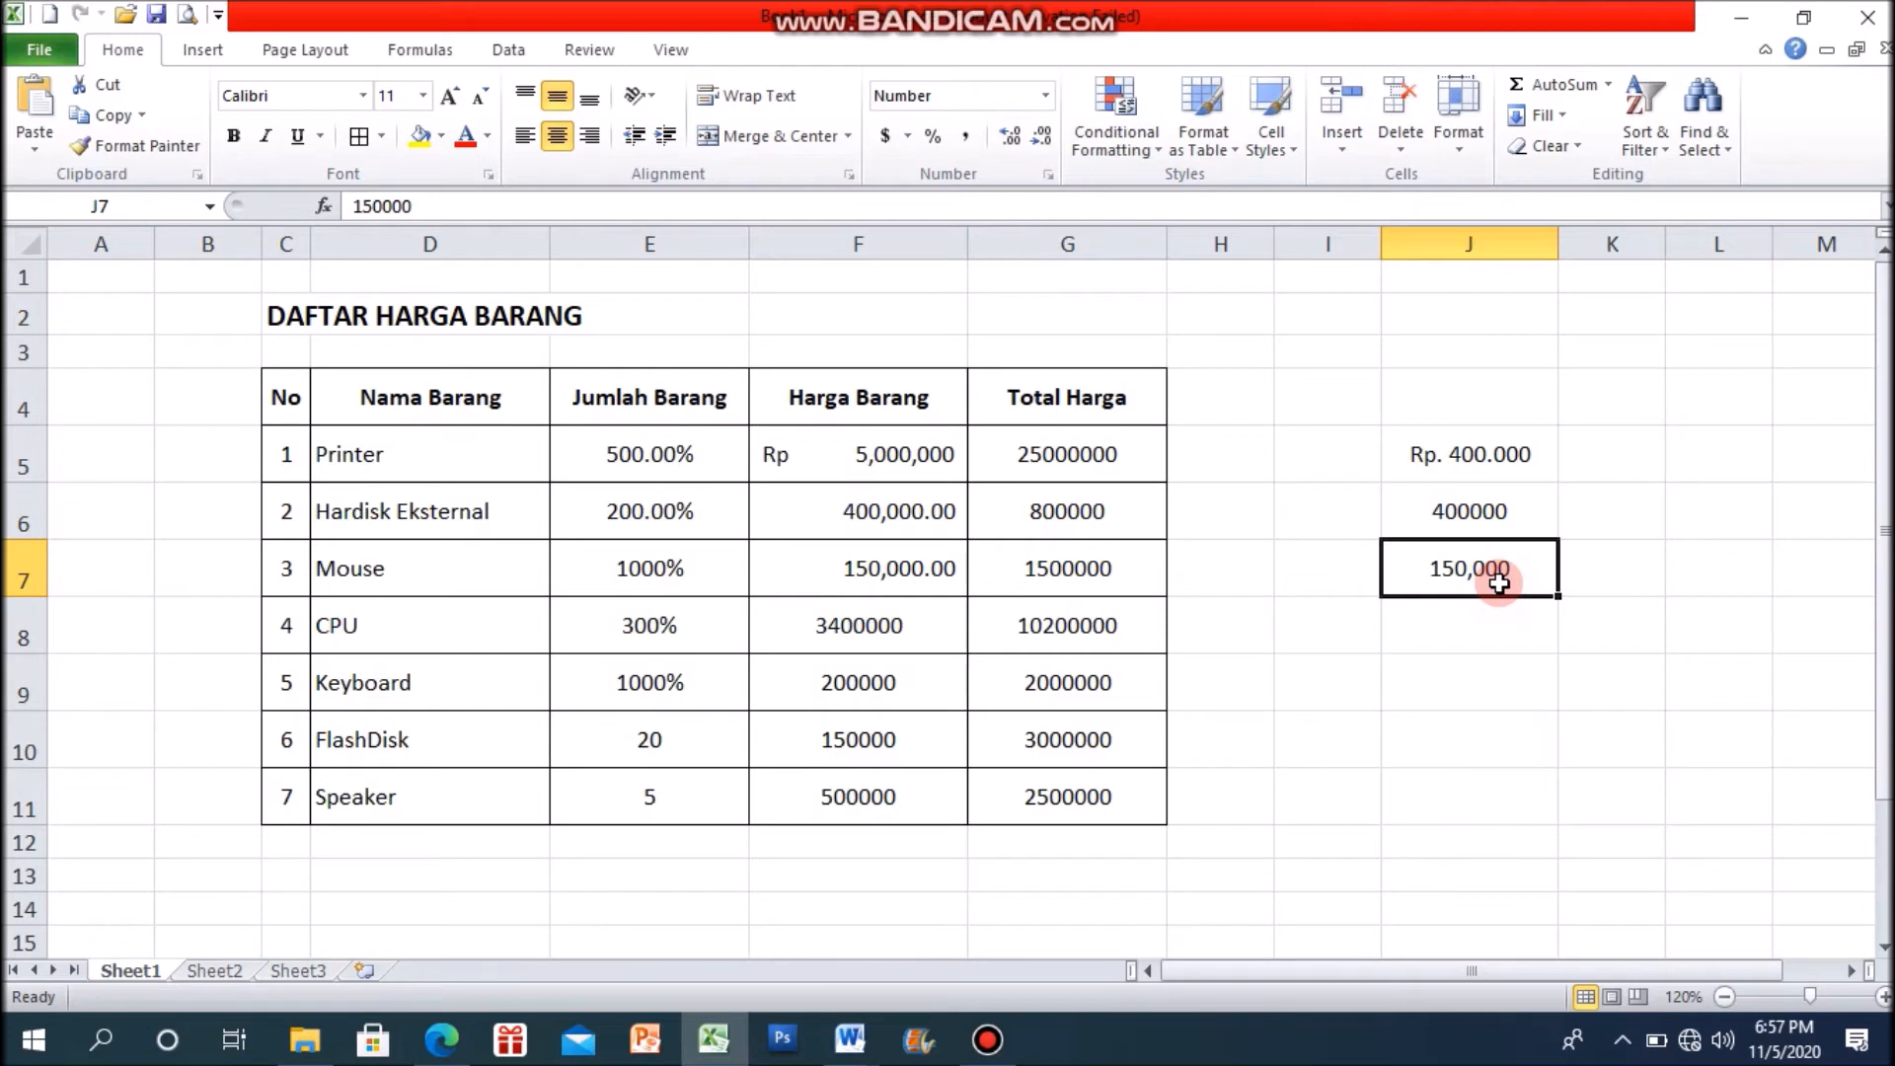
pyautogui.click(1444, 742)
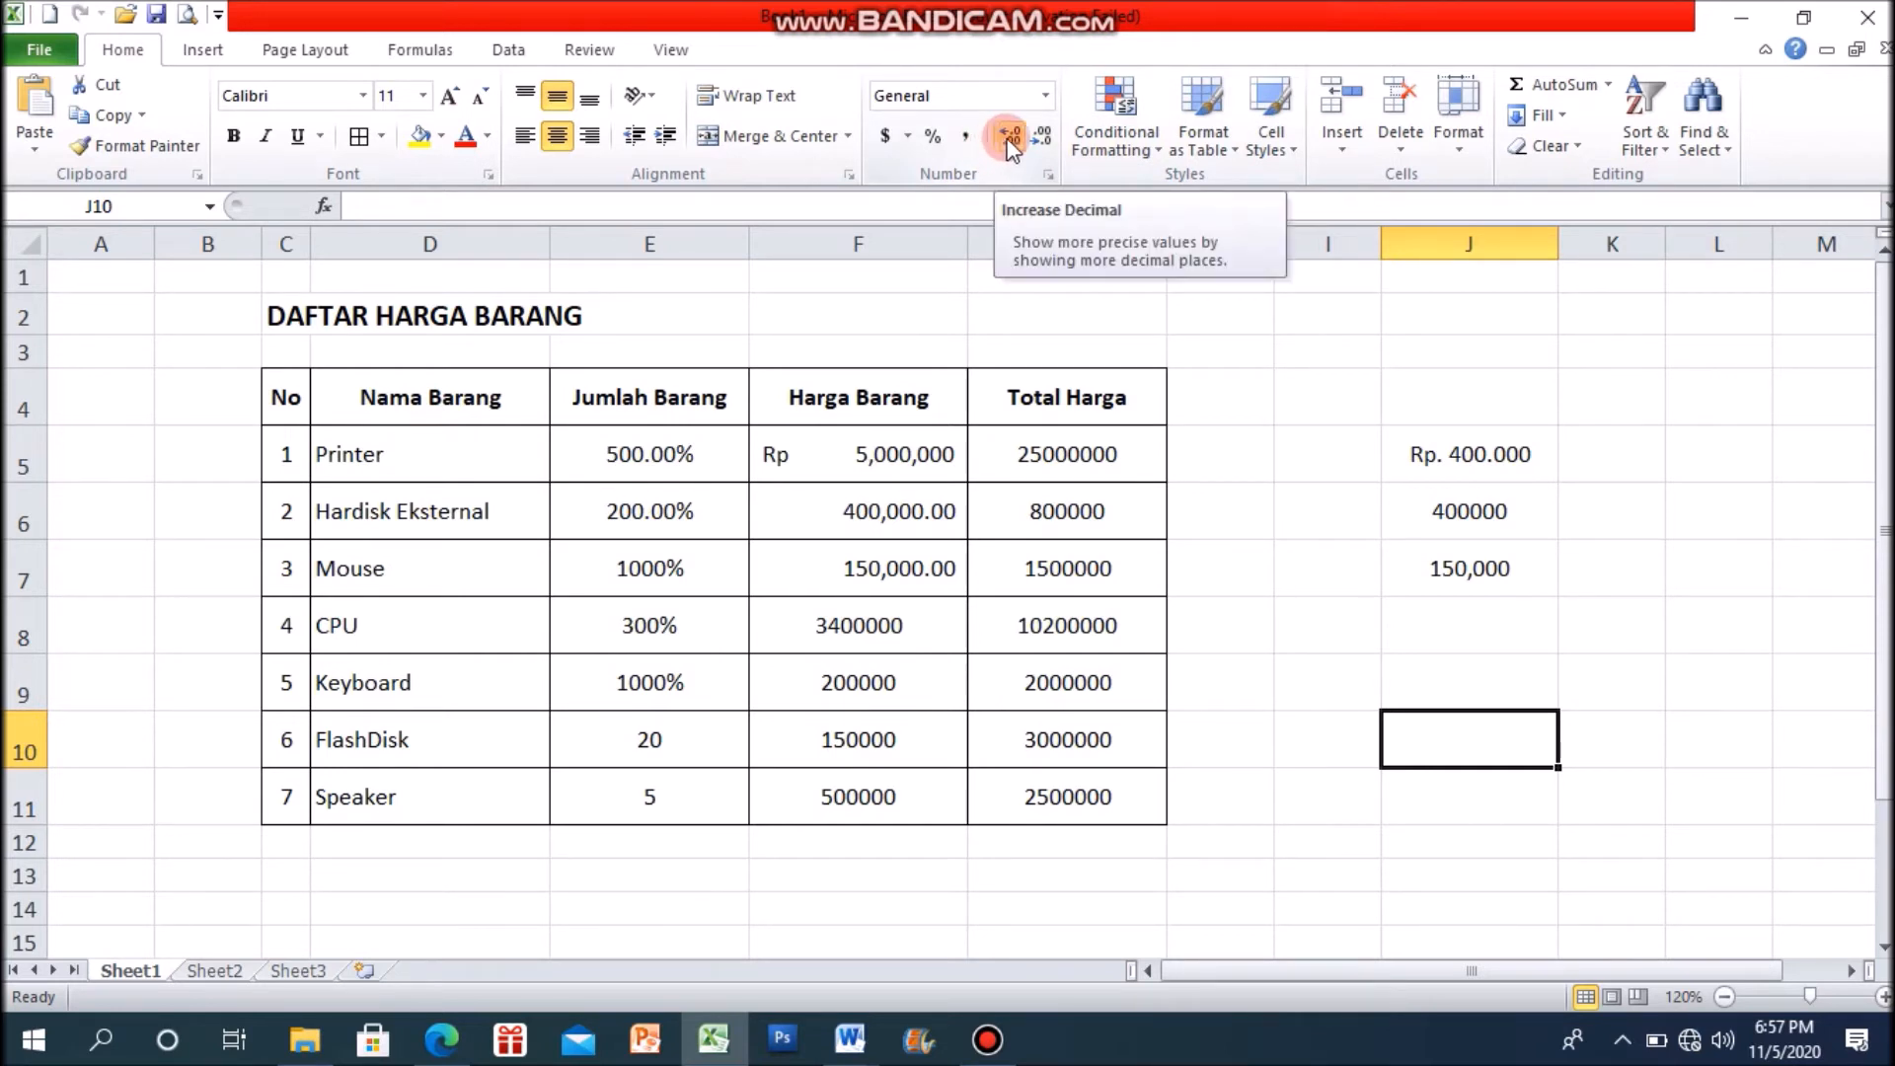
# Step: Increase the decimals of the Hardisk Eksternal price in F6 to six places
pyautogui.click(922, 509)
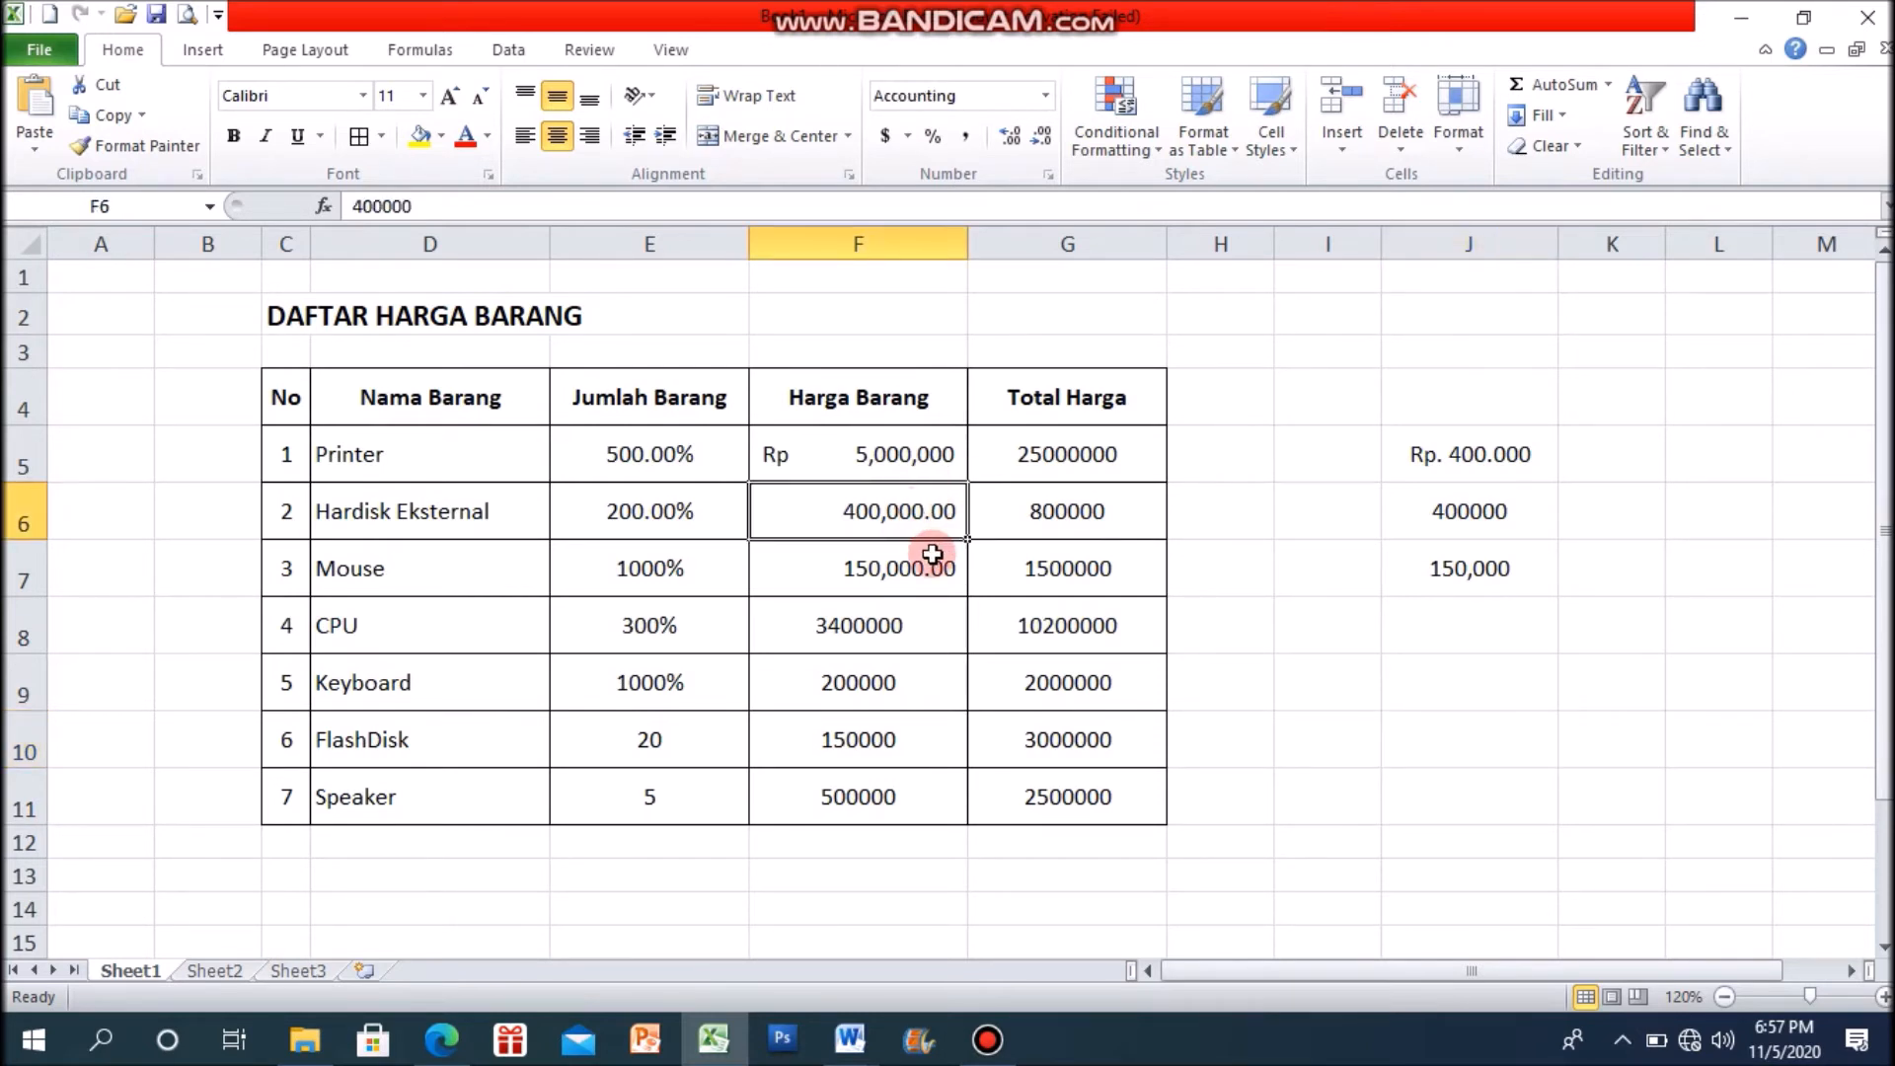
pyautogui.click(1011, 140)
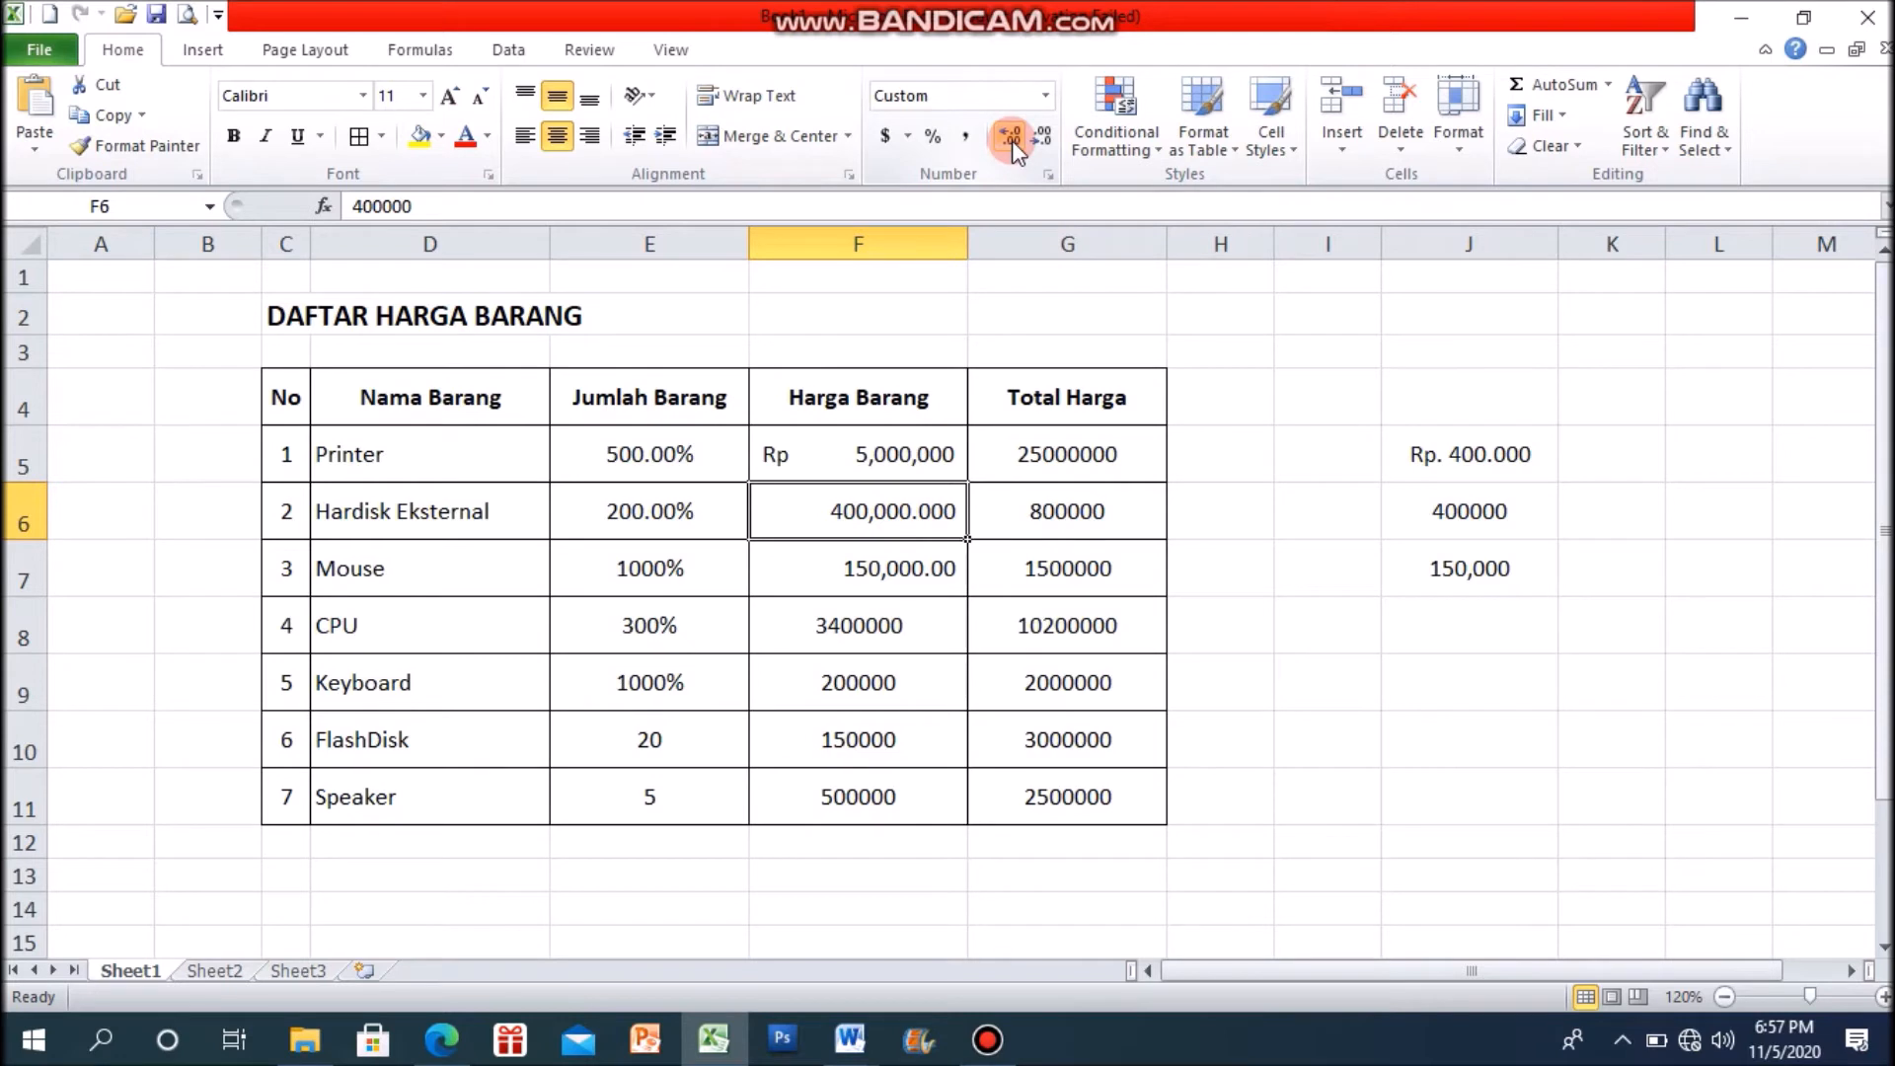
pyautogui.click(1011, 140)
pyautogui.click(1010, 140)
pyautogui.click(1010, 140)
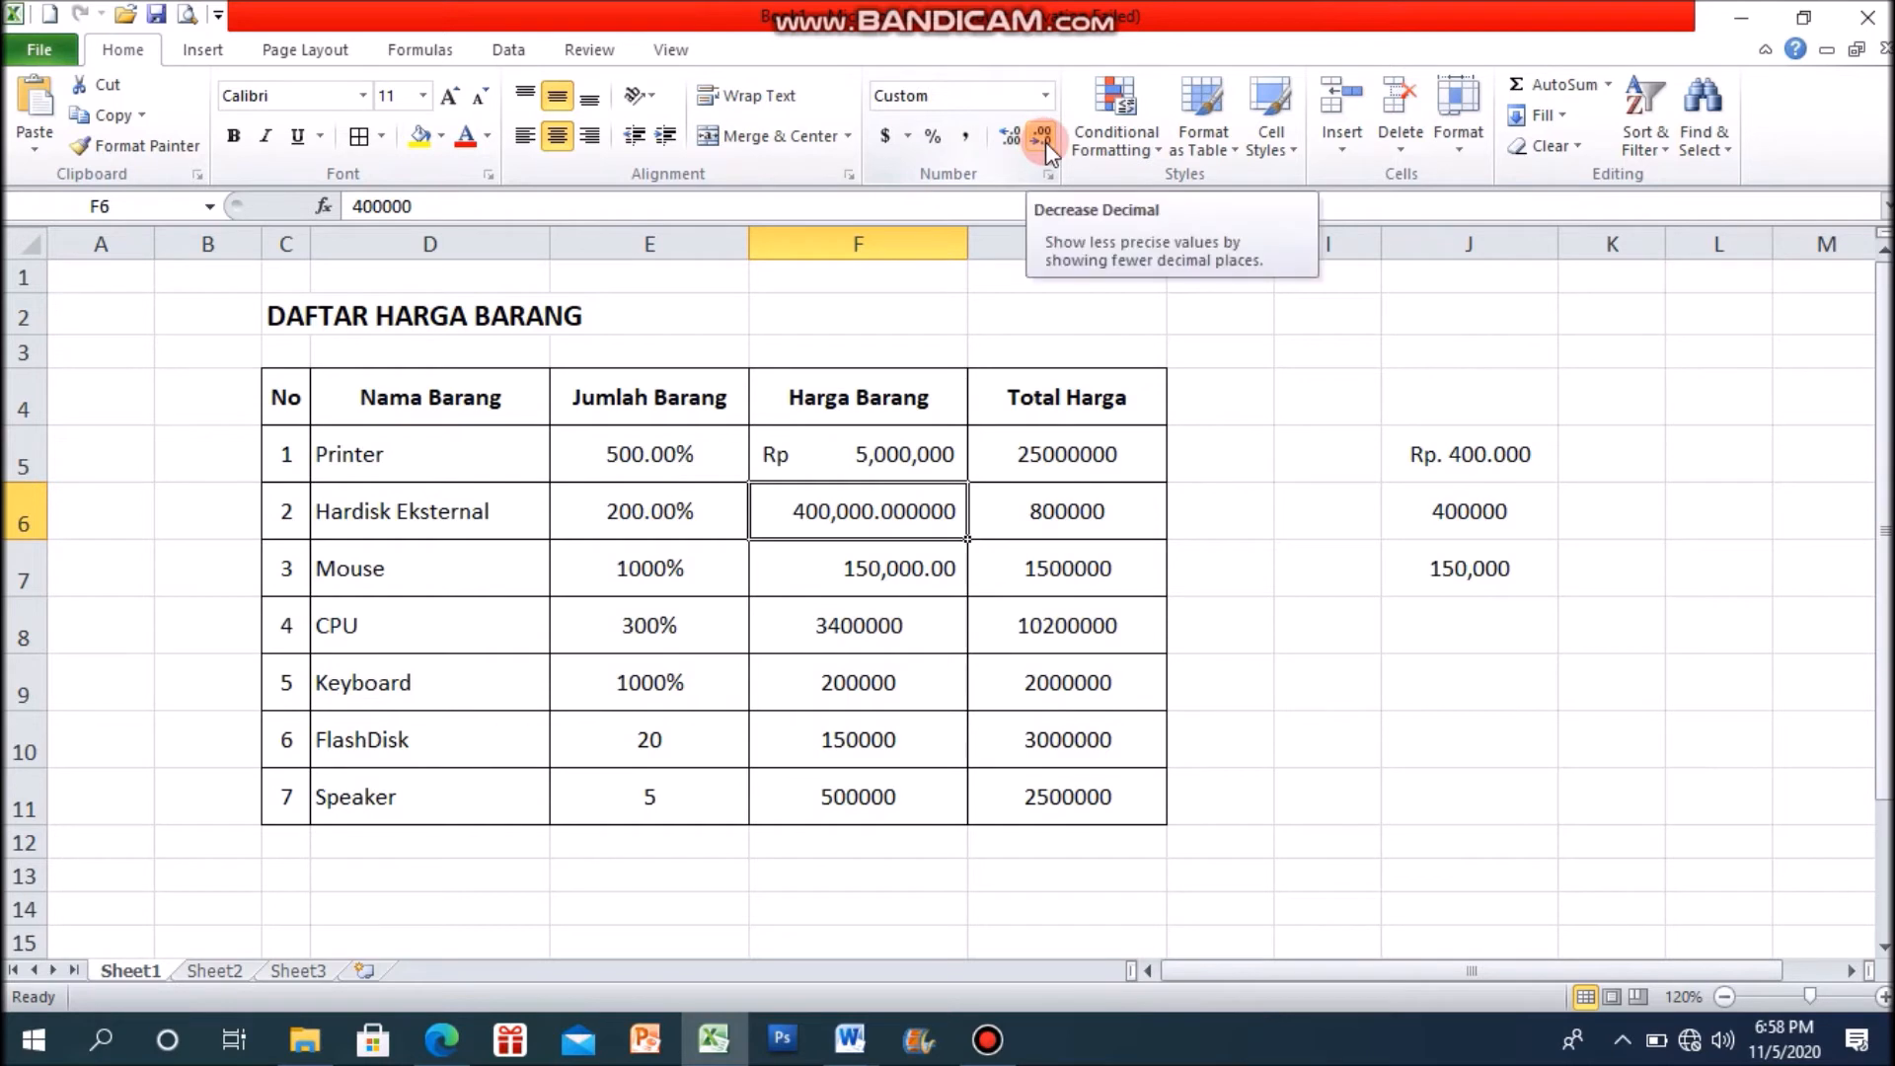
# Step: Decrease the decimals of the Hardisk Eksternal price in F6 until it shows no decimal places
pyautogui.click(1045, 140)
pyautogui.click(1045, 141)
pyautogui.click(1045, 141)
pyautogui.click(1046, 140)
pyautogui.click(1046, 140)
pyautogui.click(1045, 141)
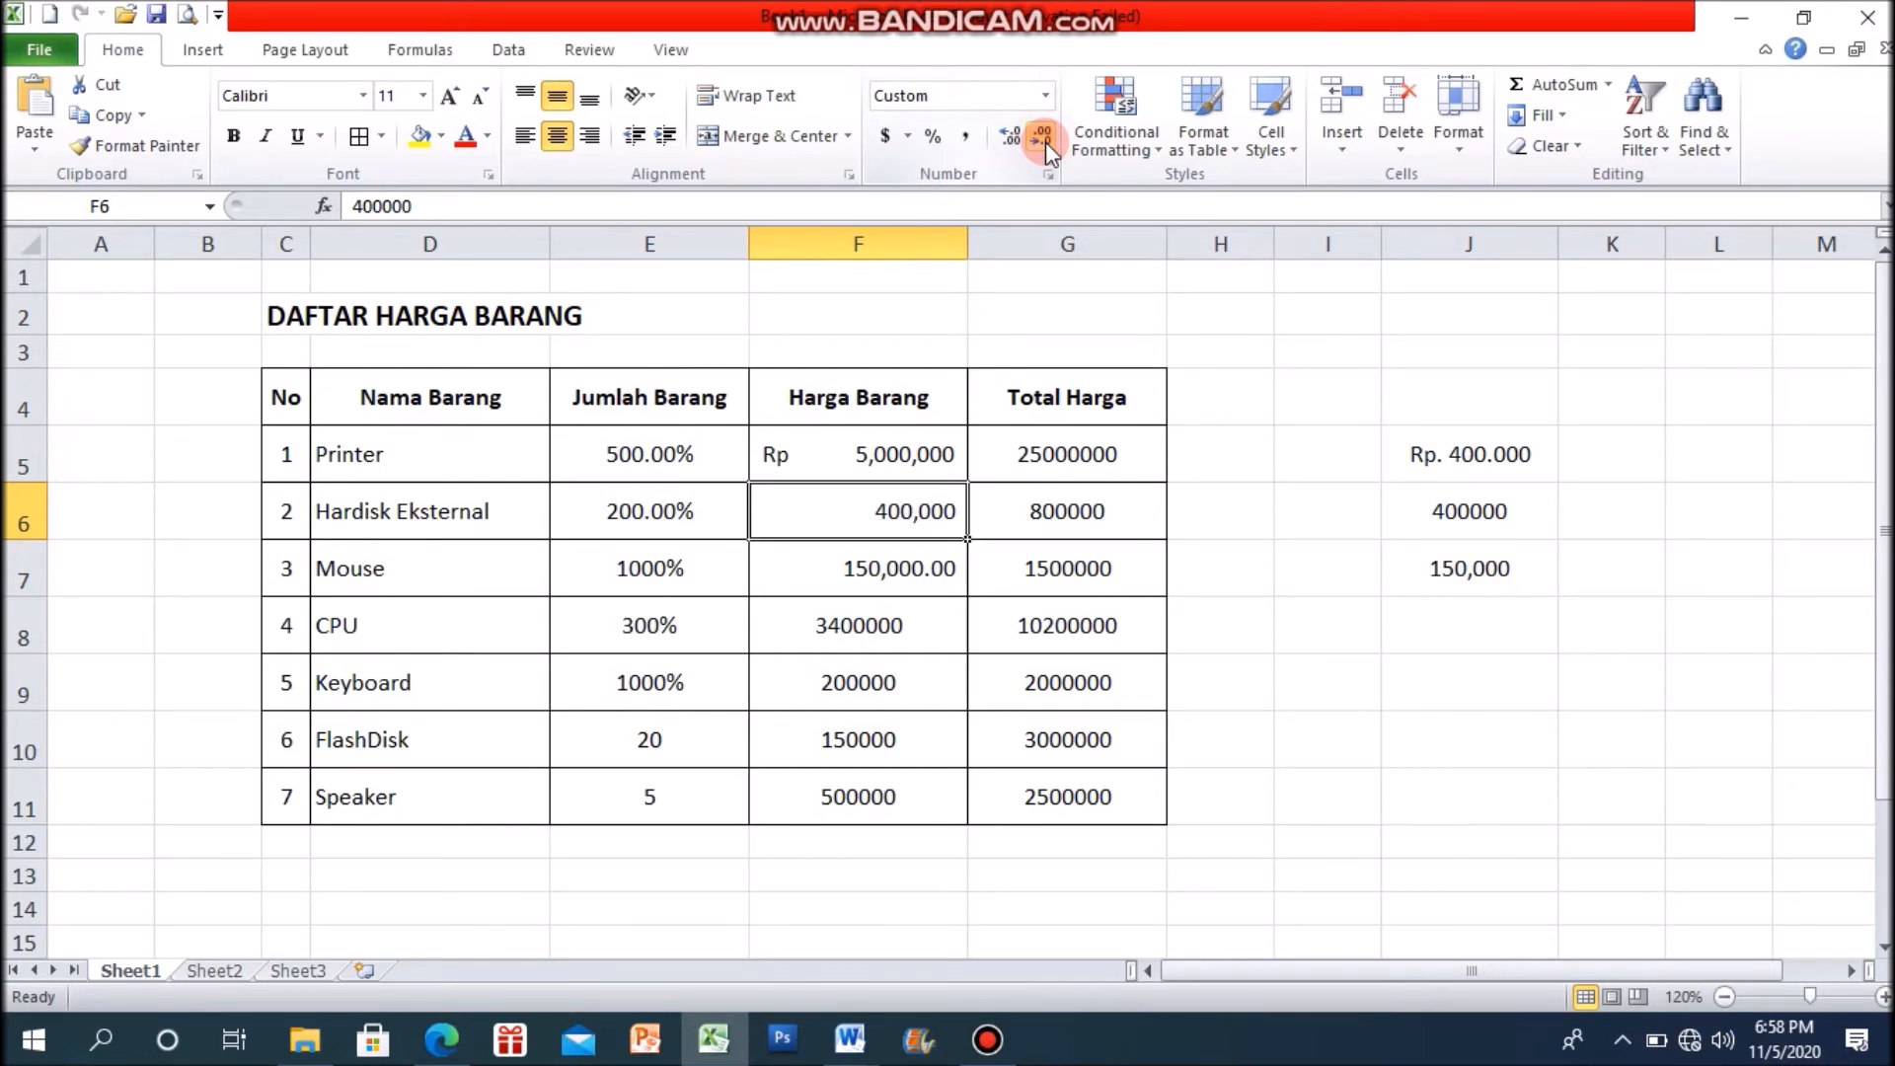
# Step: Remove both decimal places from the Mouse price in F7
pyautogui.click(923, 580)
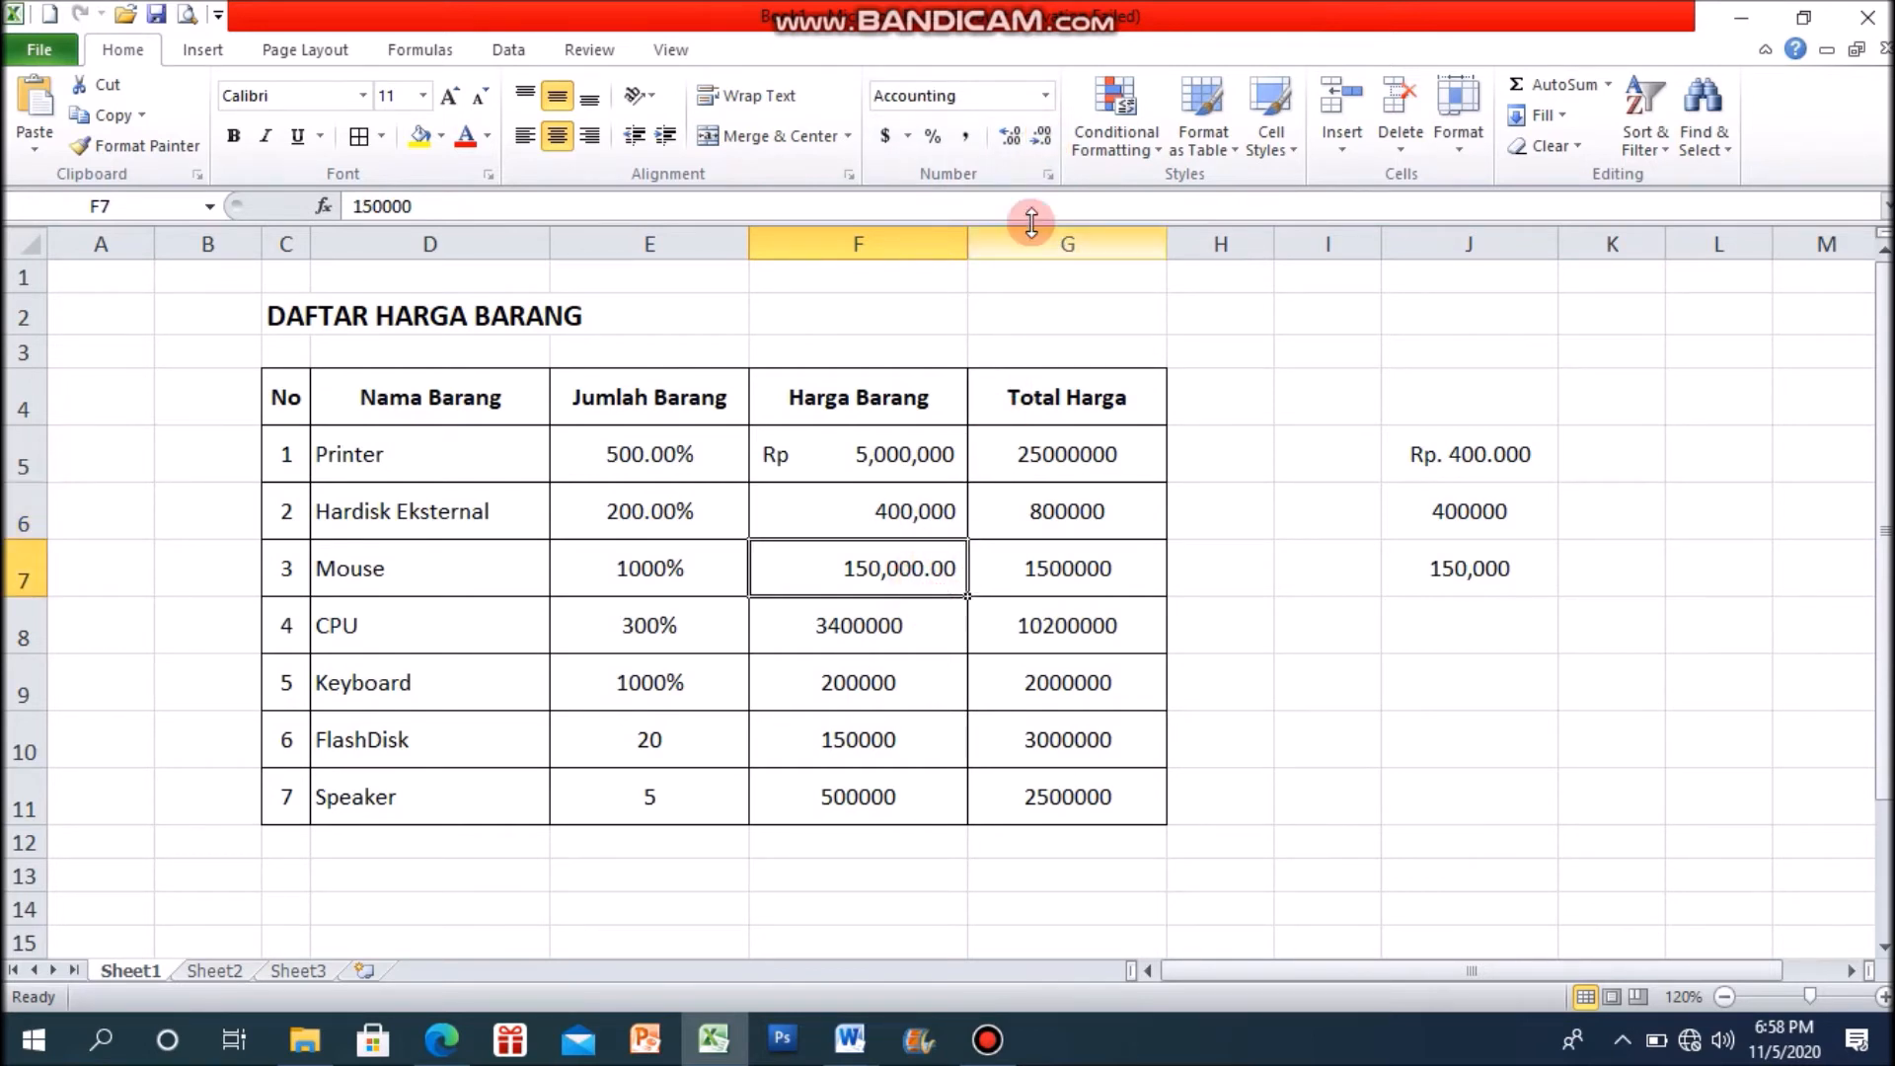
pyautogui.click(1043, 138)
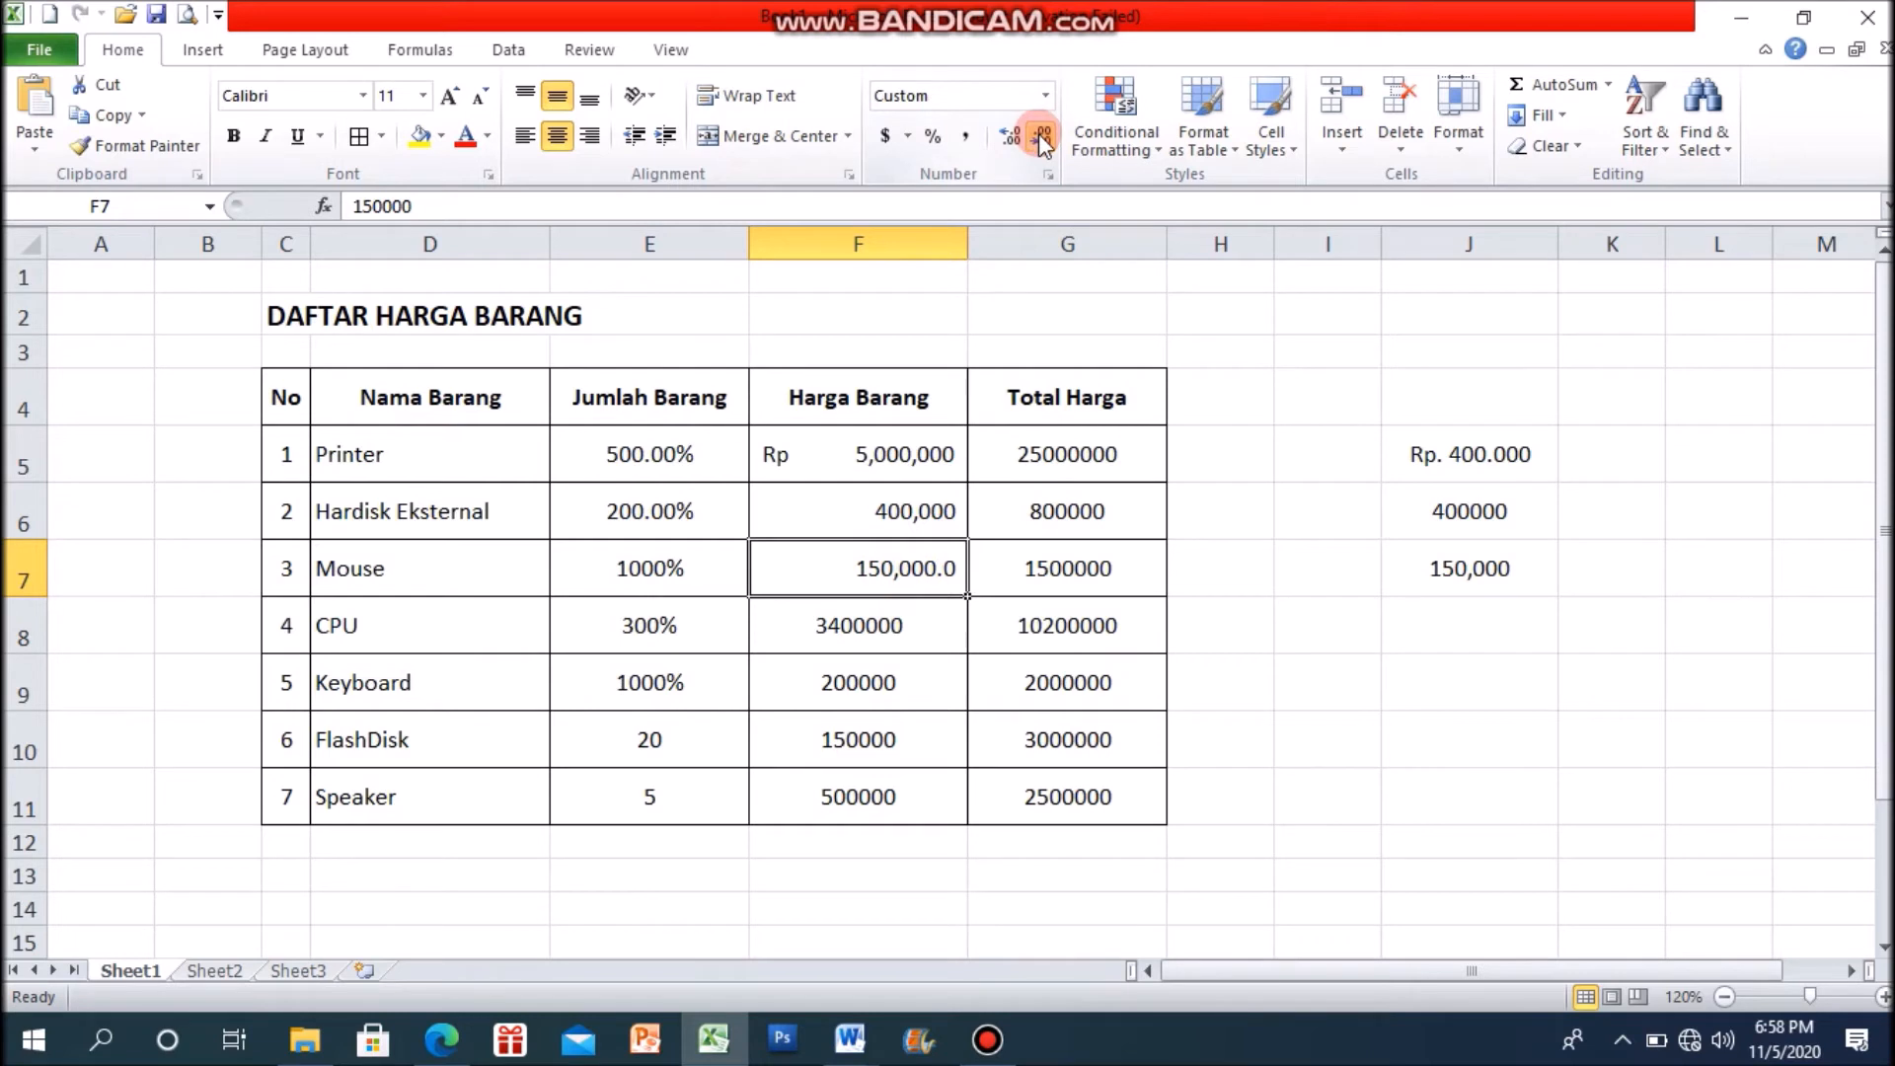
pyautogui.click(1044, 140)
# Step: Remove the two decimal places from the Hardisk Eksternal and Printer percentages in E6 and E5
pyautogui.click(678, 505)
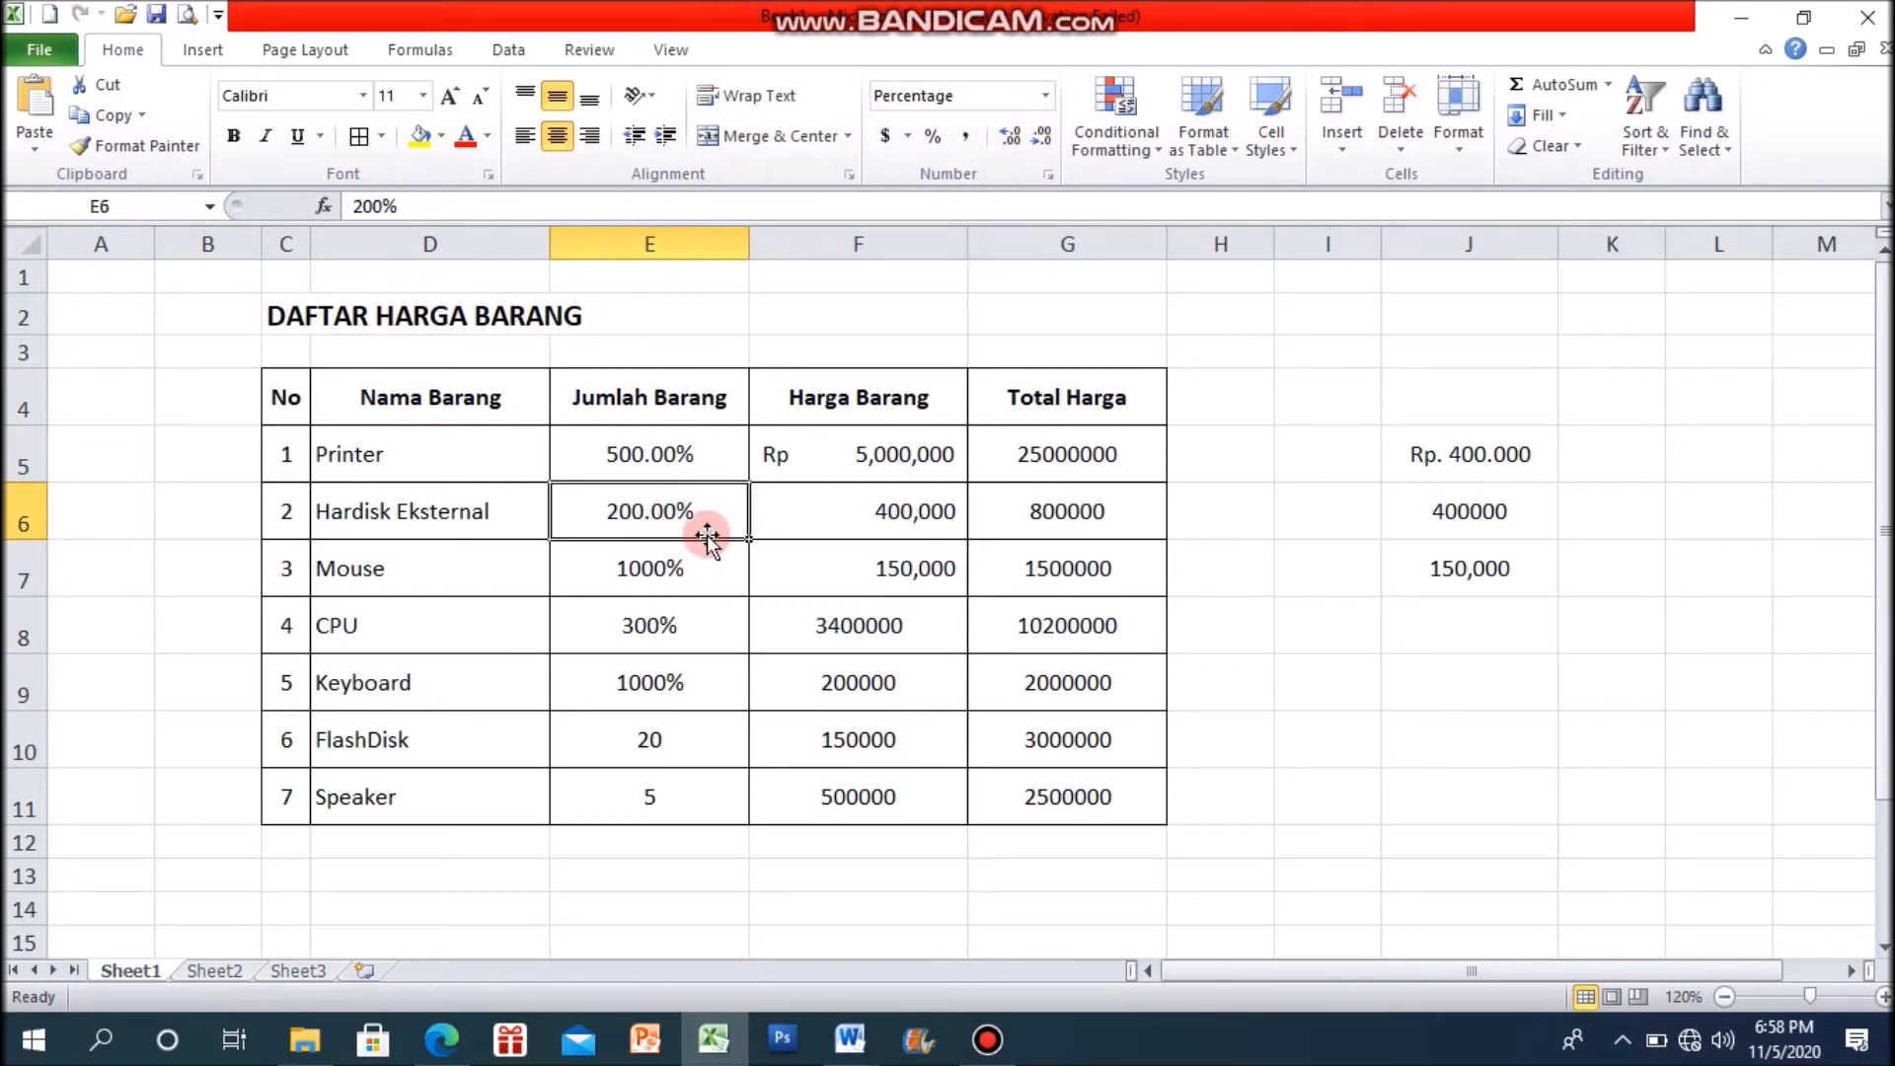
pyautogui.click(1043, 140)
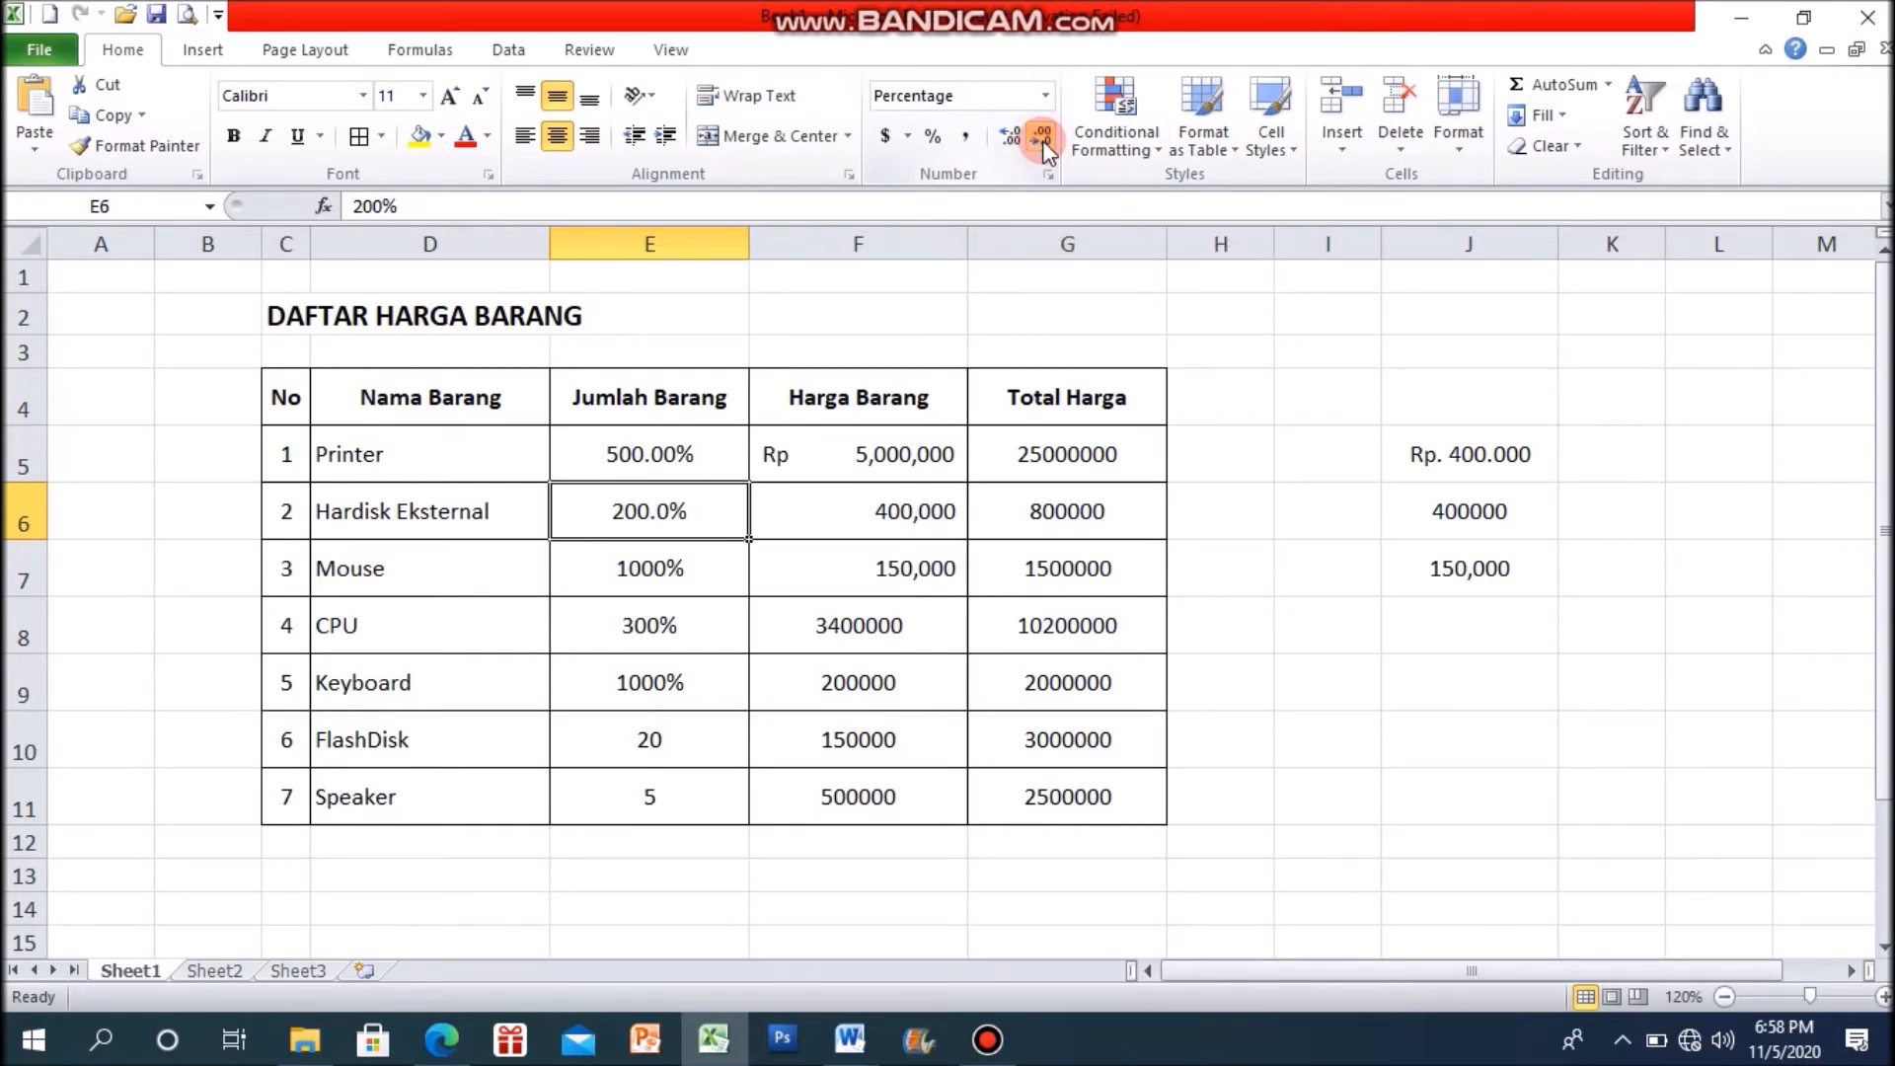
pyautogui.click(1042, 140)
pyautogui.click(708, 461)
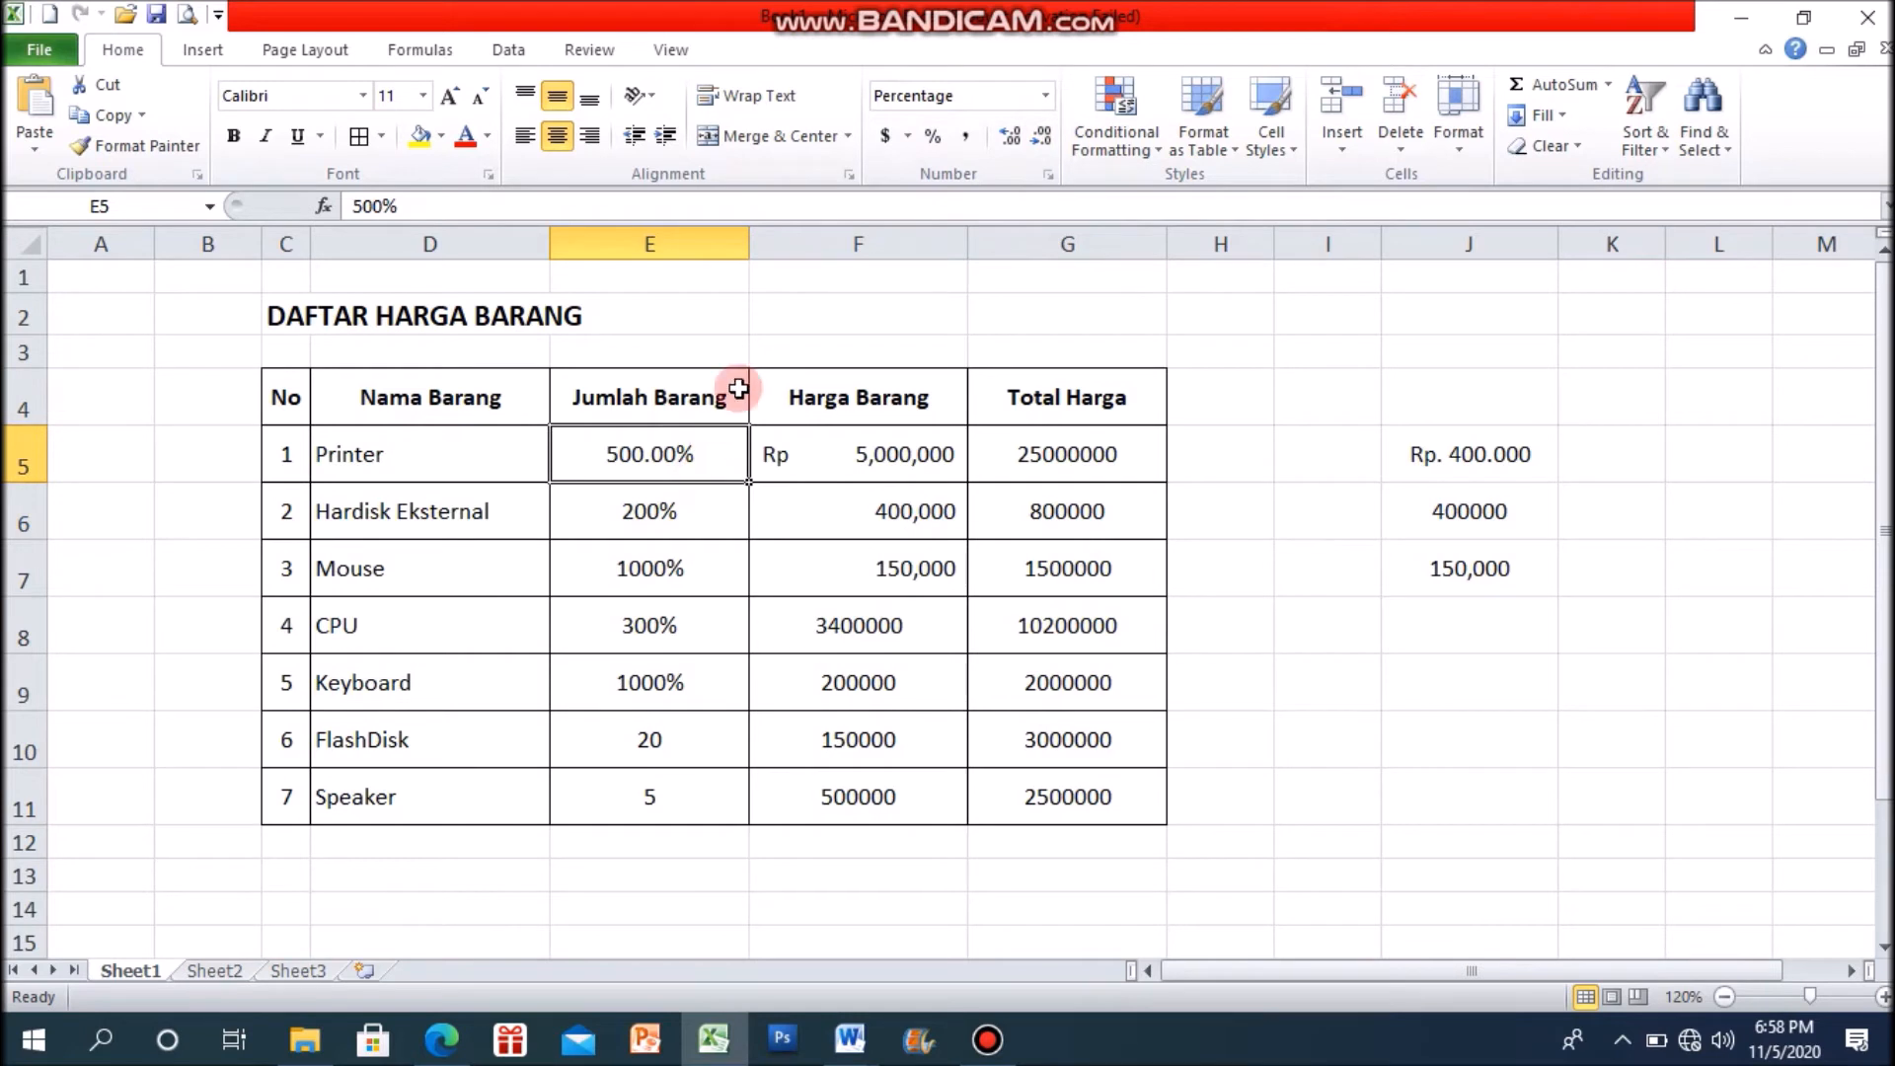
pyautogui.click(1043, 140)
pyautogui.click(1042, 141)
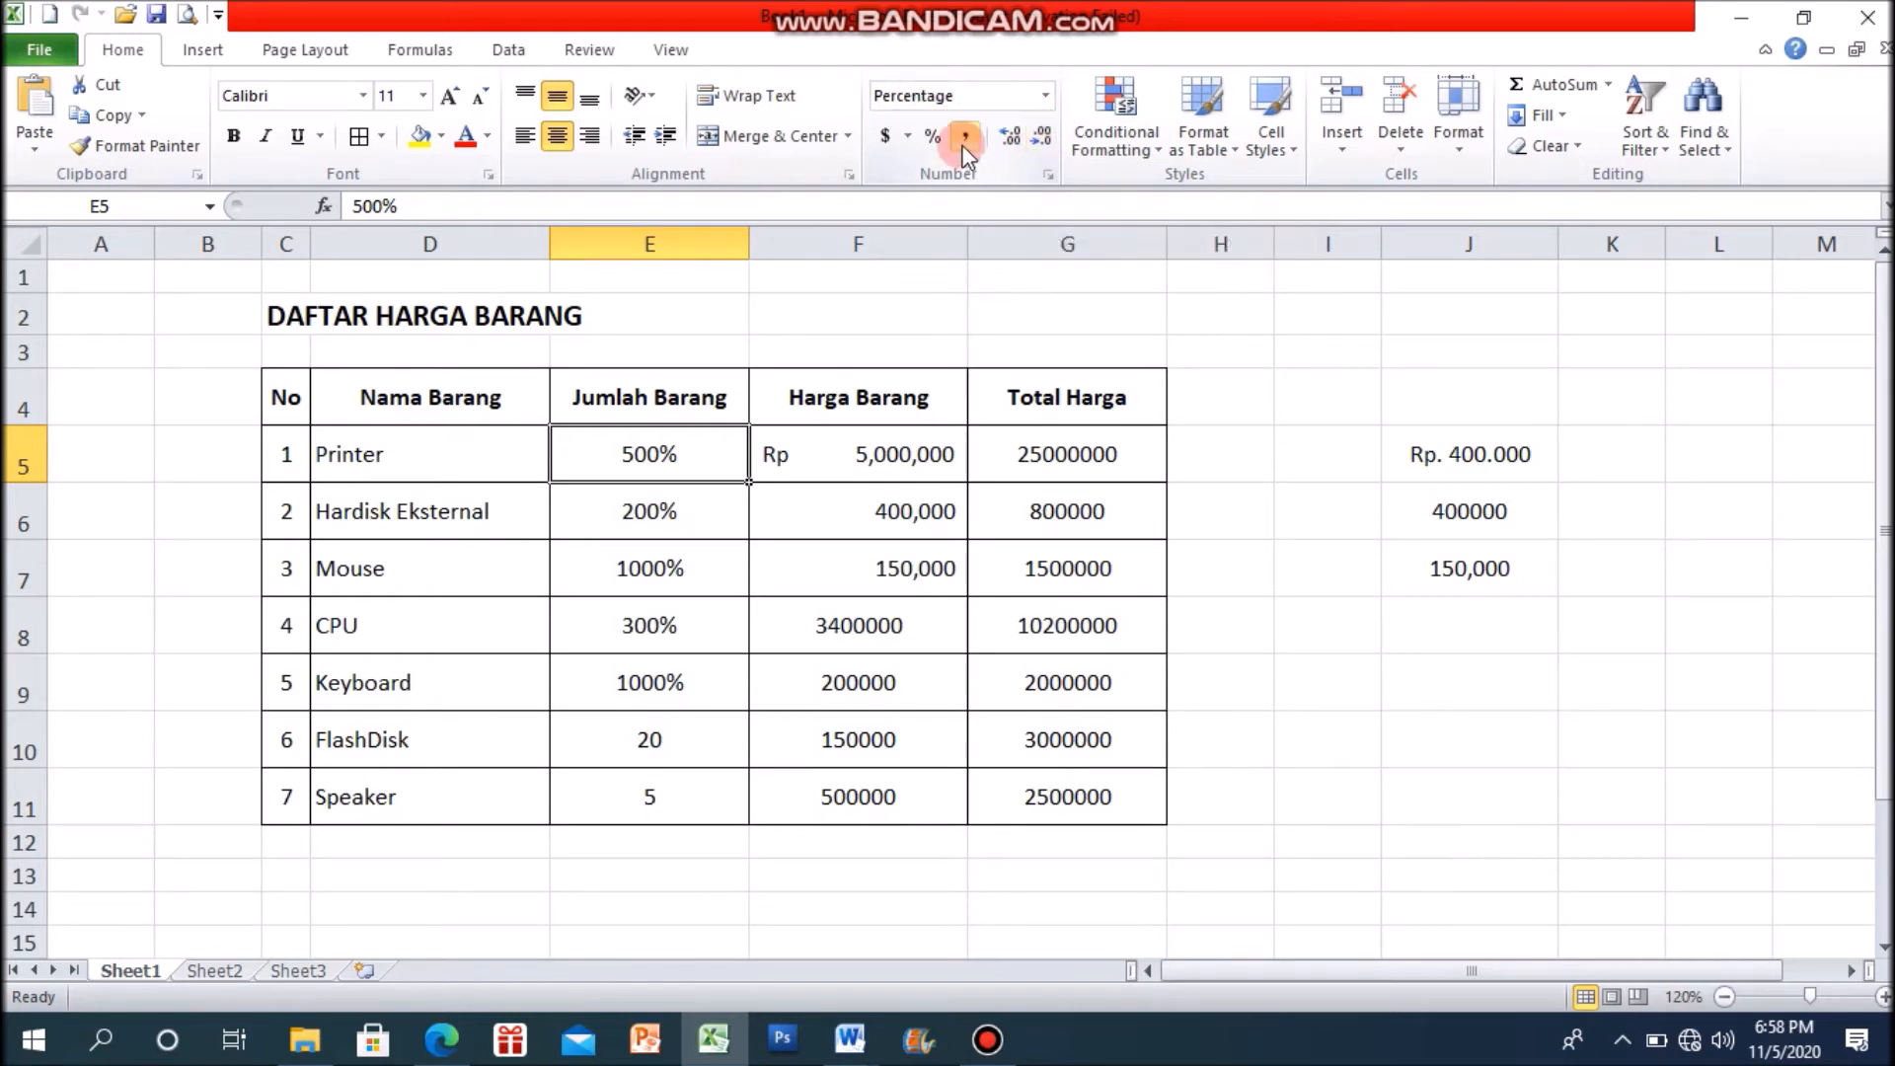
pyautogui.moveTo(999, 1047)
pyautogui.click(1646, 679)
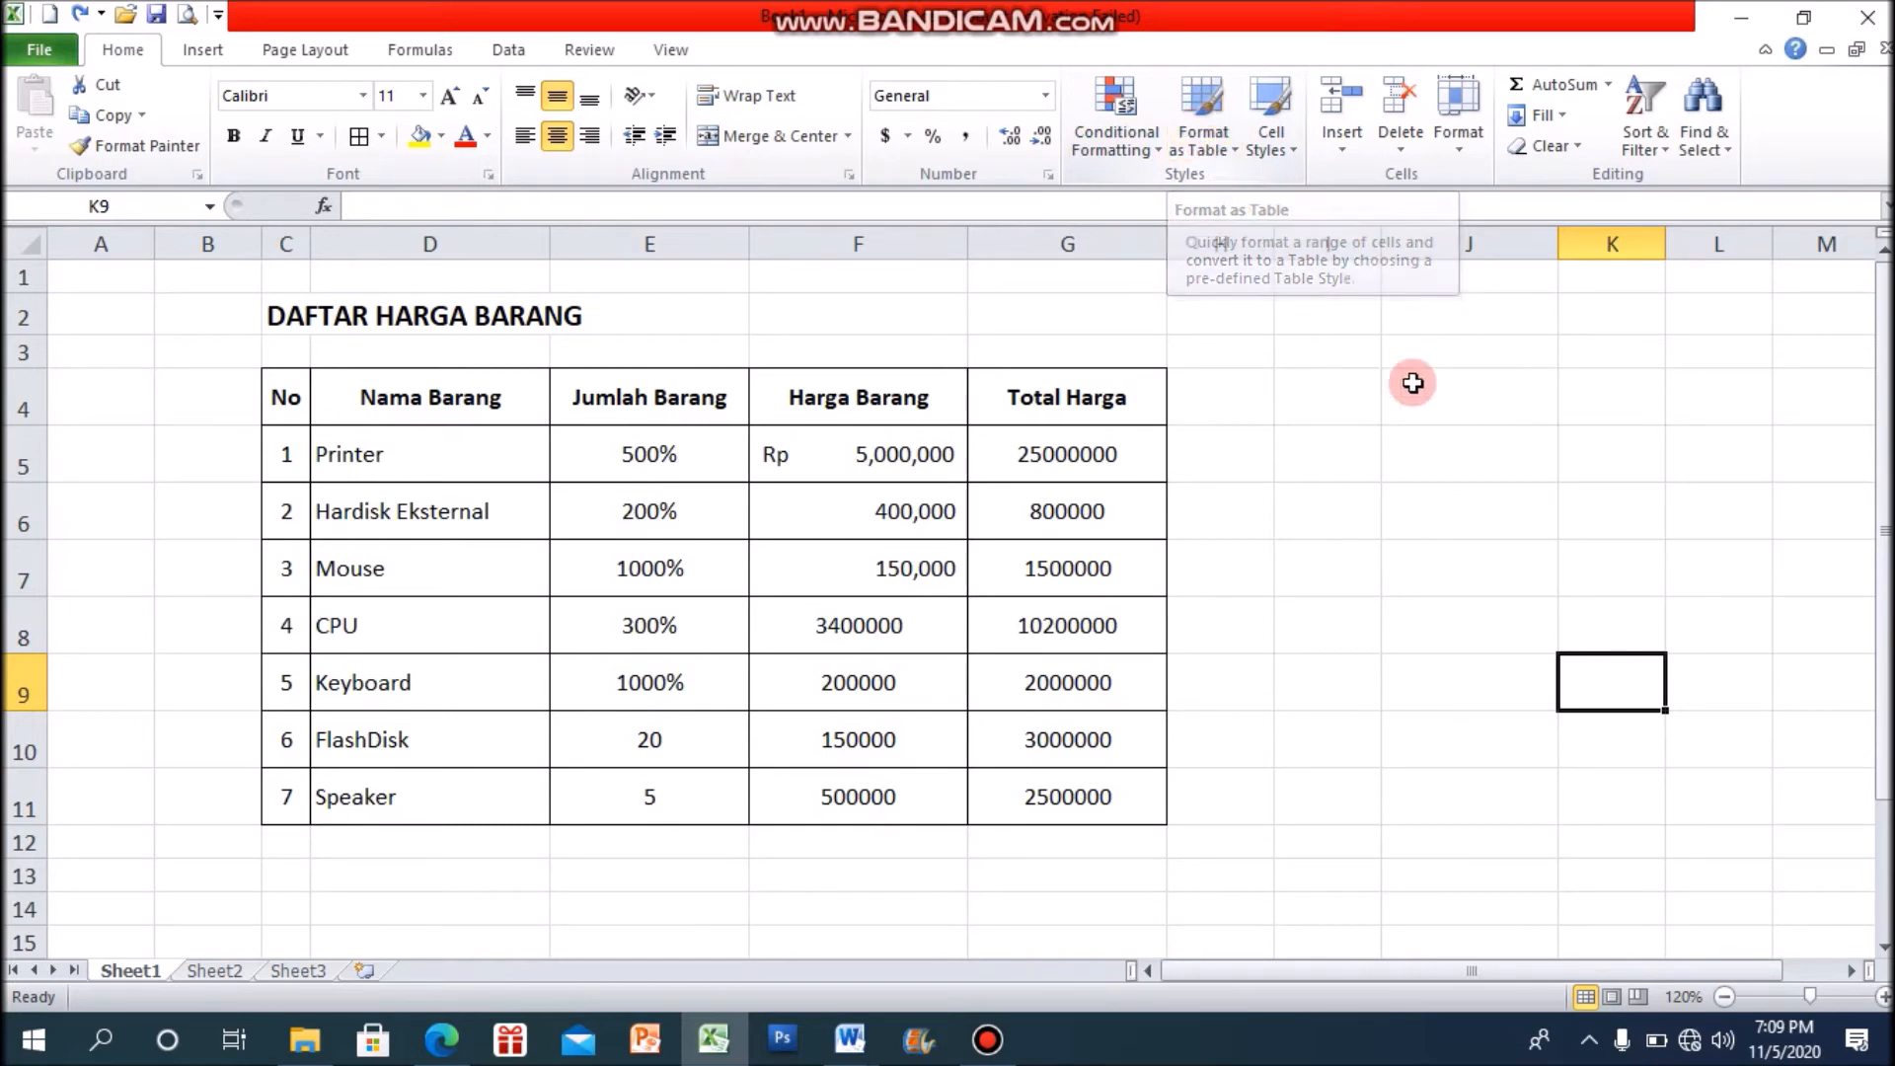
pyautogui.click(1450, 455)
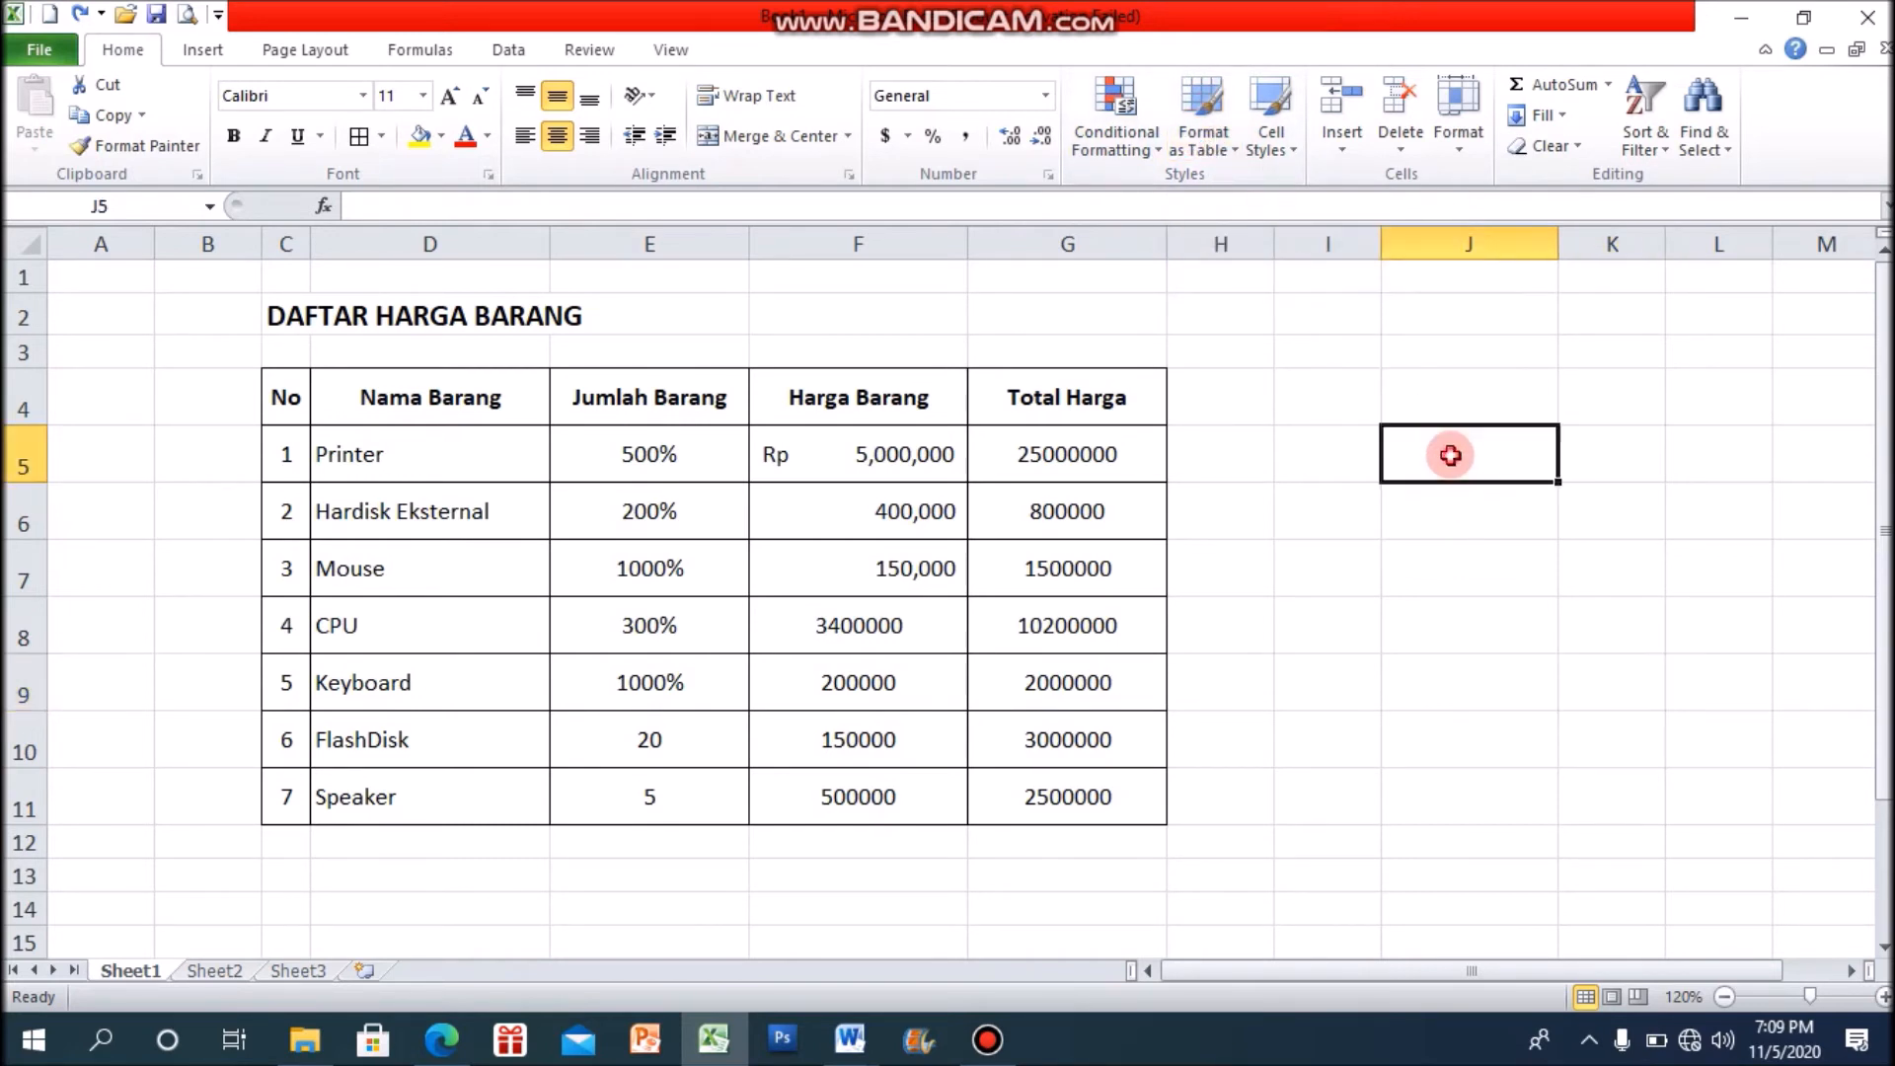
pyautogui.click(1443, 616)
pyautogui.click(1362, 440)
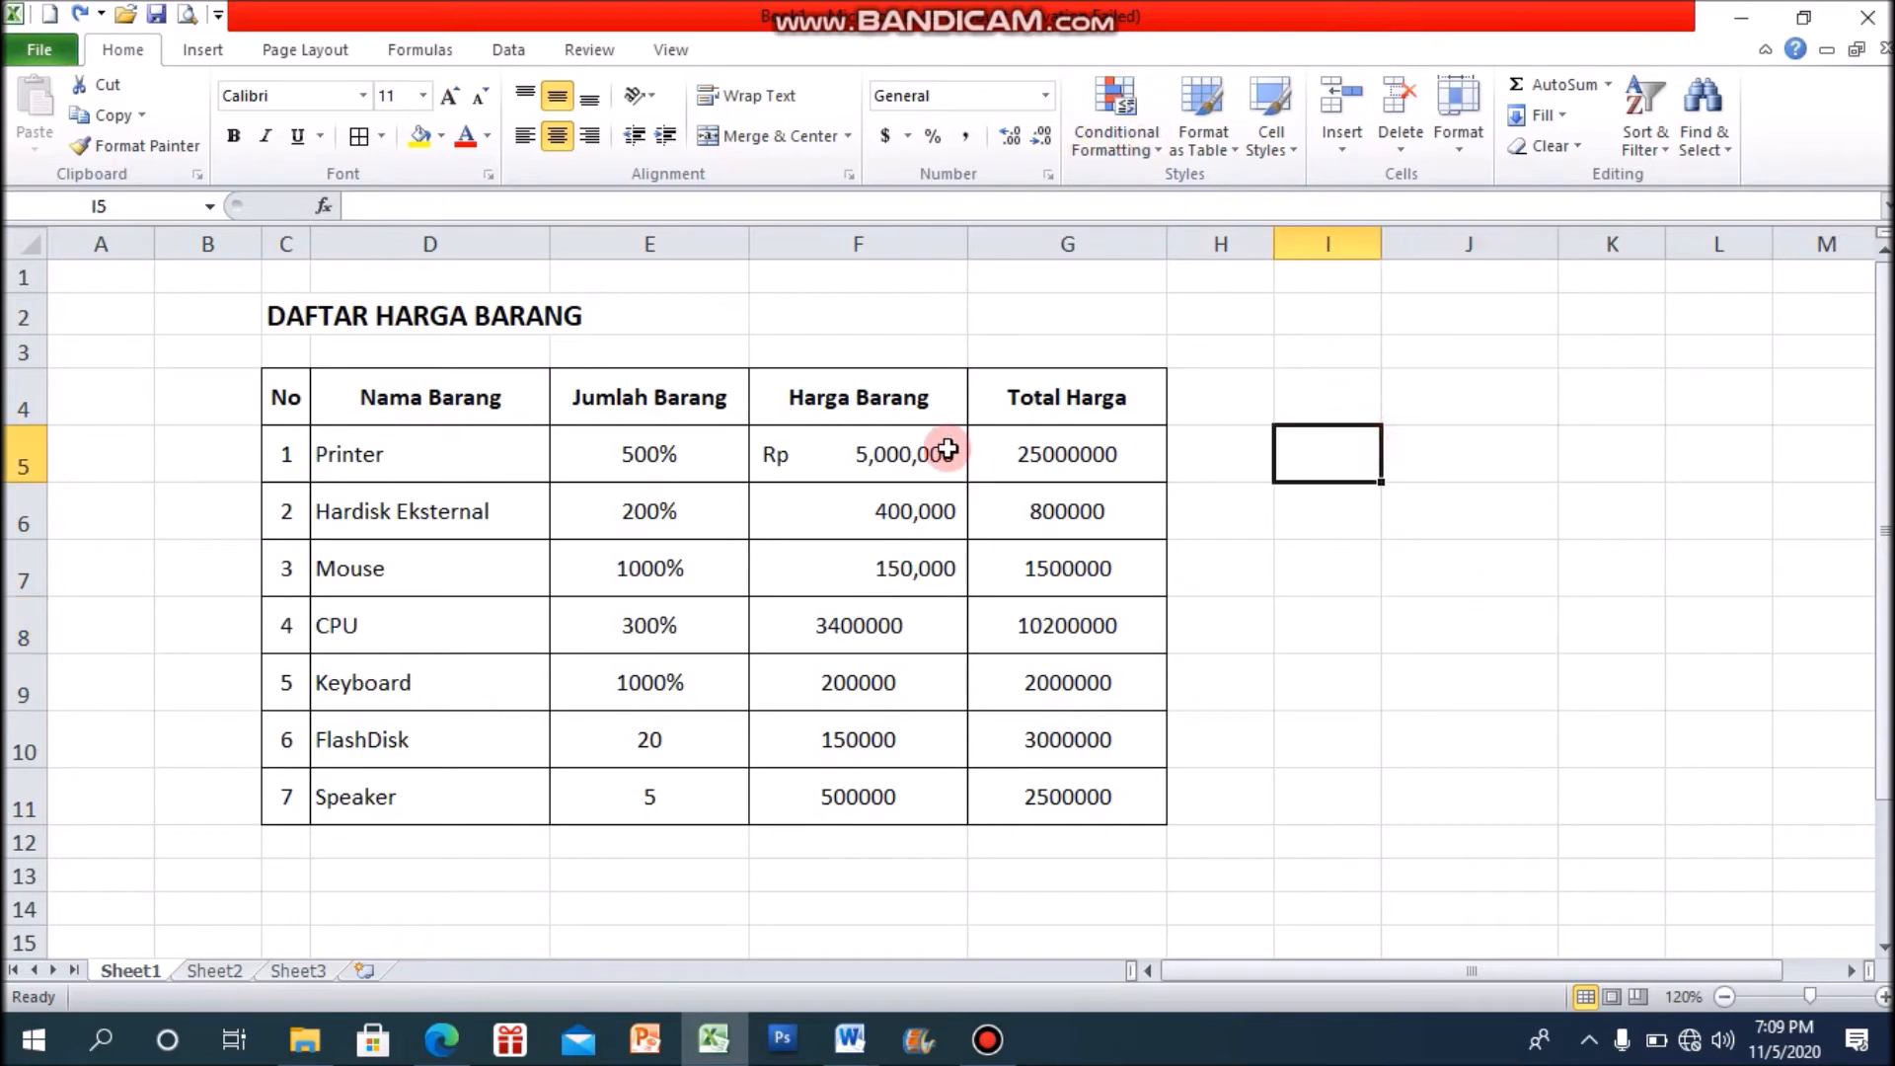
pyautogui.click(936, 445)
pyautogui.click(1343, 557)
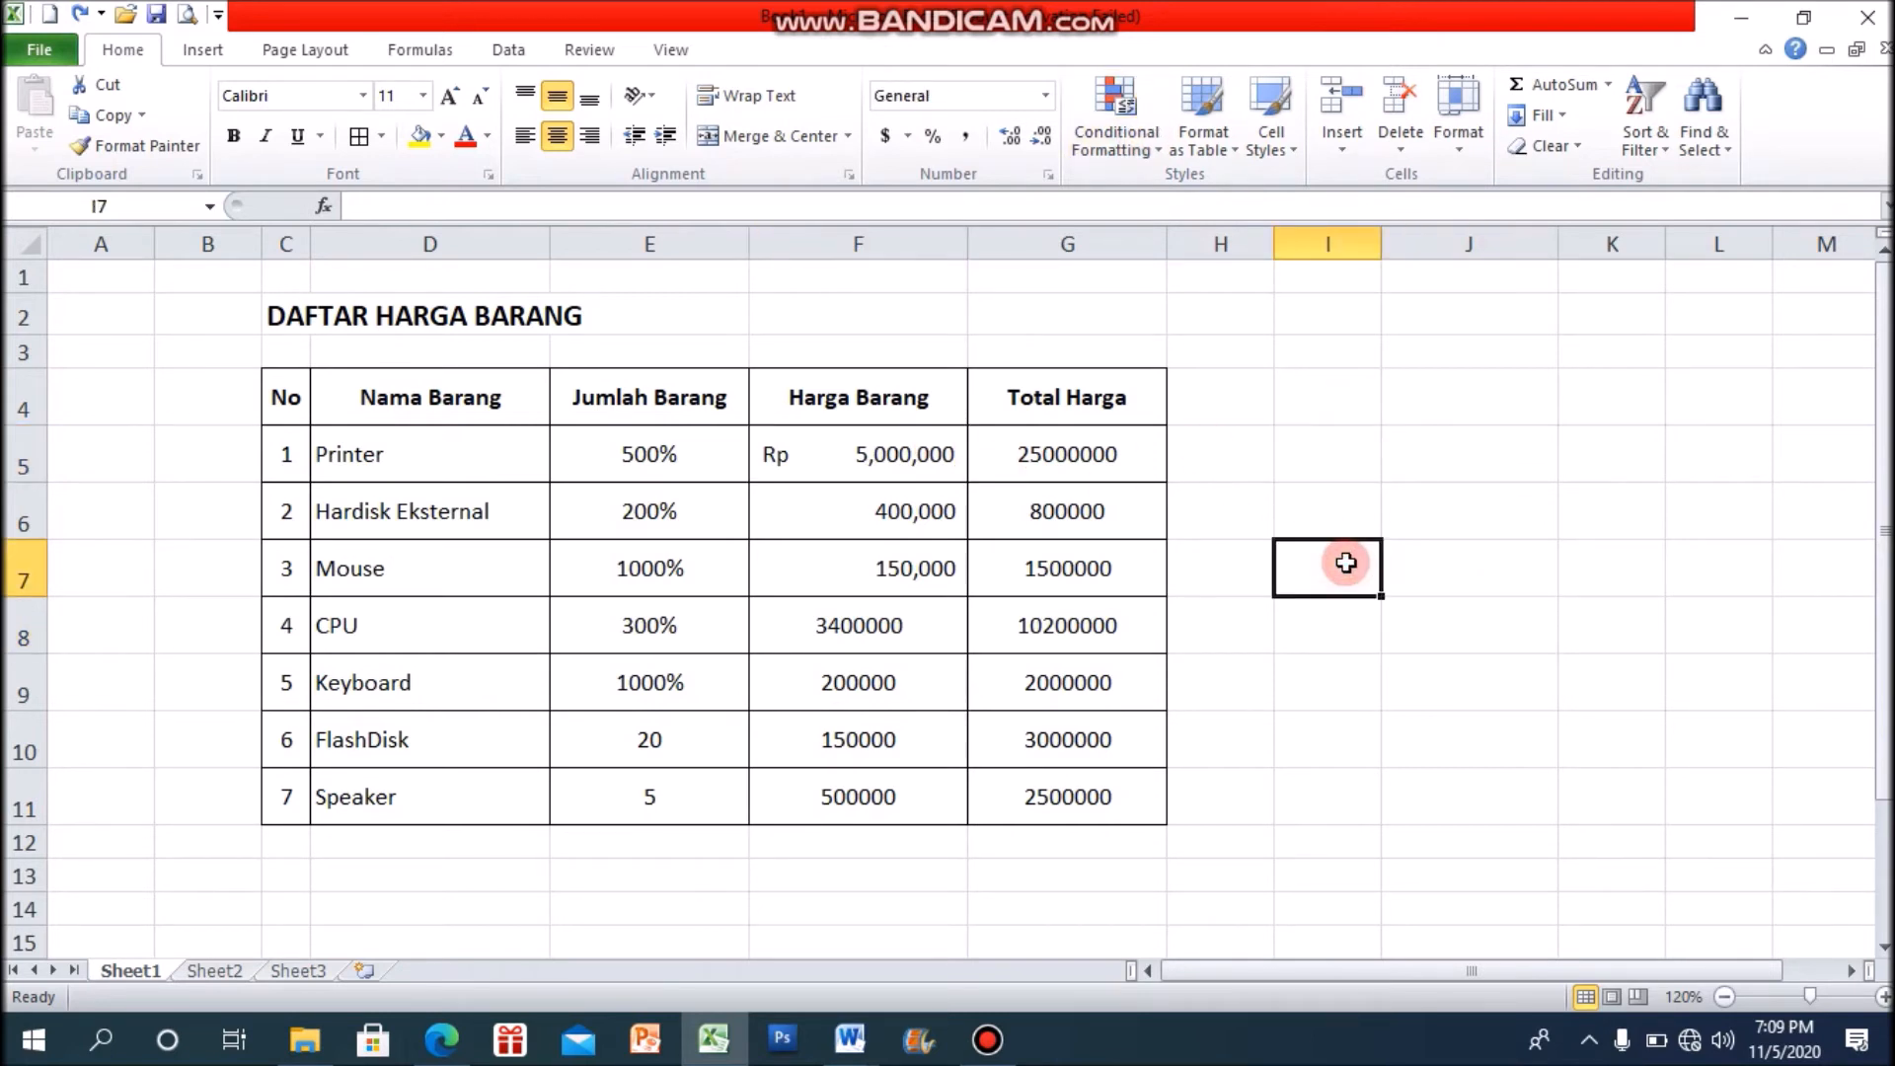
pyautogui.click(1407, 489)
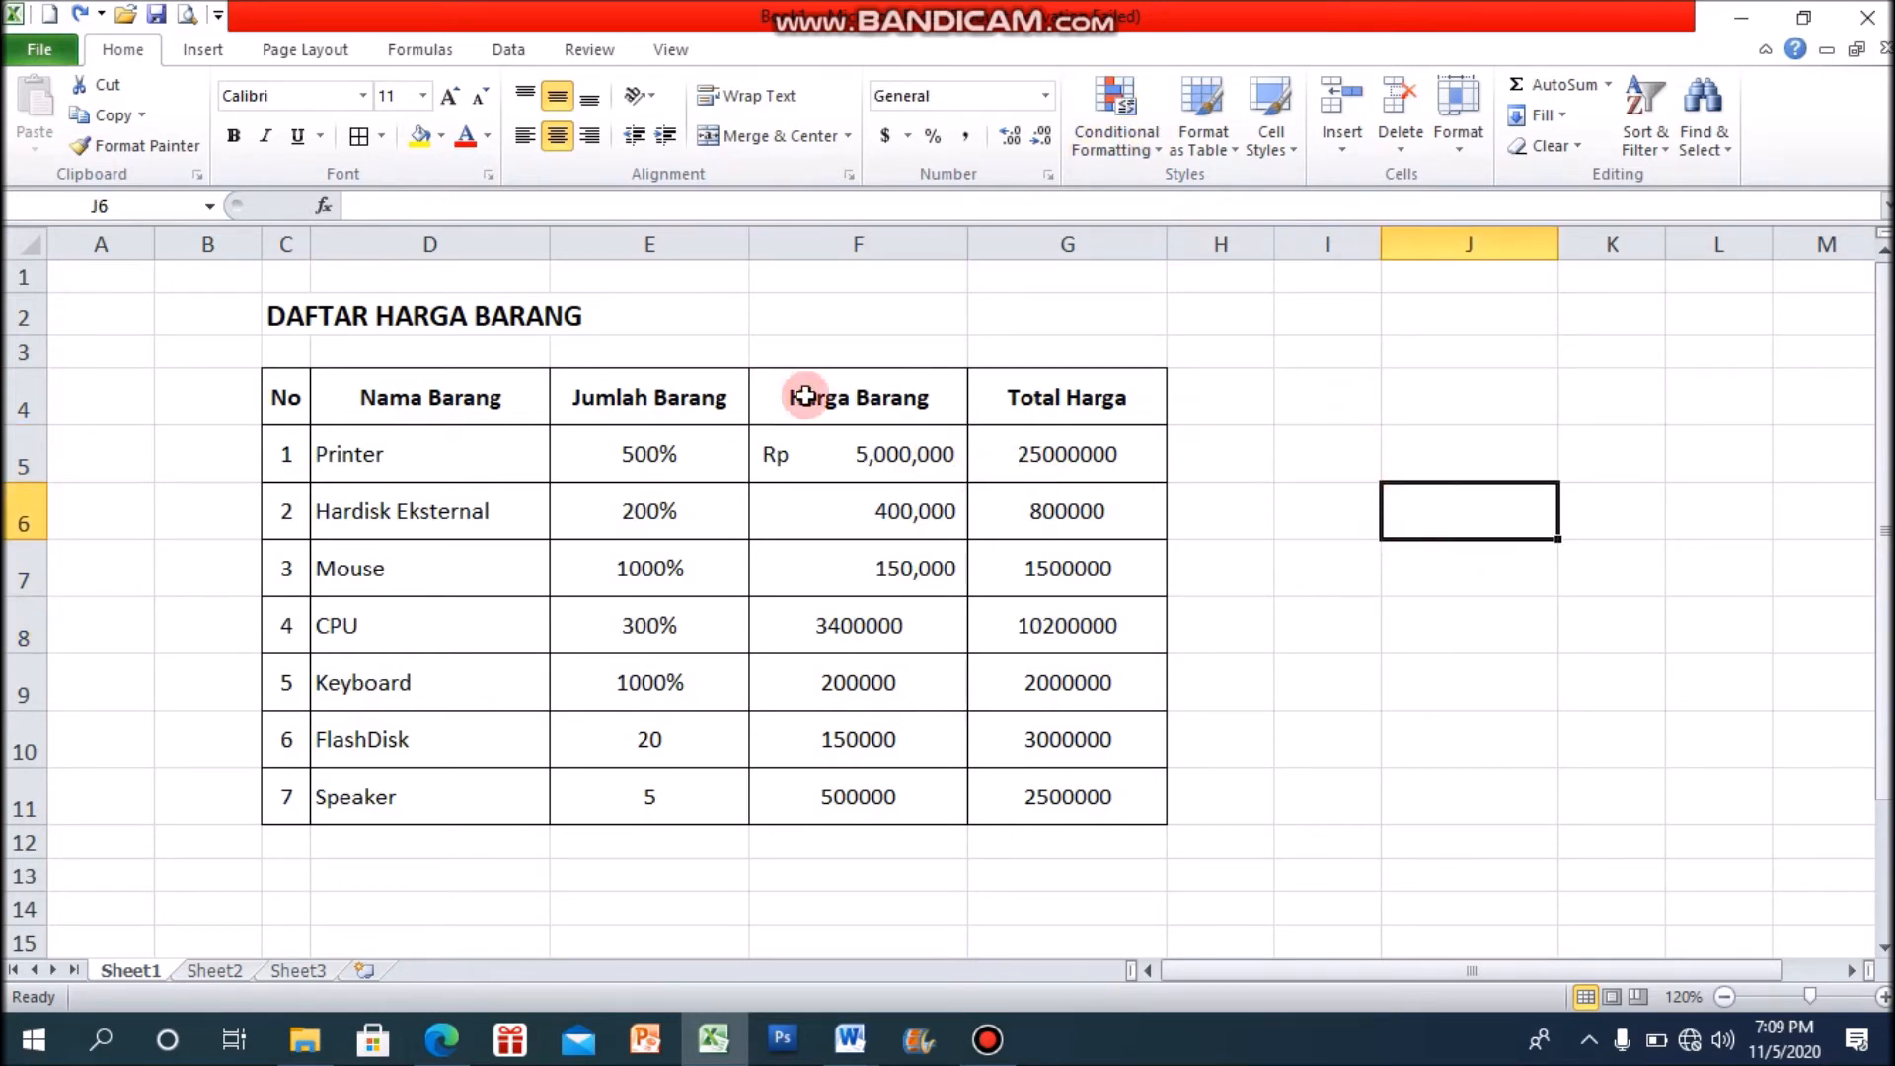
pyautogui.click(884, 452)
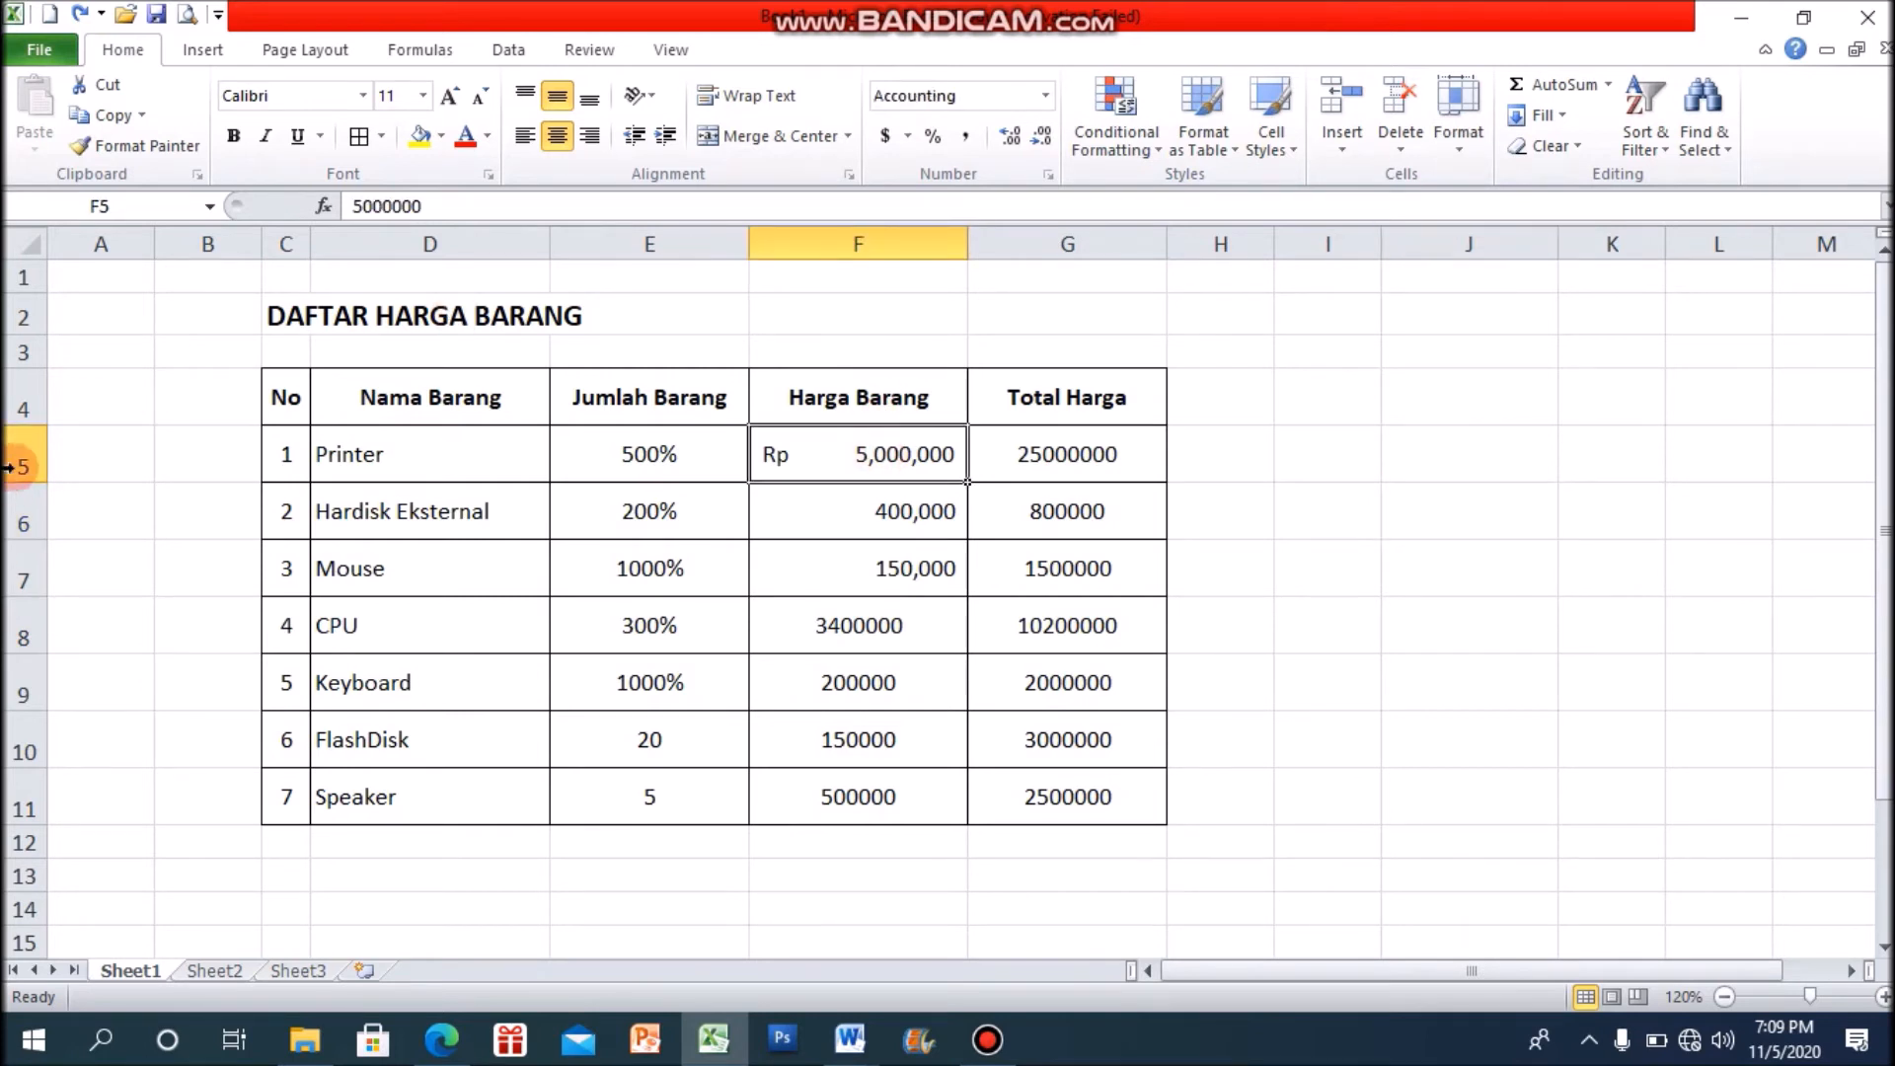
pyautogui.click(1100, 628)
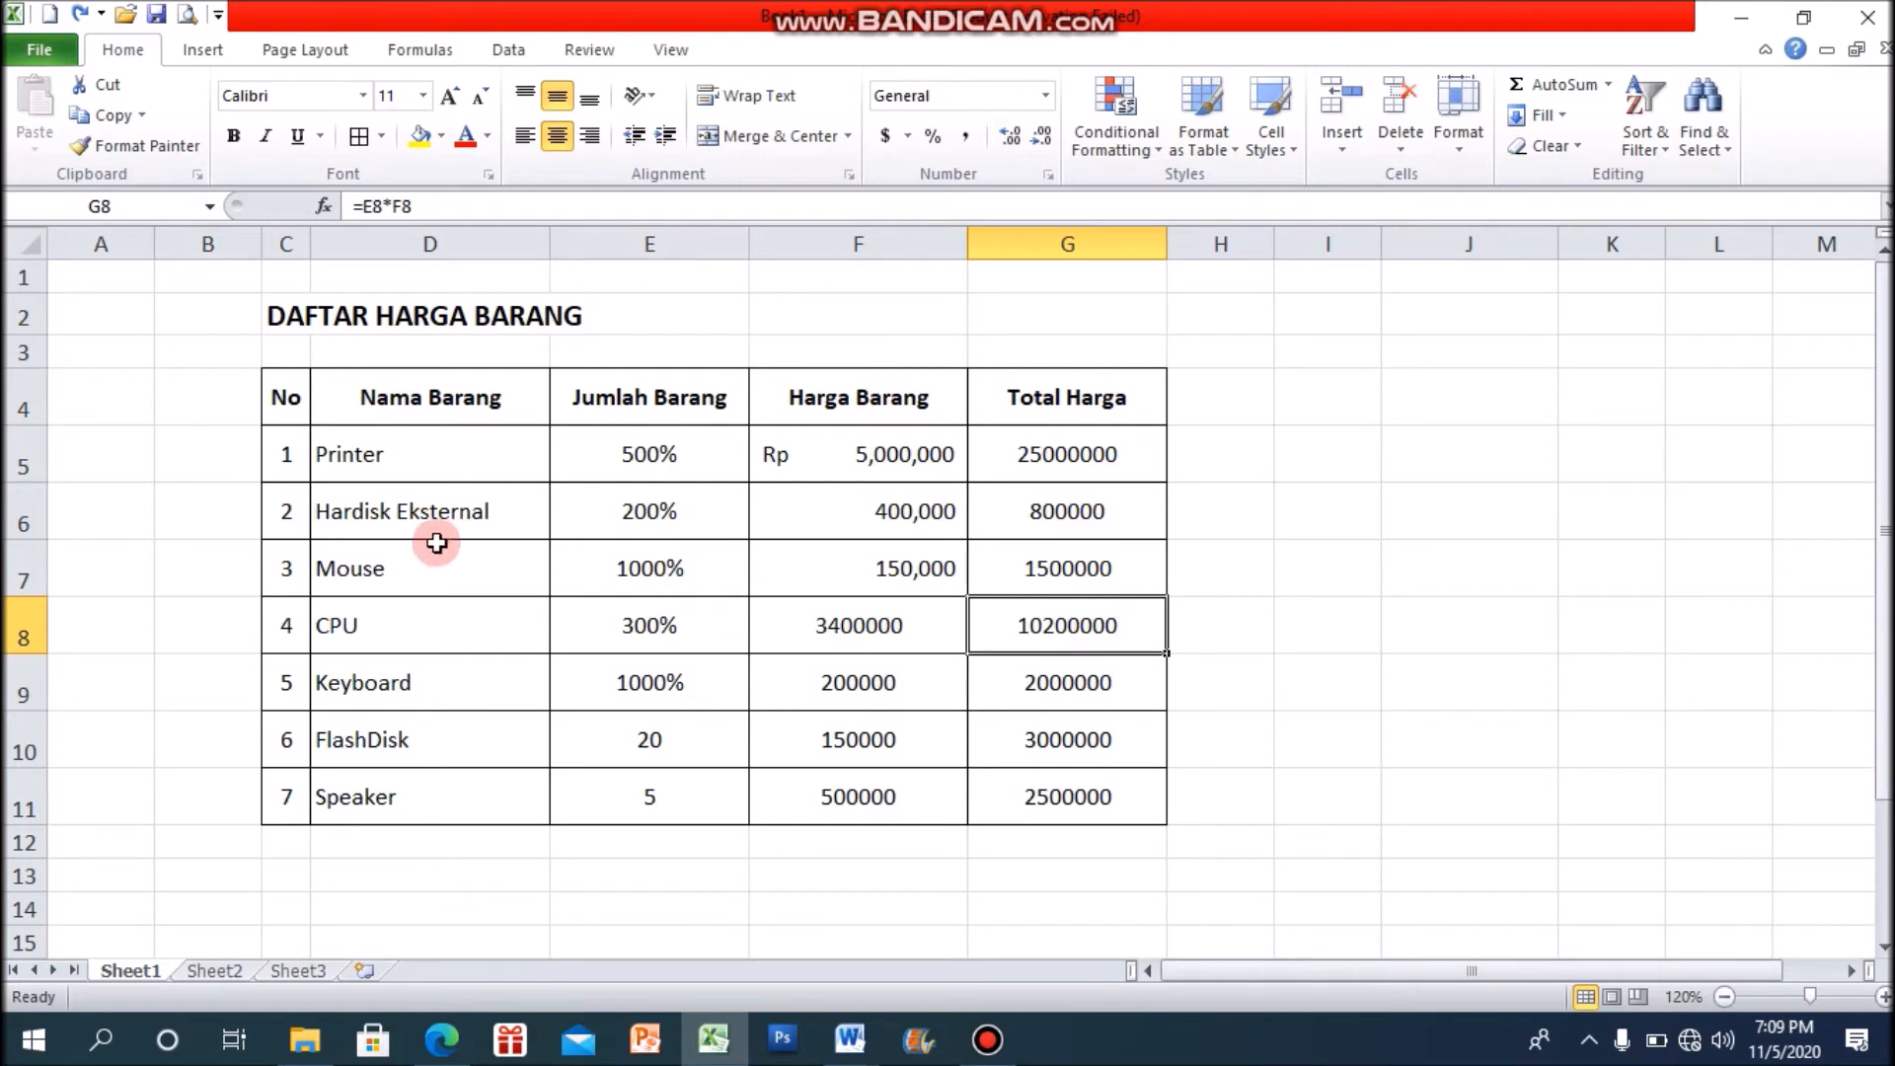
pyautogui.click(403, 513)
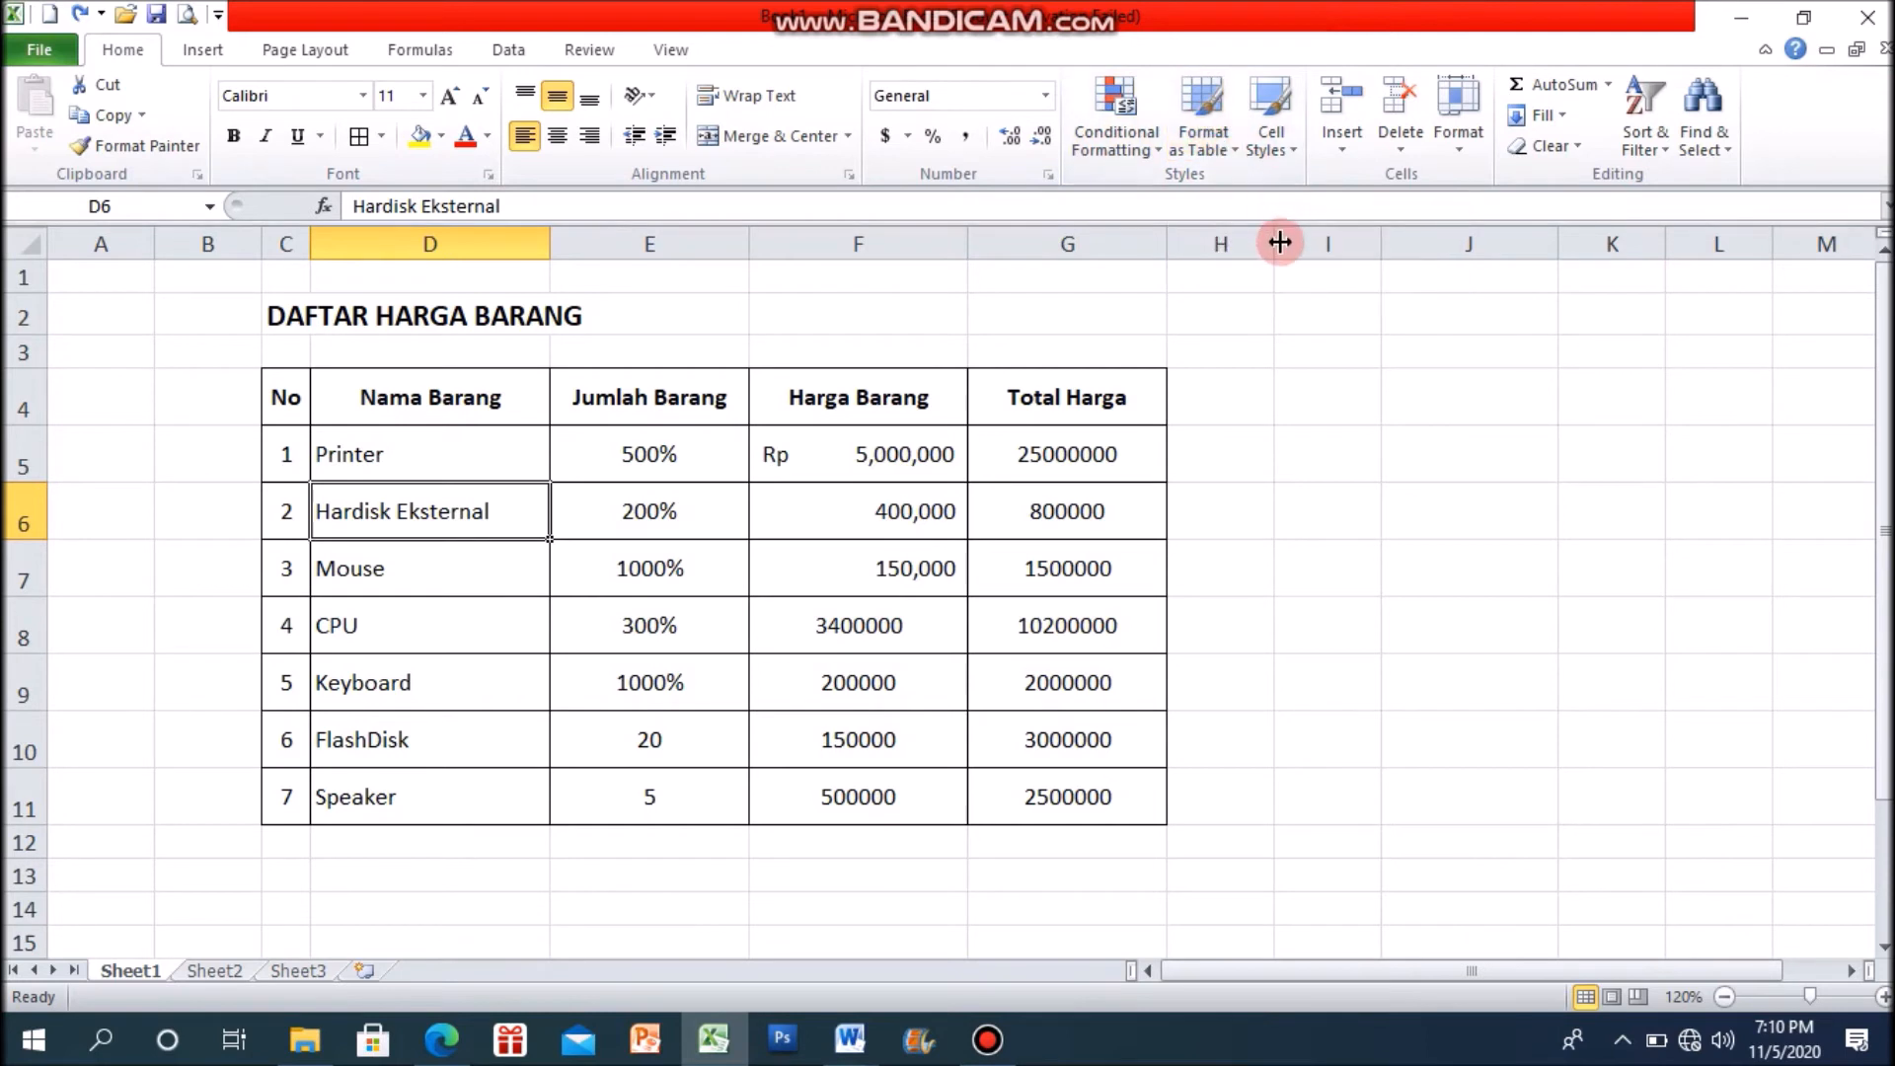
# Step: Reset the quantities, prices and totals in E5:G11 to the General number format
pyautogui.click(1451, 543)
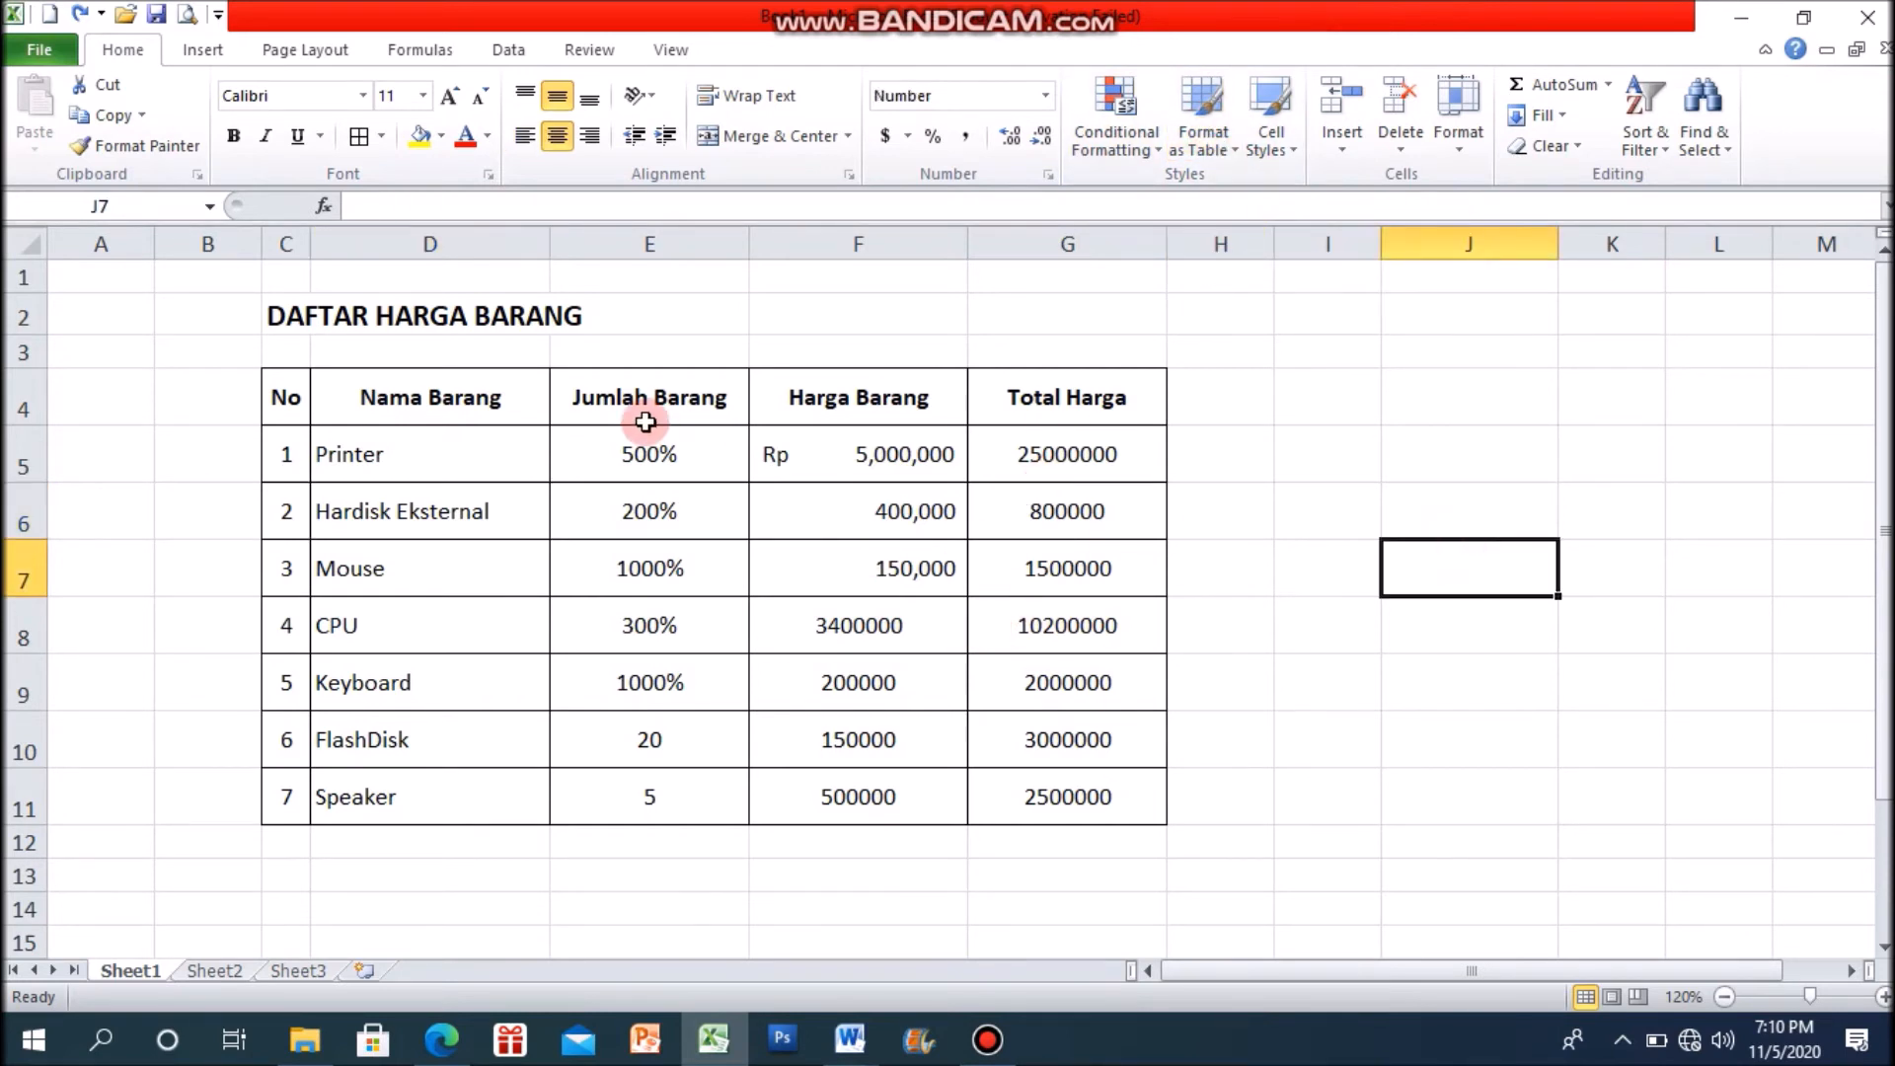
pyautogui.moveTo(662, 454); pyautogui.dragTo(981, 622)
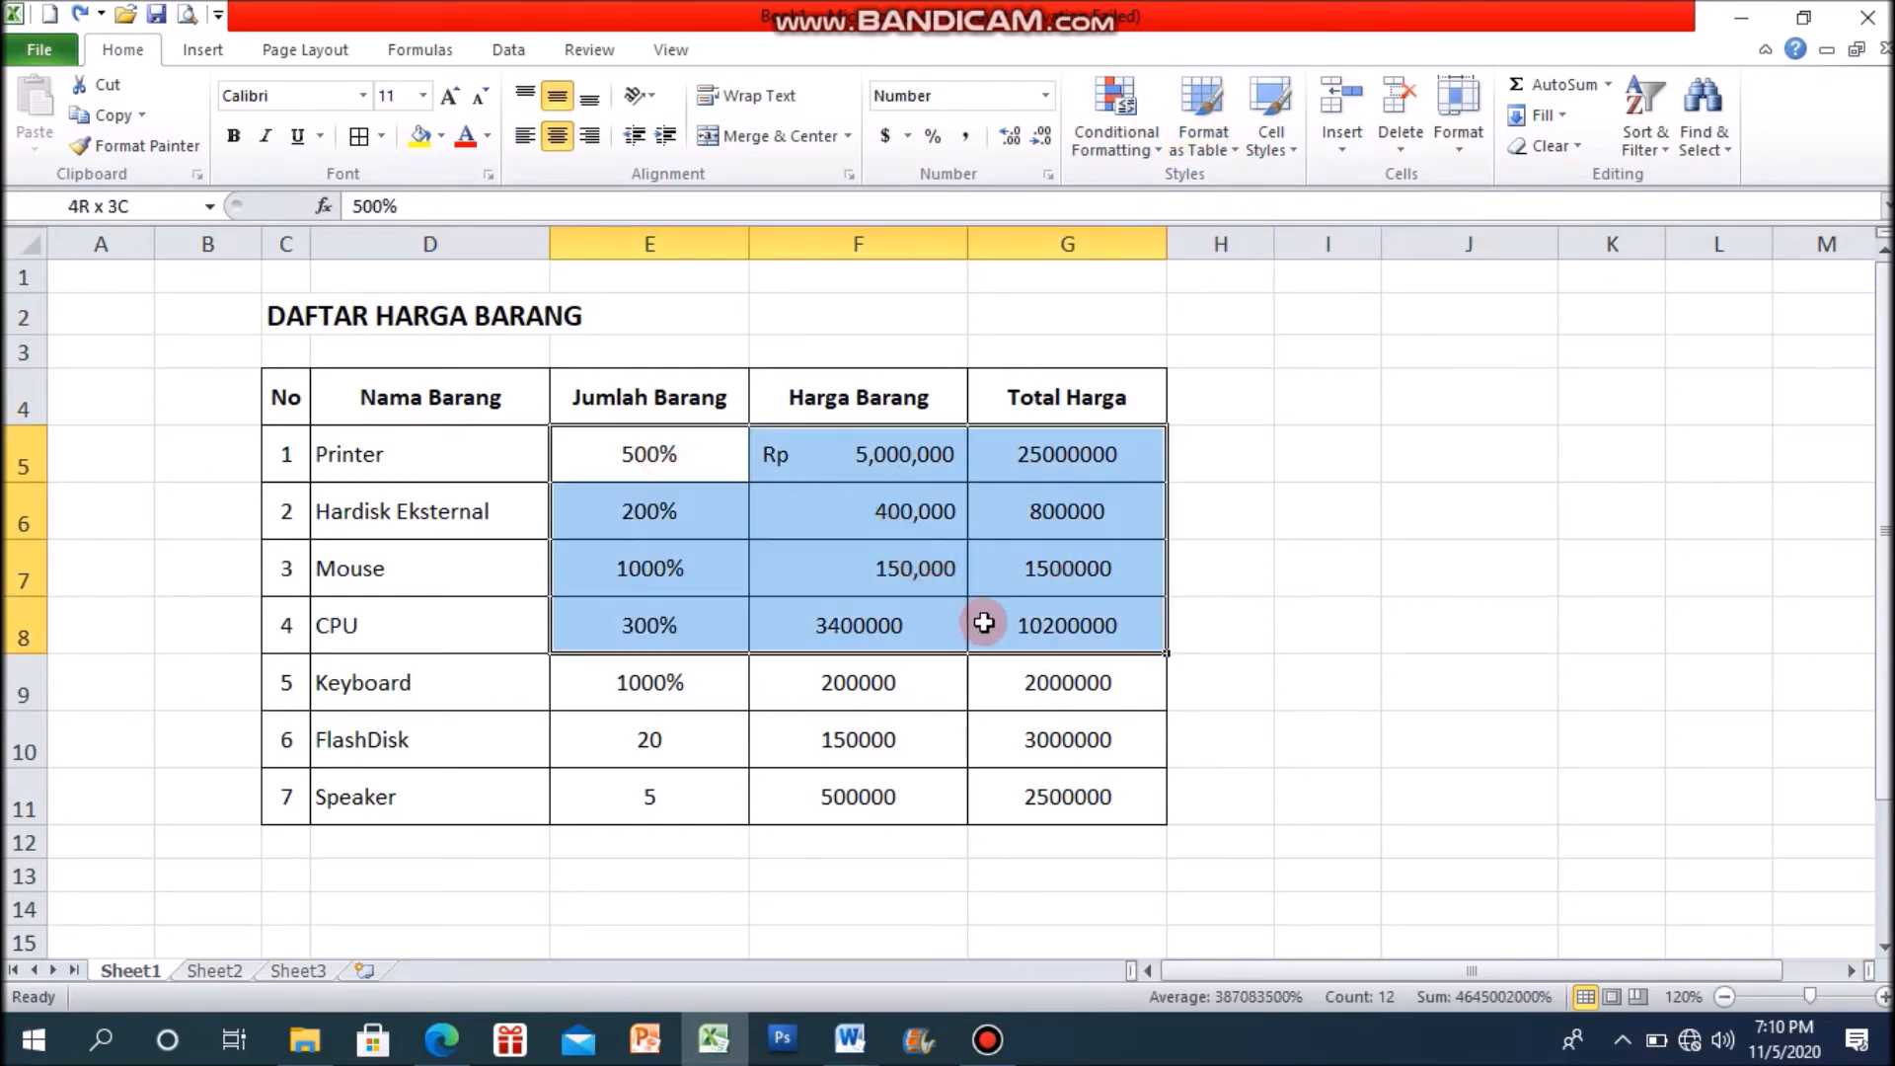
pyautogui.click(1243, 620)
pyautogui.moveTo(690, 449); pyautogui.dragTo(1092, 804)
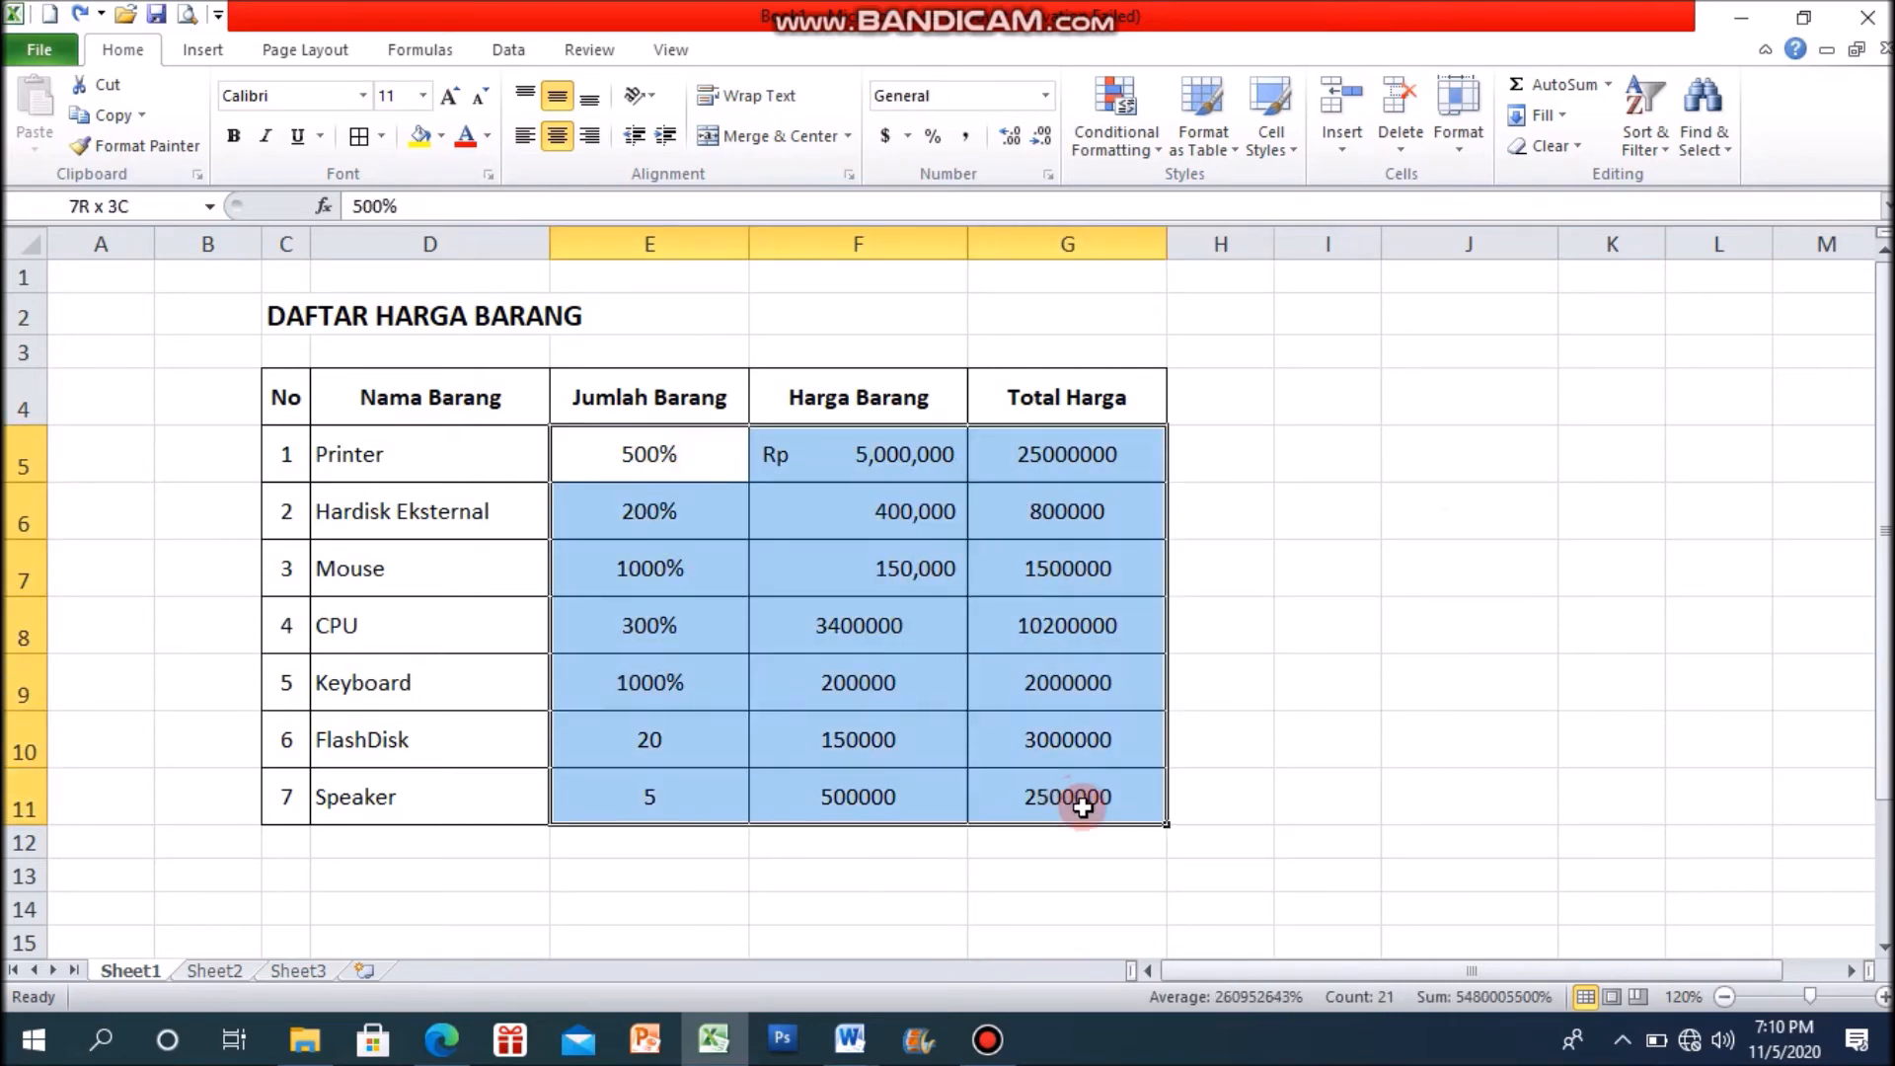
pyautogui.click(1045, 102)
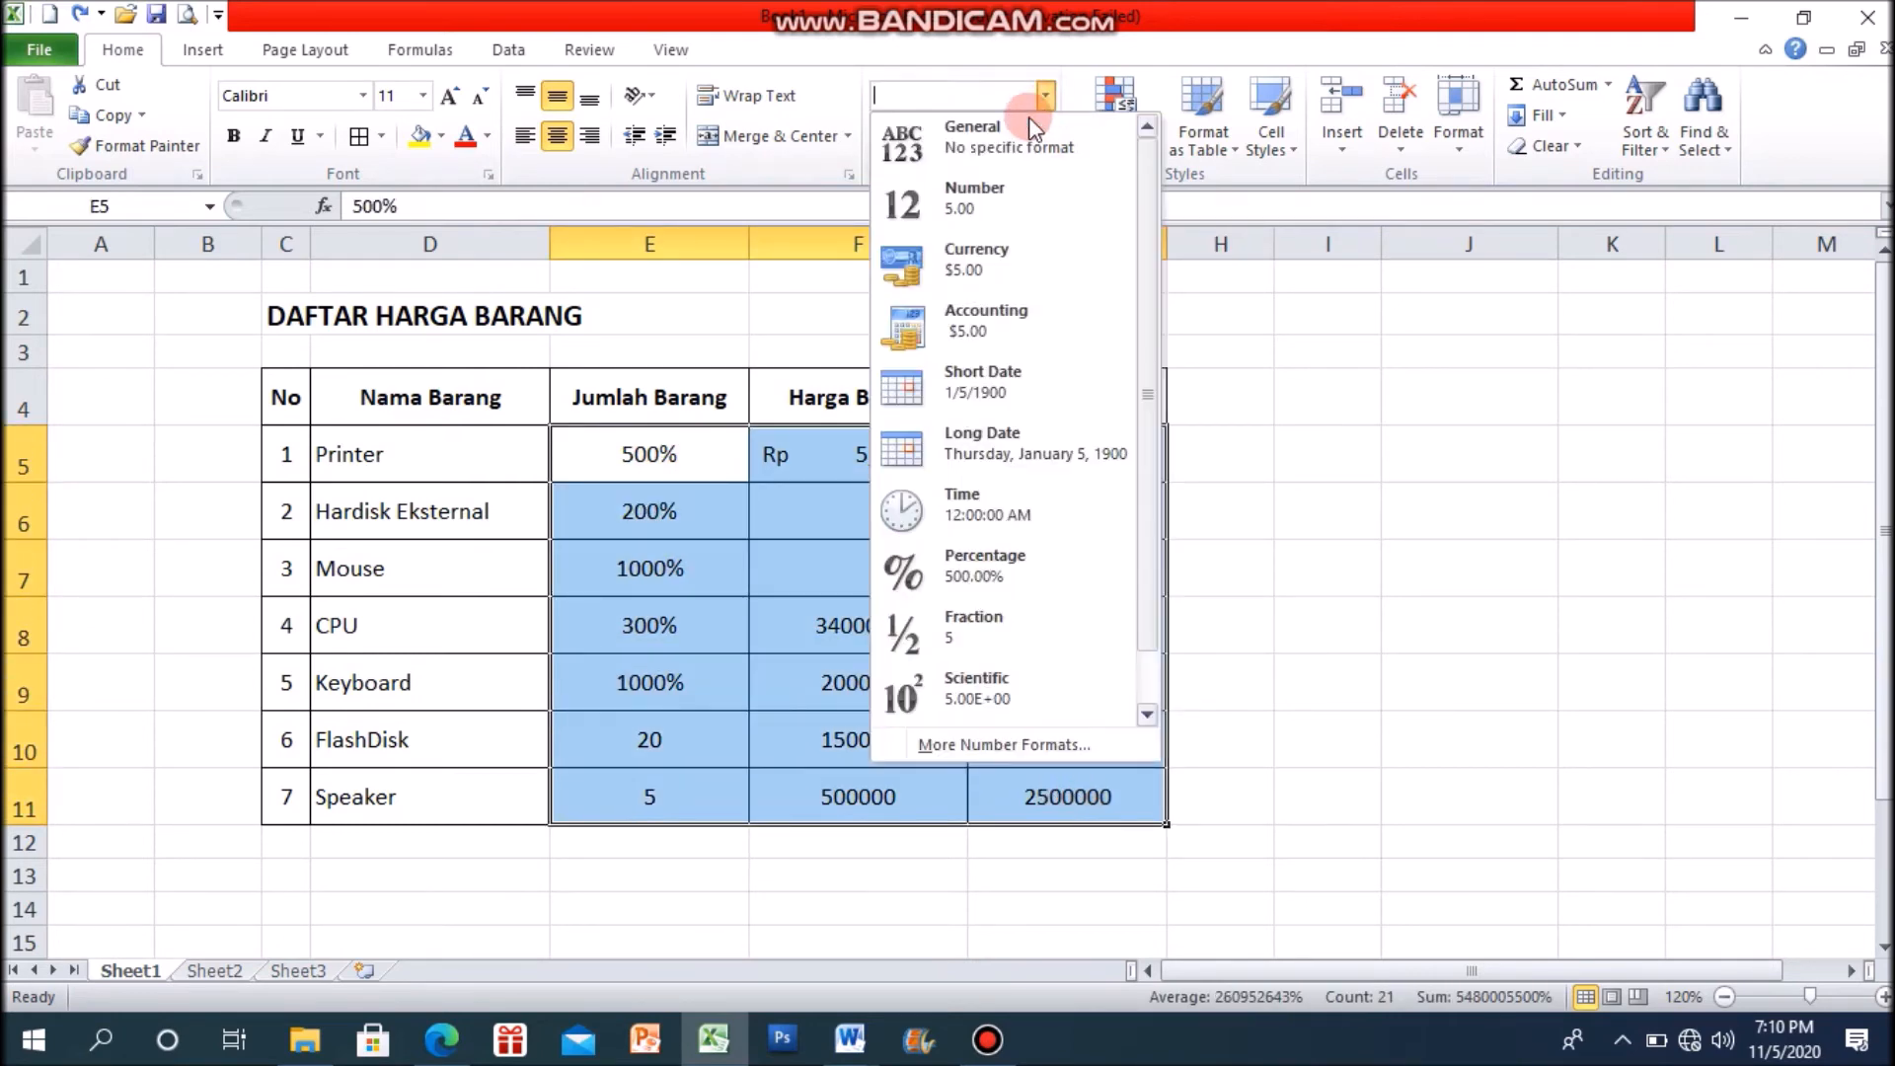
pyautogui.click(987, 138)
pyautogui.click(1426, 582)
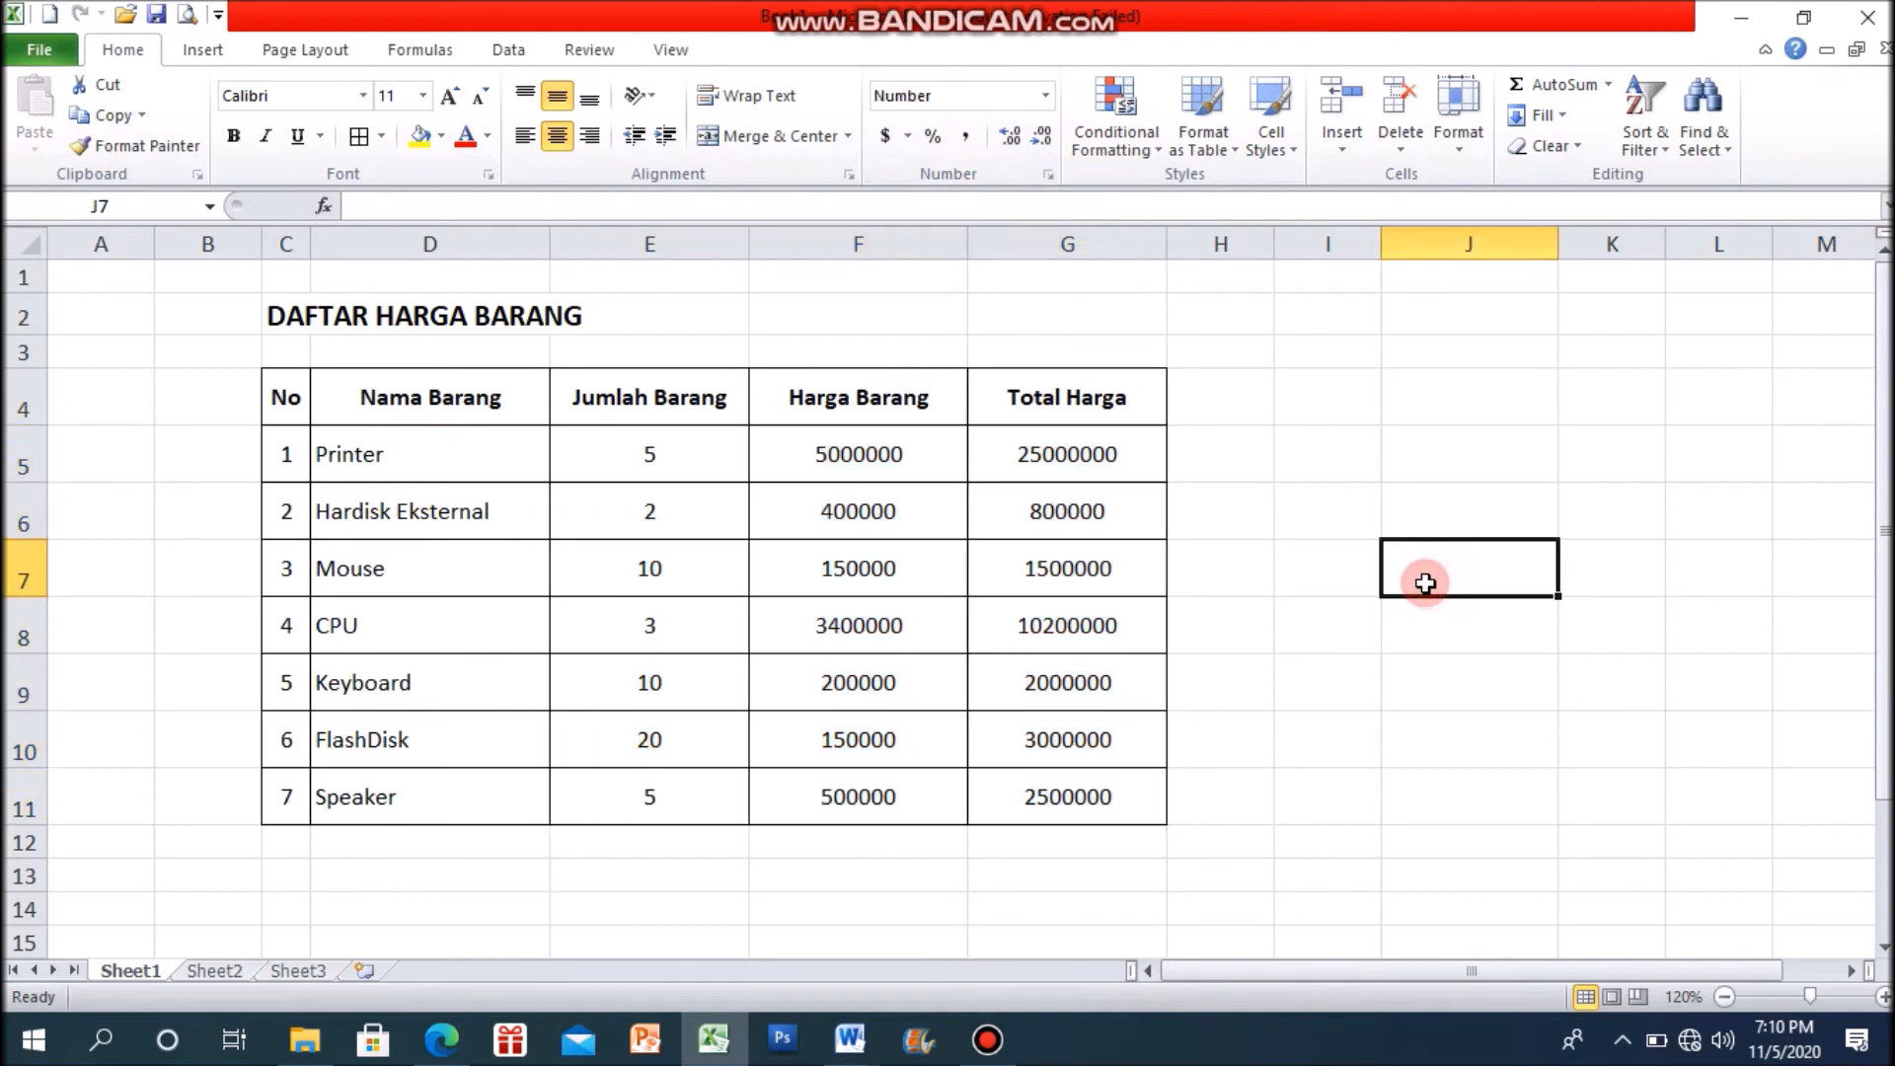
pyautogui.click(1153, 153)
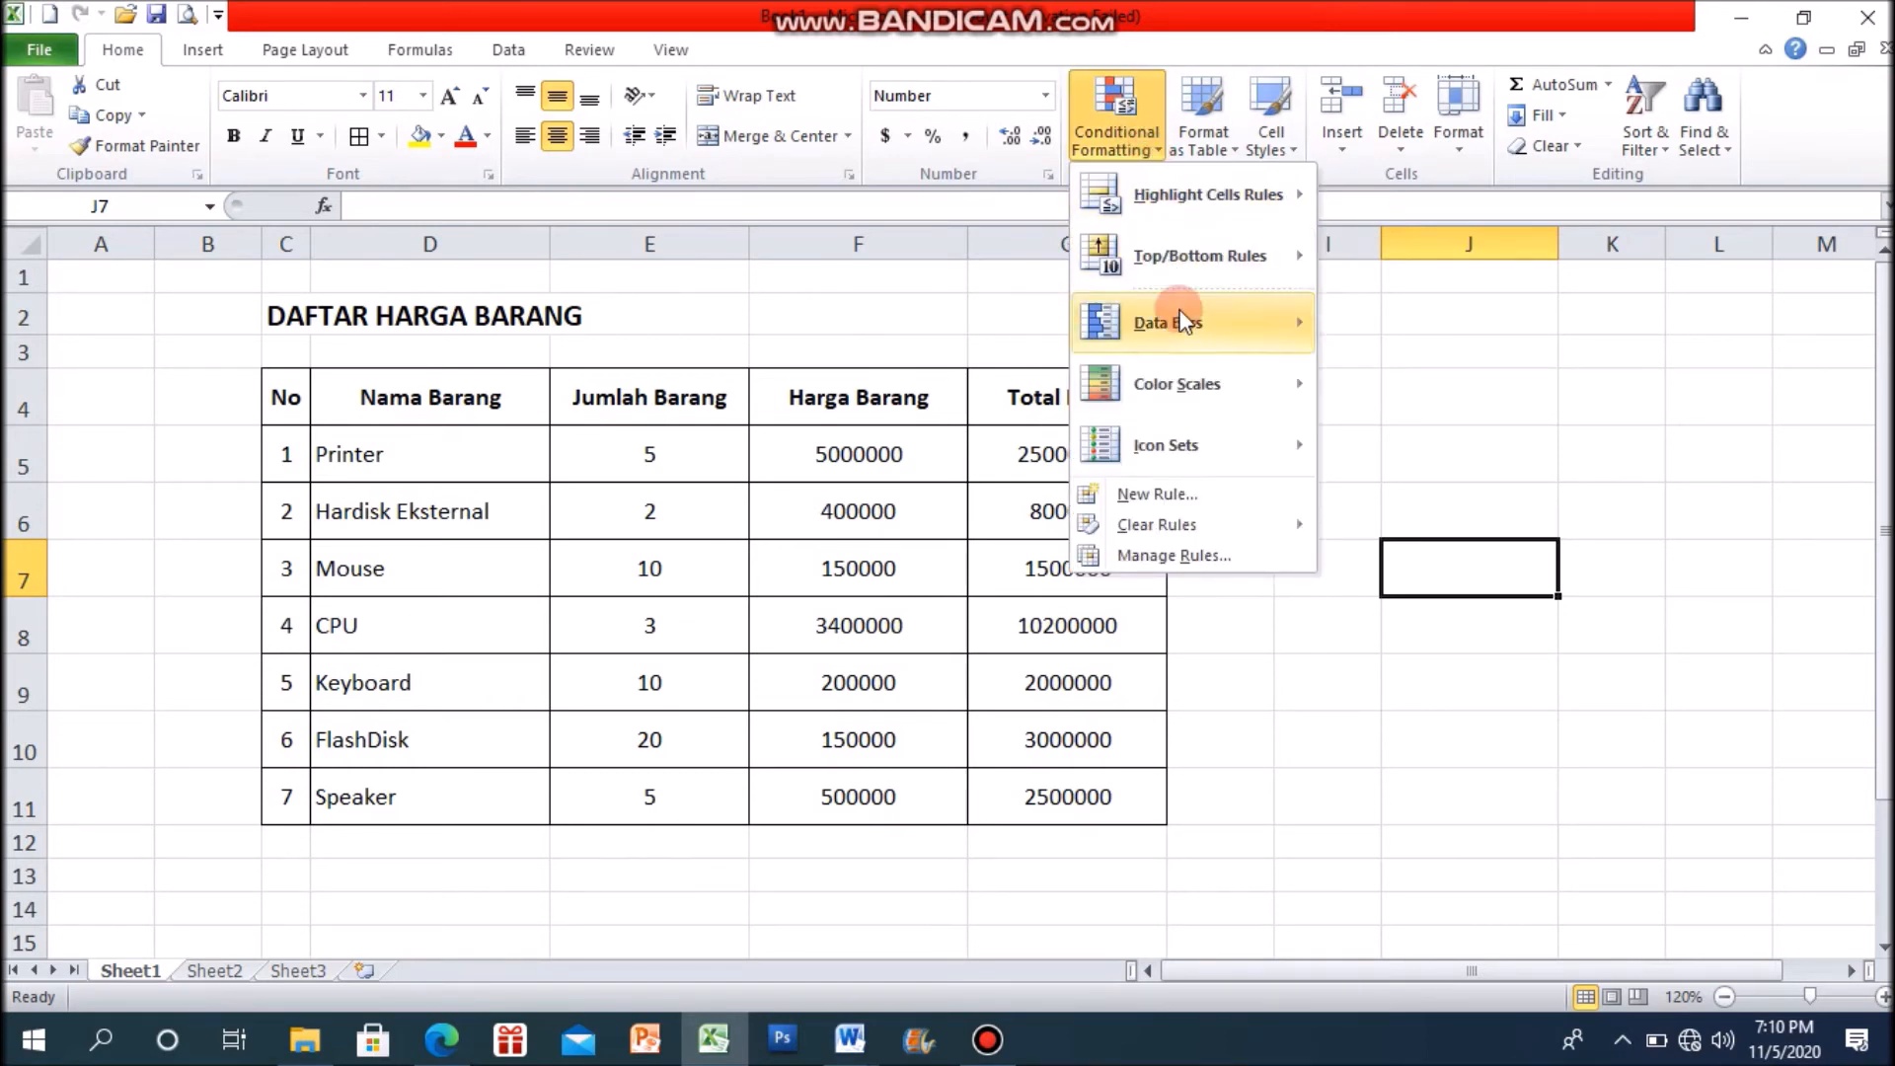
pyautogui.moveTo(1145, 198)
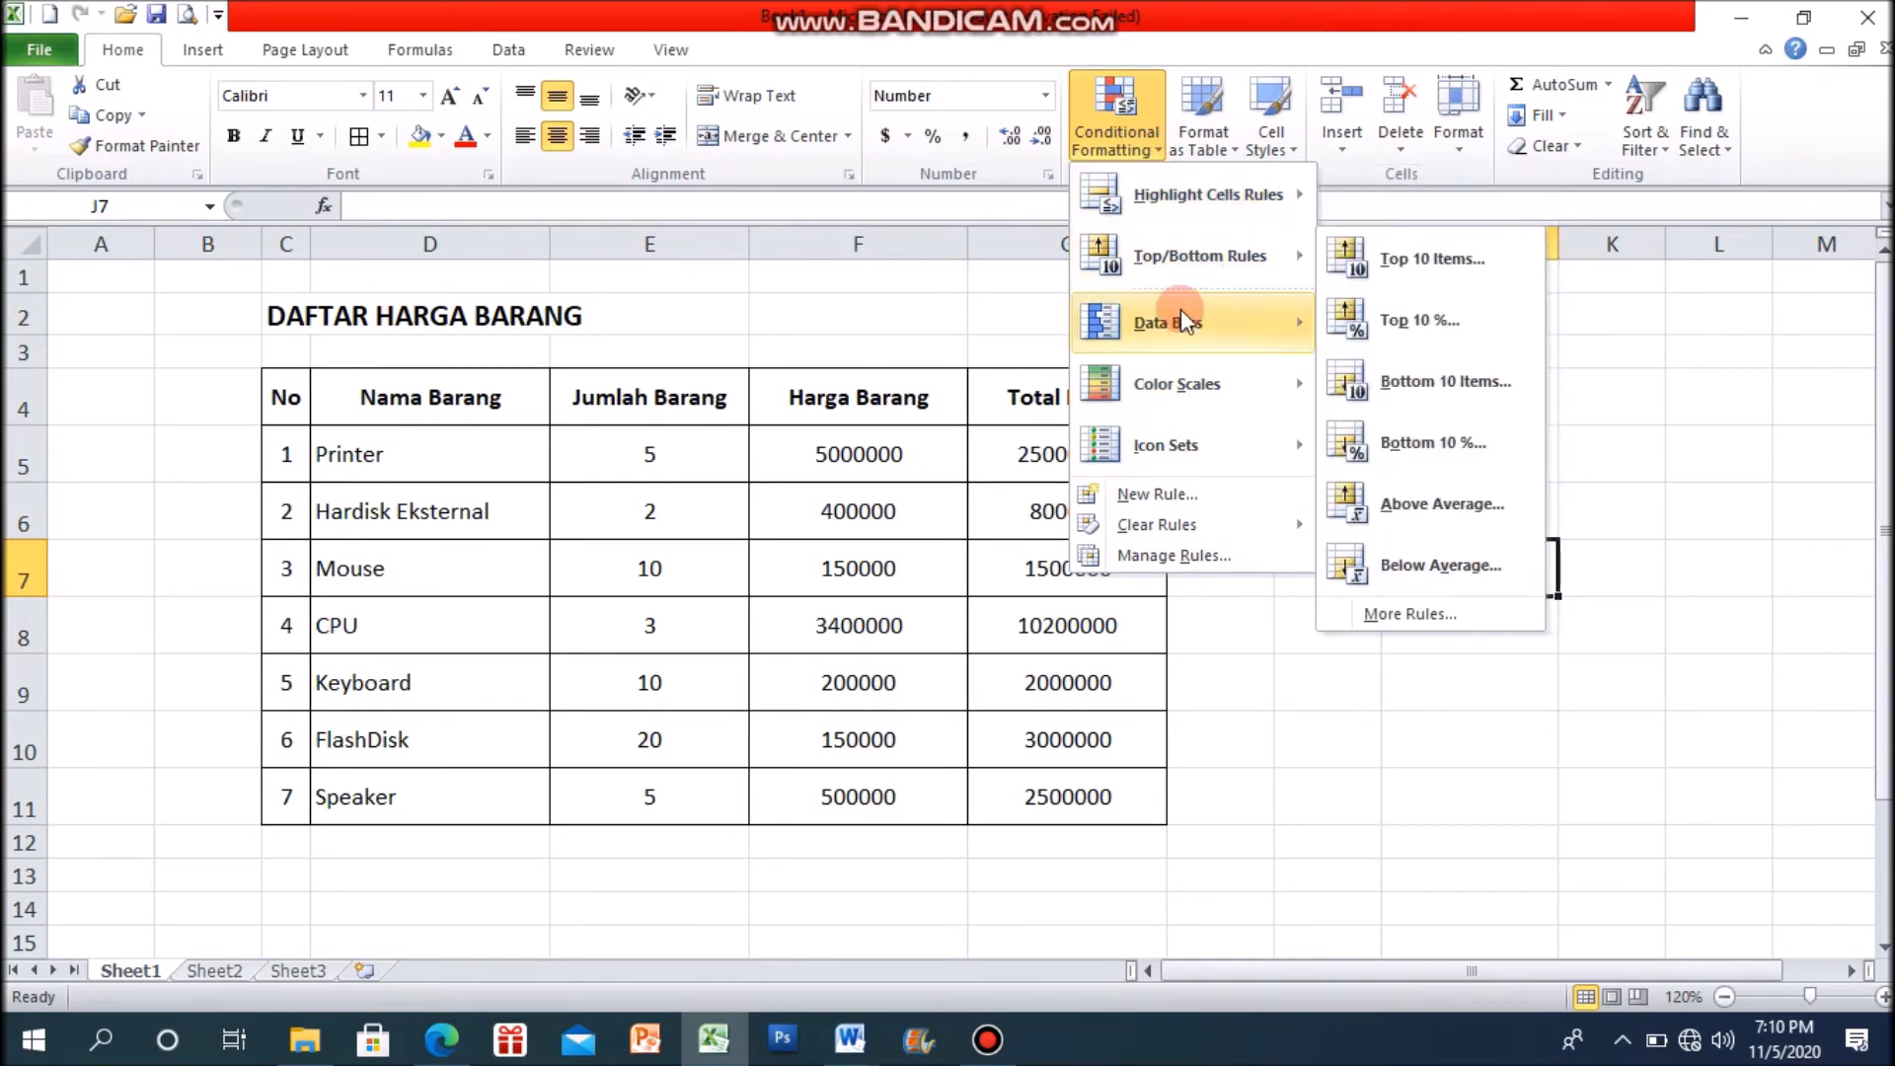
pyautogui.moveTo(1167, 387)
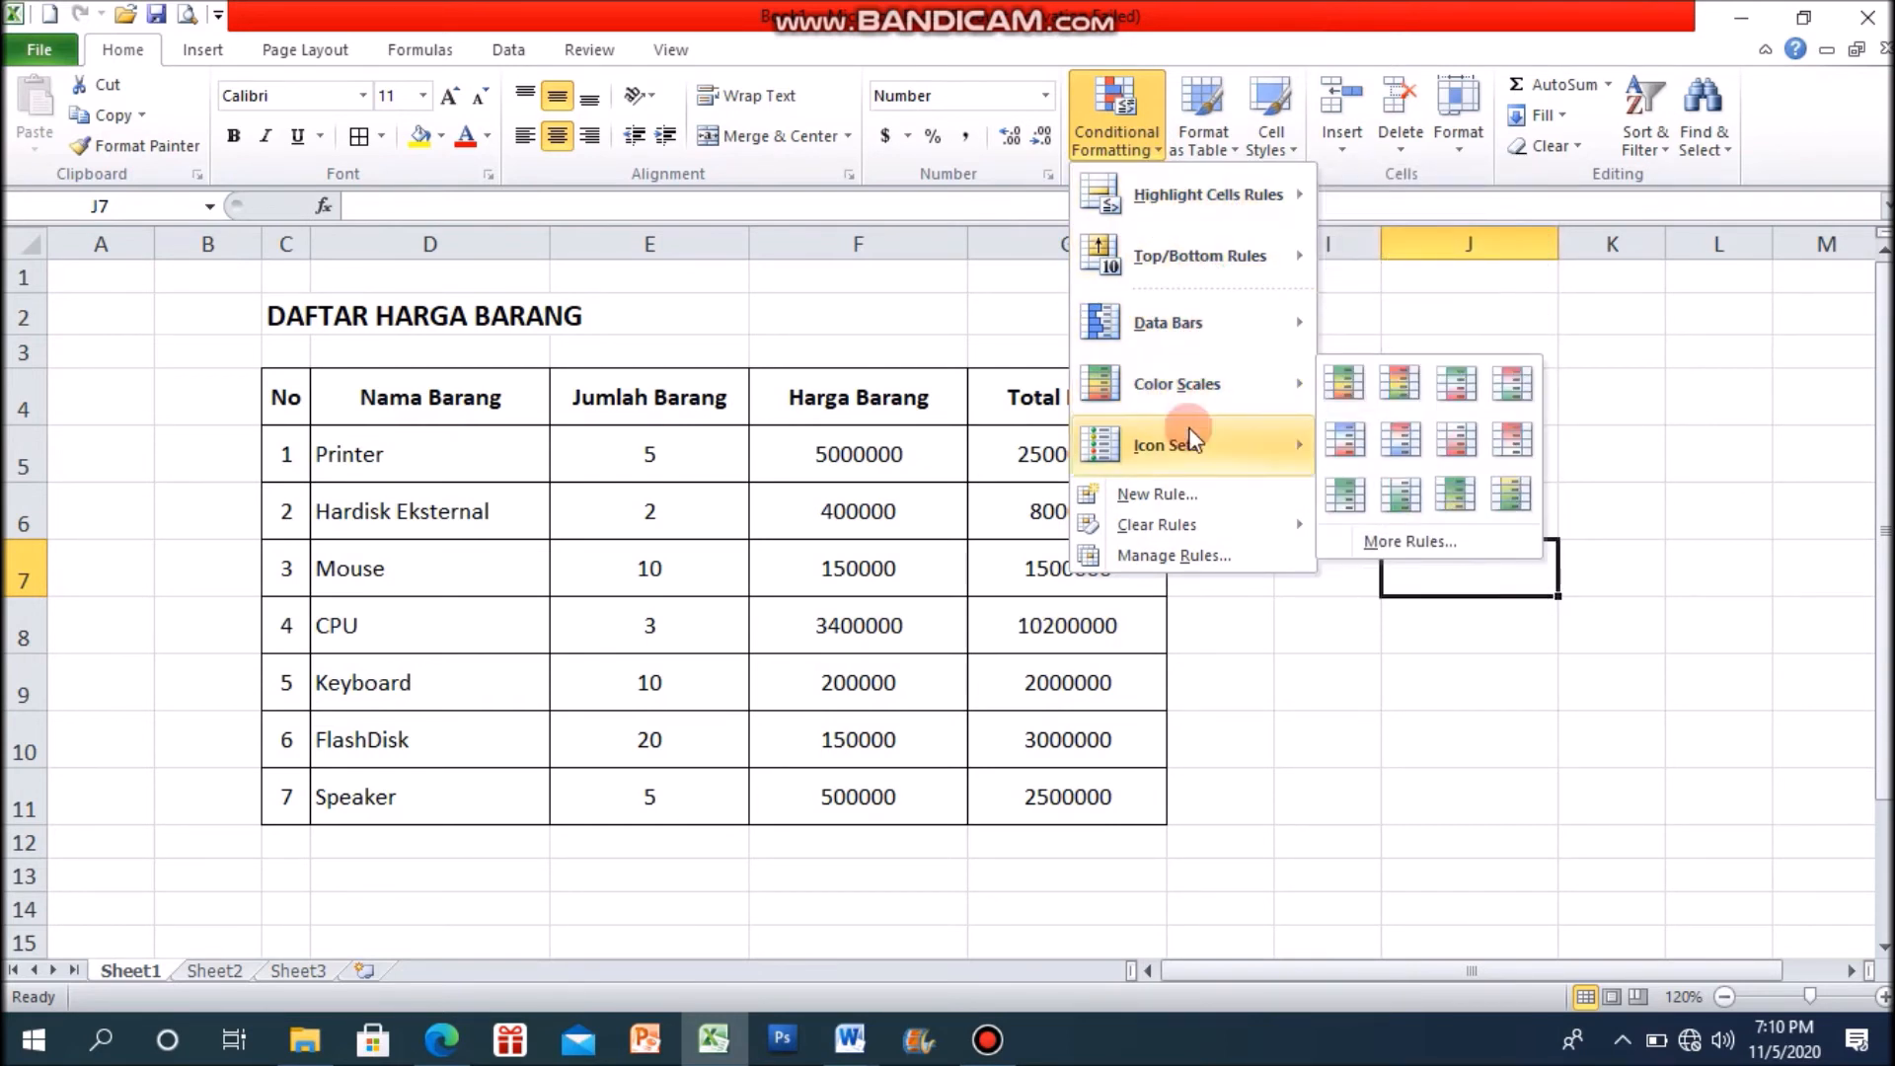
pyautogui.moveTo(1174, 452)
pyautogui.click(1480, 326)
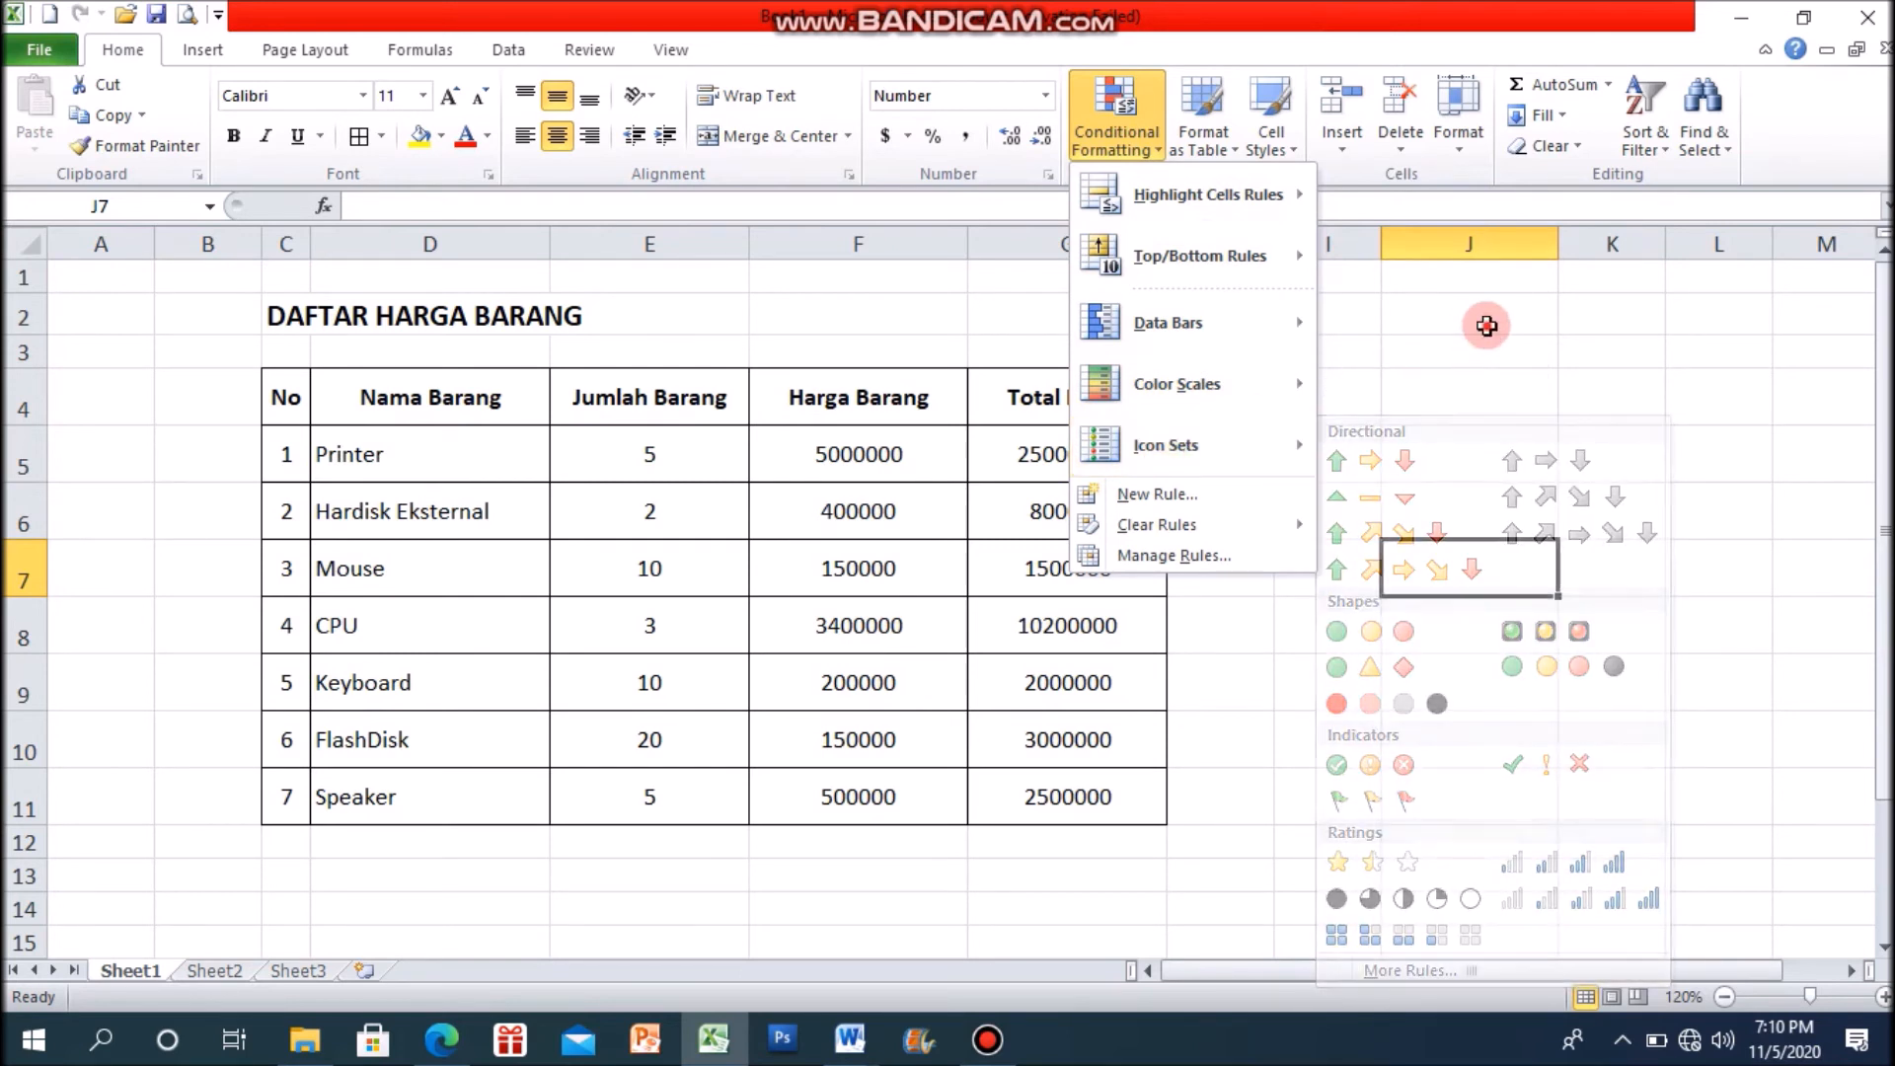
pyautogui.click(1480, 321)
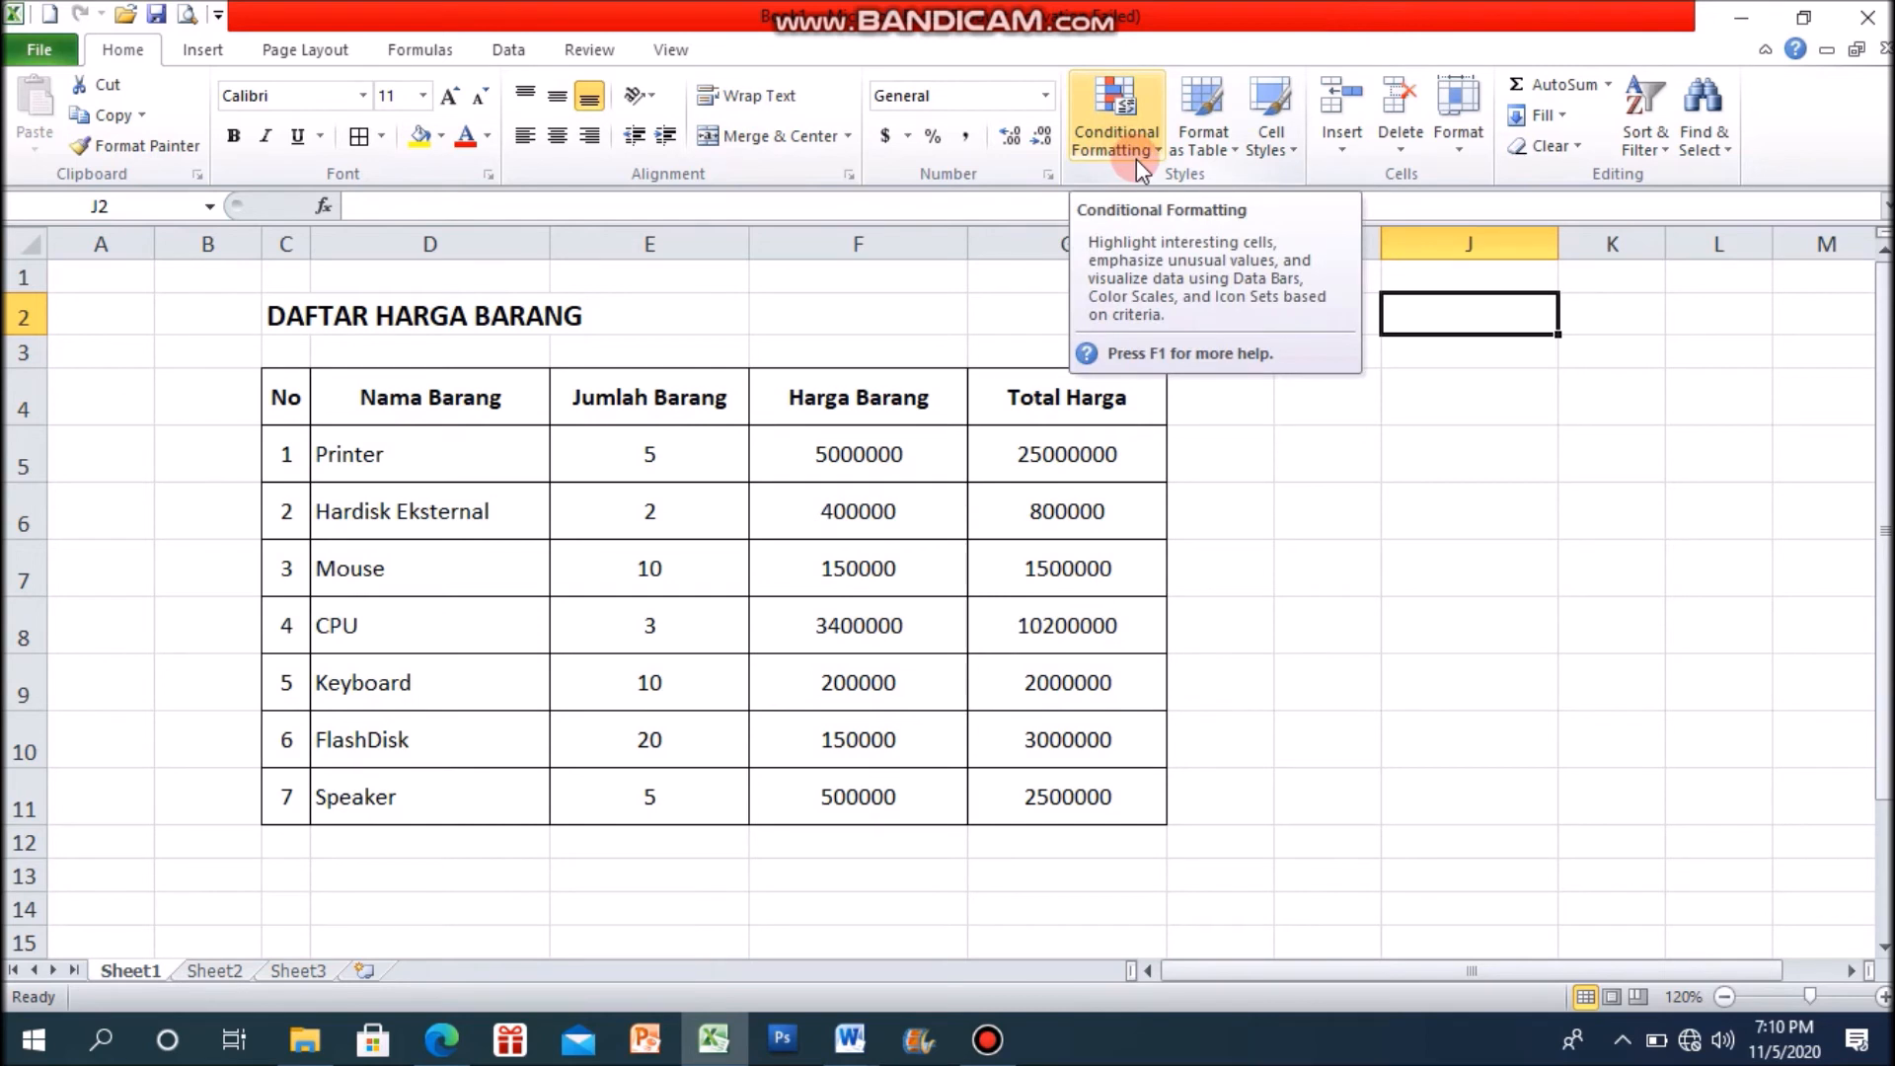
pyautogui.click(1574, 607)
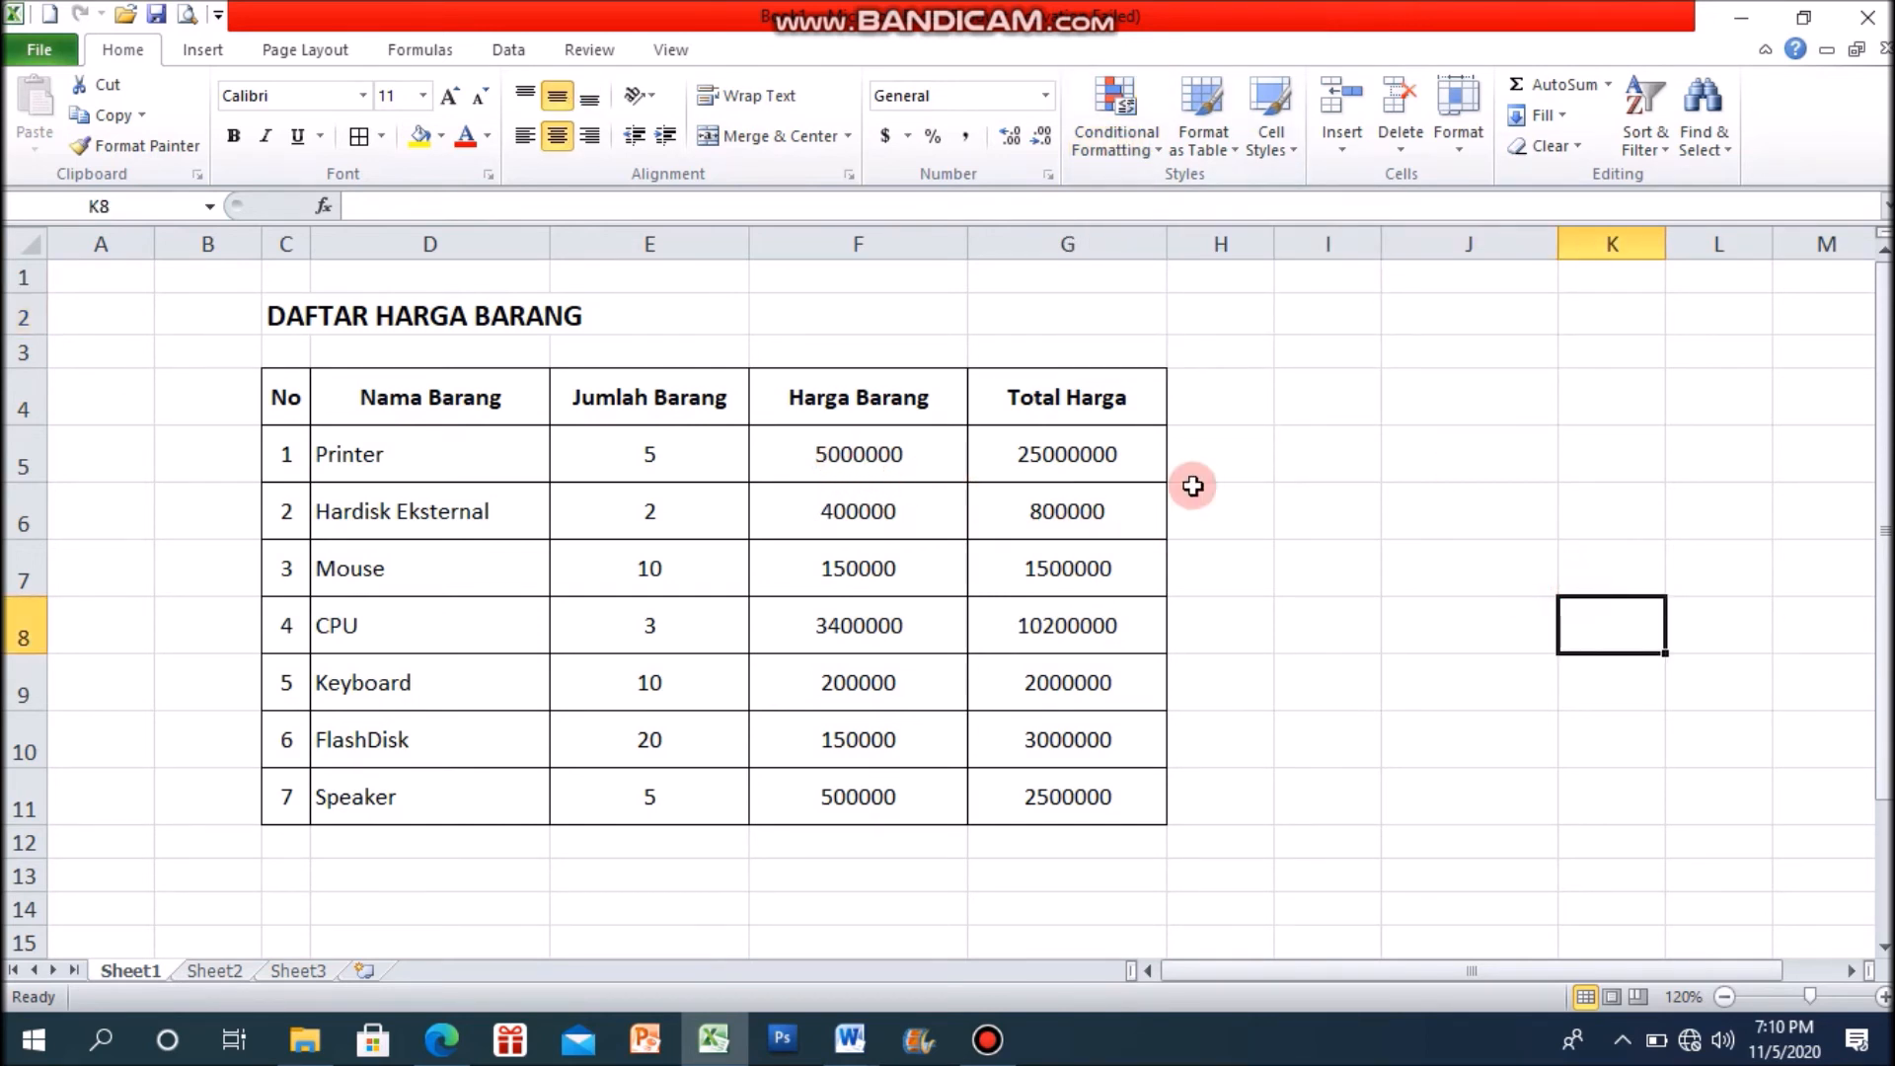
# Step: Apply the green-yellow-red color scale to the Harga Barang prices in F5:F11
pyautogui.moveTo(873, 461); pyautogui.dragTo(871, 785)
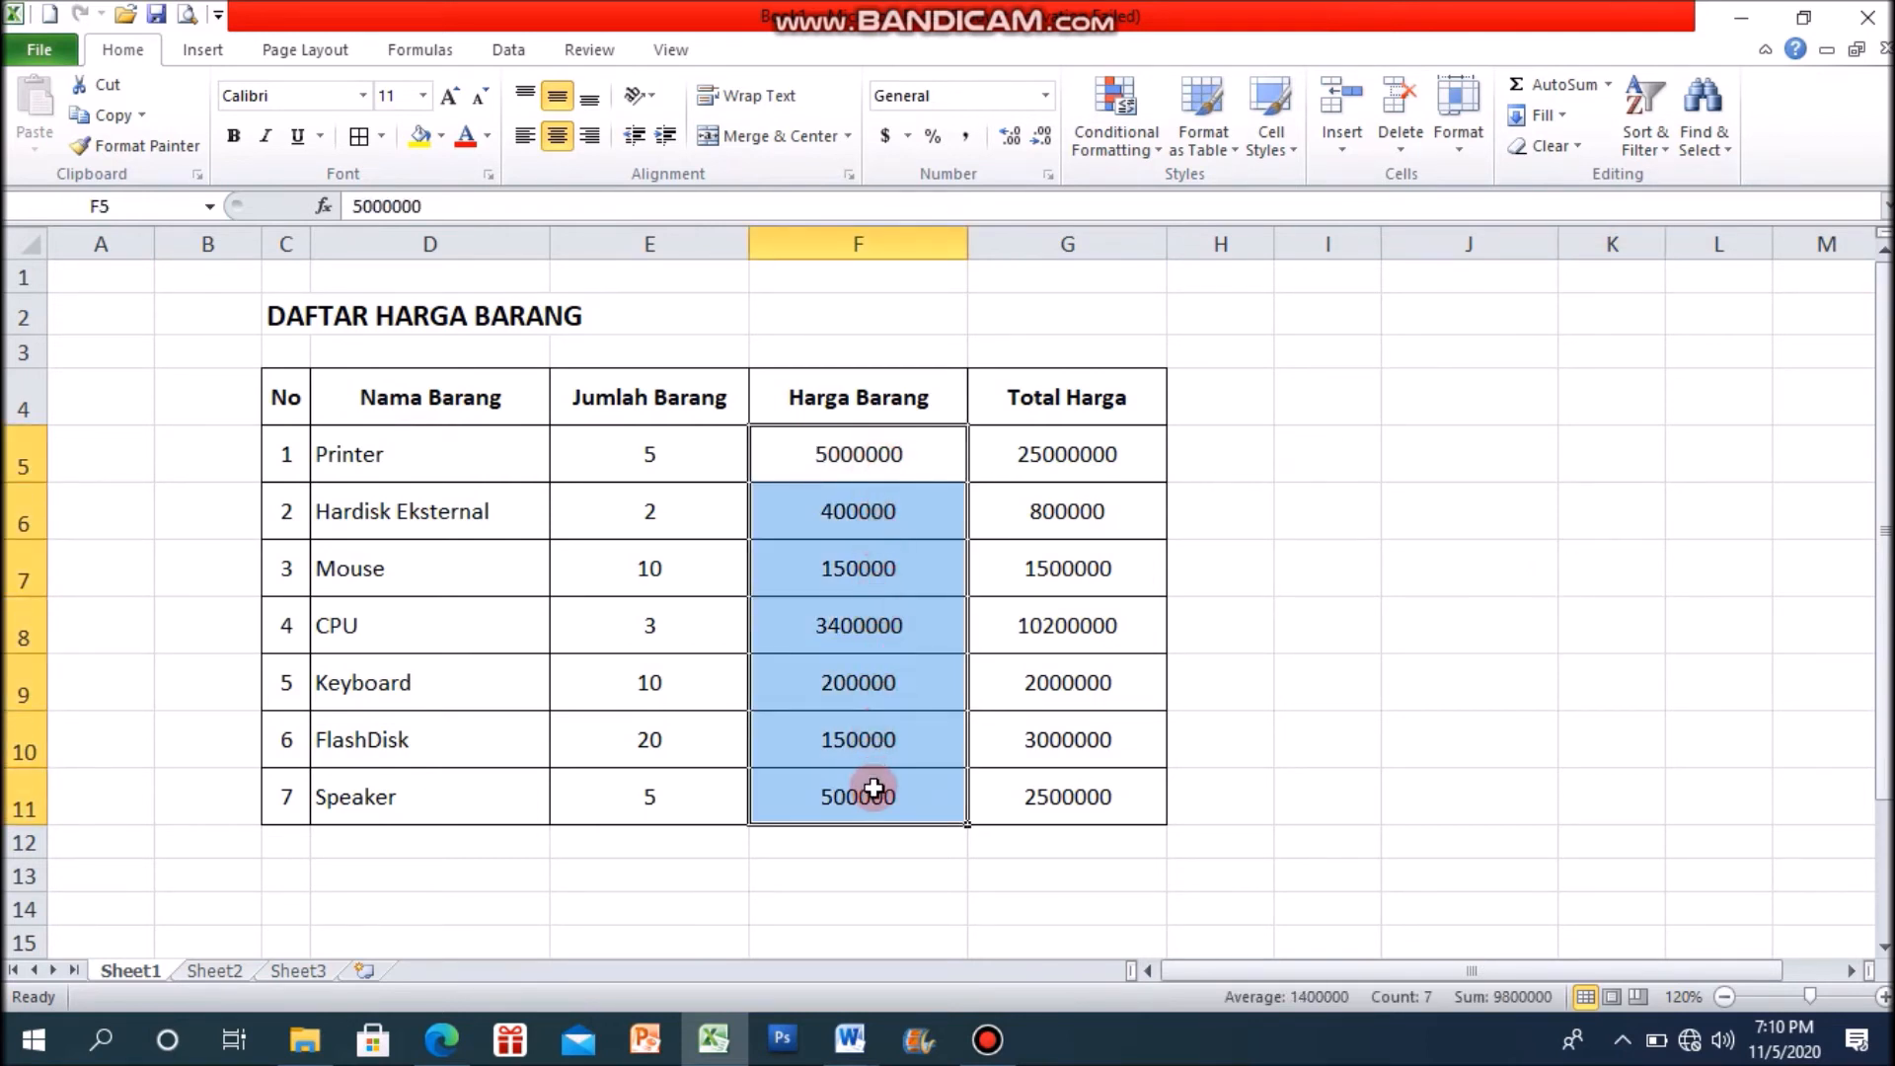
pyautogui.click(1157, 146)
pyautogui.moveTo(1238, 211)
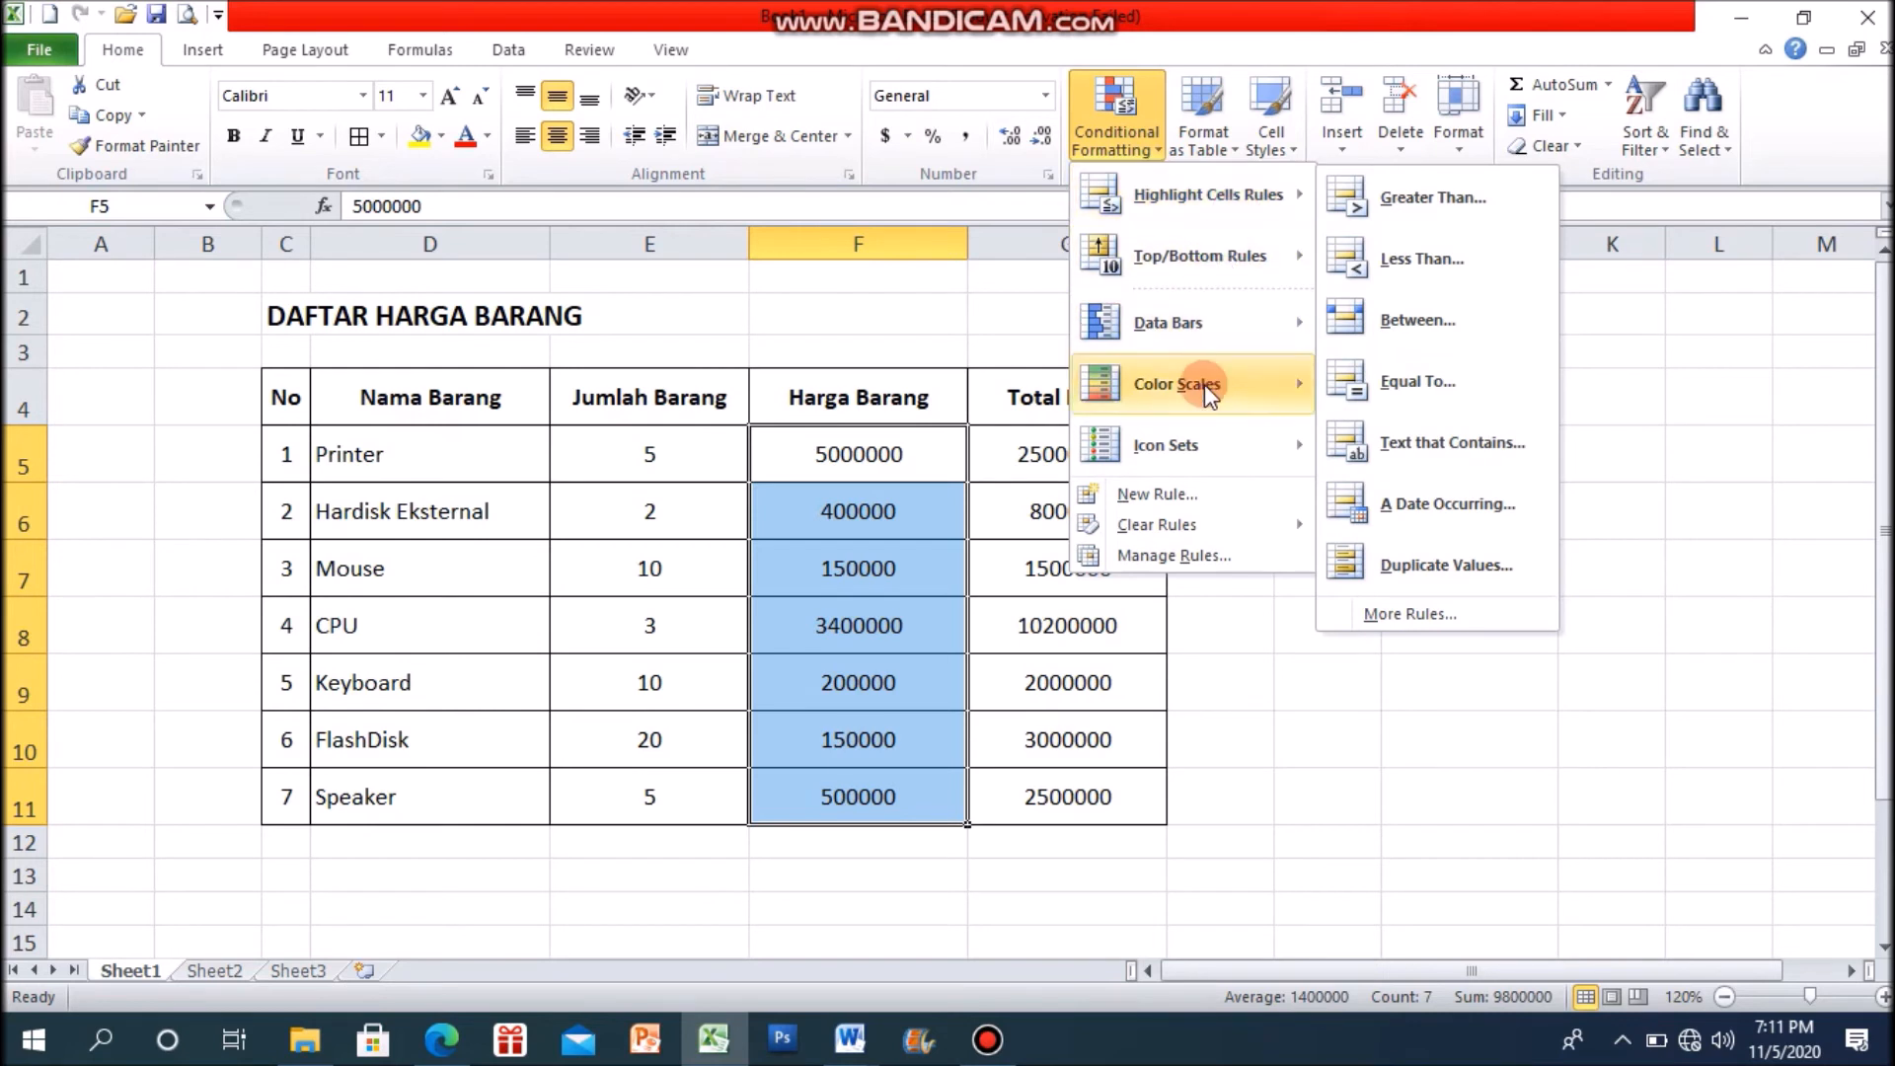
pyautogui.moveTo(1206, 397)
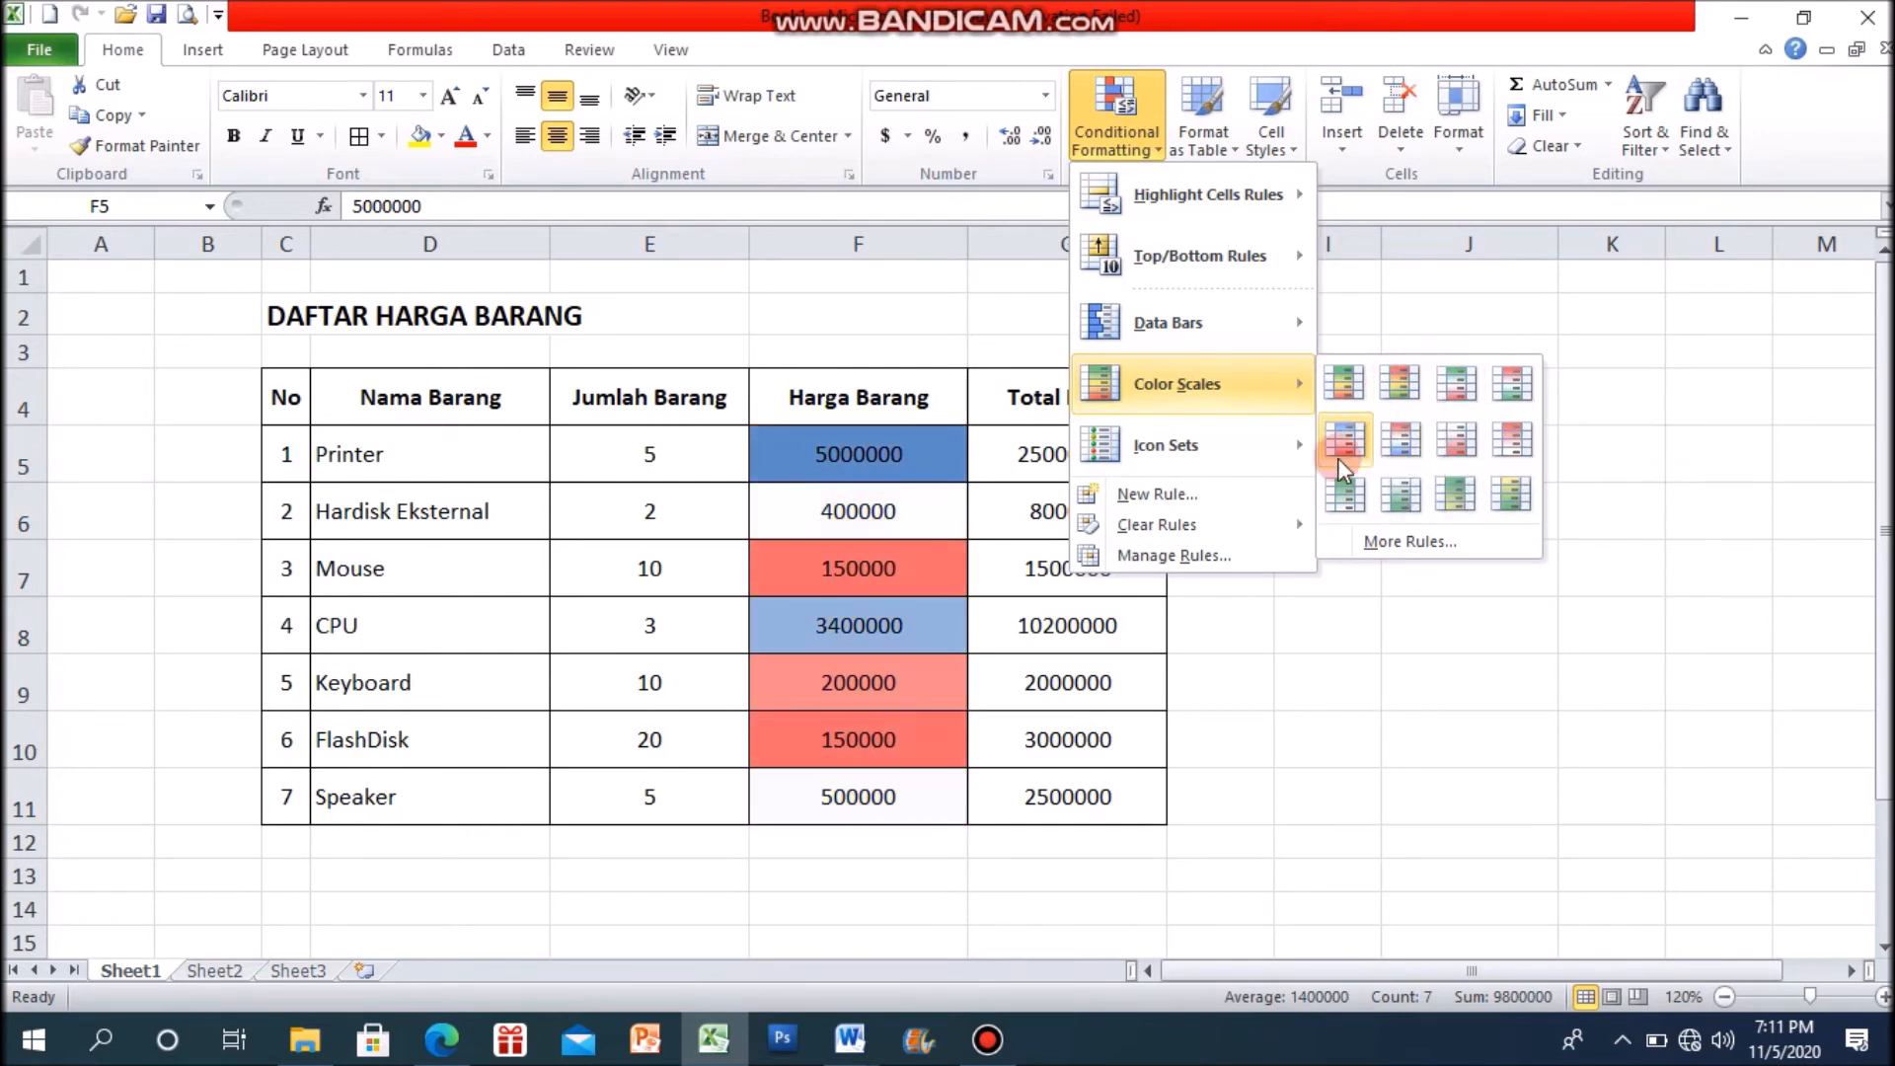
pyautogui.click(1343, 383)
pyautogui.click(1385, 590)
pyautogui.moveTo(886, 469); pyautogui.dragTo(872, 798)
pyautogui.click(1366, 652)
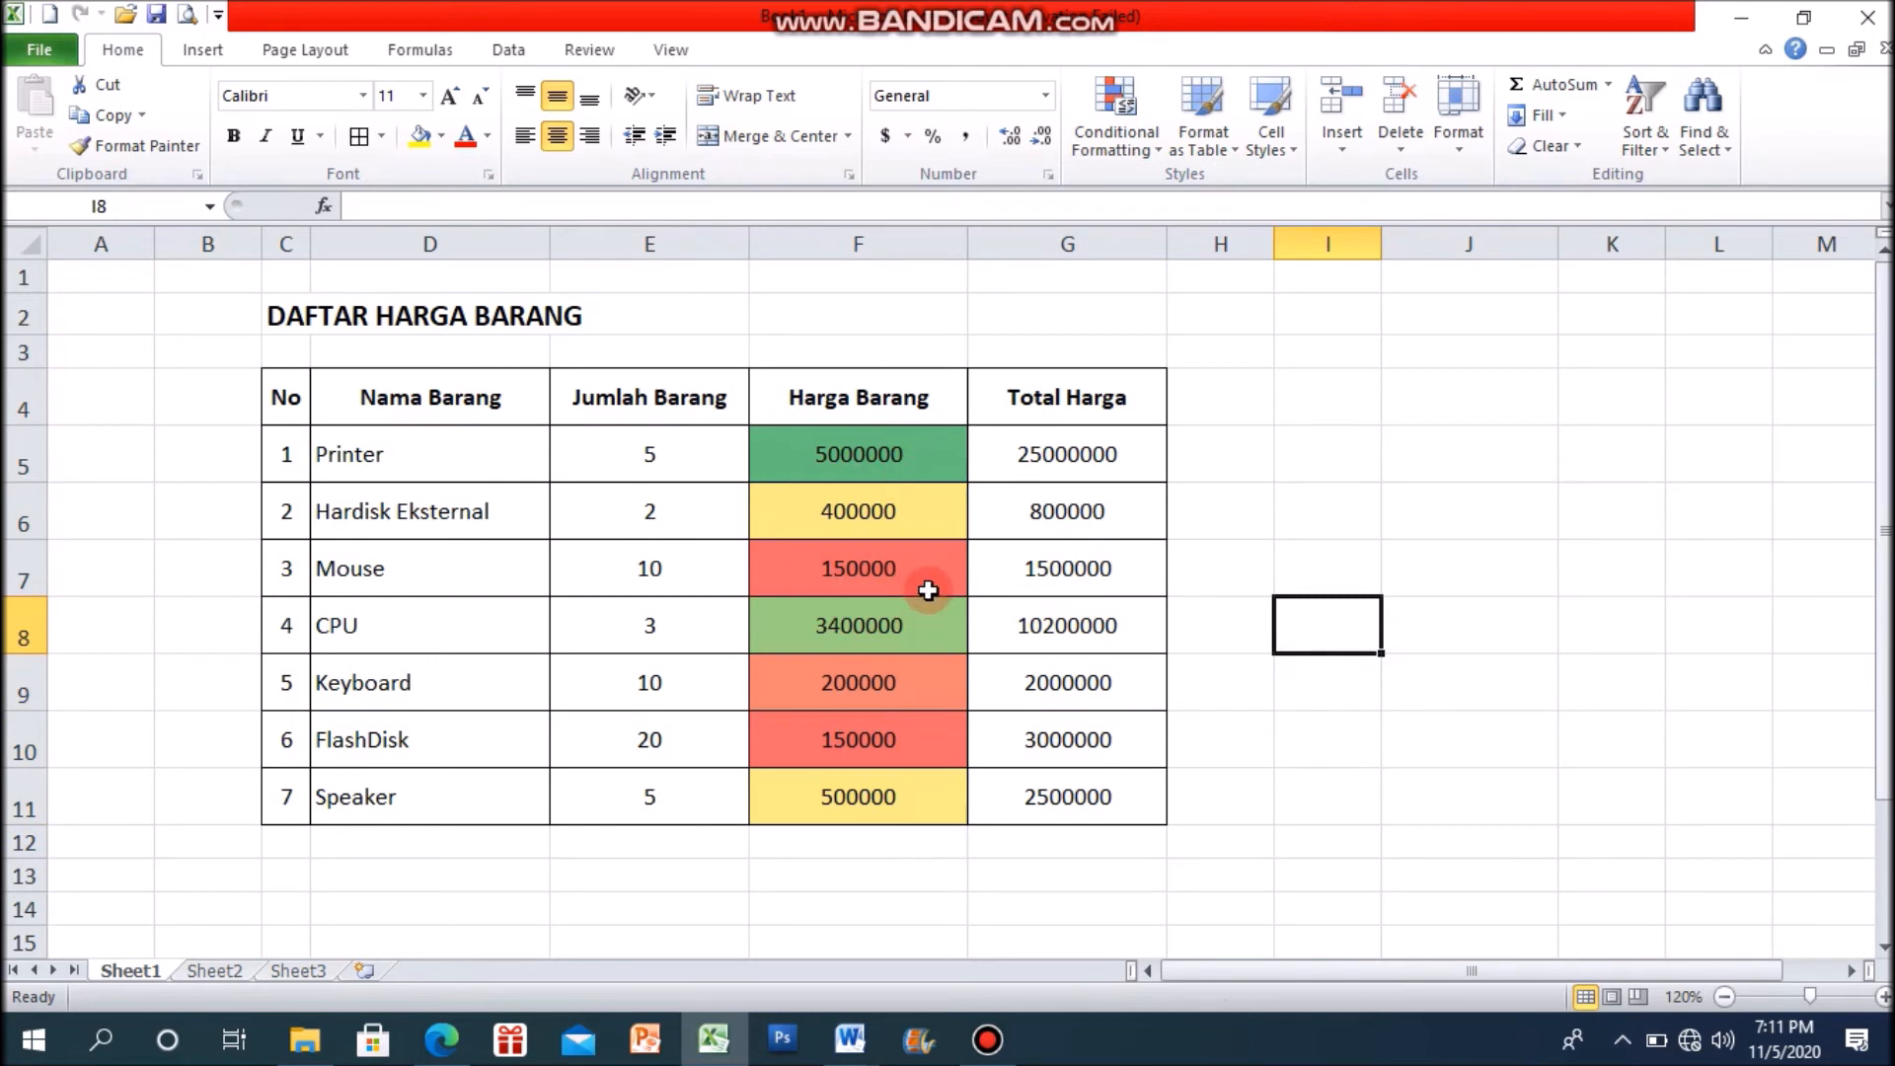
pyautogui.click(1161, 161)
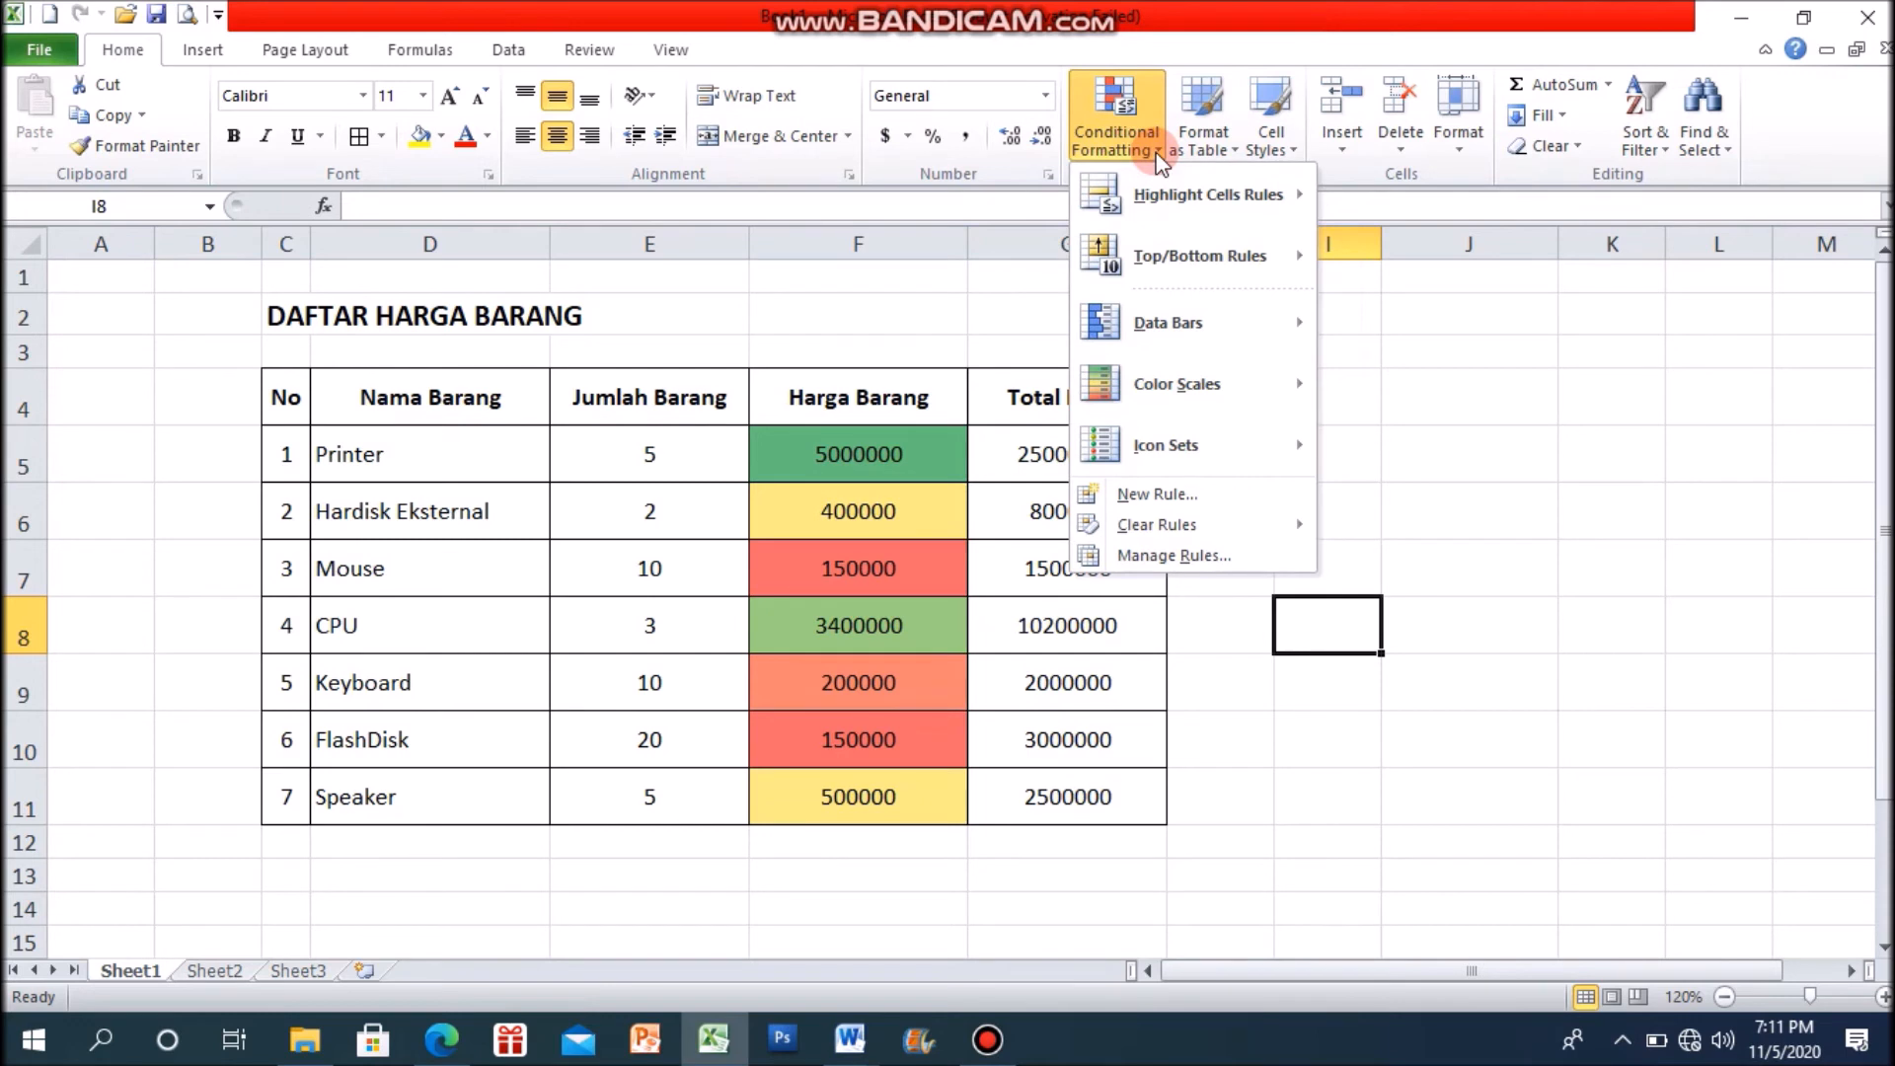
pyautogui.moveTo(1188, 448)
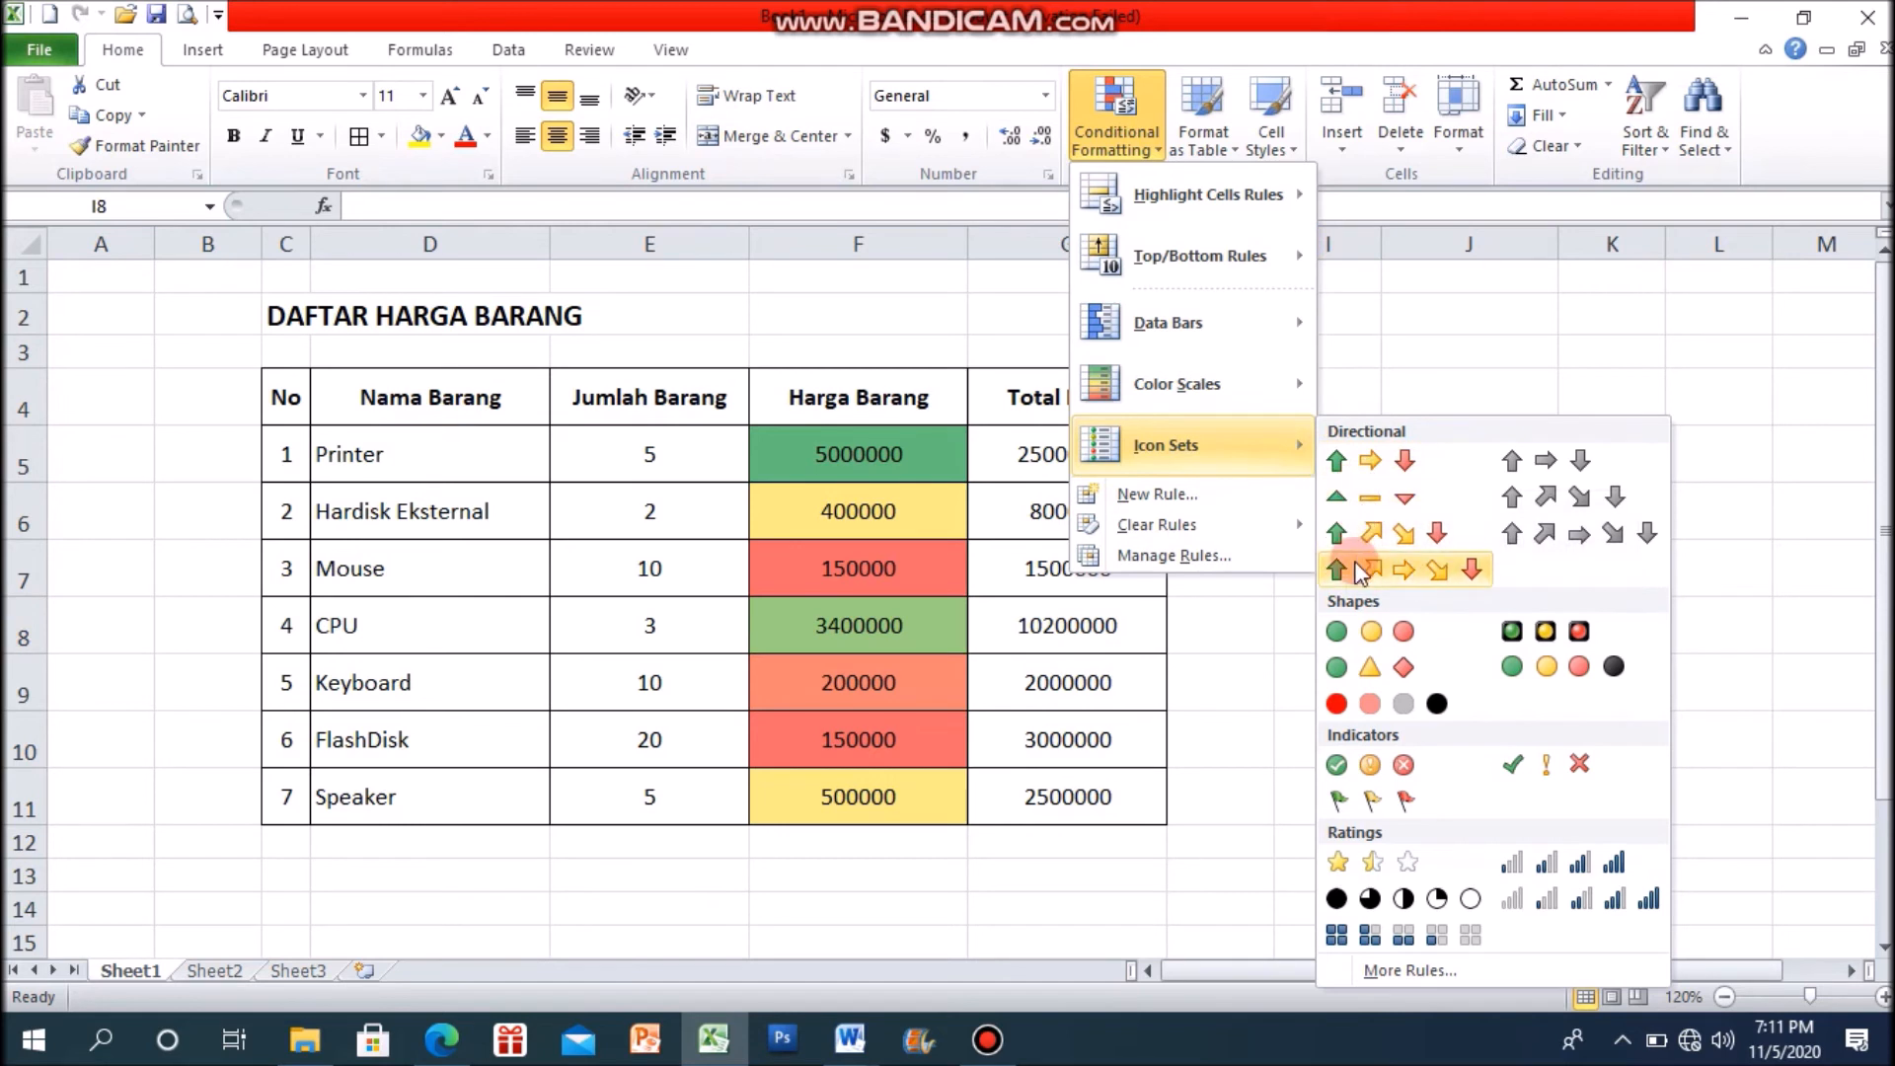
pyautogui.click(1364, 461)
pyautogui.click(1362, 465)
# Step: Clear the conditional formatting rules from the Harga Barang prices in F5:F11
pyautogui.moveTo(908, 484); pyautogui.dragTo(880, 798)
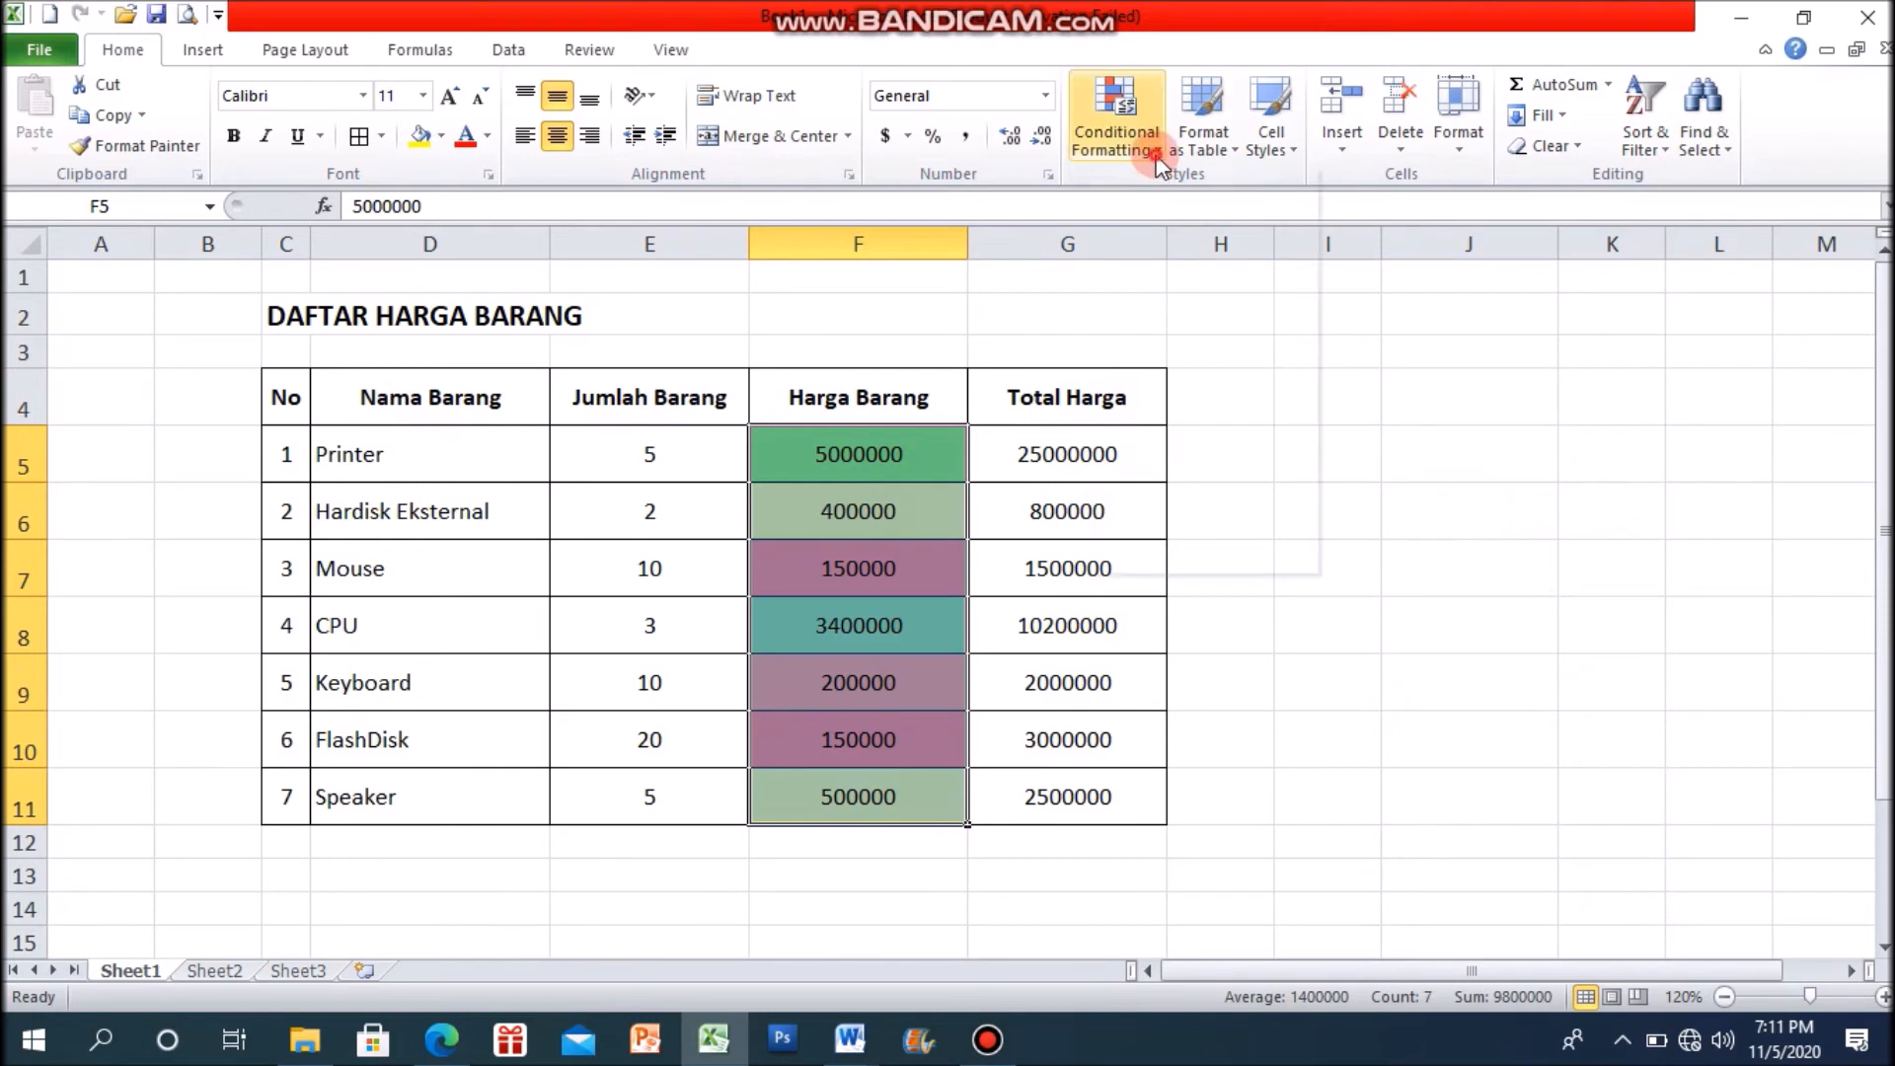
pyautogui.click(1120, 143)
pyautogui.moveTo(1248, 523)
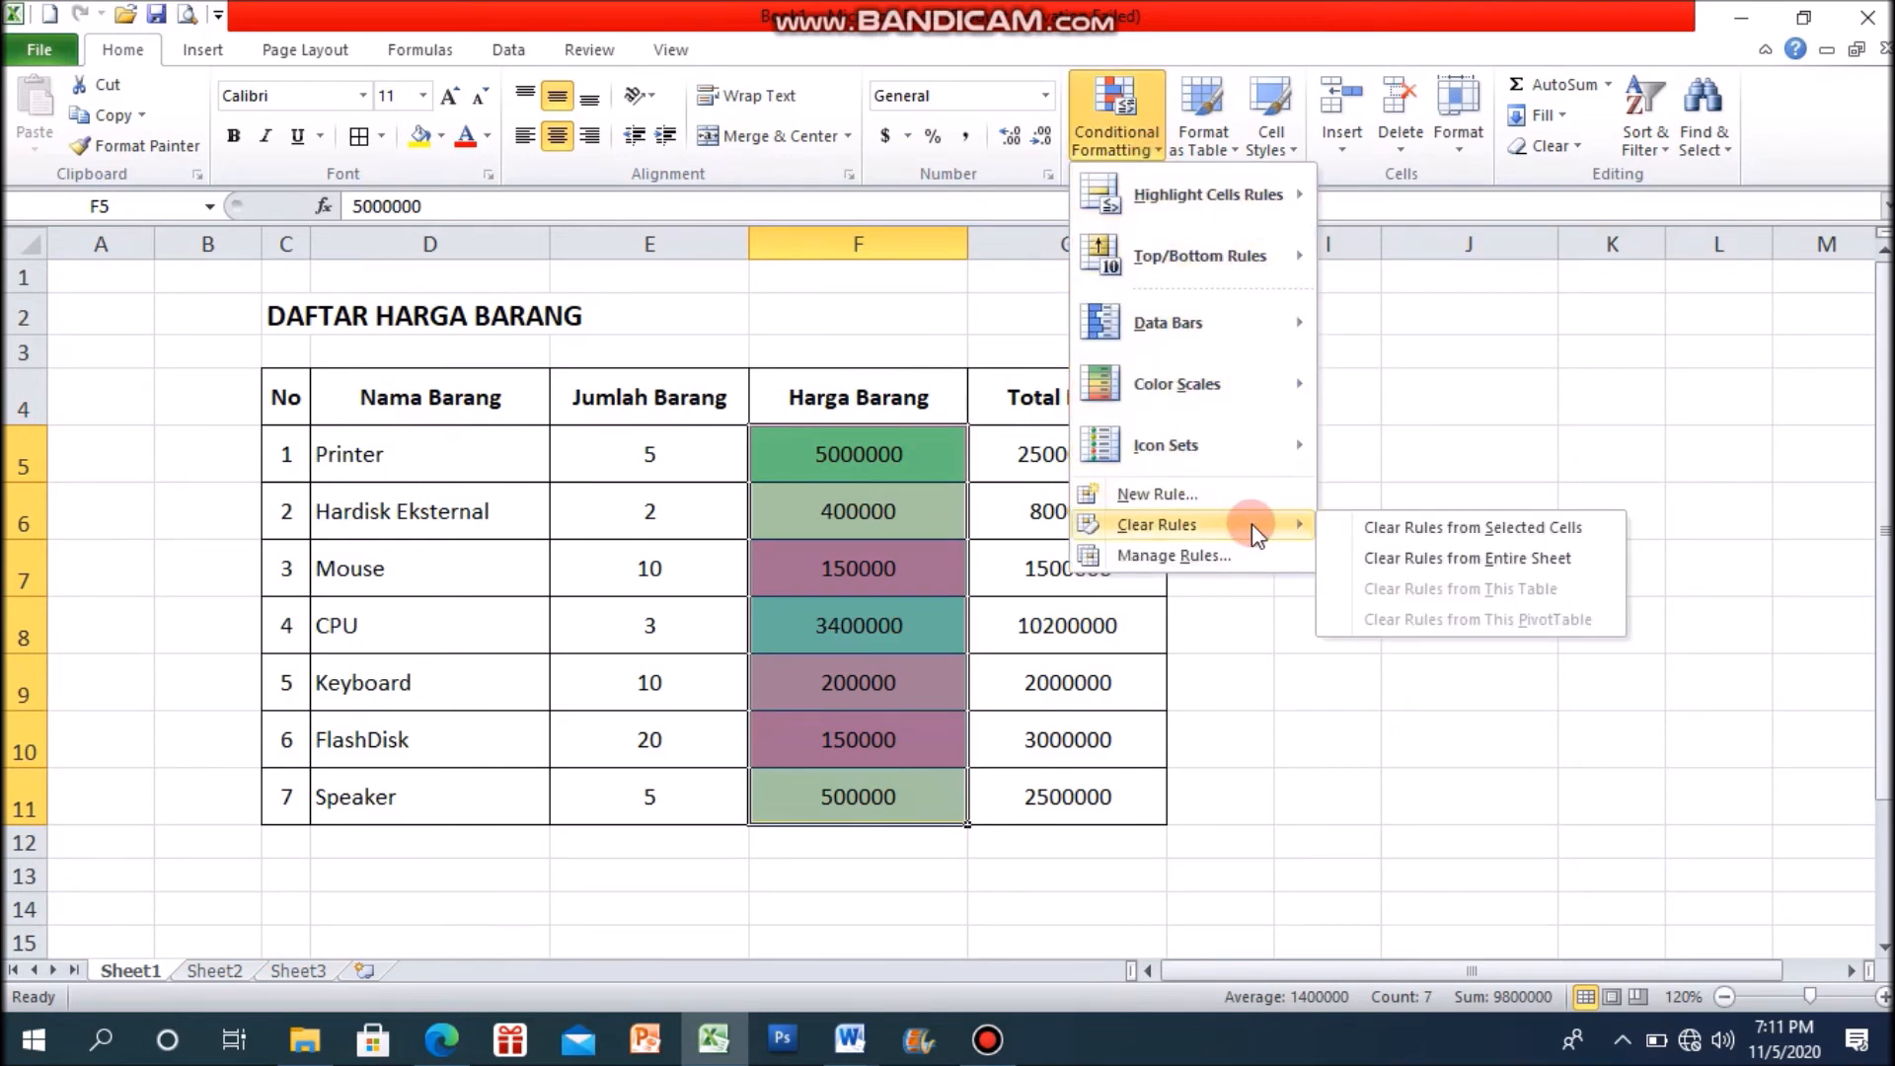
pyautogui.click(1451, 527)
pyautogui.click(1466, 557)
# Step: Apply the colored four-arrow directional icon set to the Harga Barang prices in F5:F11
pyautogui.moveTo(766, 437); pyautogui.dragTo(852, 775)
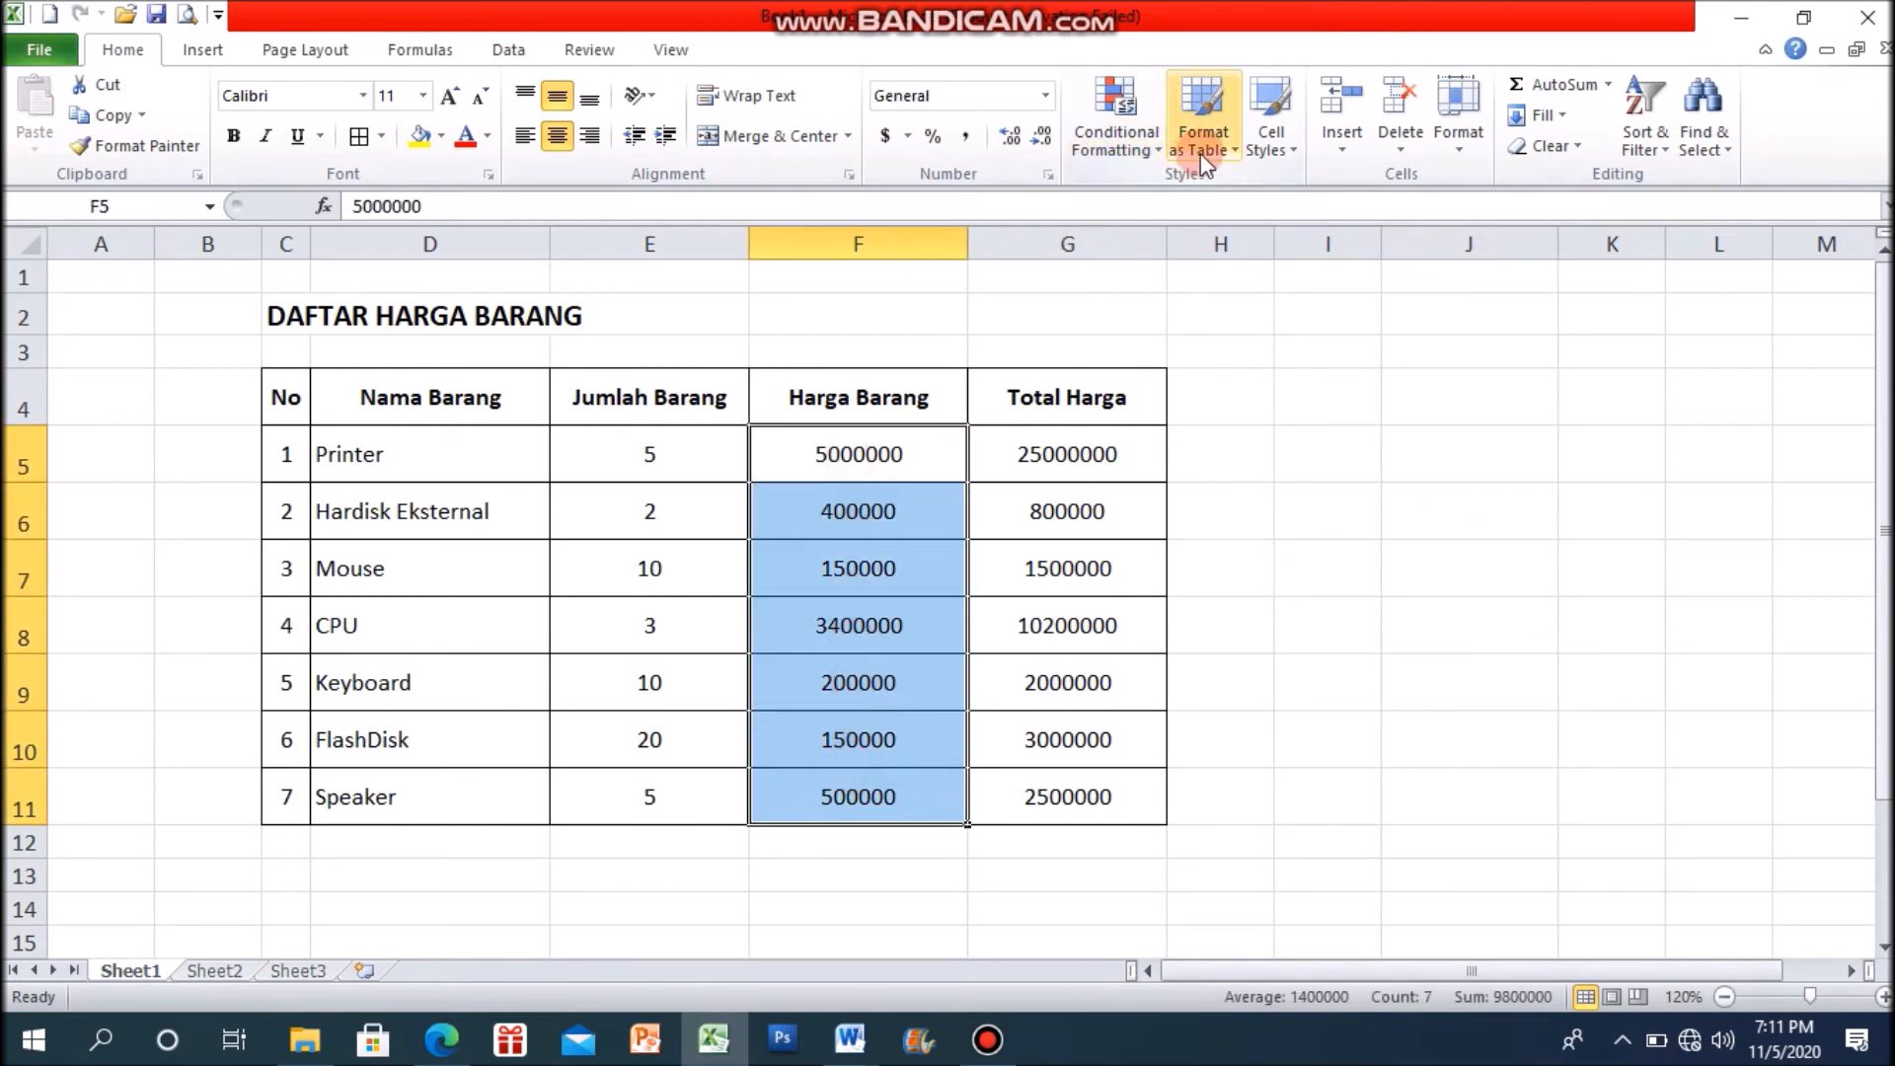
pyautogui.click(1153, 148)
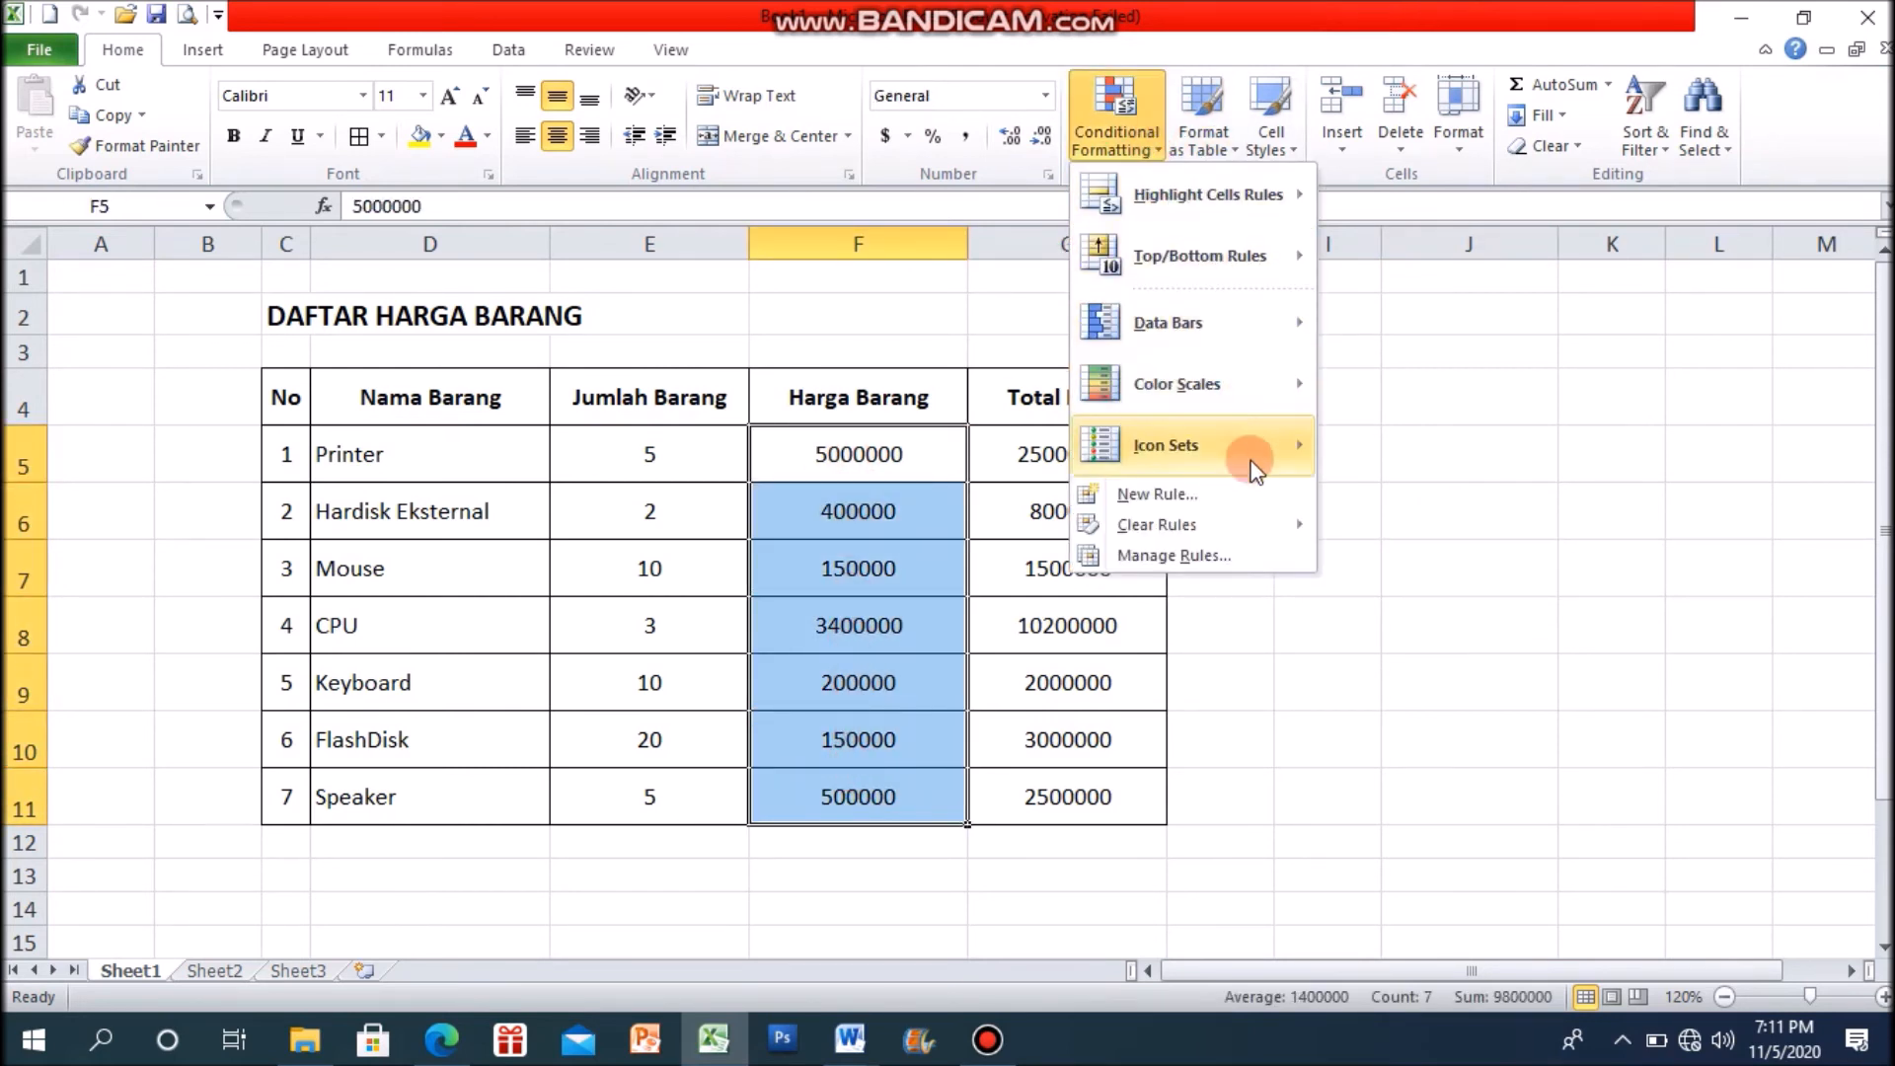
pyautogui.moveTo(1251, 456)
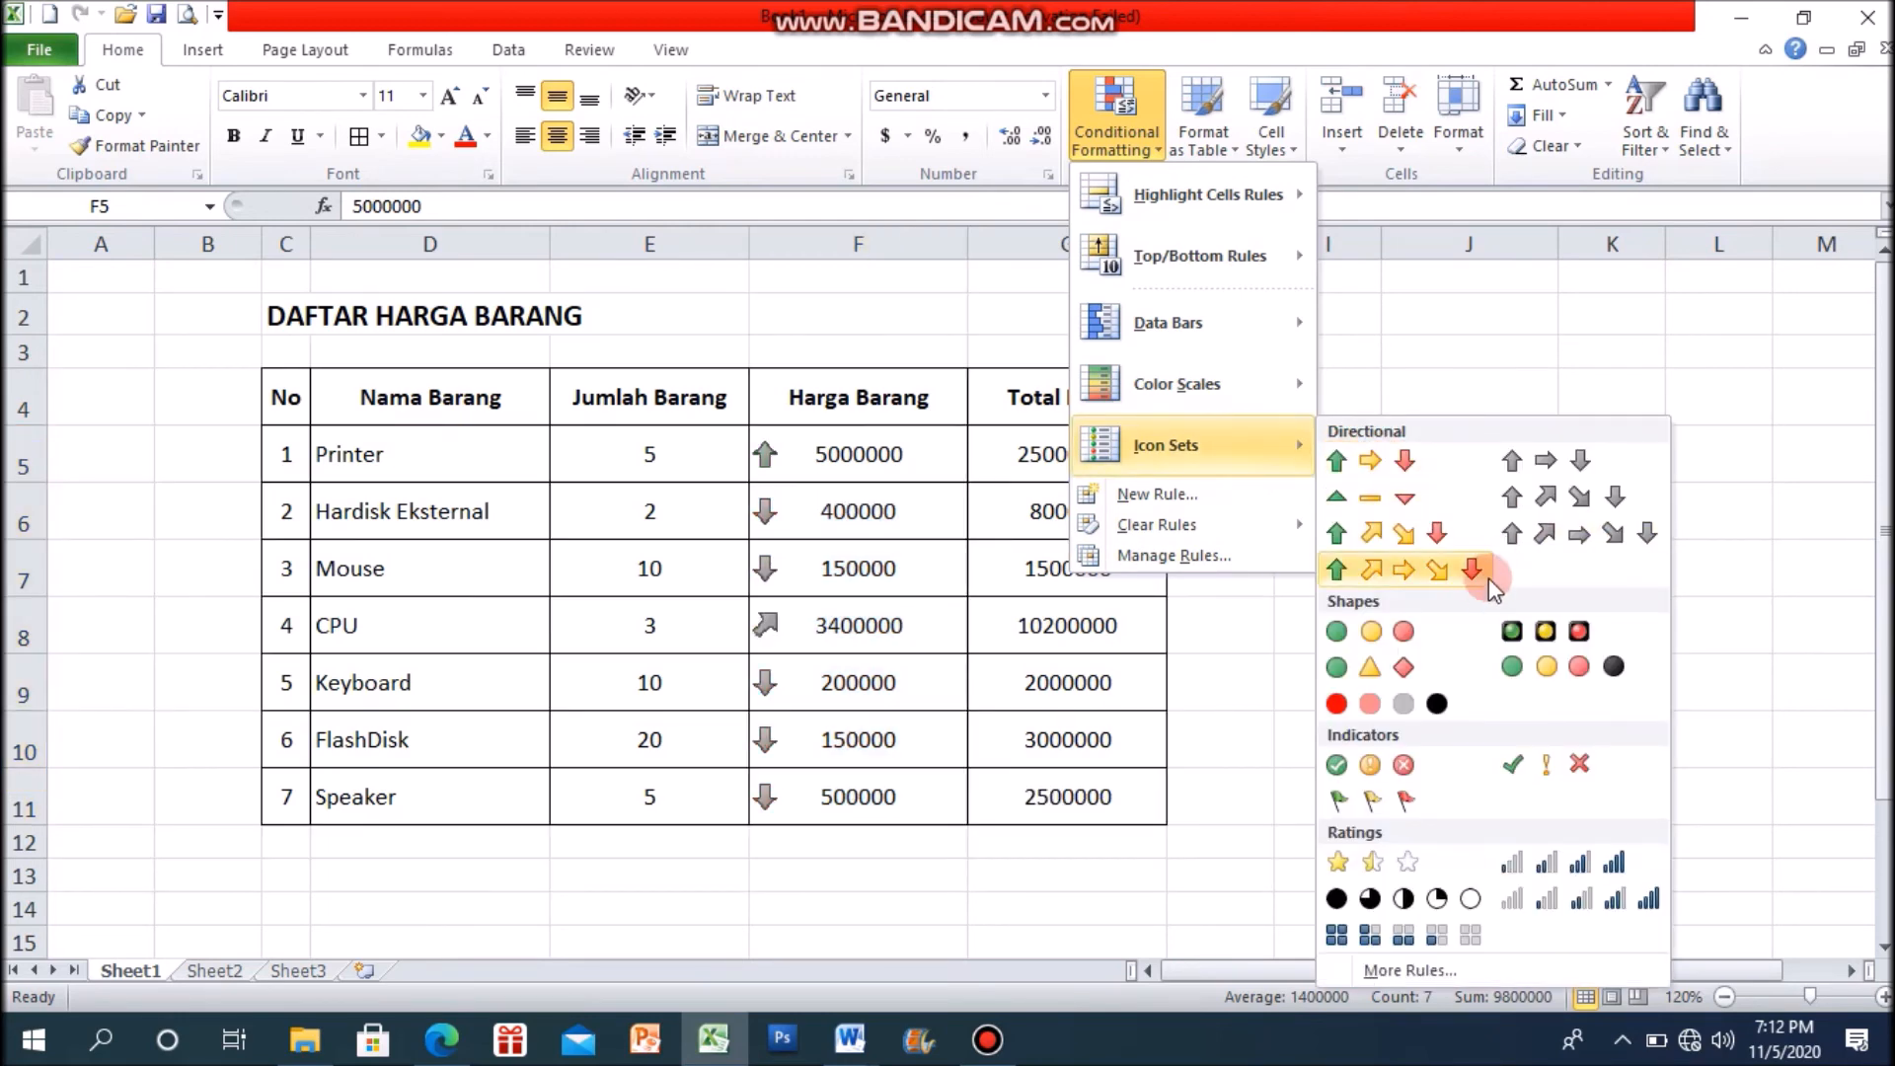
pyautogui.click(1398, 538)
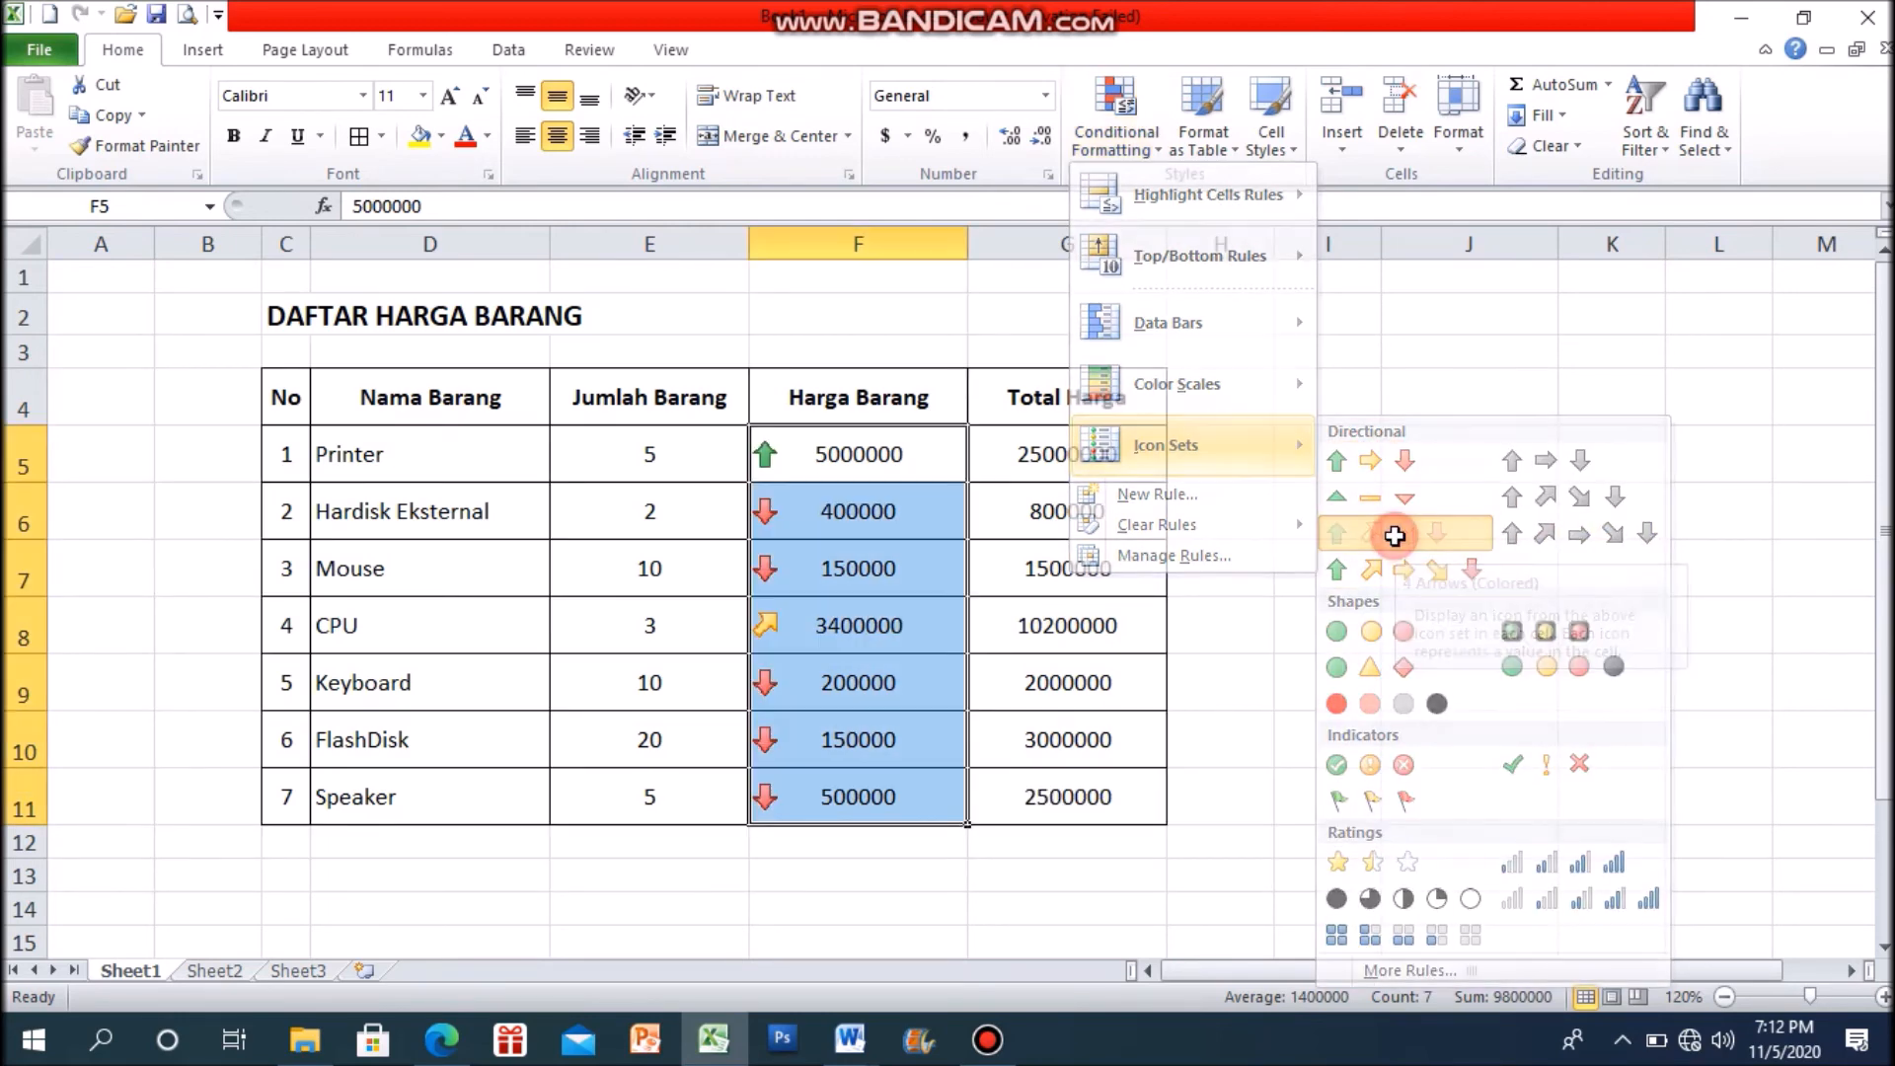
pyautogui.click(1348, 604)
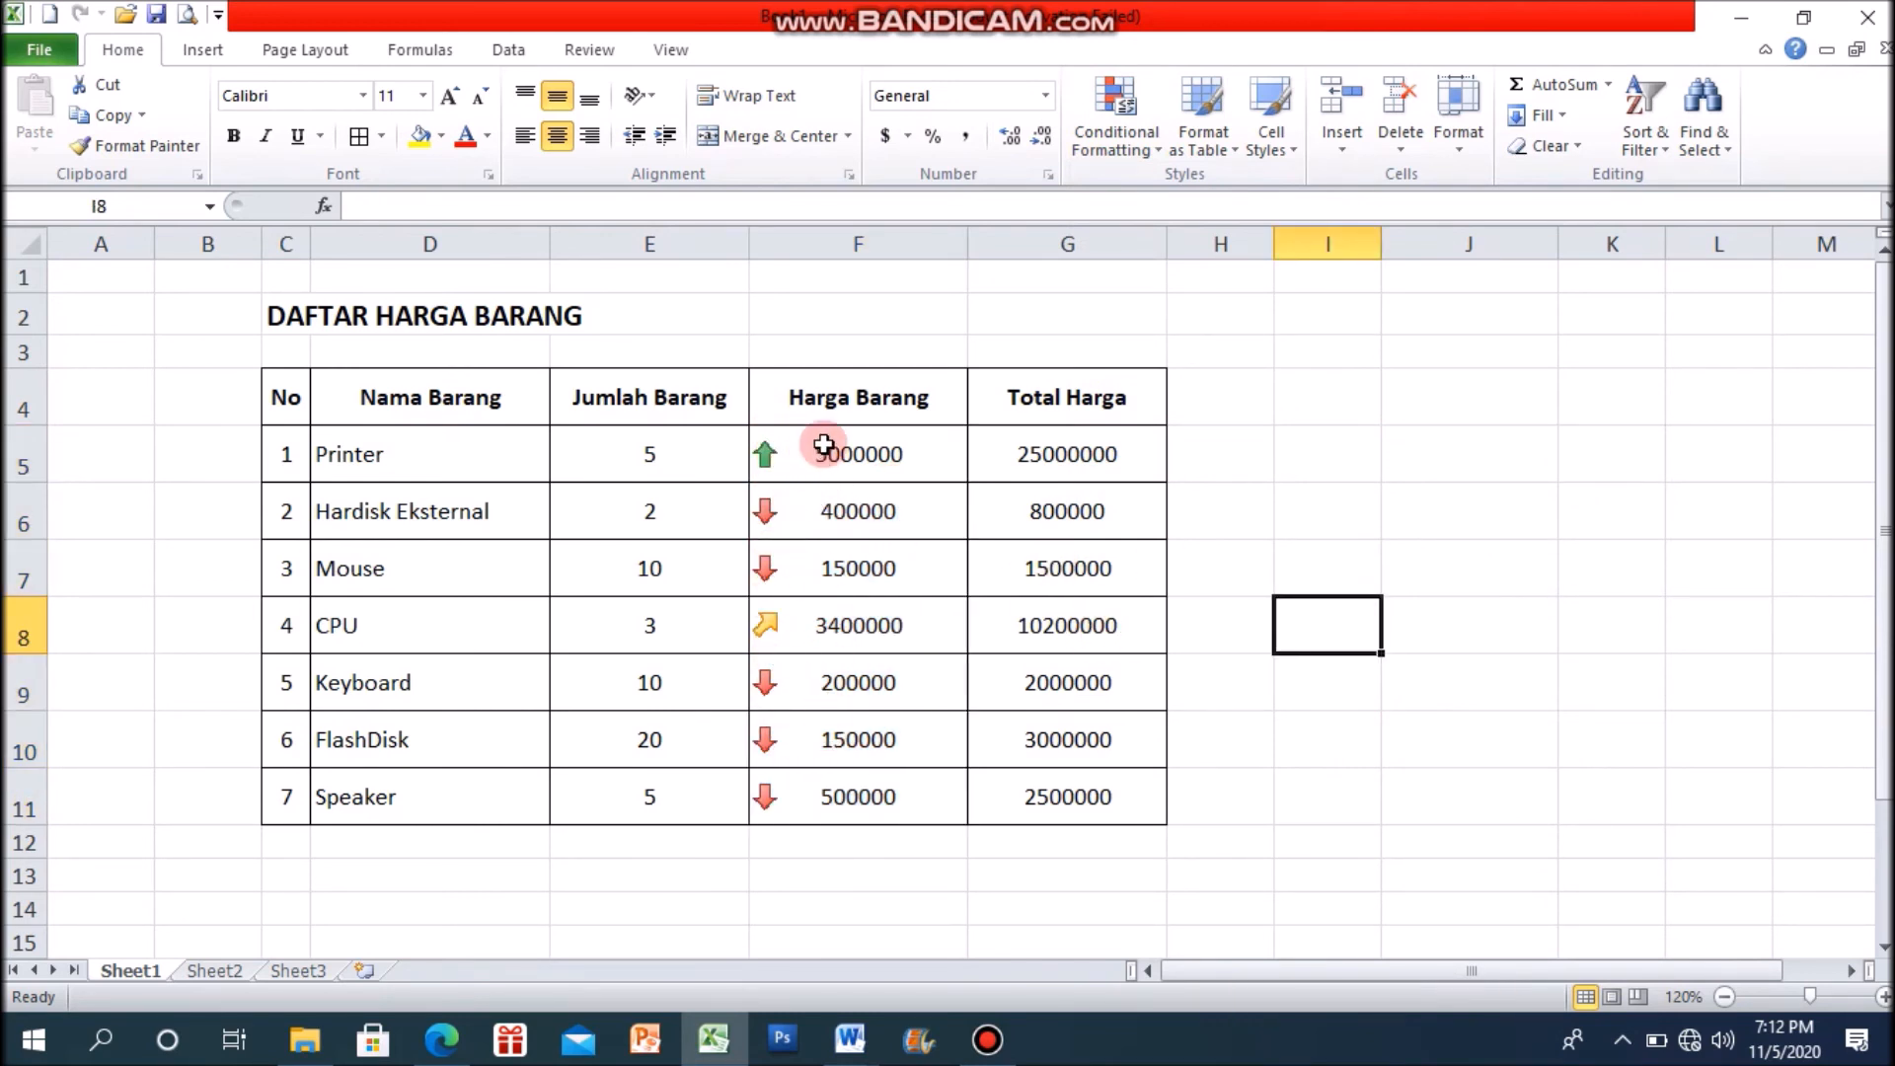
# Step: Apply the green, yellow and red circle icon set without rims to the Harga Barang prices in F5:F11
pyautogui.moveTo(855, 454); pyautogui.dragTo(866, 790)
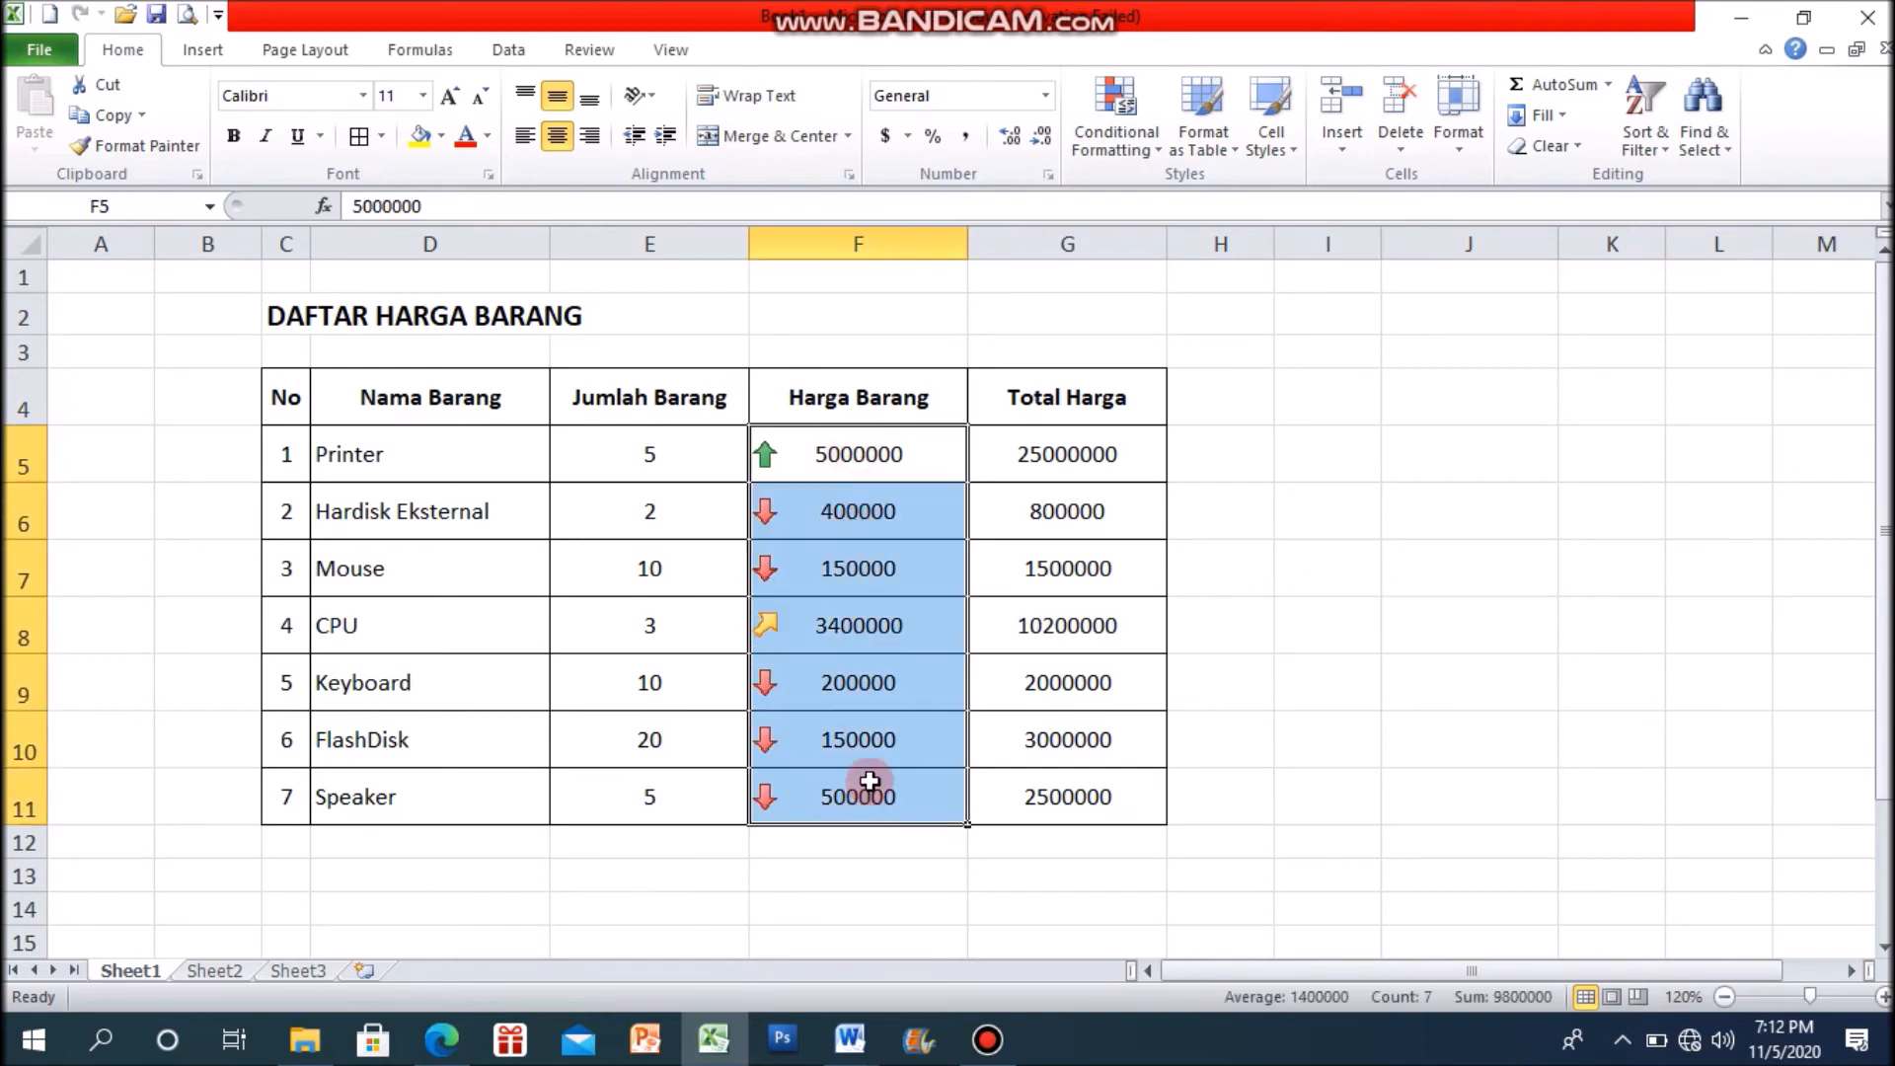
pyautogui.click(1143, 142)
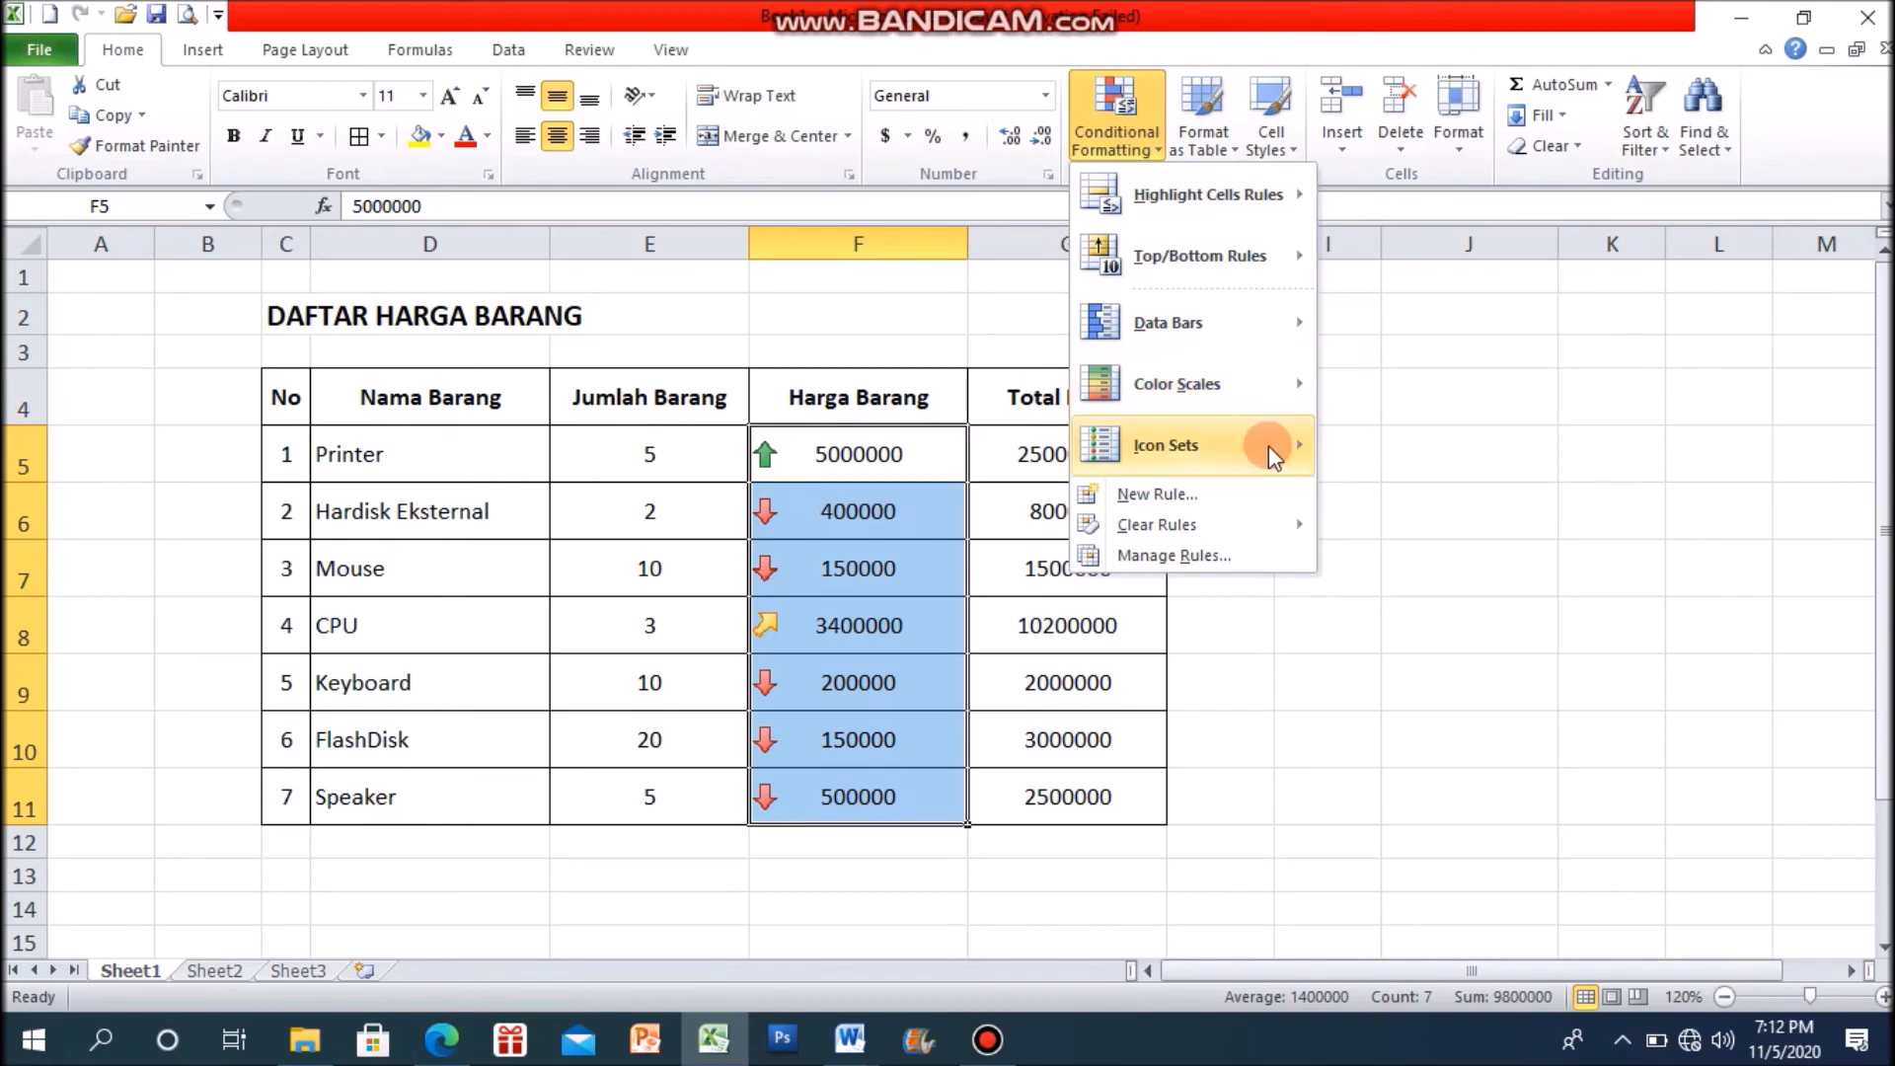
pyautogui.moveTo(1270, 446)
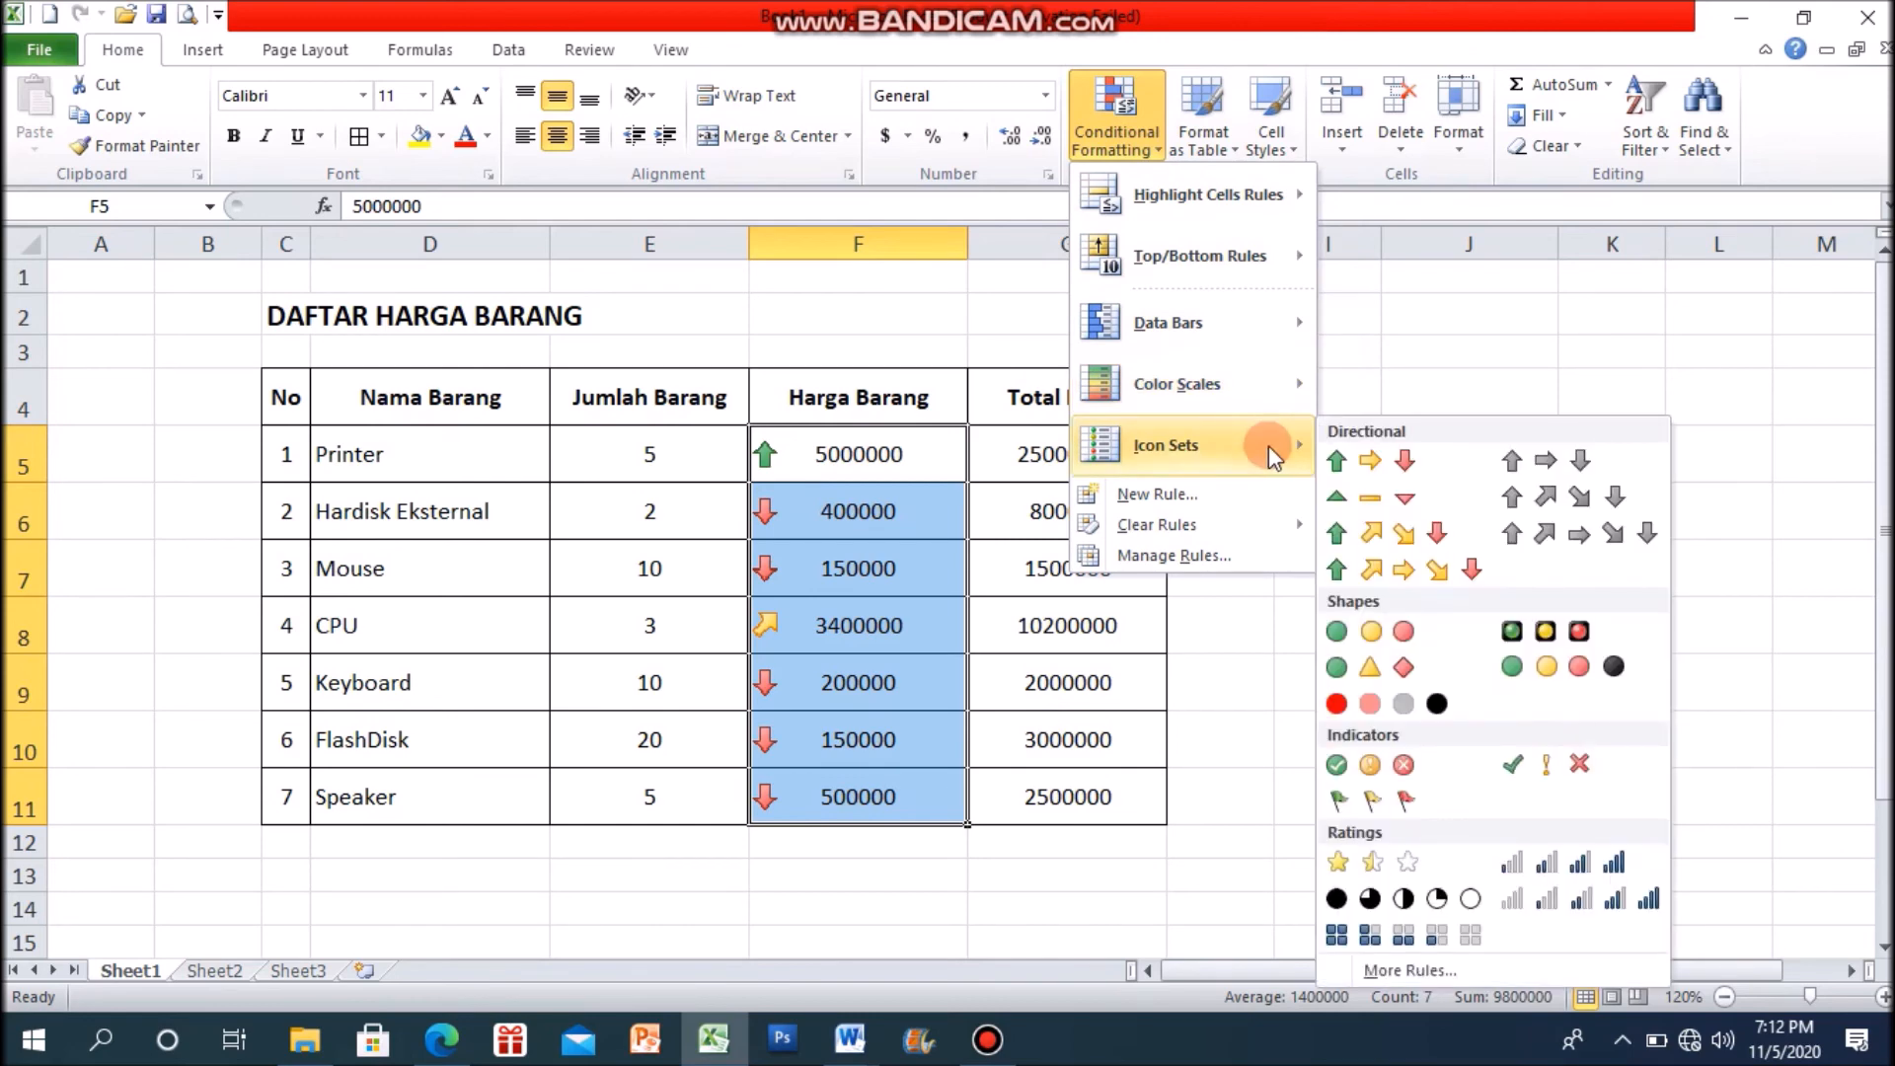
pyautogui.click(1370, 632)
pyautogui.click(921, 660)
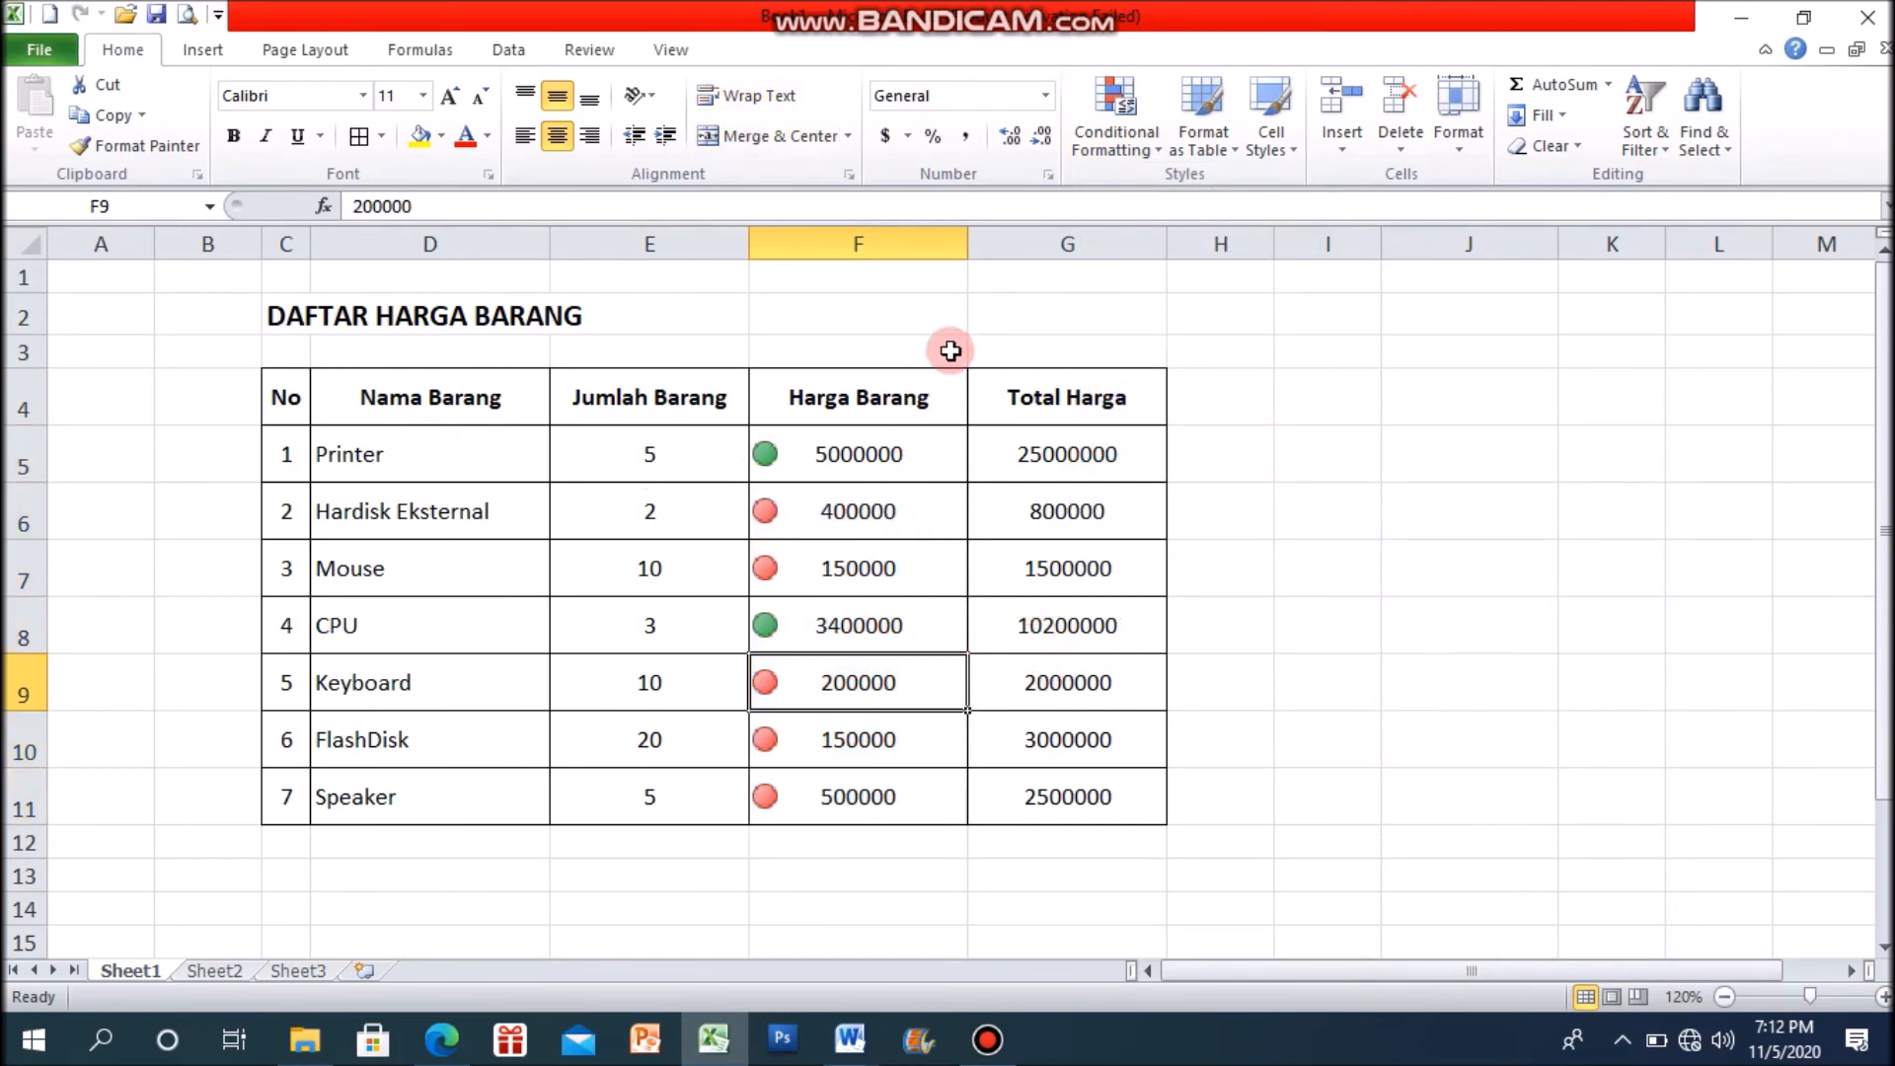
pyautogui.rightClick(1154, 170)
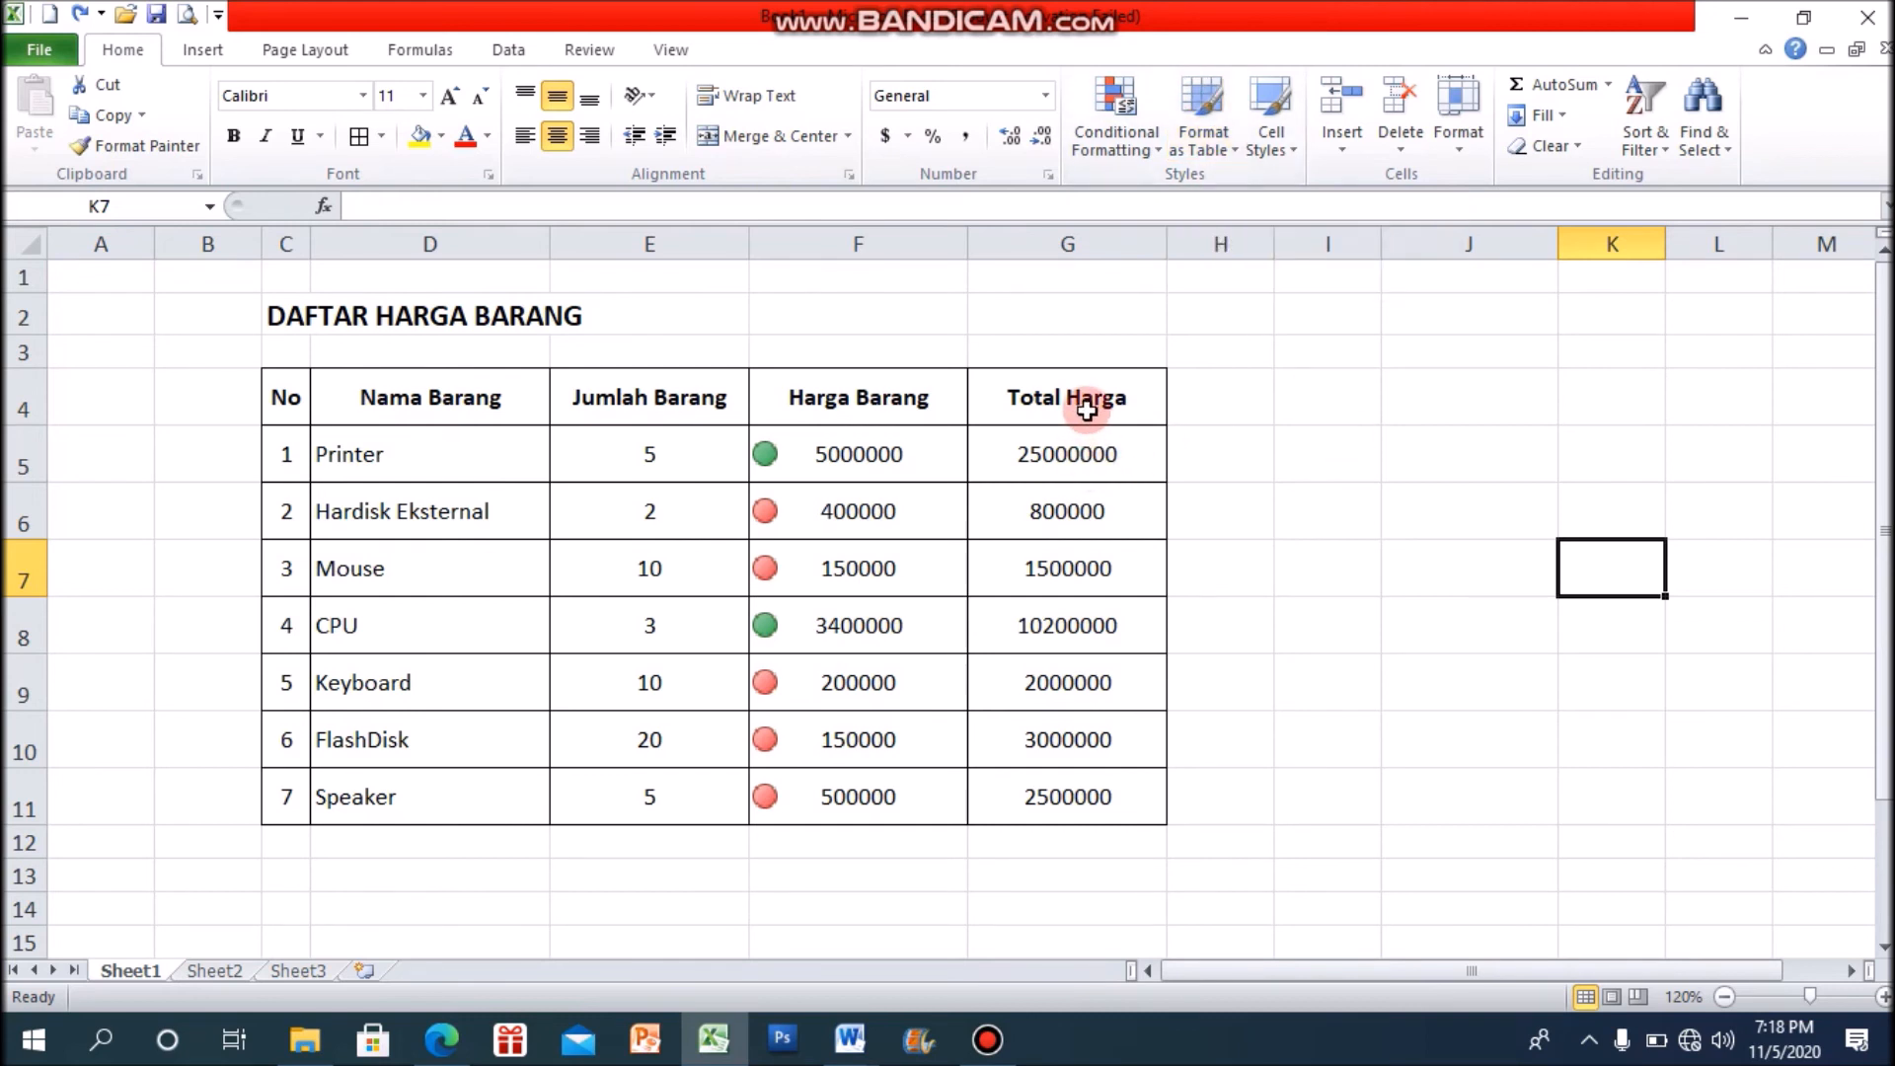
# Step: Format the Total Harga column G4:G11 as a table with headers, using the red style in the third row of the Light group
pyautogui.moveTo(1089, 407); pyautogui.dragTo(1089, 798)
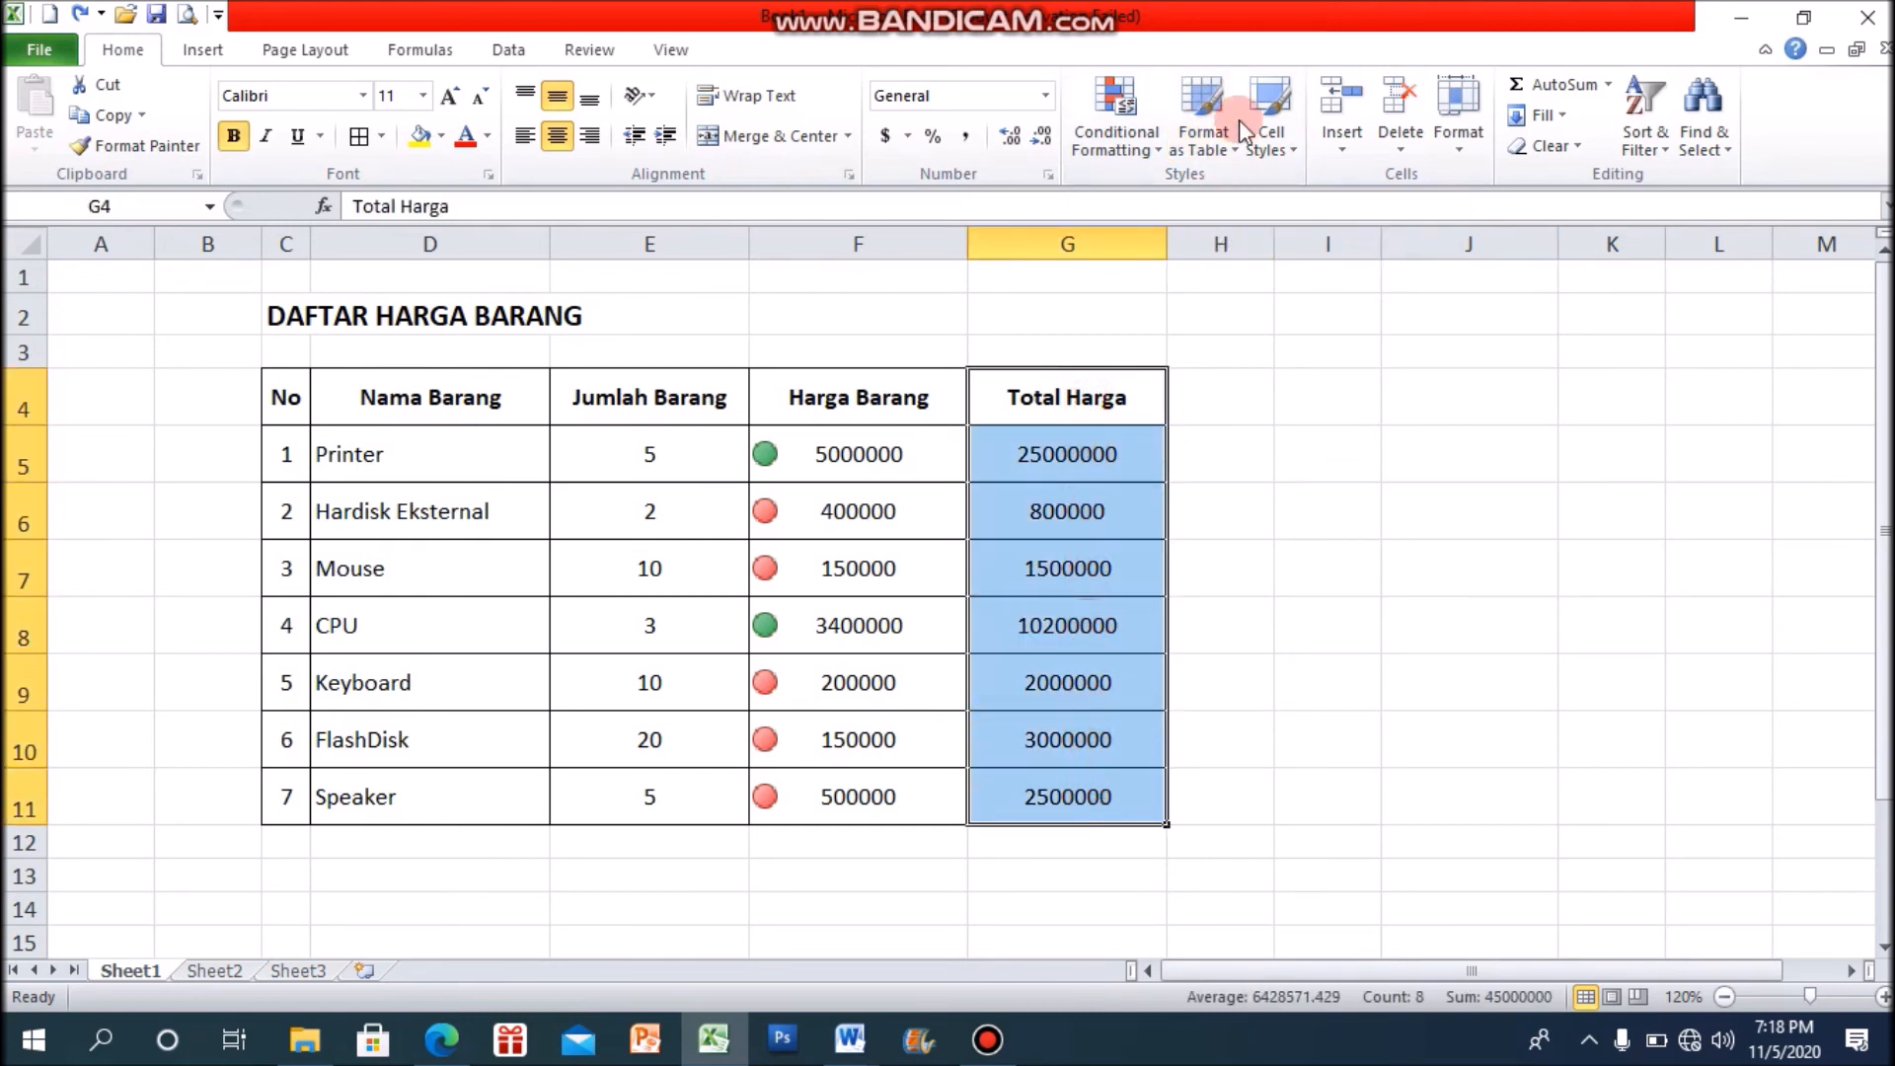
pyautogui.click(1232, 144)
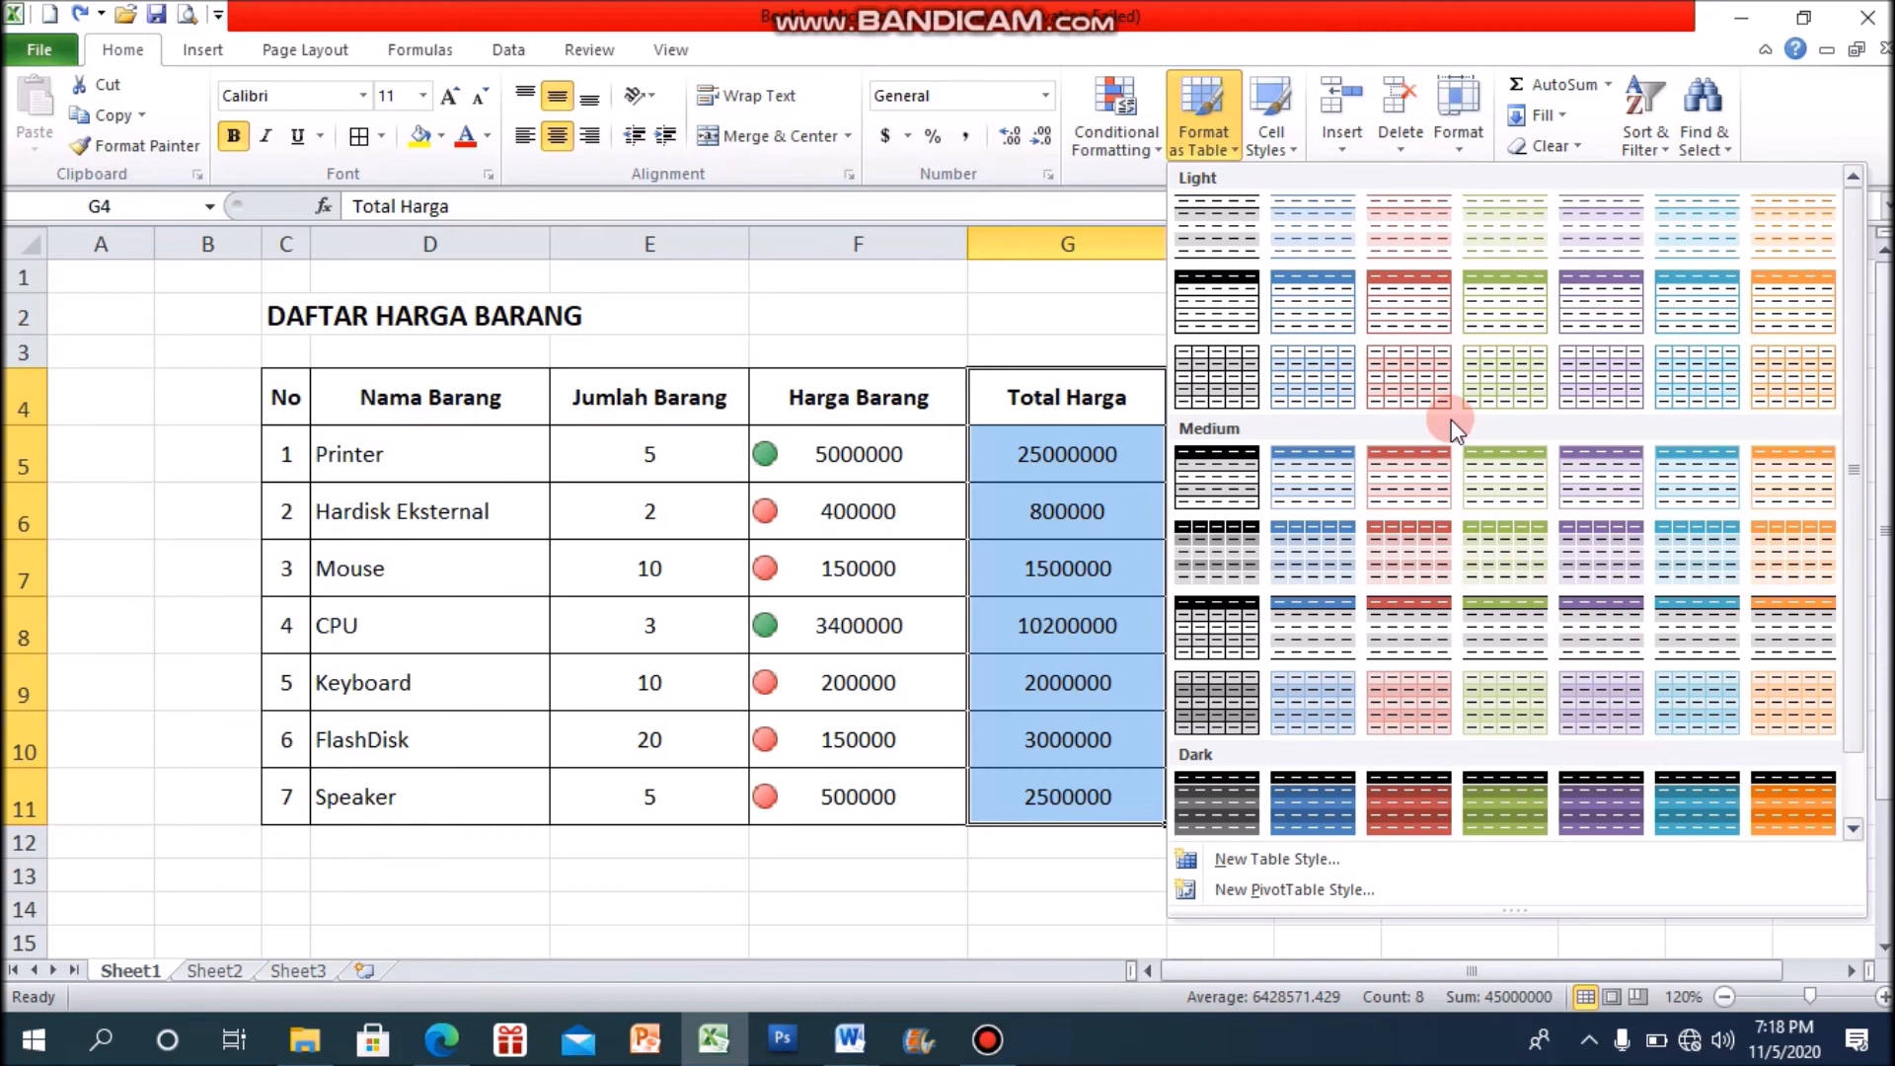
pyautogui.click(1418, 383)
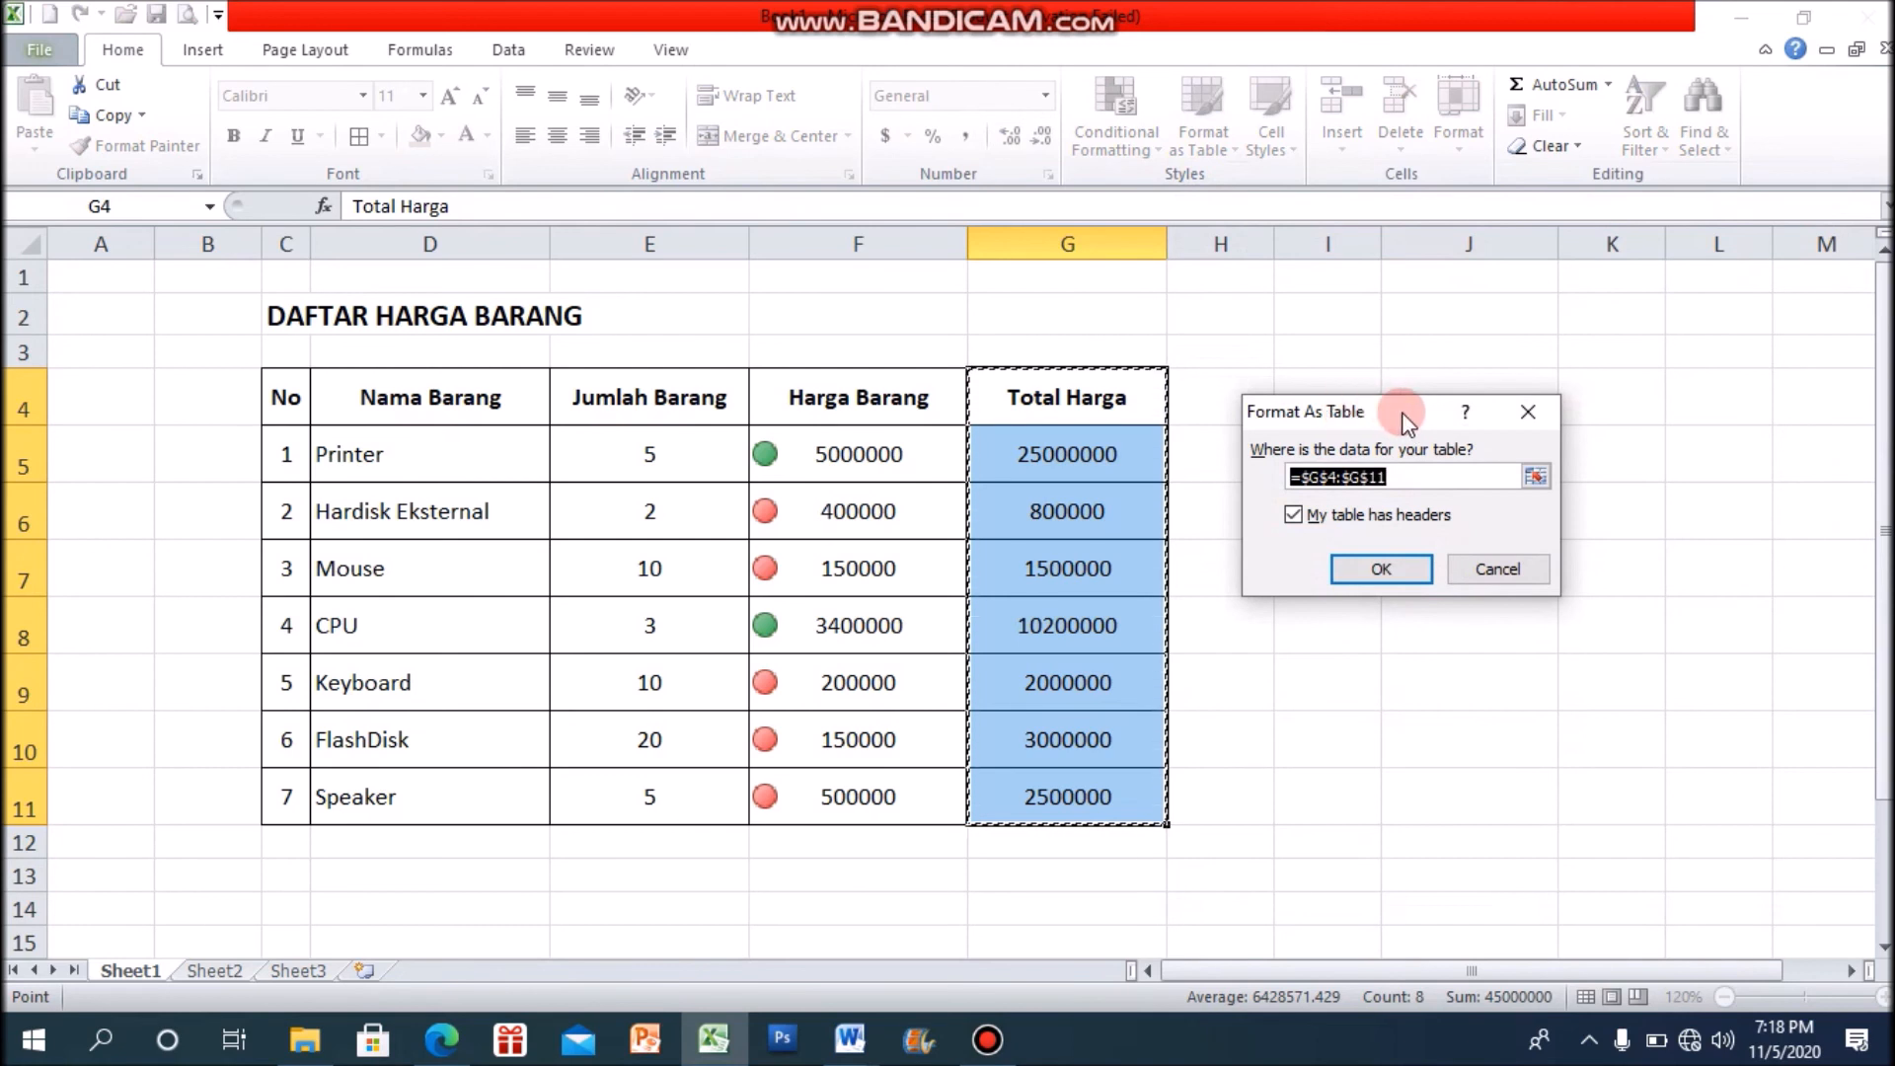
pyautogui.click(1404, 569)
pyautogui.click(1401, 564)
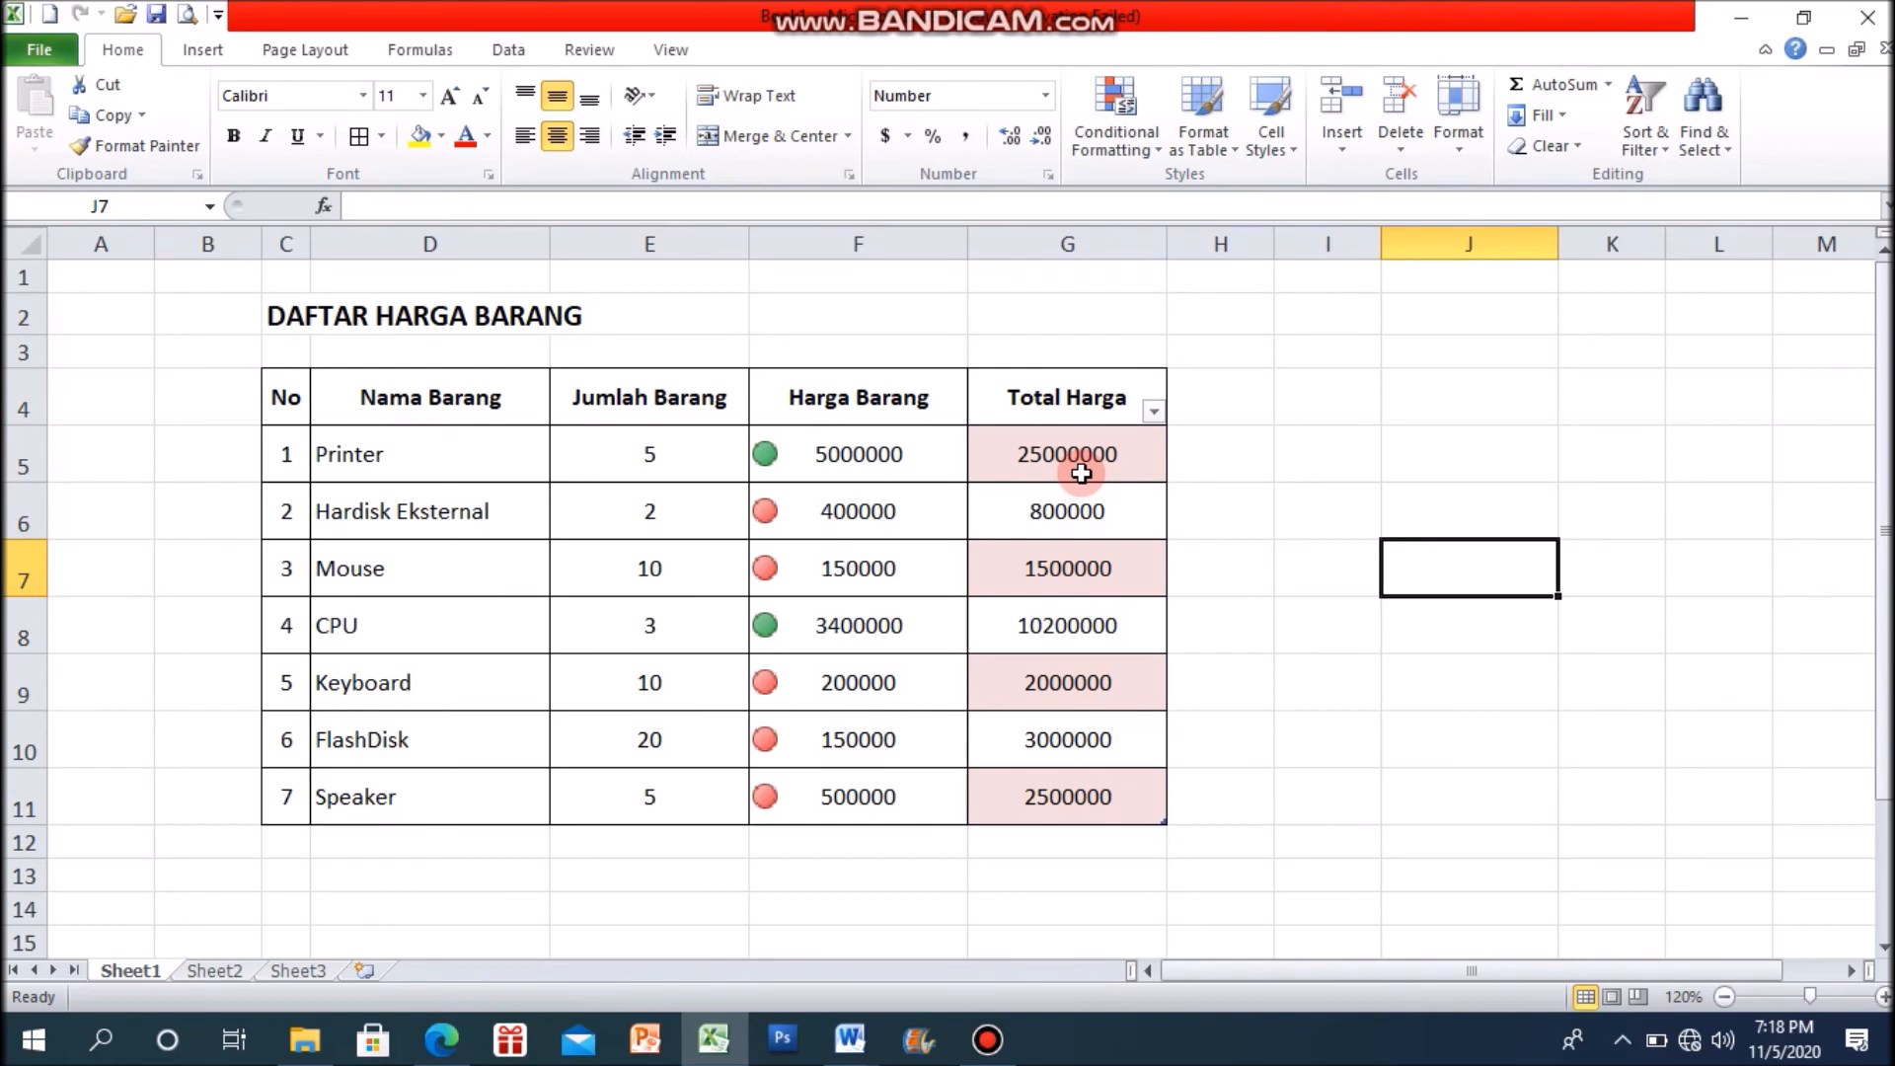
# Step: Apply the Accent1 cell style to the Jumlah Barang quantities in E5:E11
pyautogui.click(1289, 151)
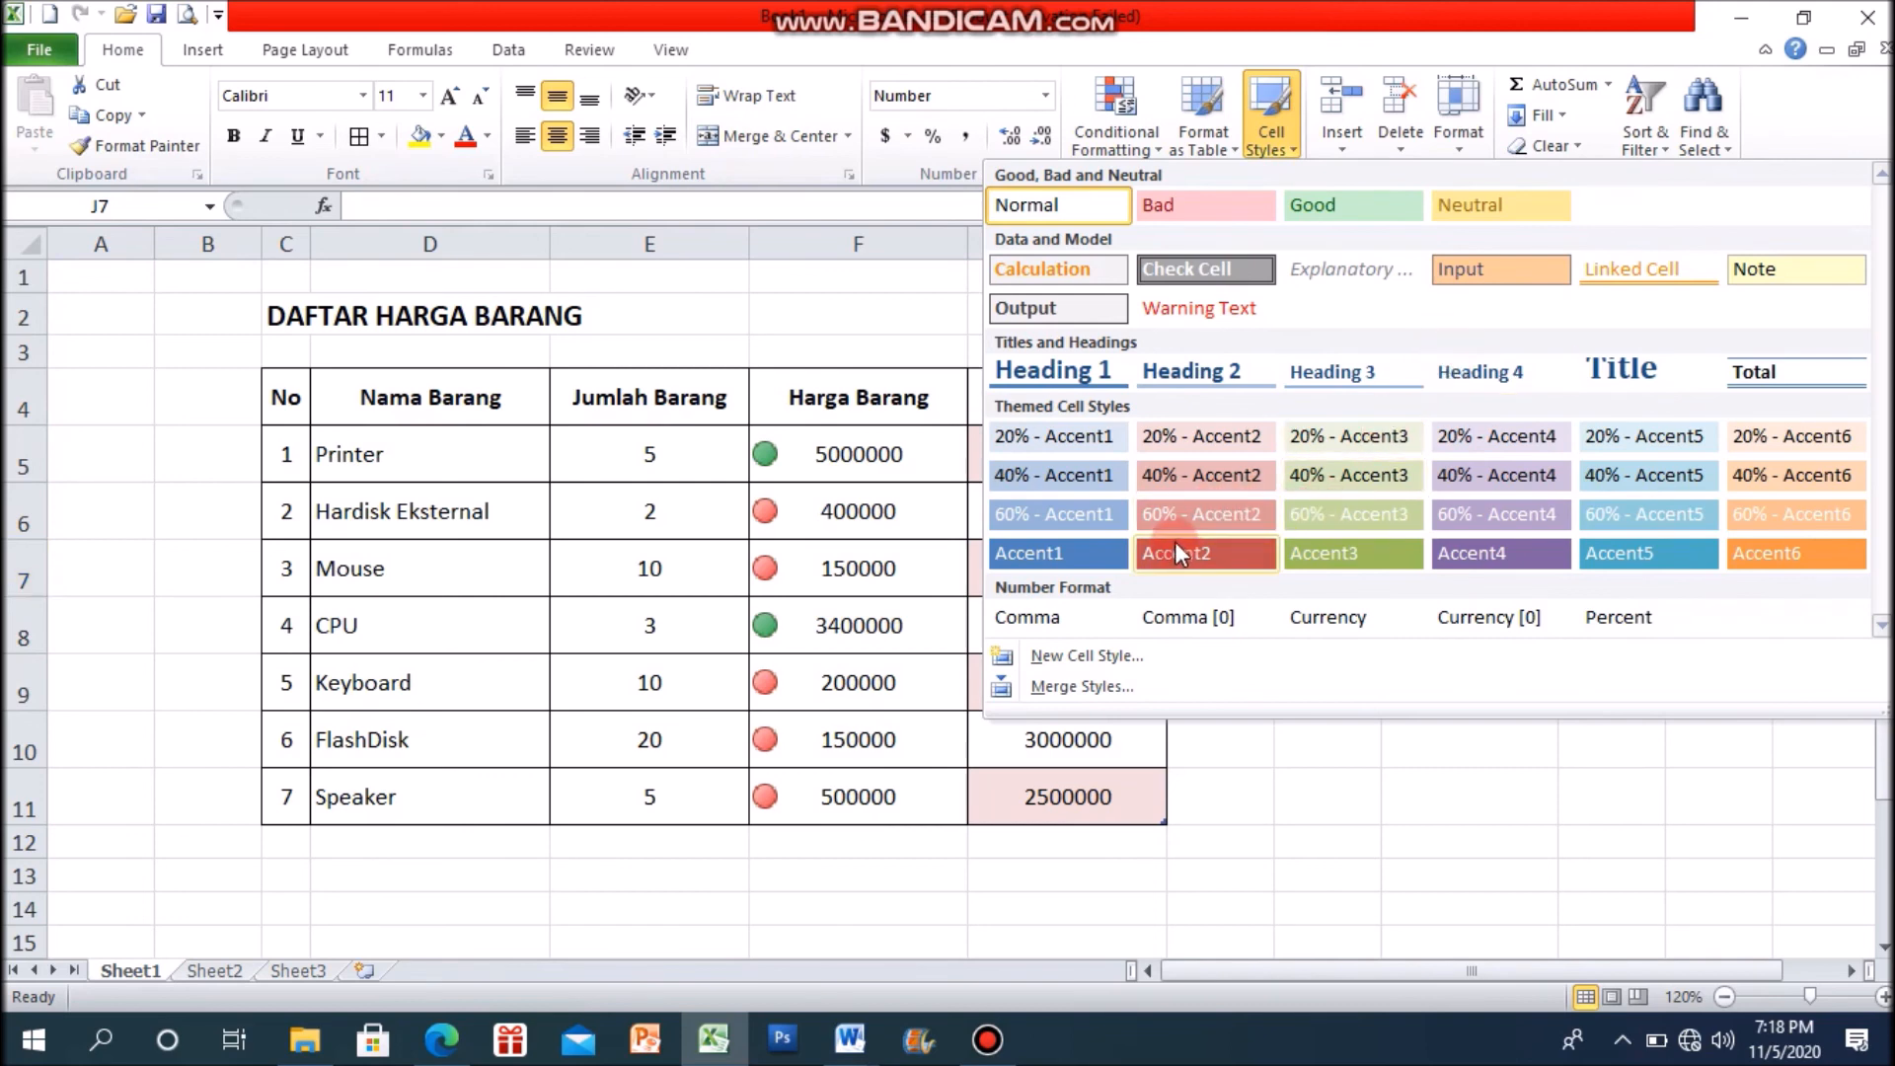
pyautogui.click(1456, 793)
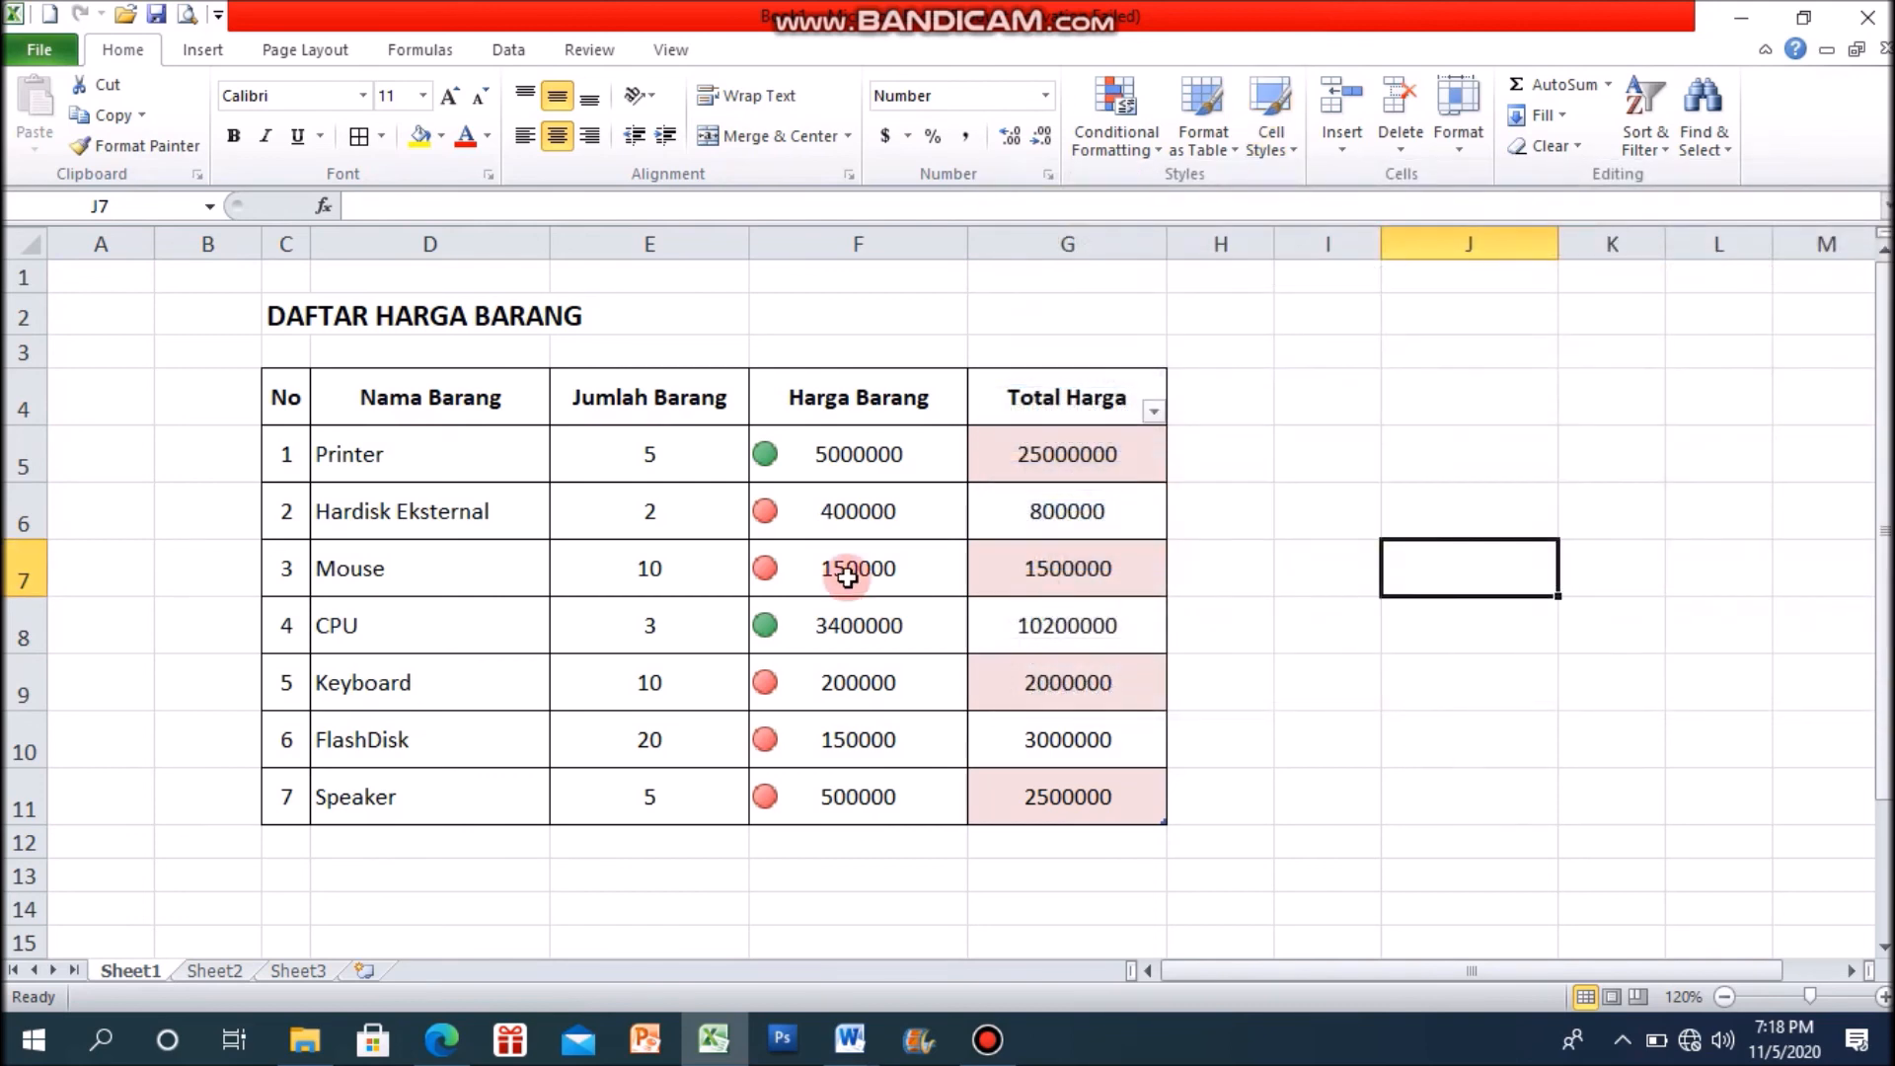
pyautogui.moveTo(696, 456); pyautogui.dragTo(686, 779)
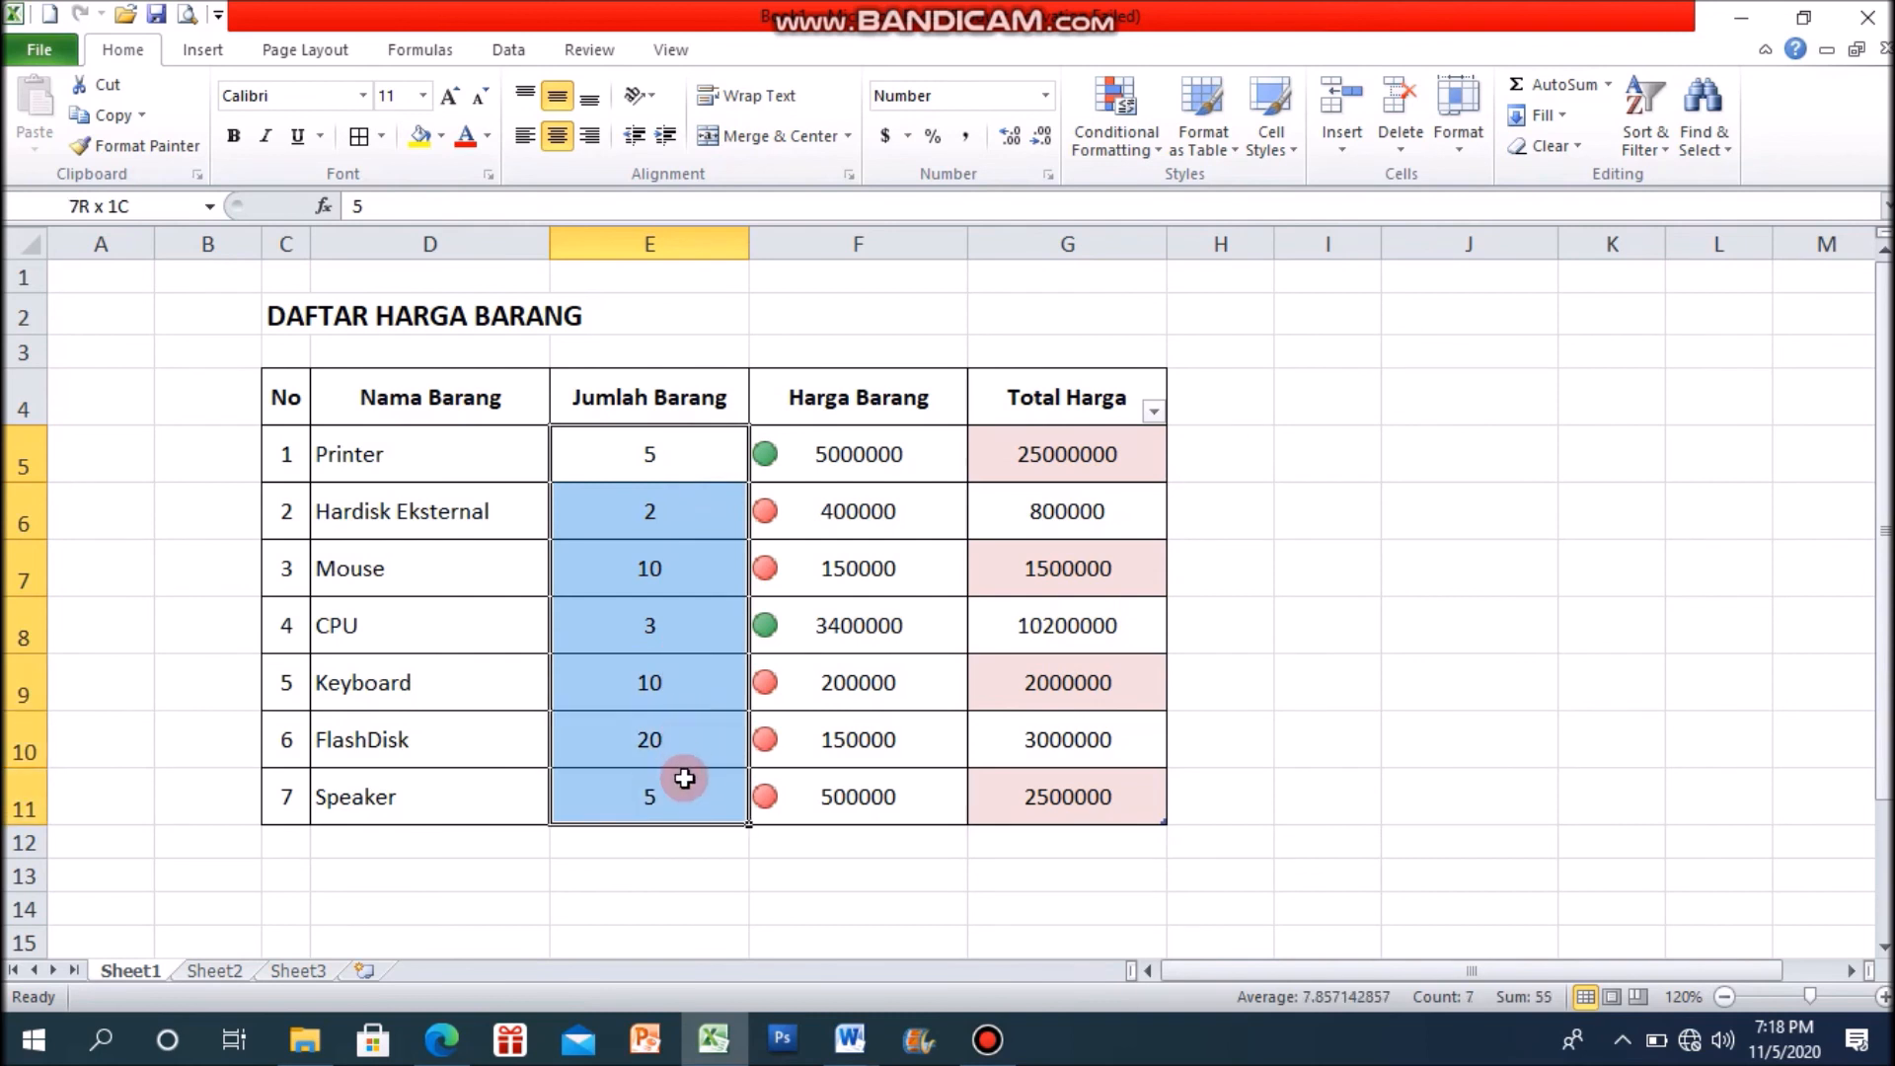
pyautogui.click(1290, 148)
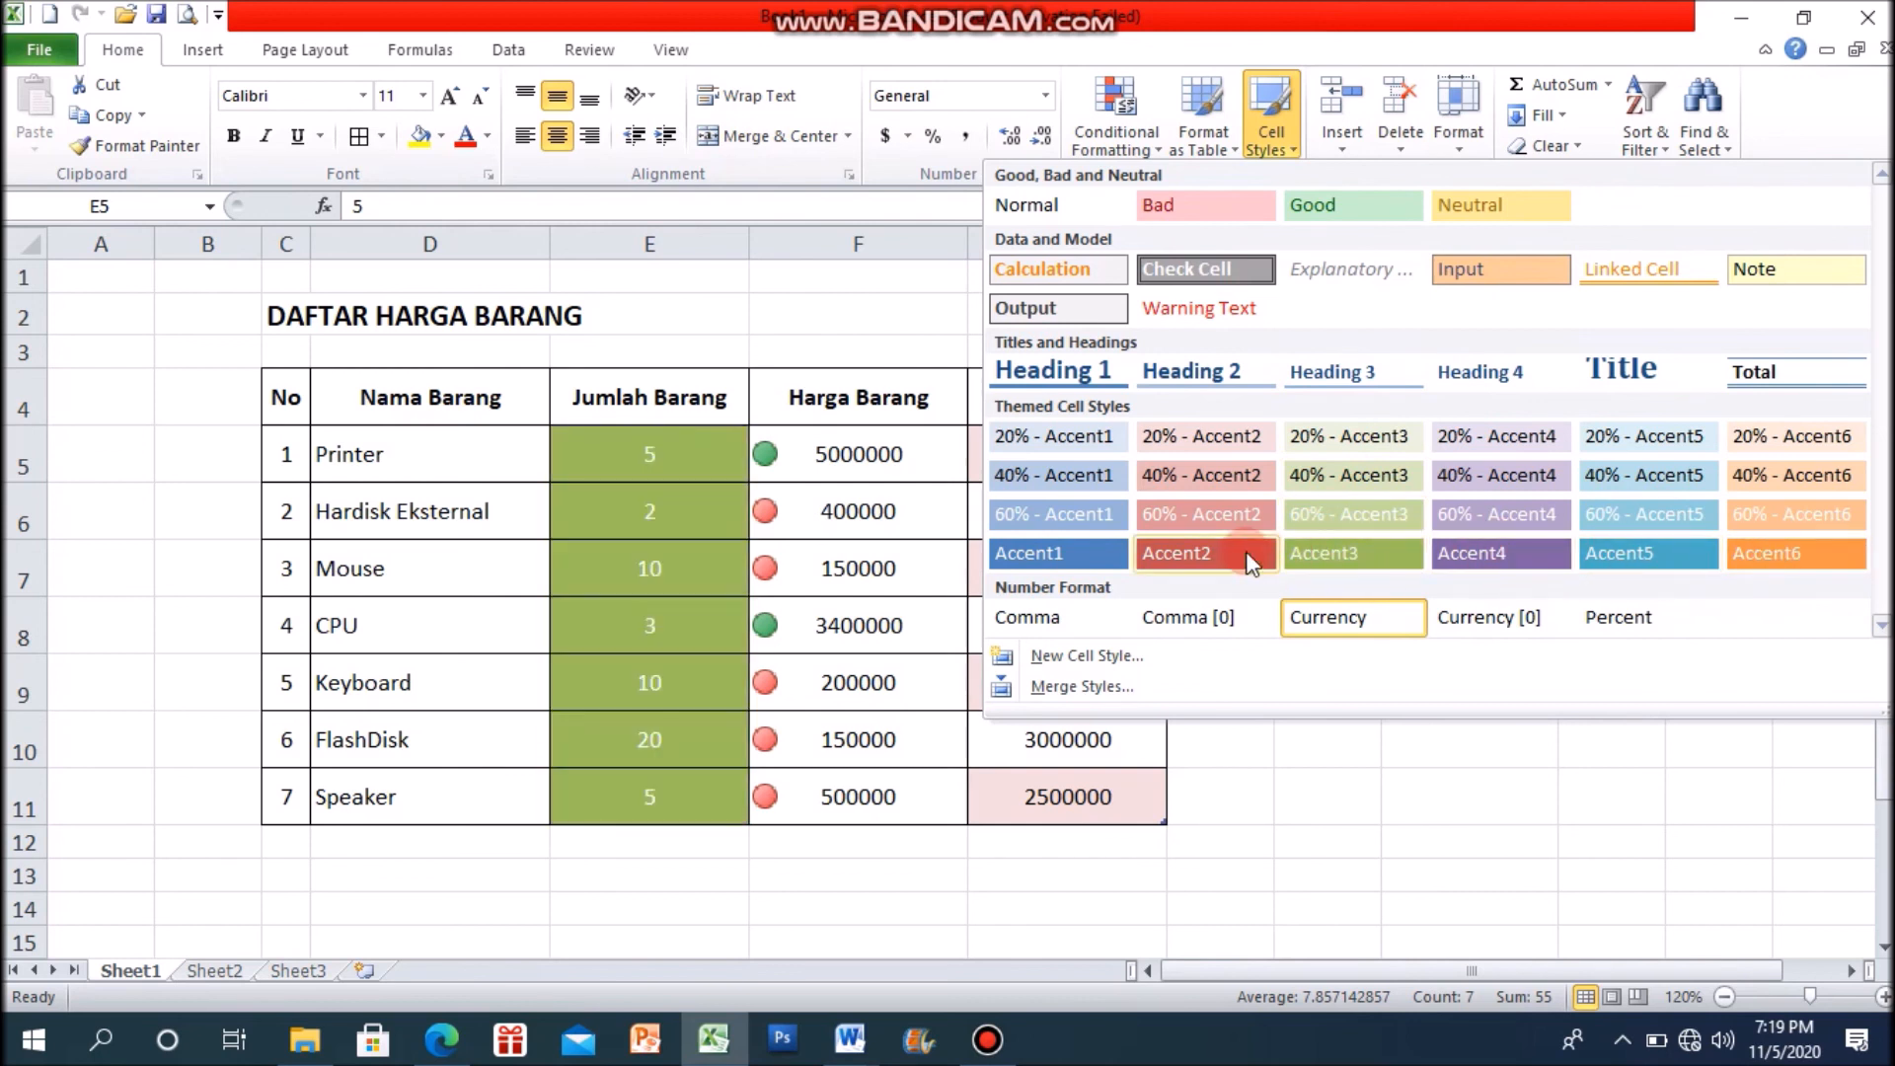
pyautogui.click(1087, 554)
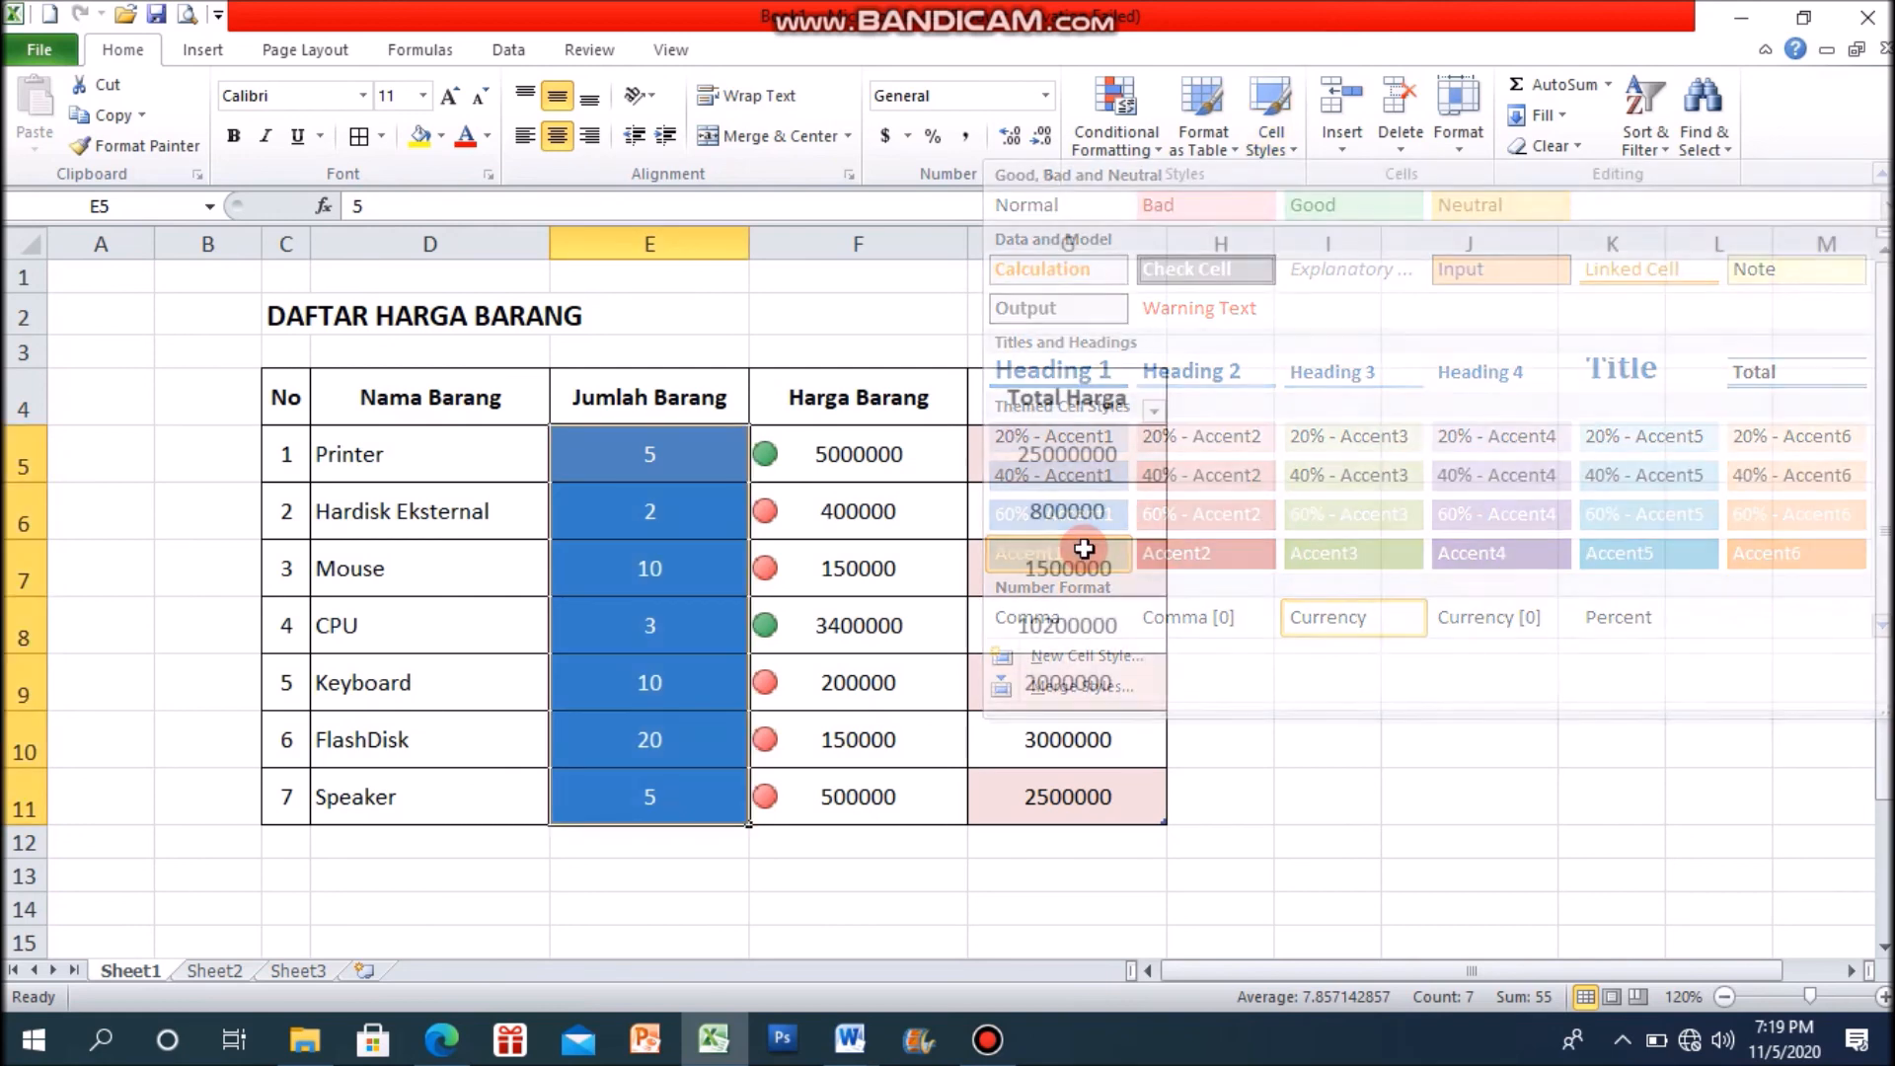
pyautogui.click(1647, 605)
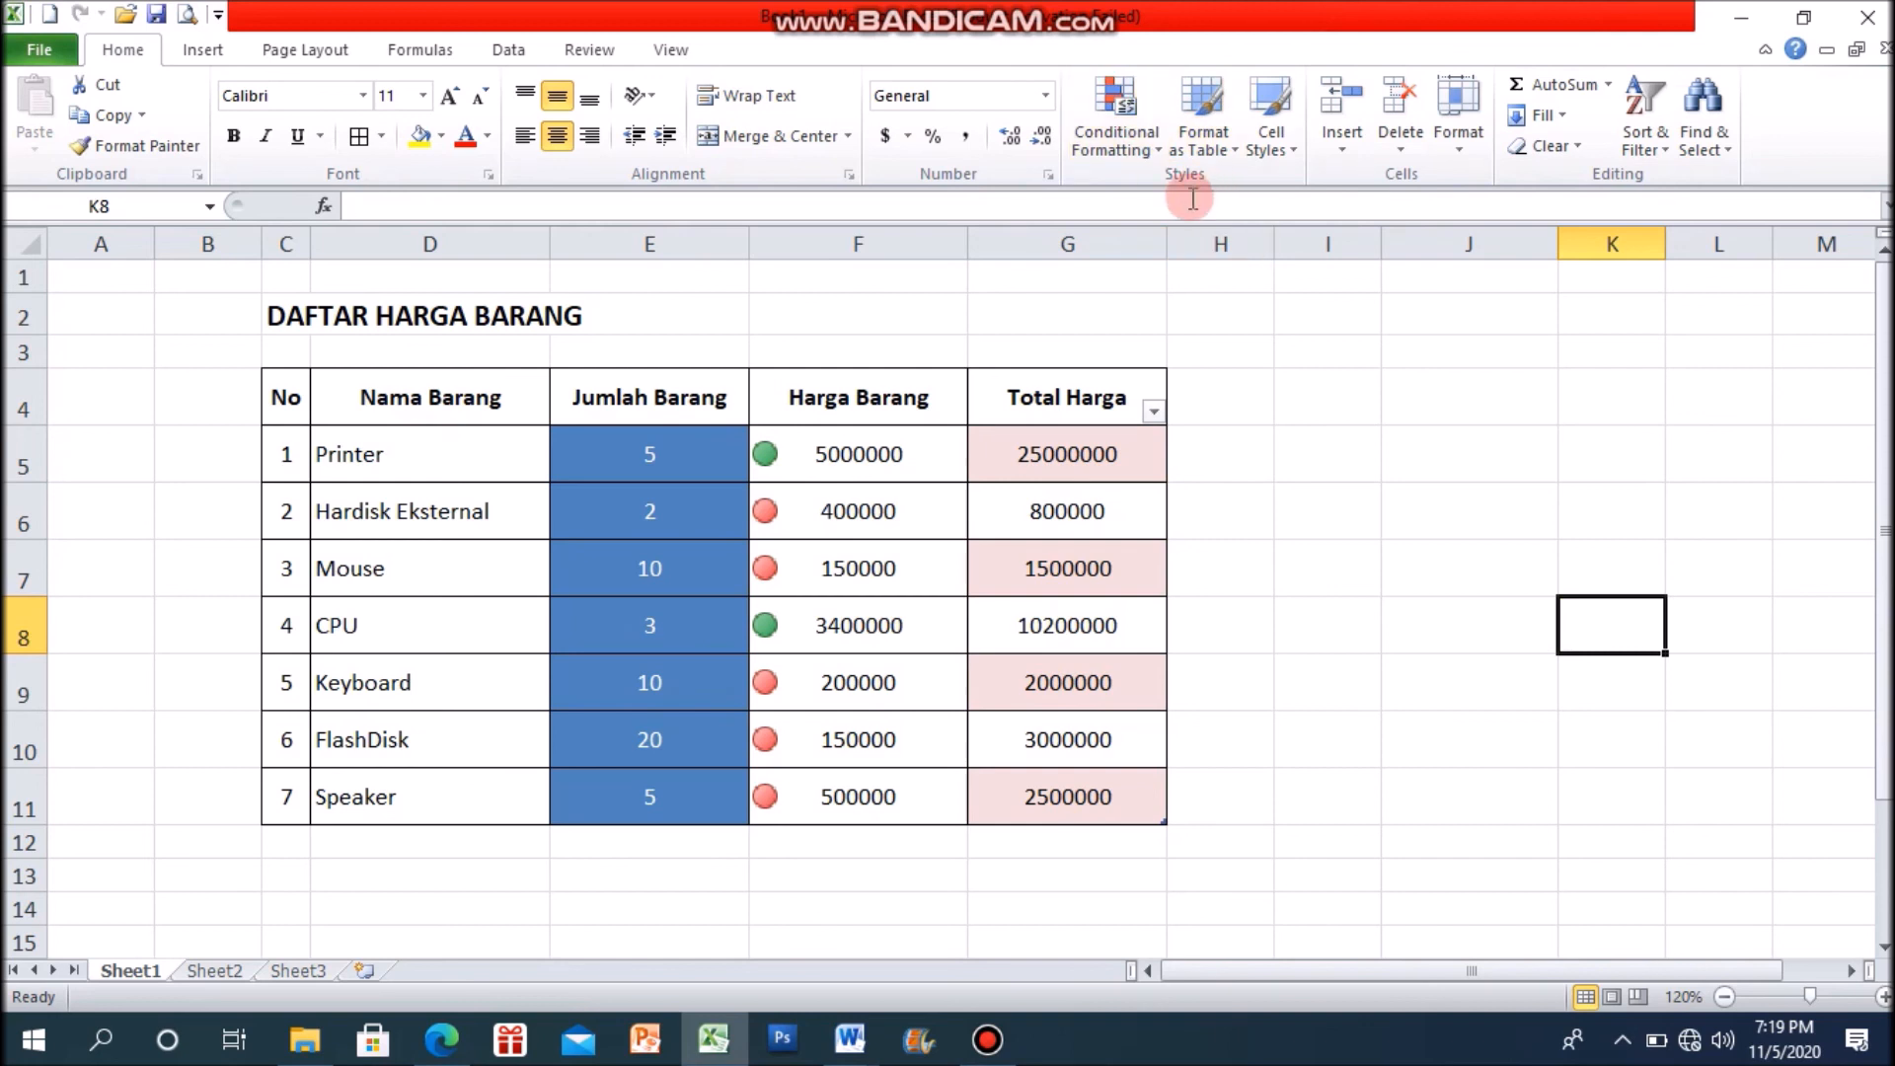
pyautogui.click(1412, 485)
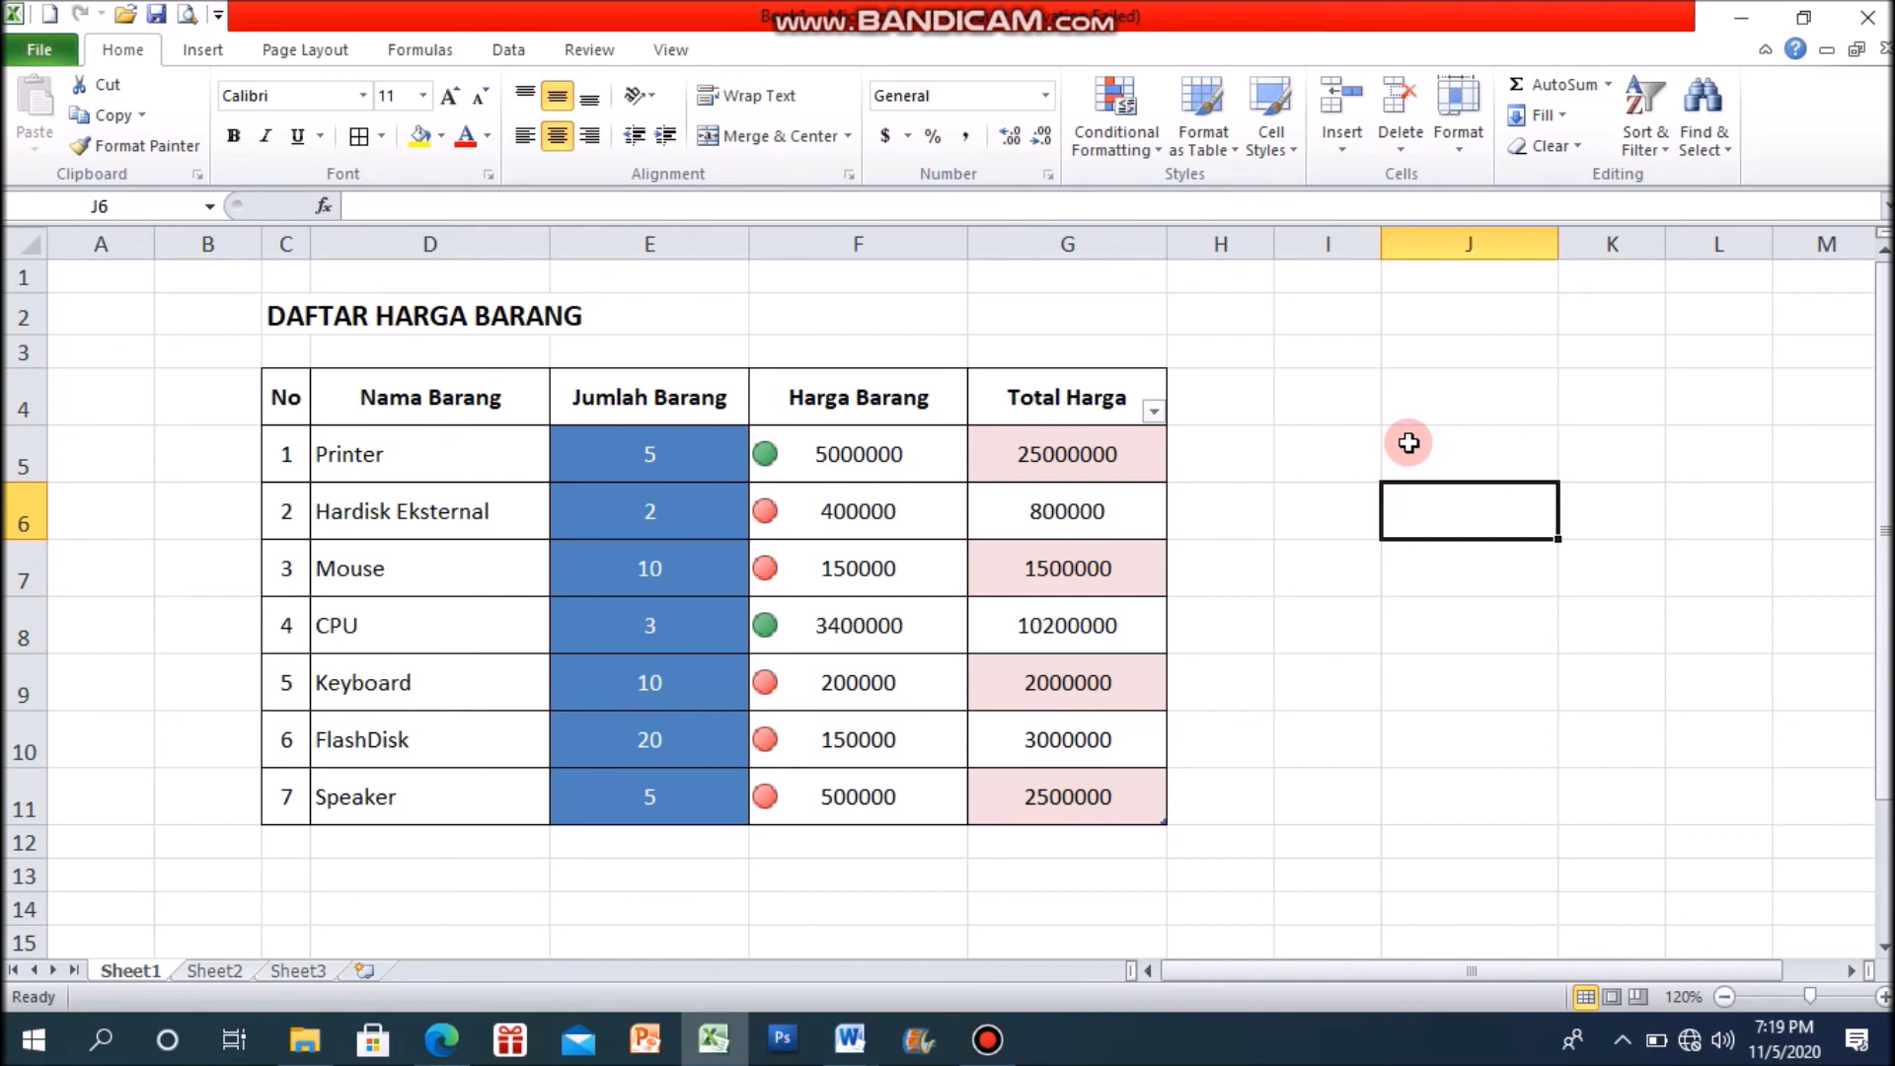